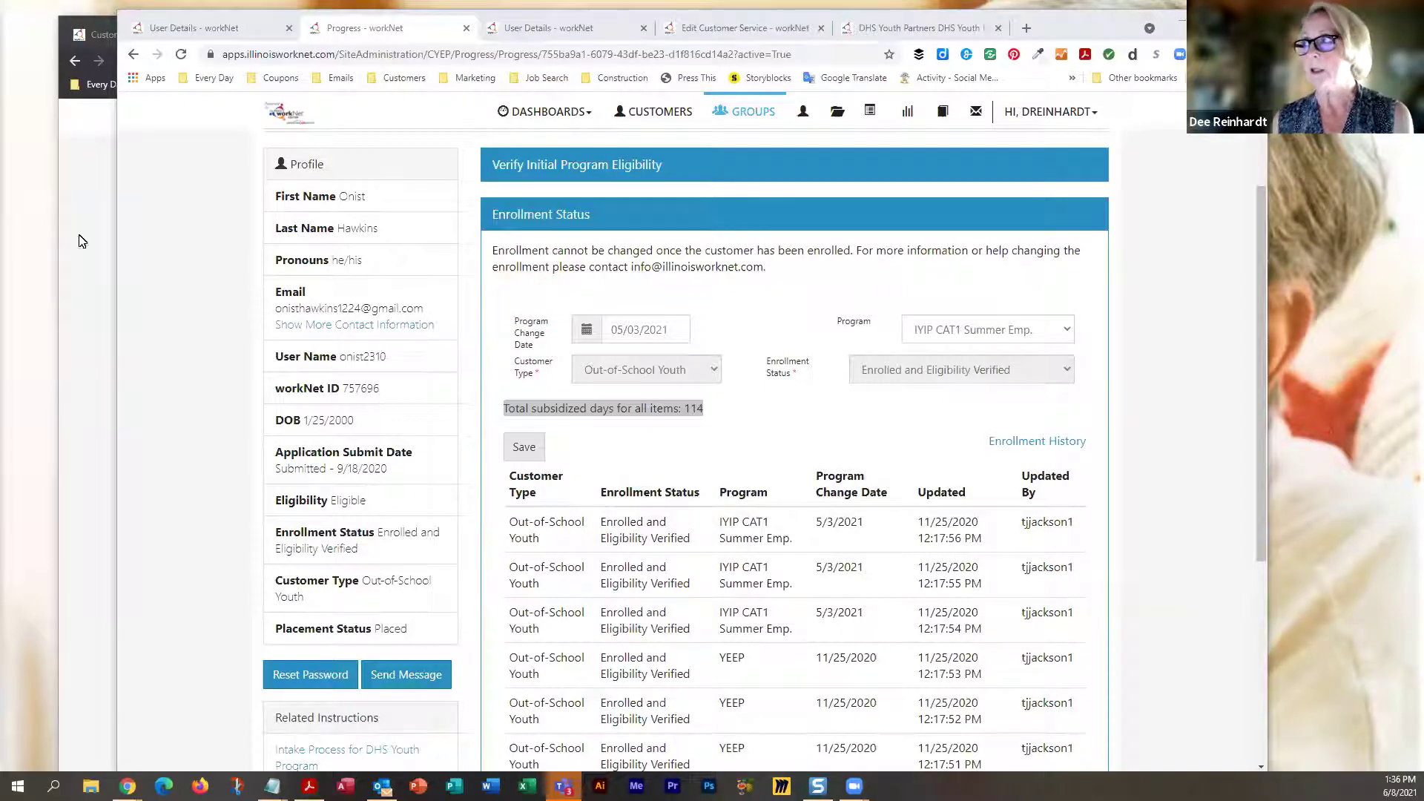
Bring up the Illinois workNet test site full-screen and go to Worksite Placement
click(1178, 28)
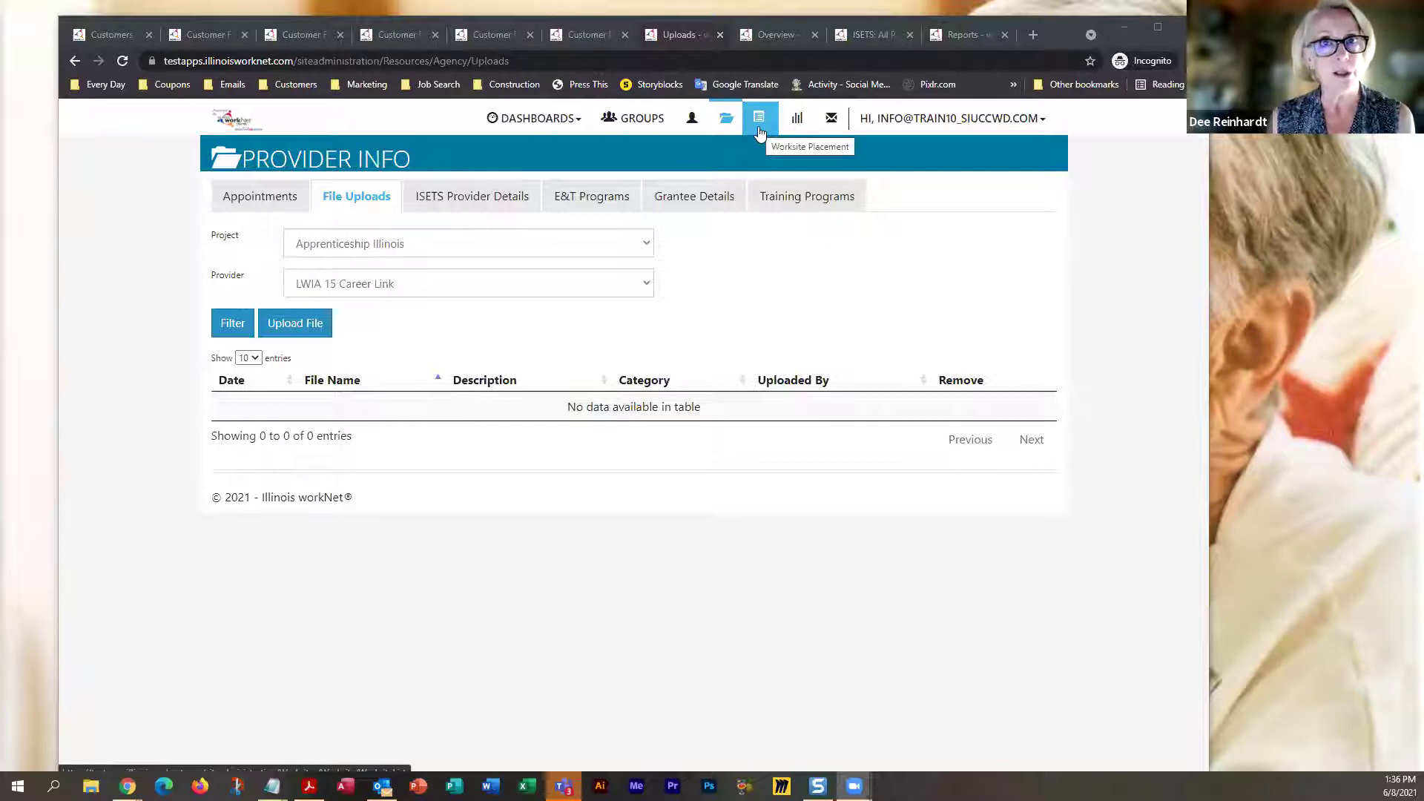
click(759, 121)
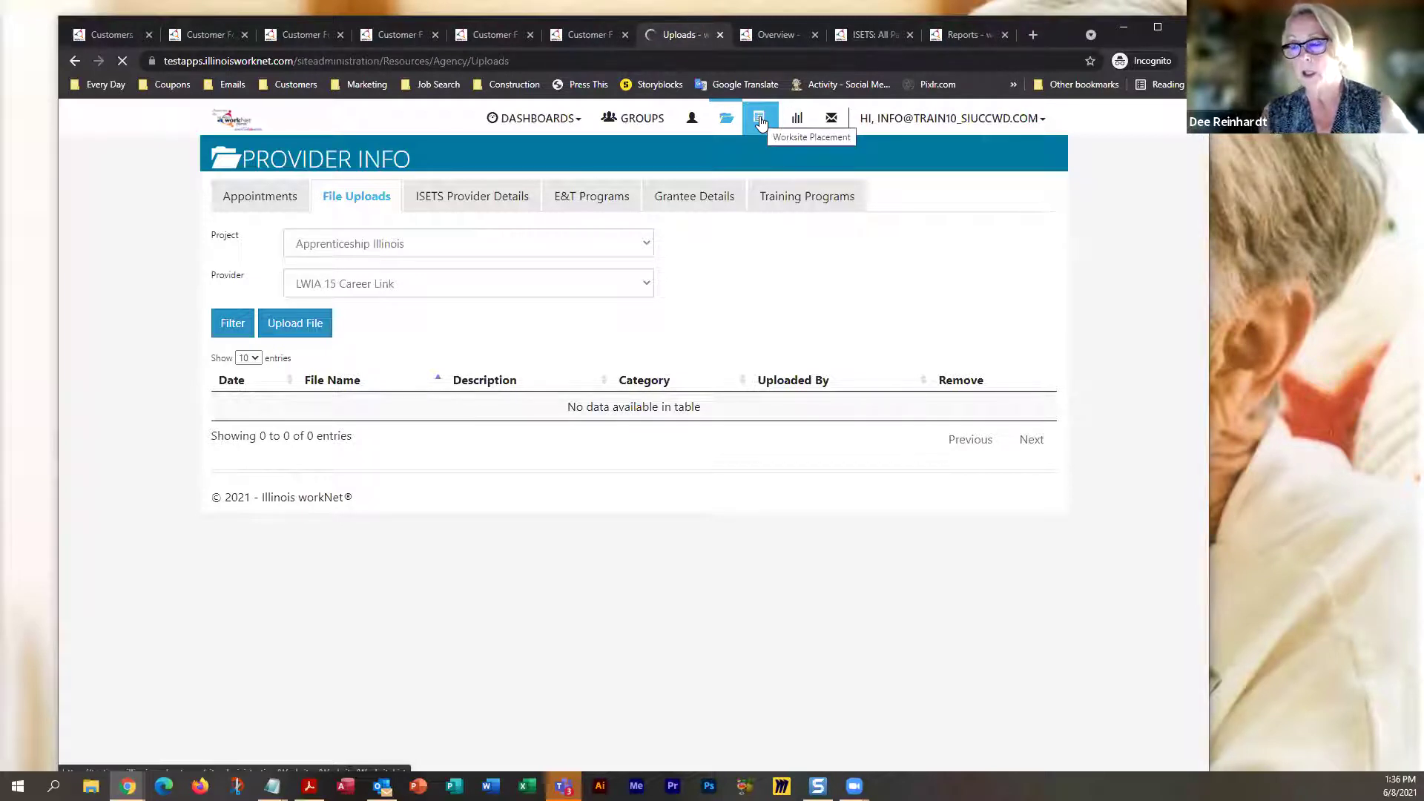
click(760, 120)
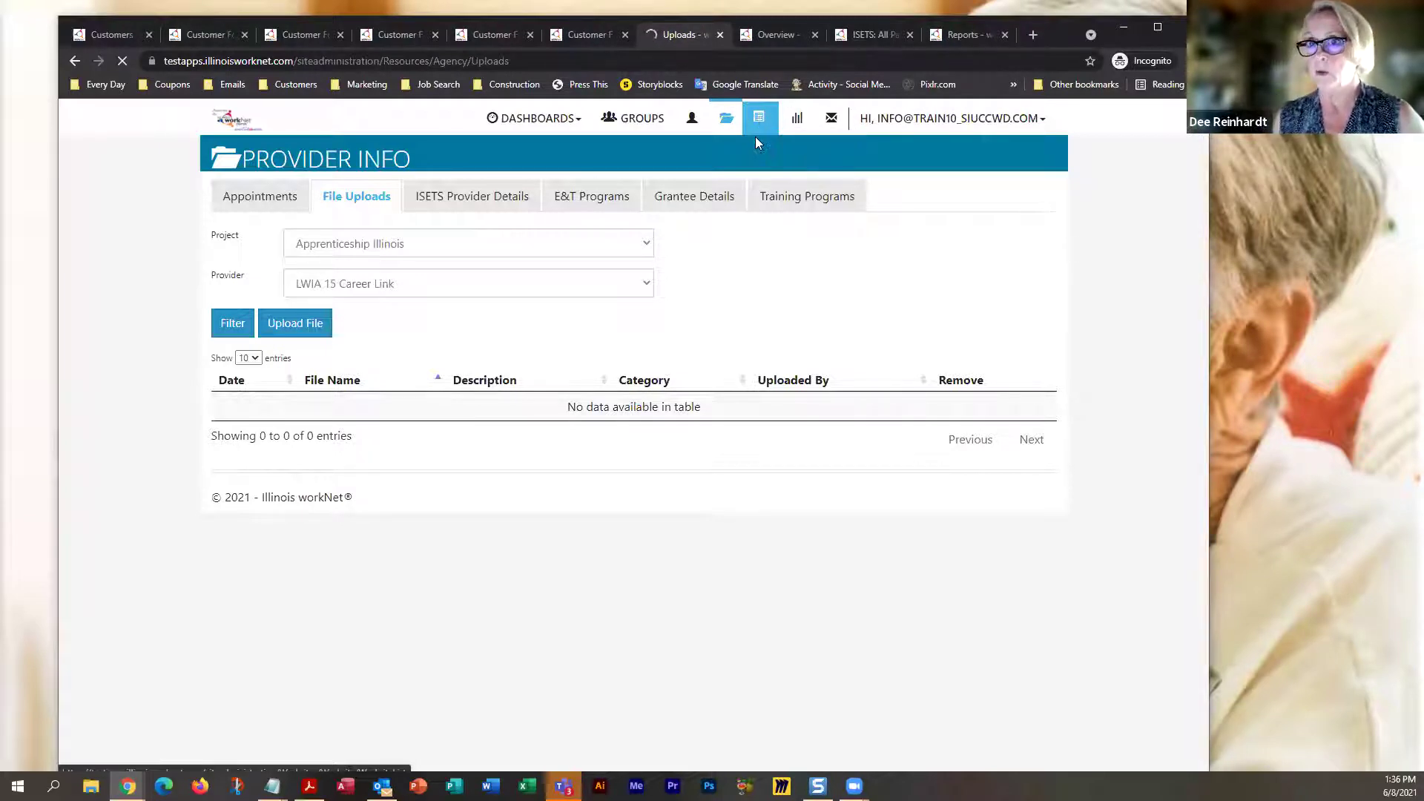
click(1159, 30)
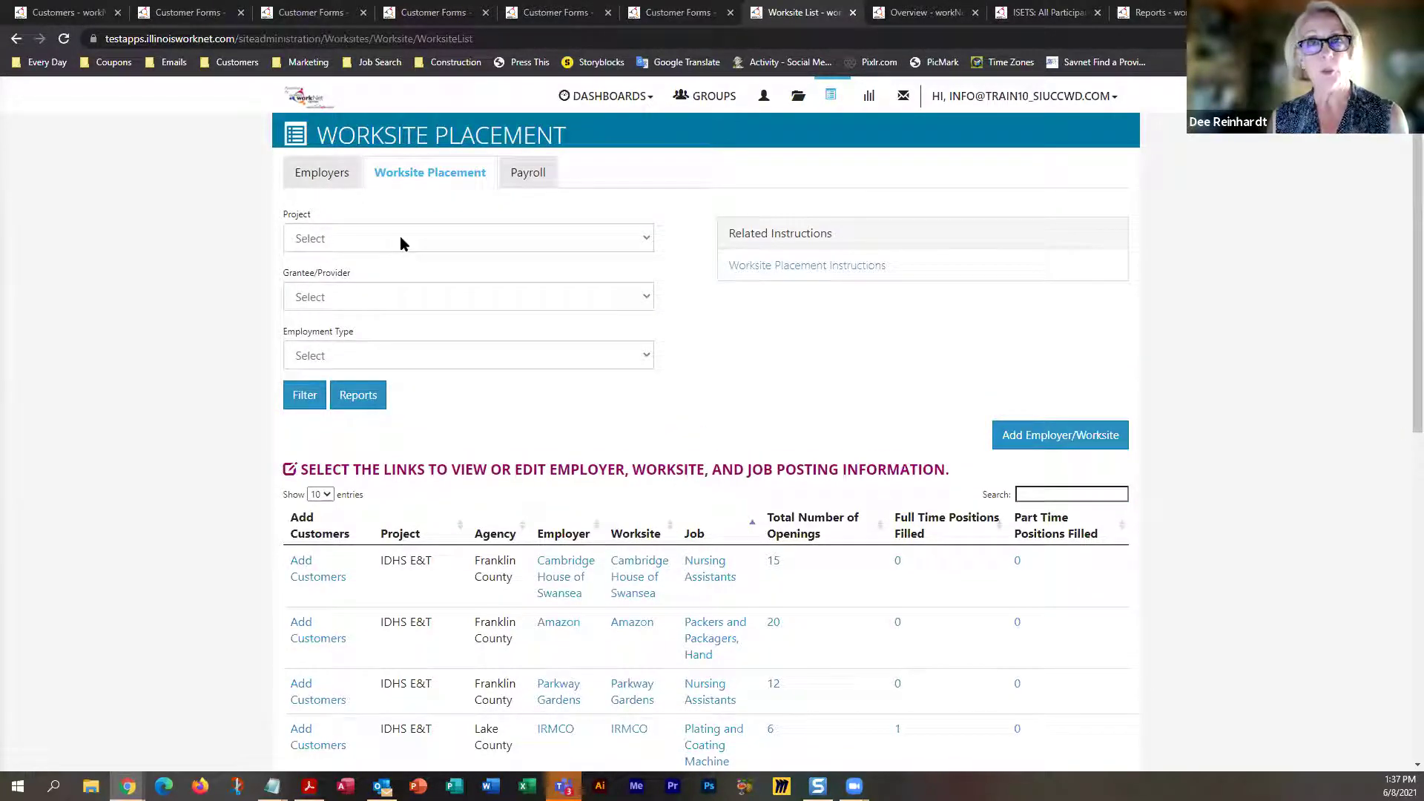
Scroll through the Worksite Placement table to review employers, openings and positions filled
scroll(571, 517, down, 3)
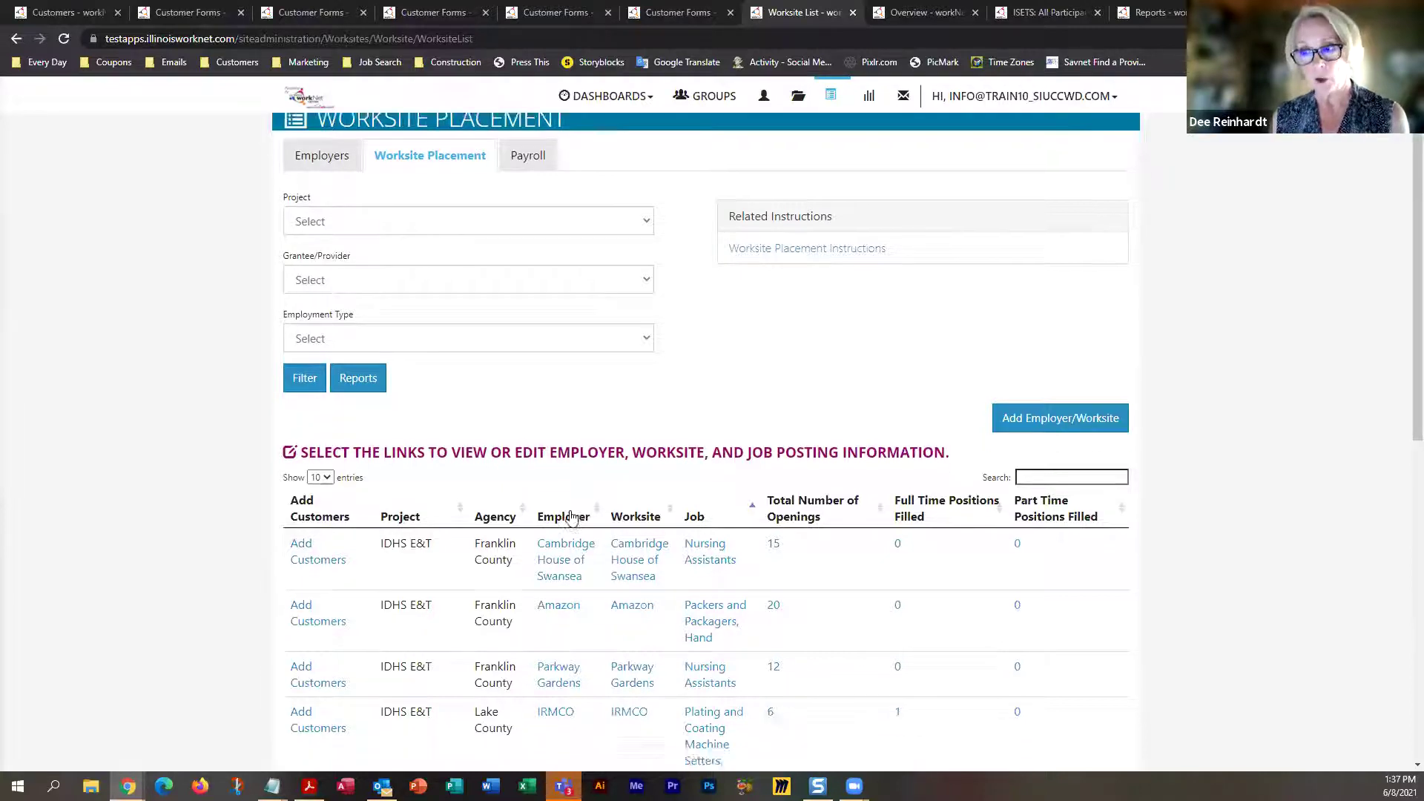
scroll(571, 517, down, 3)
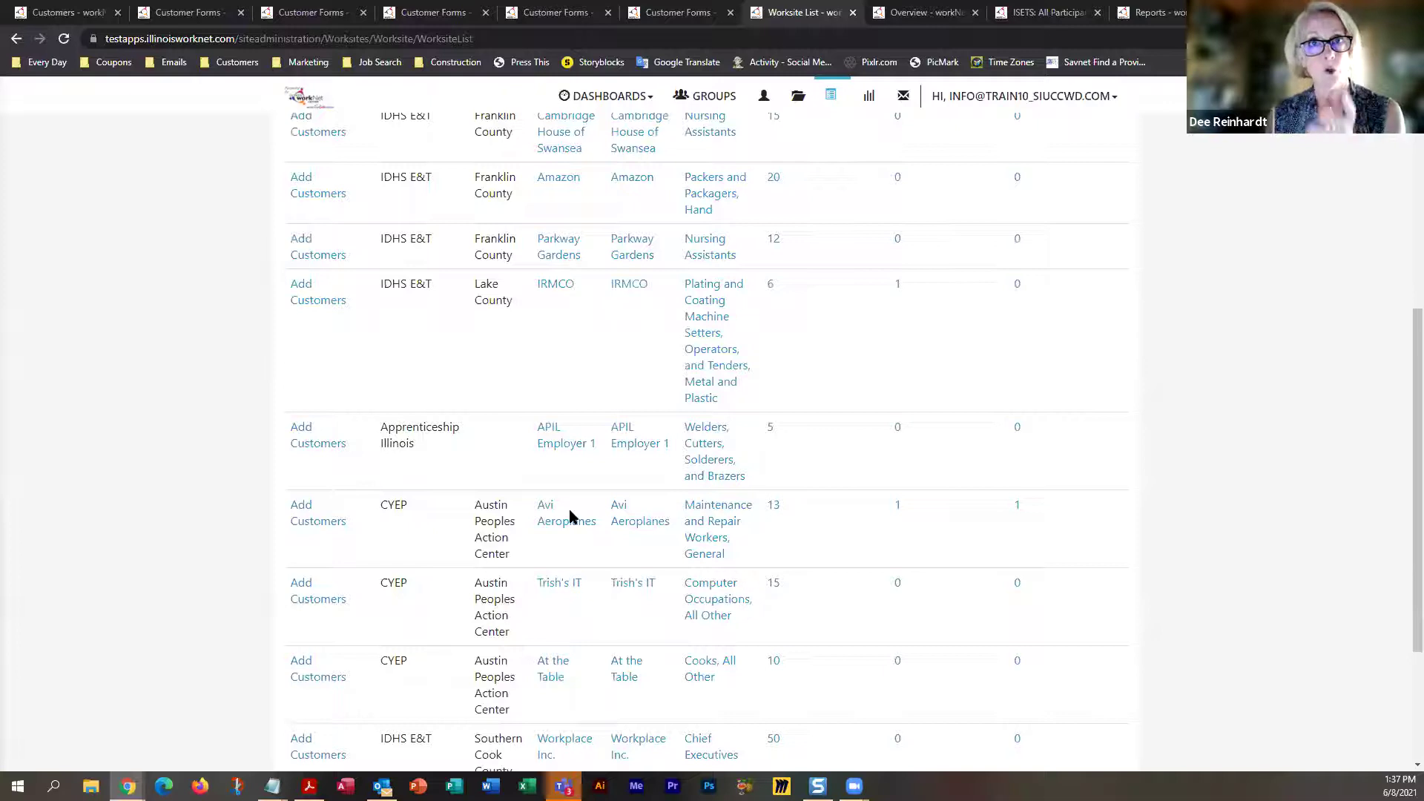
scroll(572, 517, up, 3)
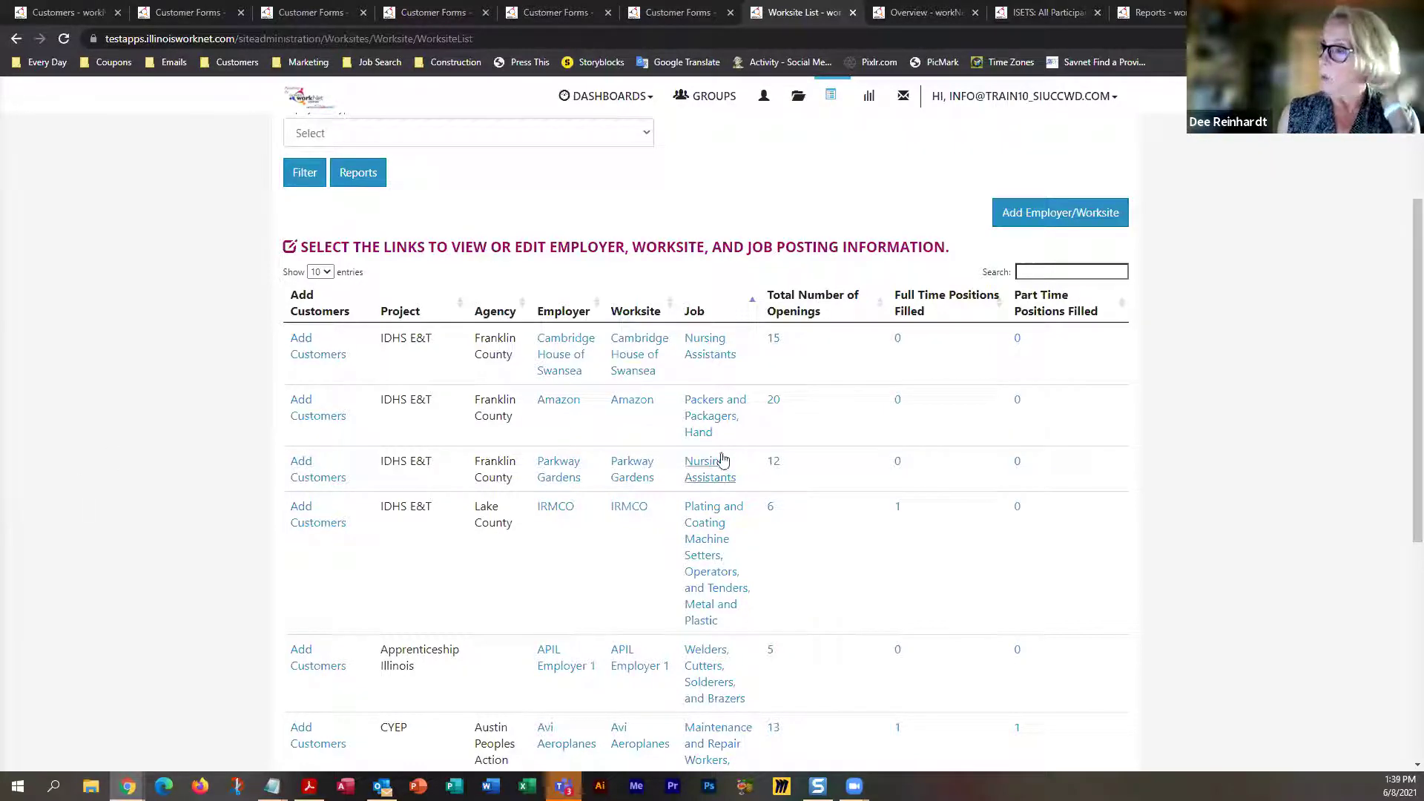
click(1043, 219)
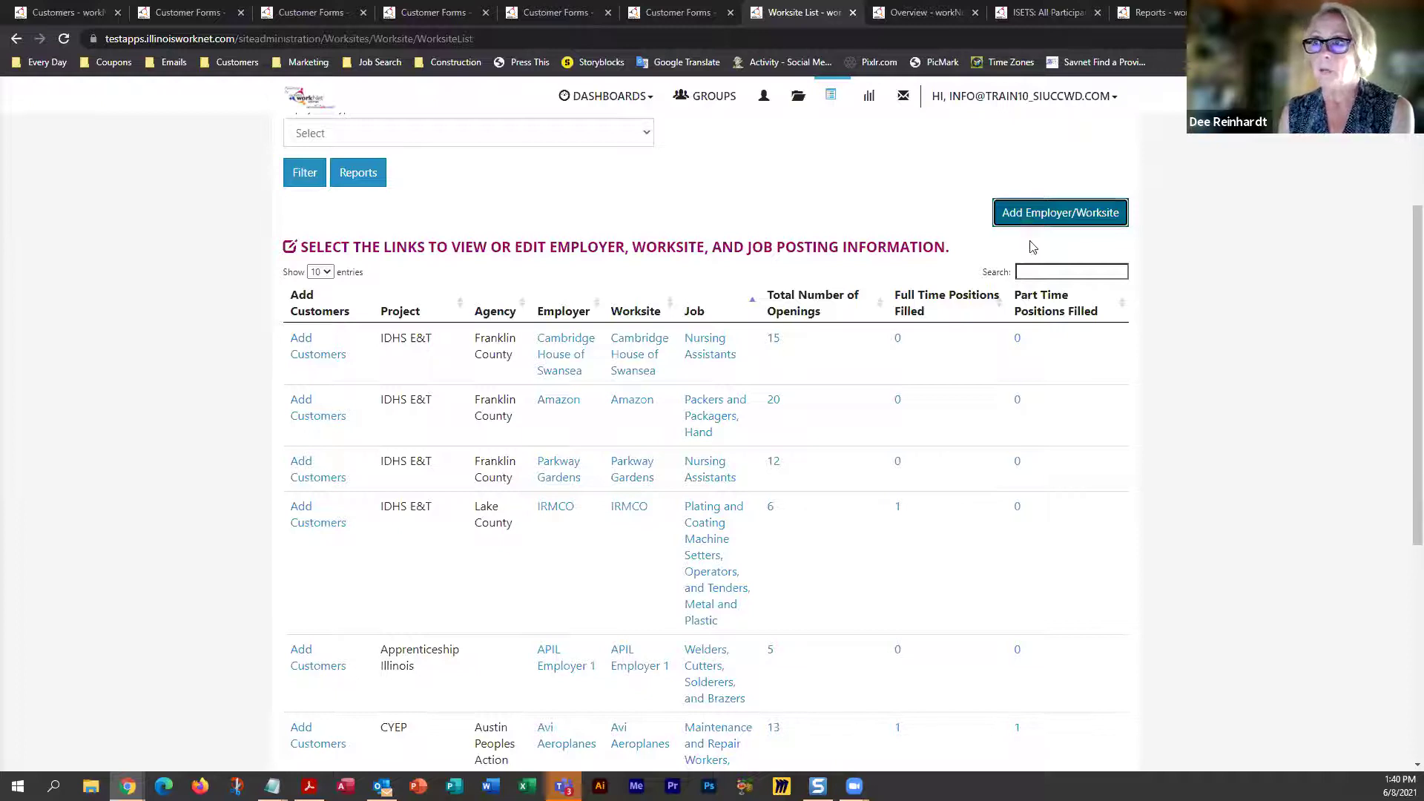
click(671, 13)
Reload the Worksite Placement list and try adding a new employer/worksite
click(812, 14)
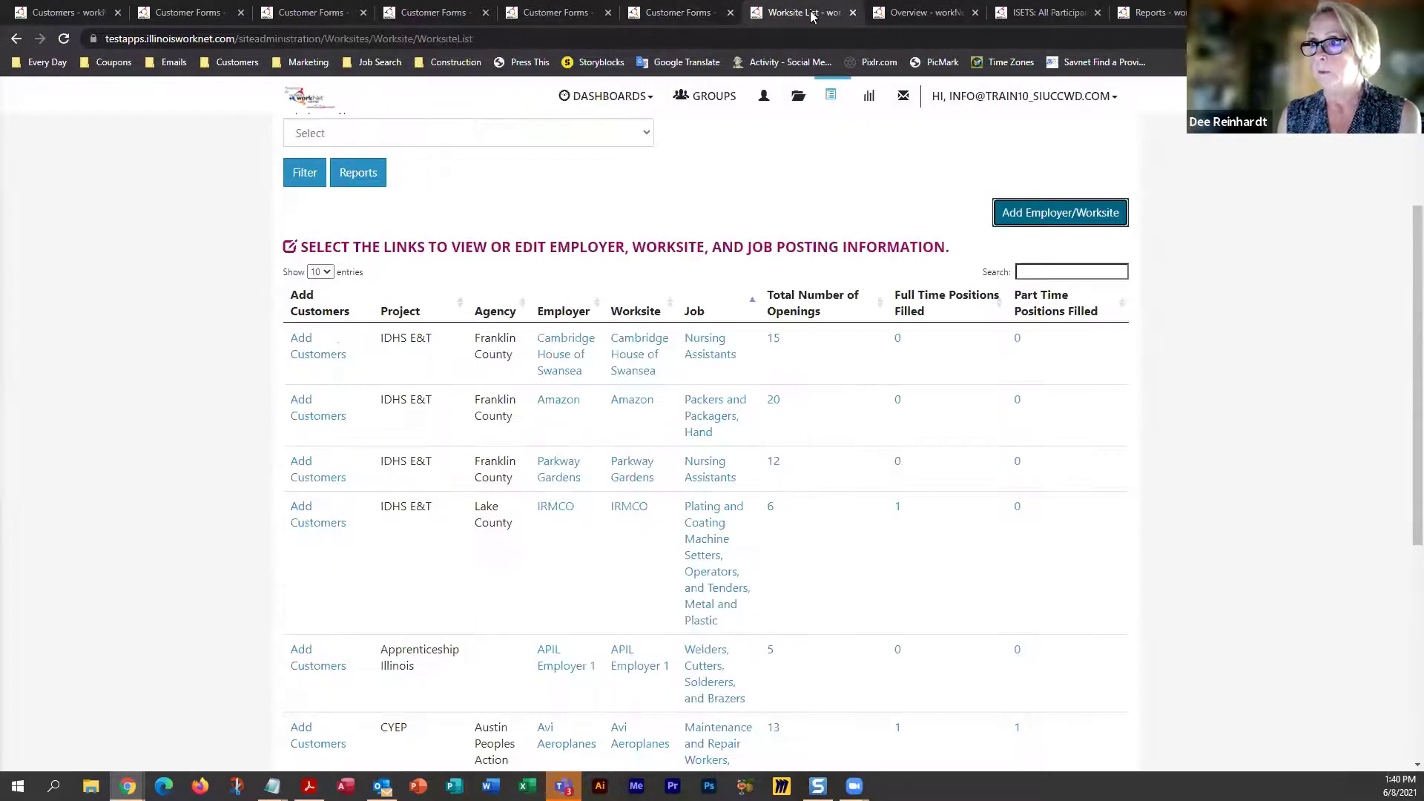
click(830, 104)
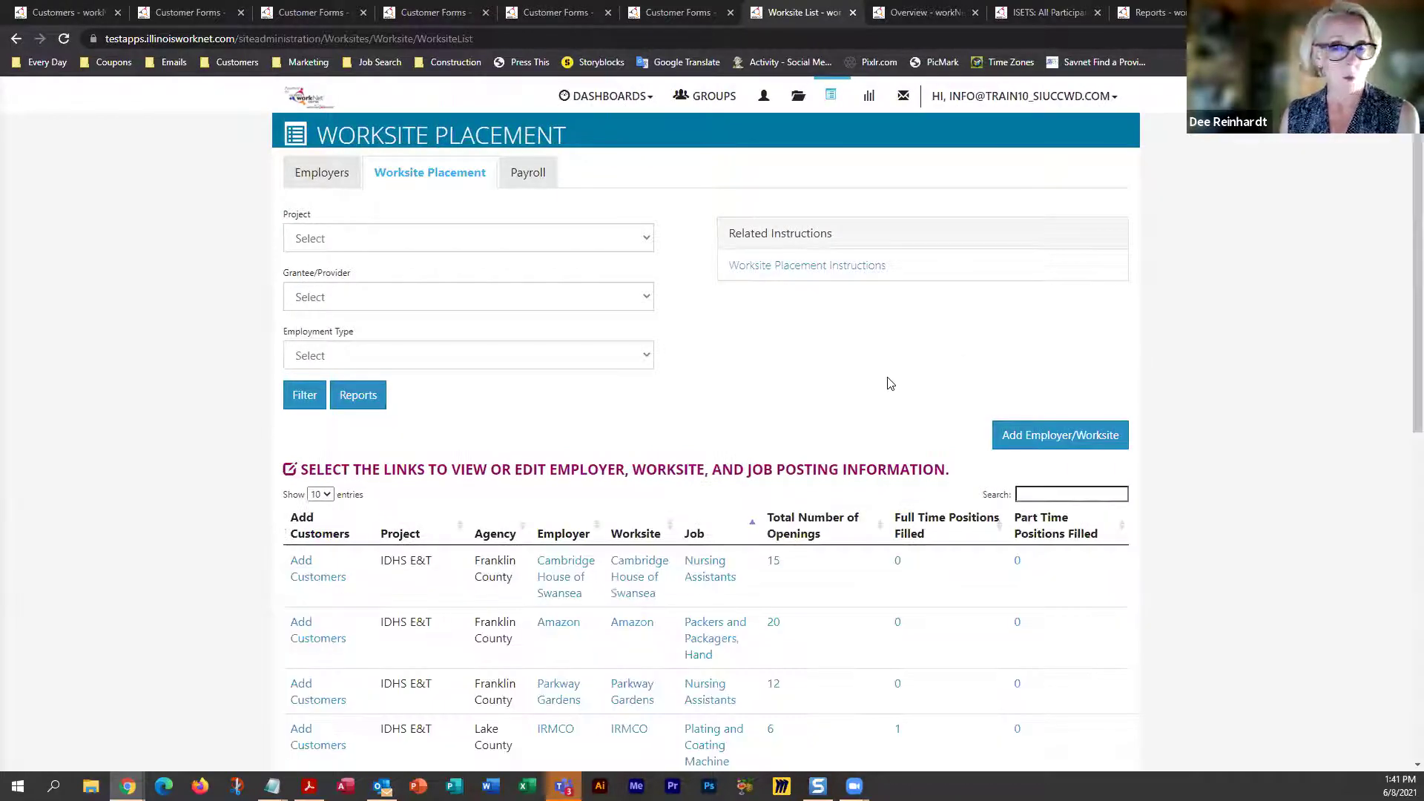
click(1005, 445)
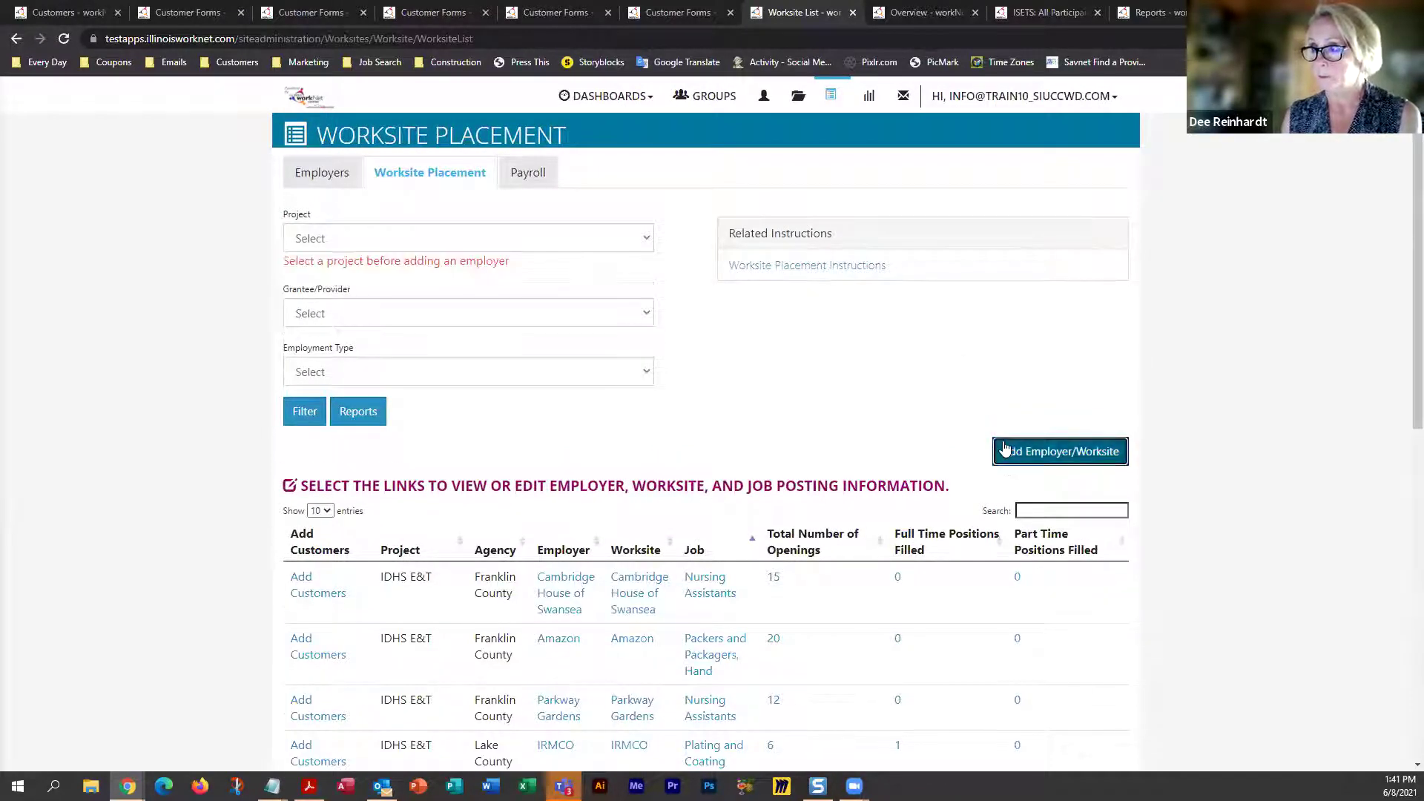
Filter worksites by CYEP, Austin Peoples Action Center and Permanent Employment, then begin adding an employer
click(323, 236)
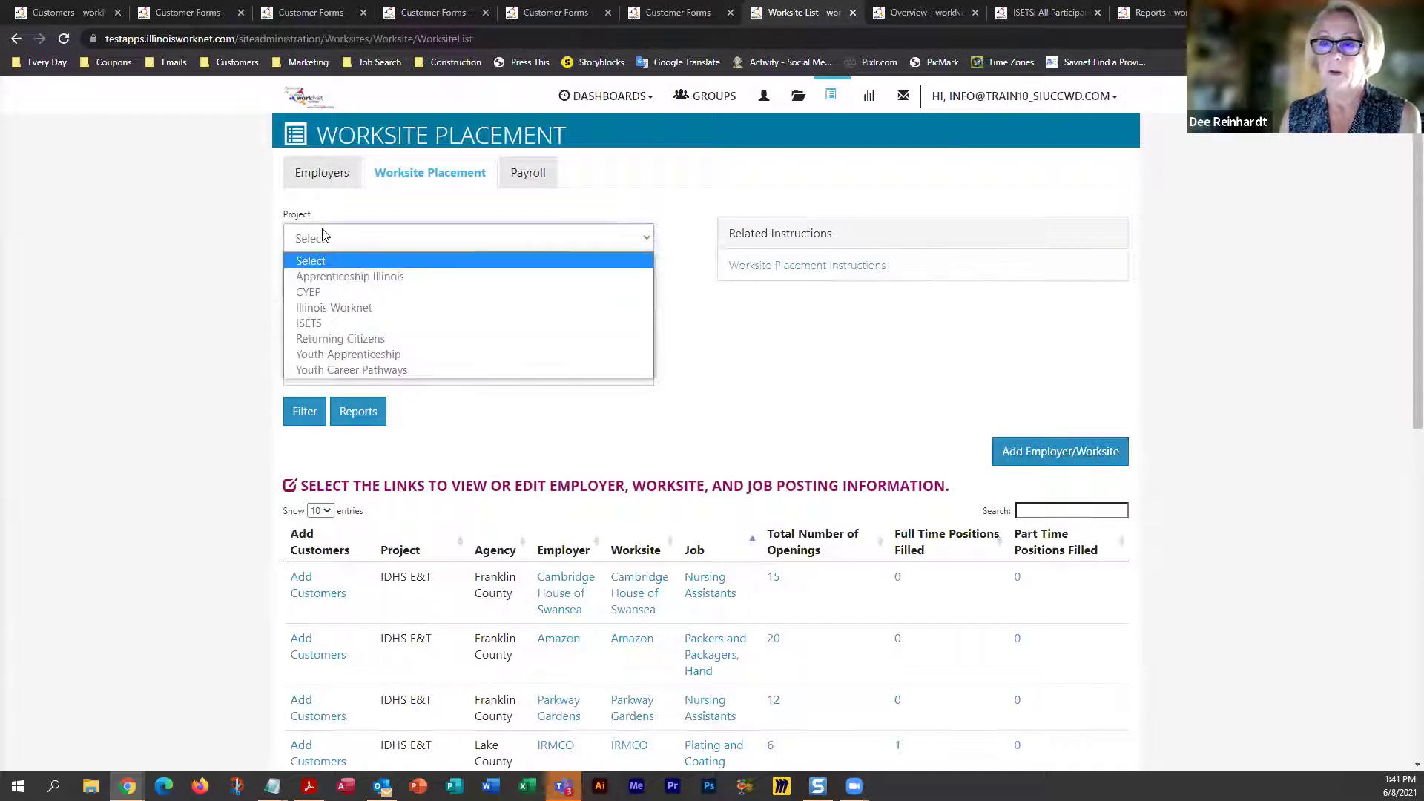
click(330, 292)
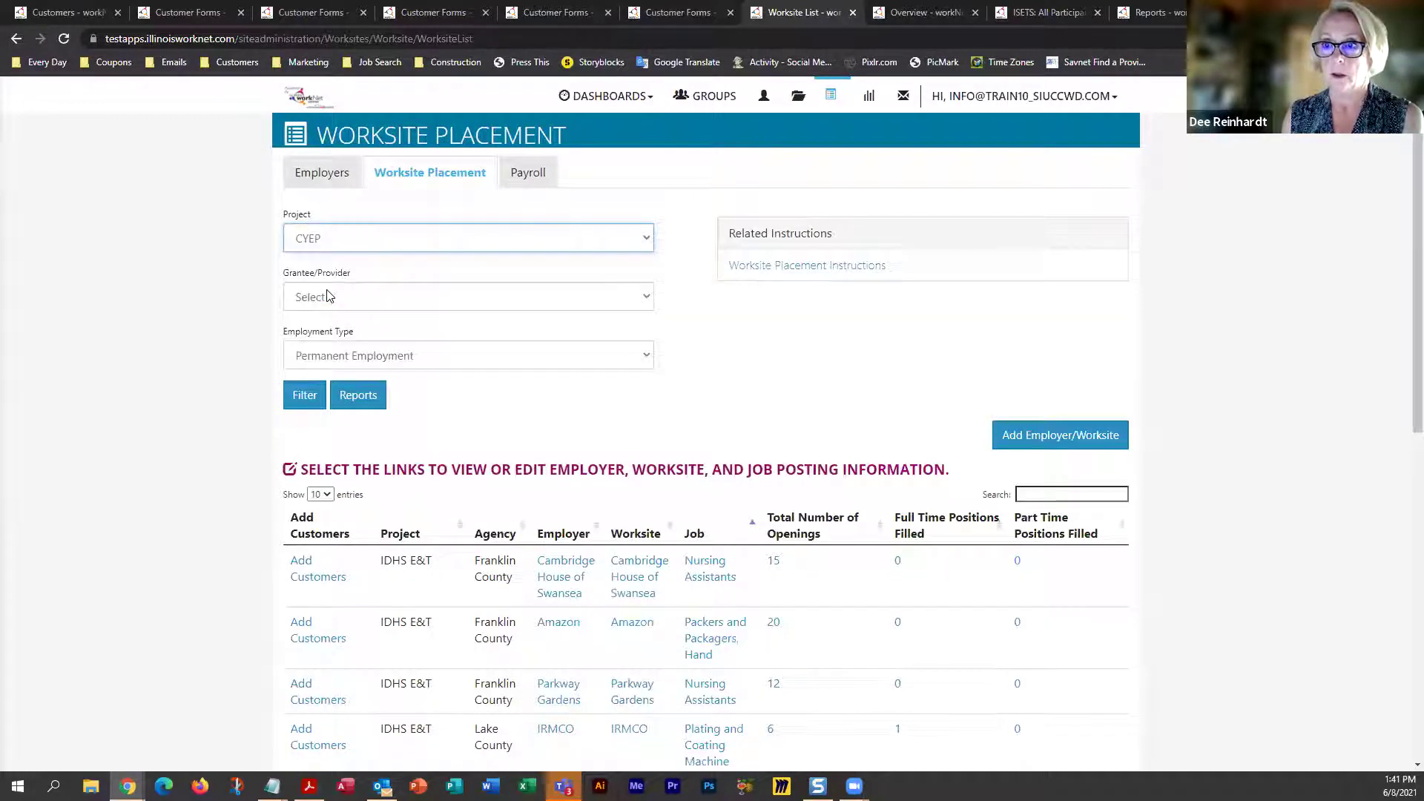
click(329, 296)
click(357, 300)
click(357, 321)
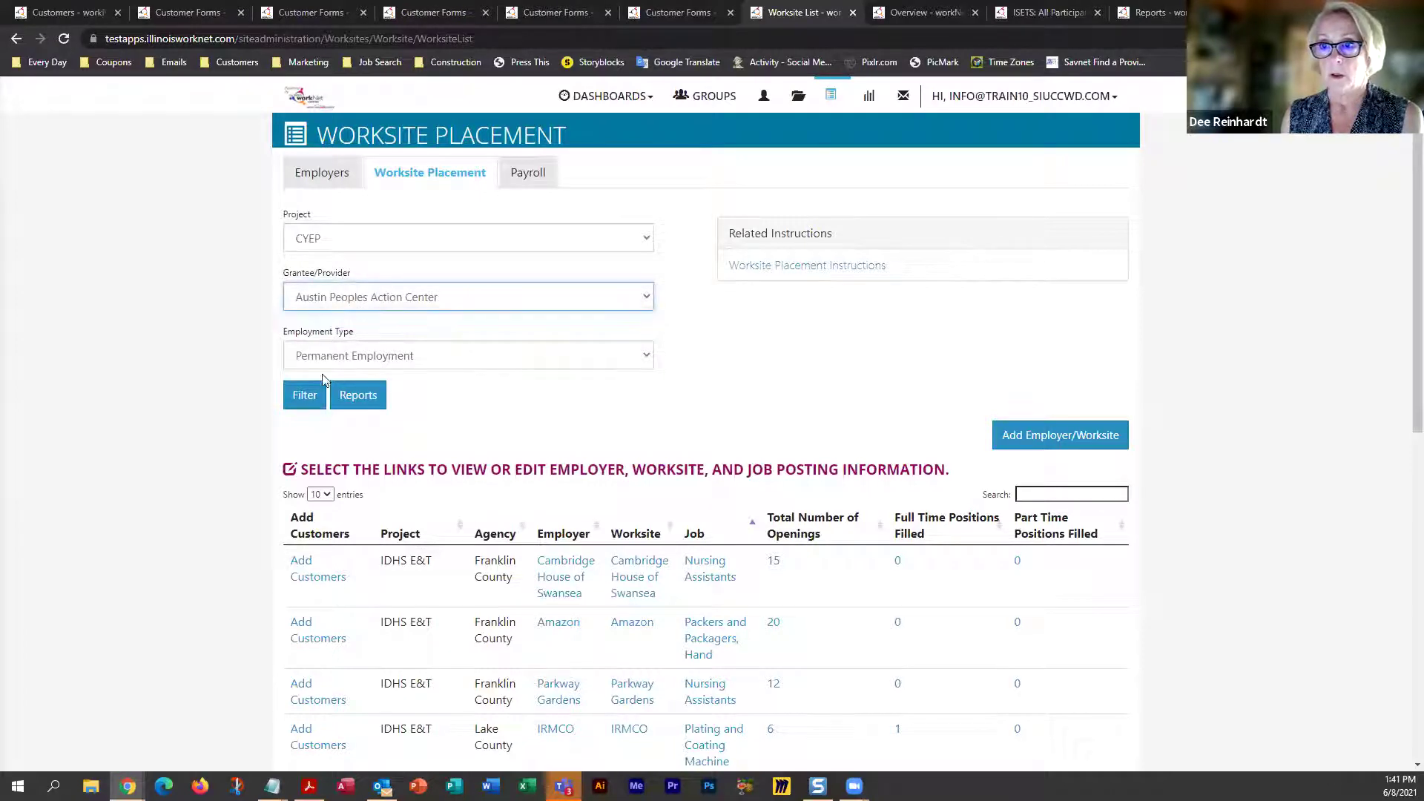
click(338, 366)
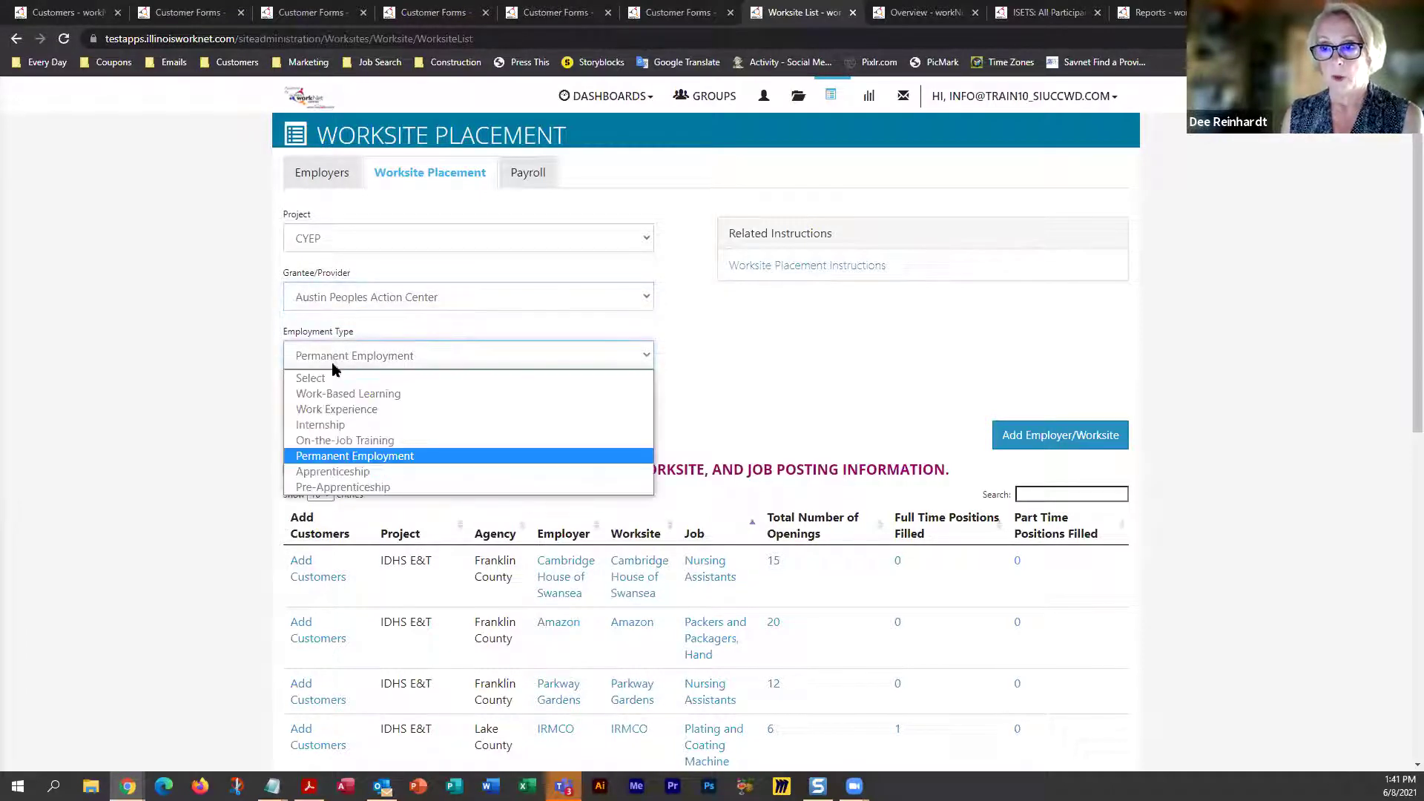
click(326, 455)
click(305, 397)
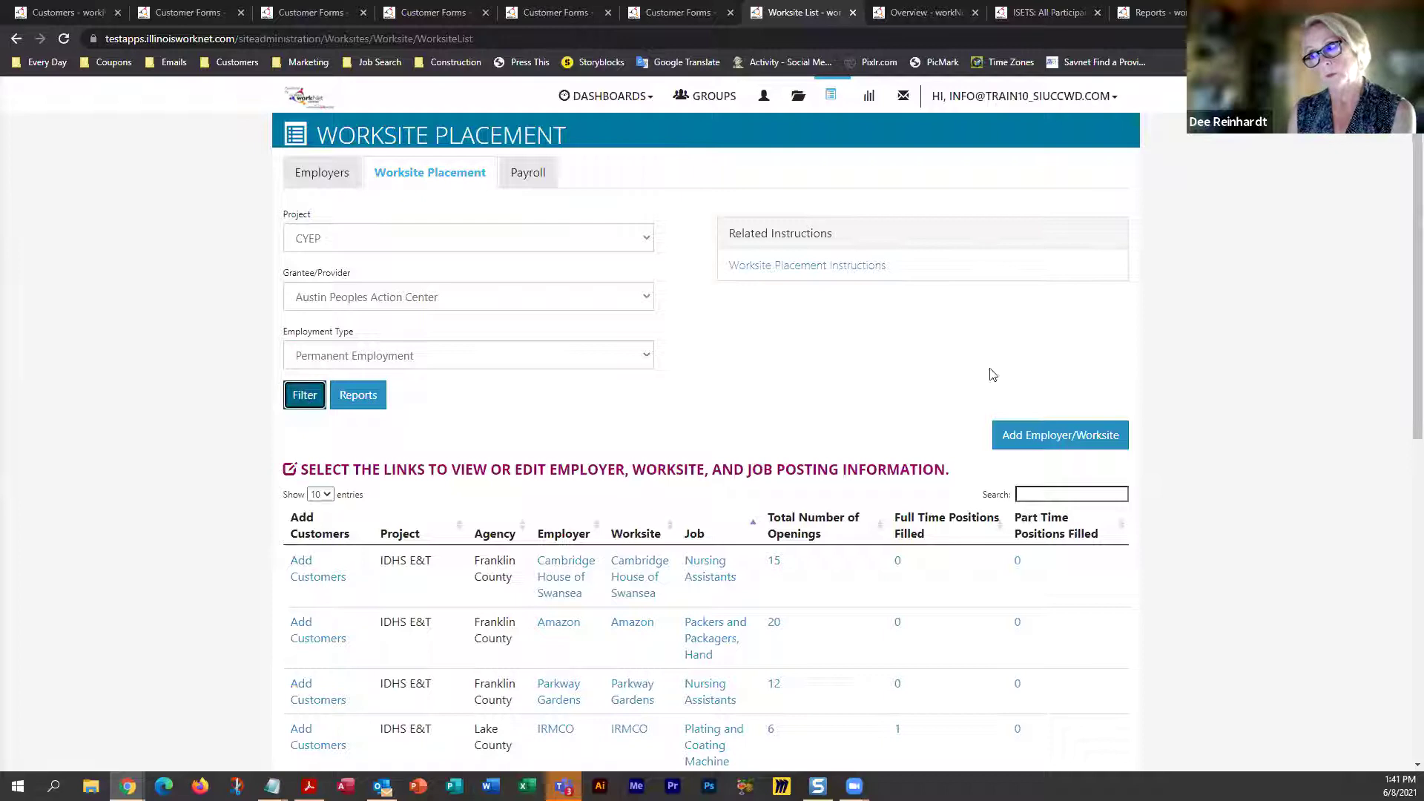
click(1026, 439)
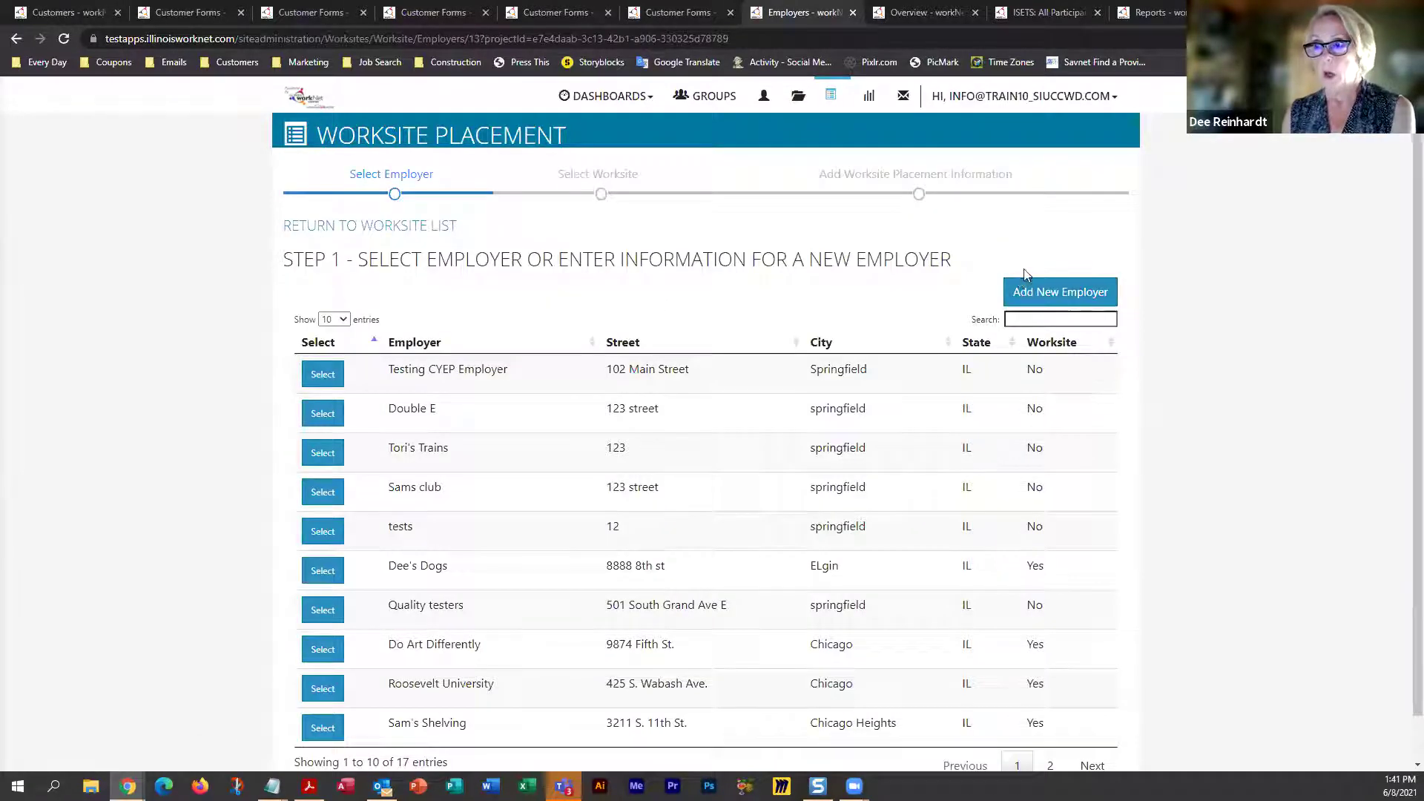
From the Step 1 employer list, choose Add New Employer to get a blank employer form
scroll(590, 302, down, 1)
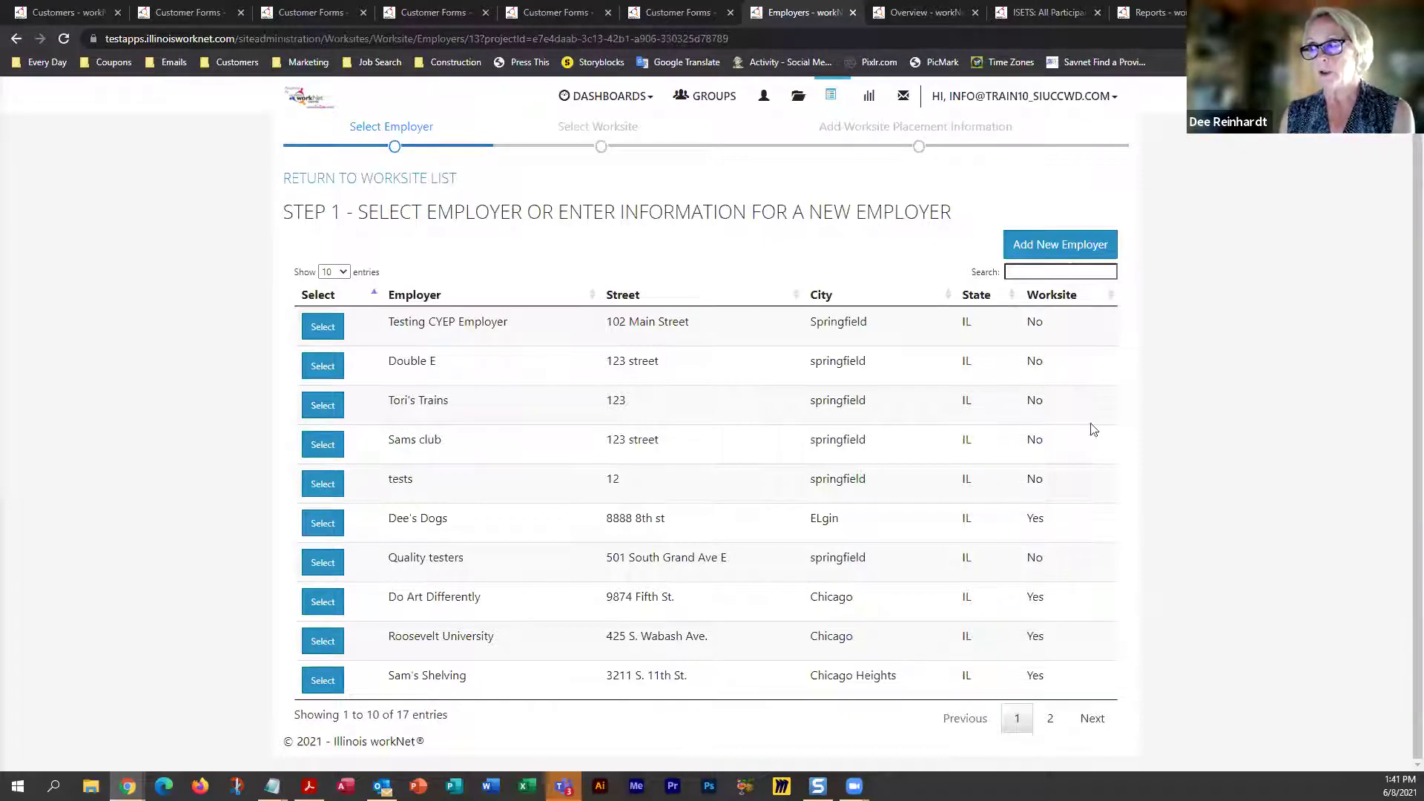
click(1046, 249)
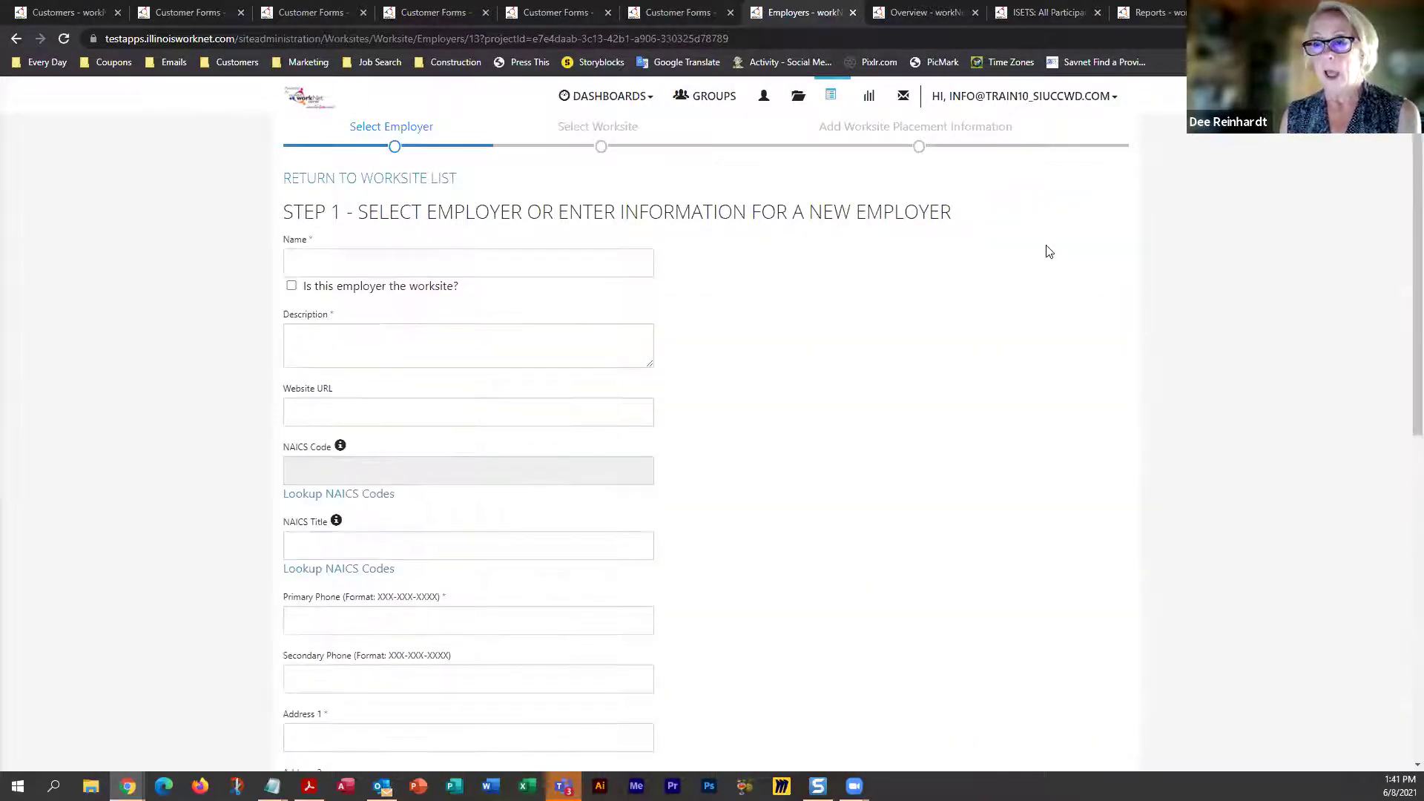
Name the employer Avis Airhangers, mark it as the worksite, and describe it as 'work on airplanes'
click(454, 271)
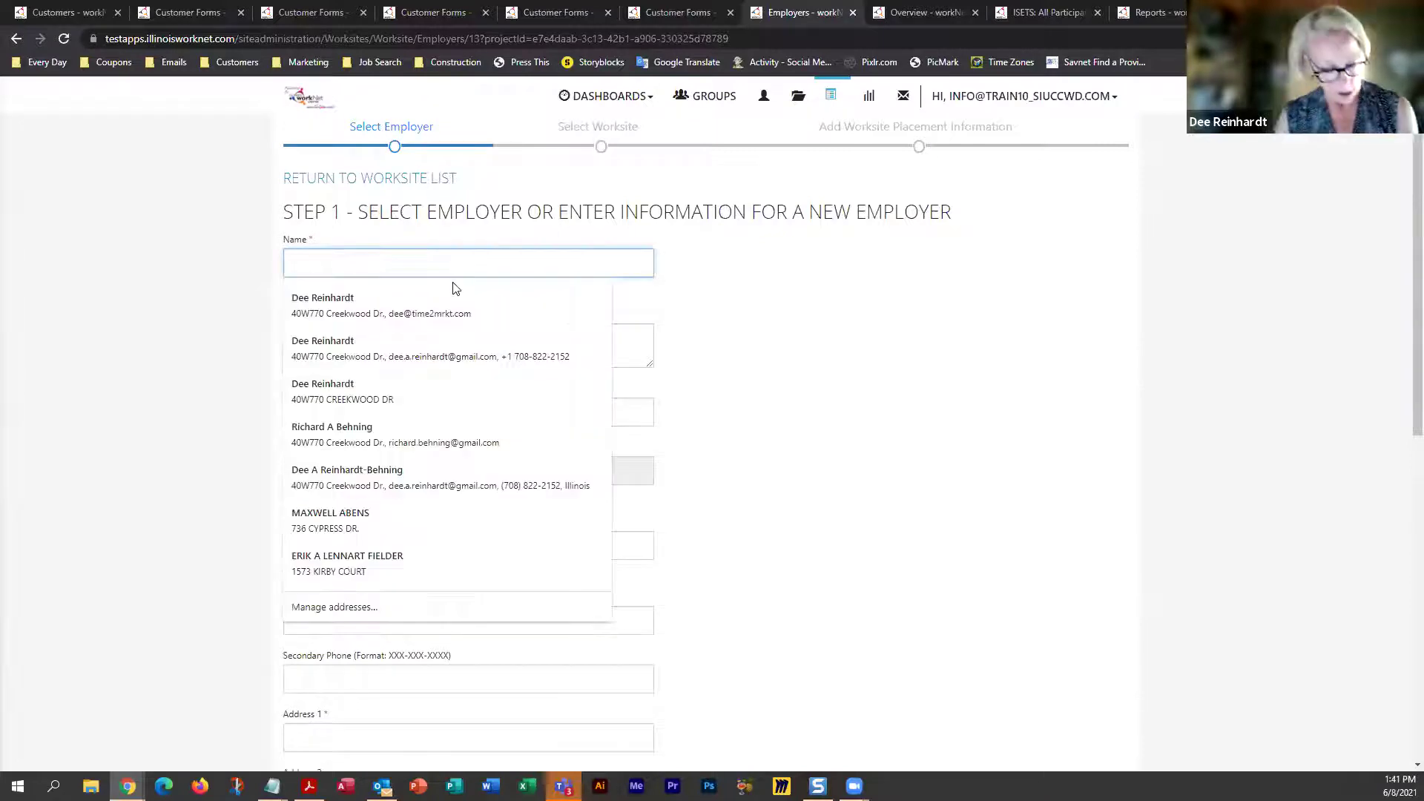
text(Avis )
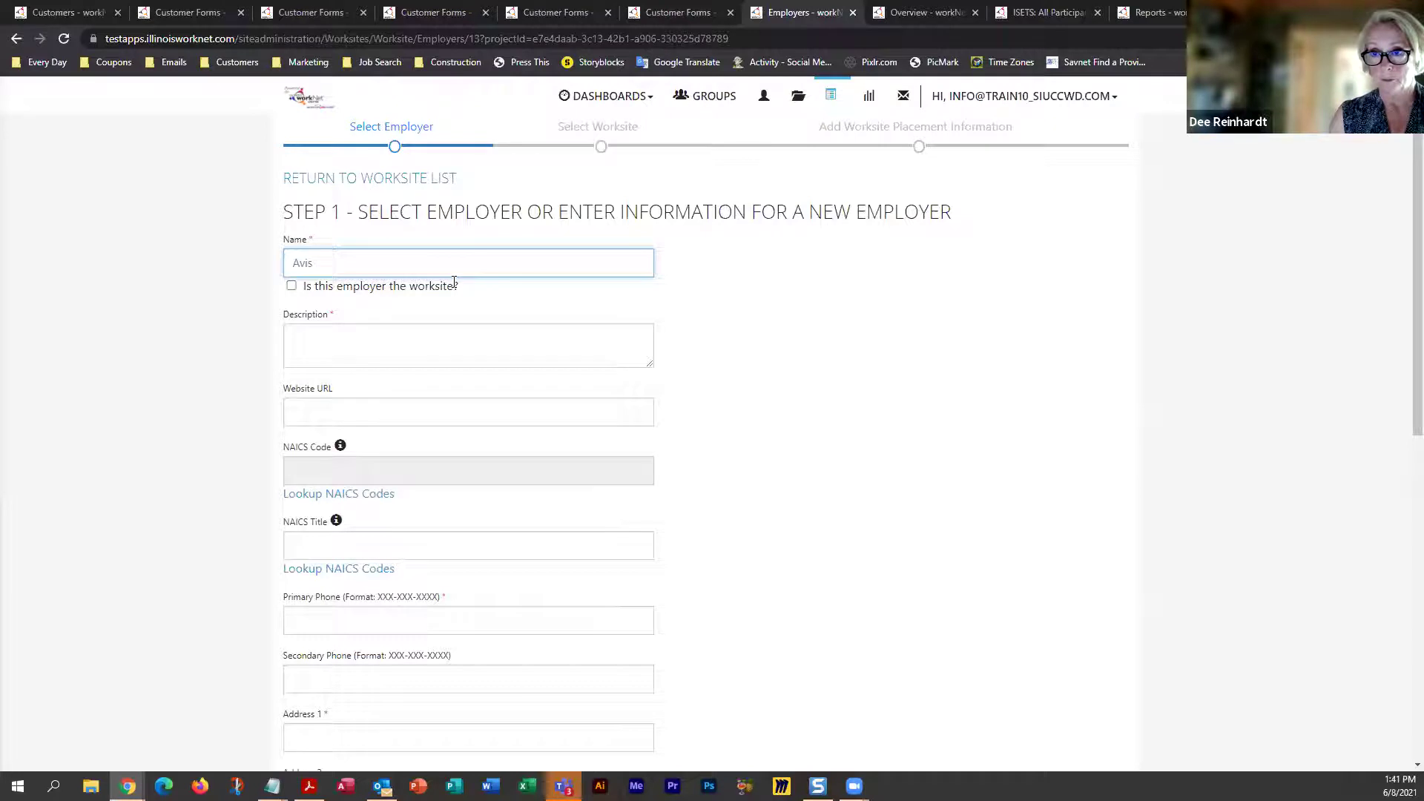
text(Ai)
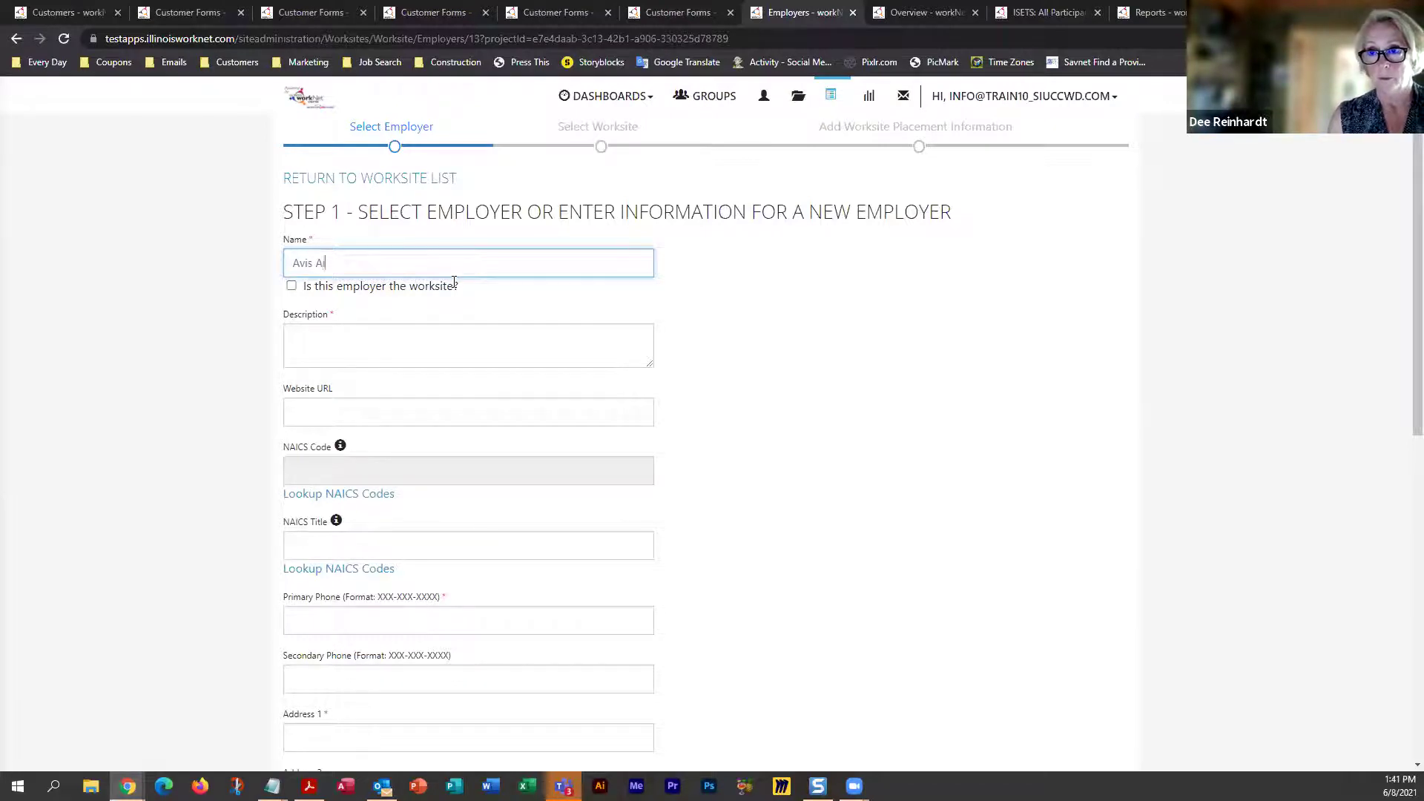
text(rhangers)
key(Tab)
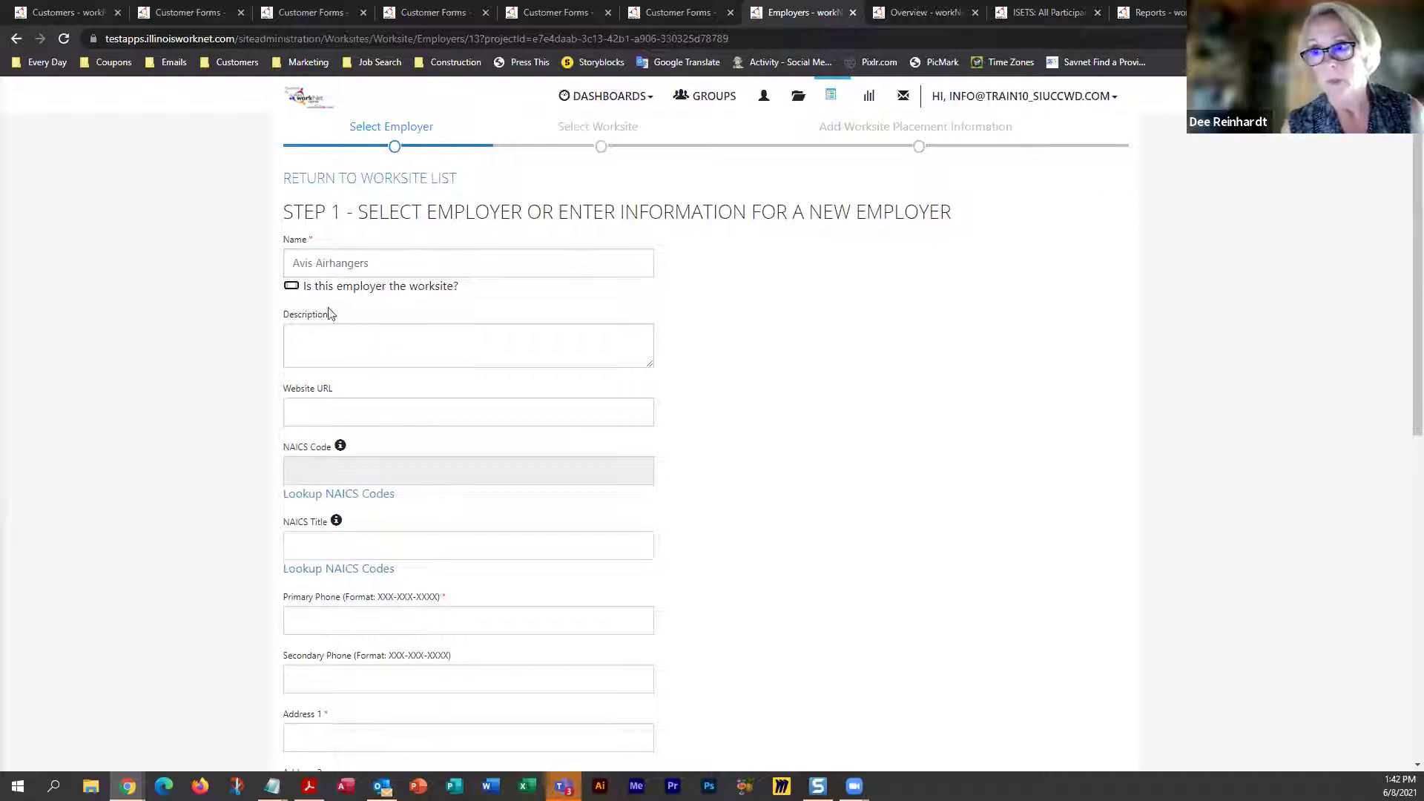
click(290, 286)
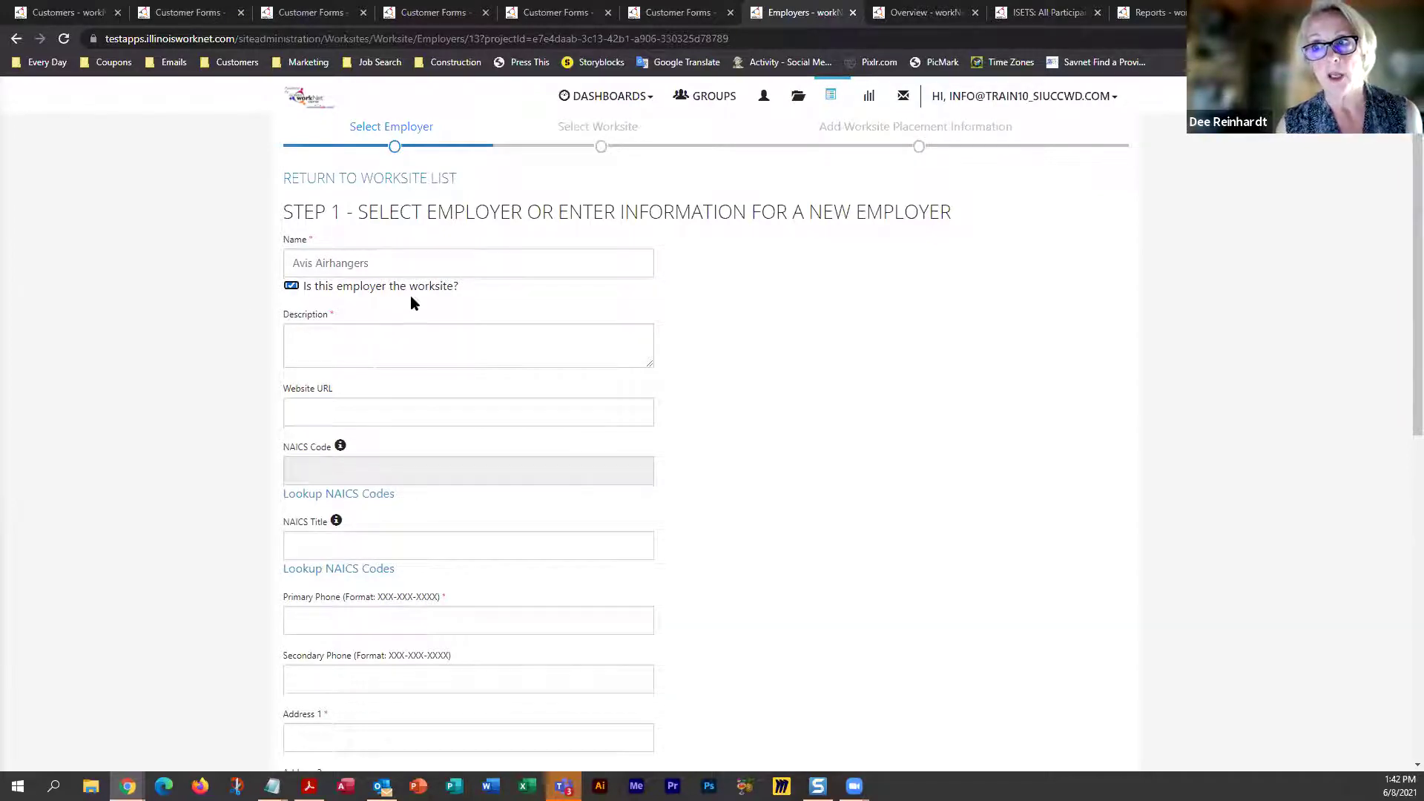
click(410, 344)
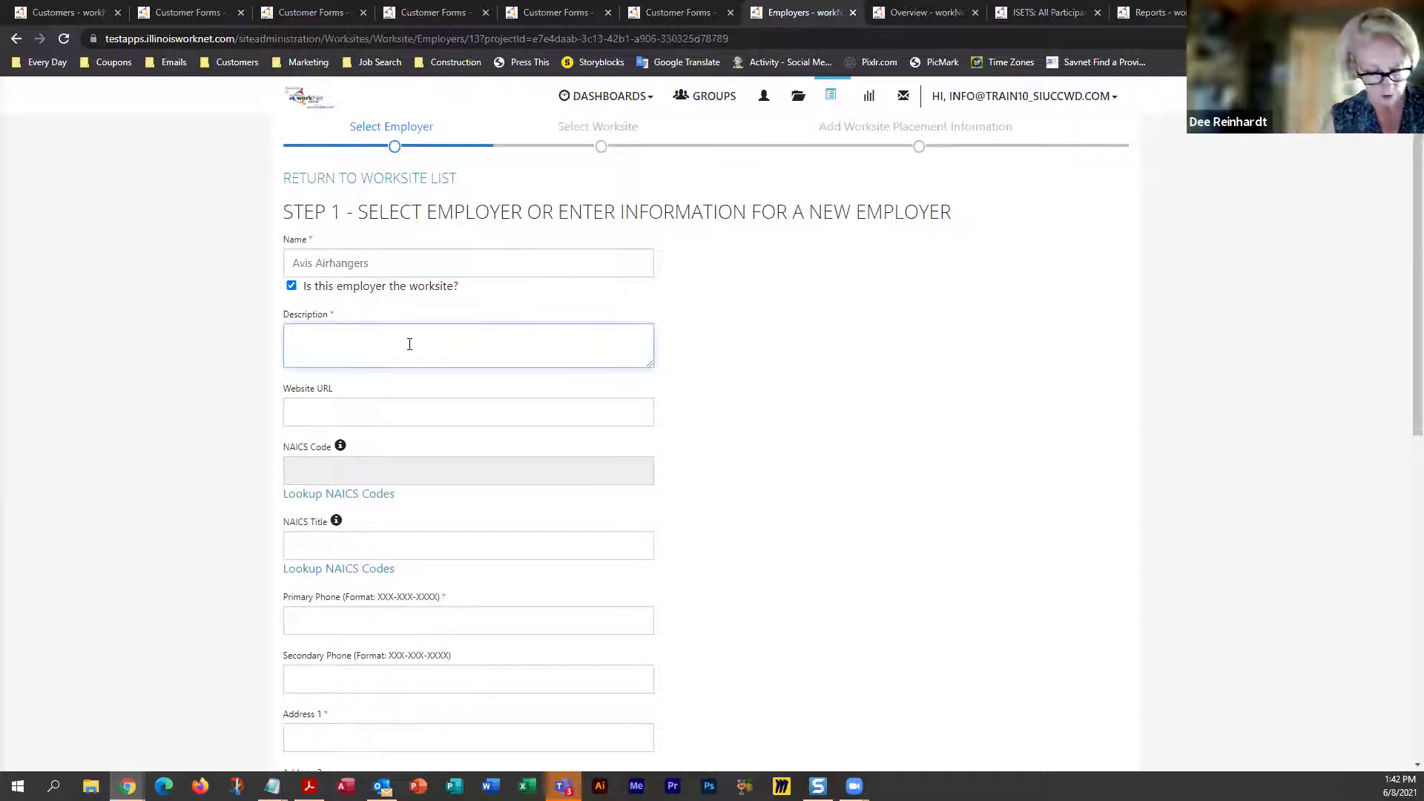
text(work on airplanes)
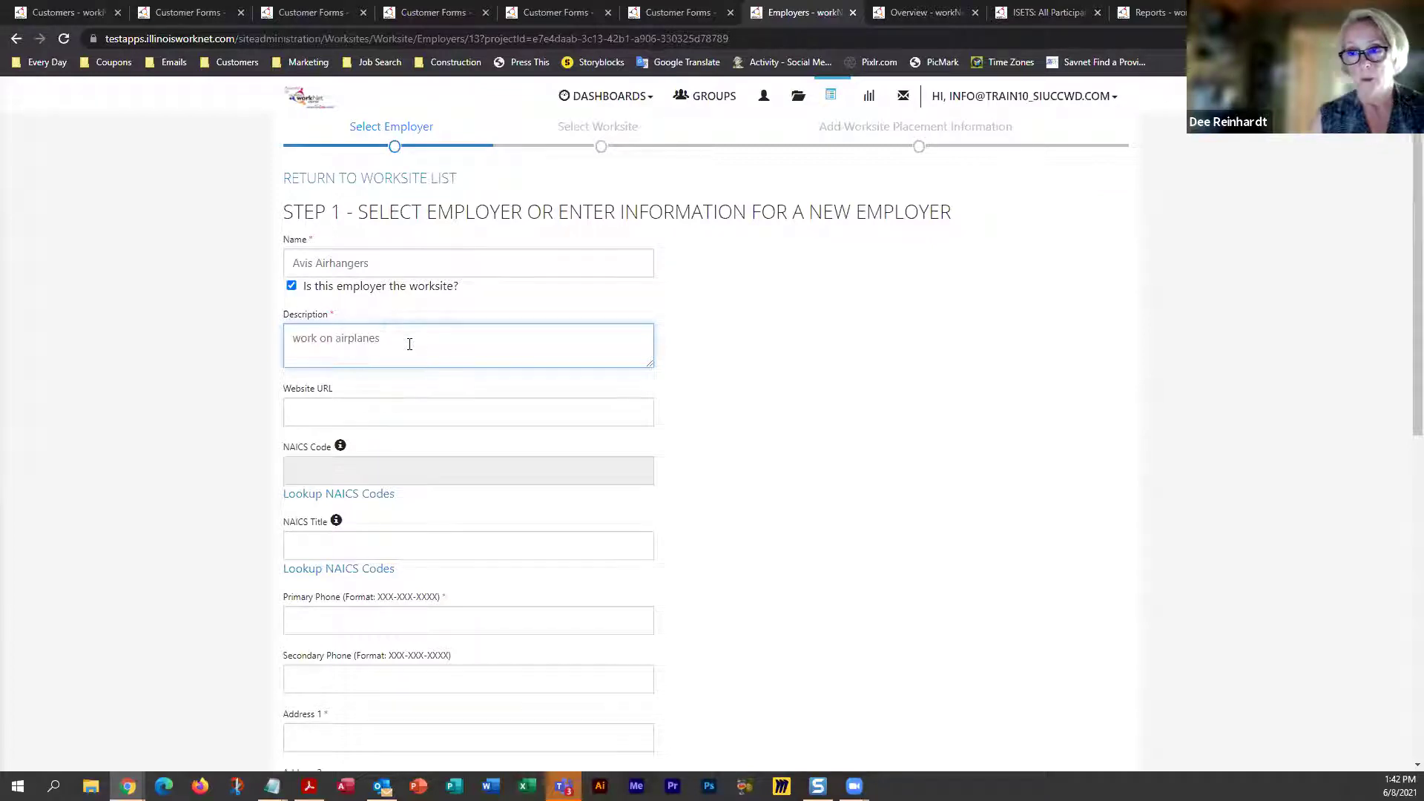
click(369, 494)
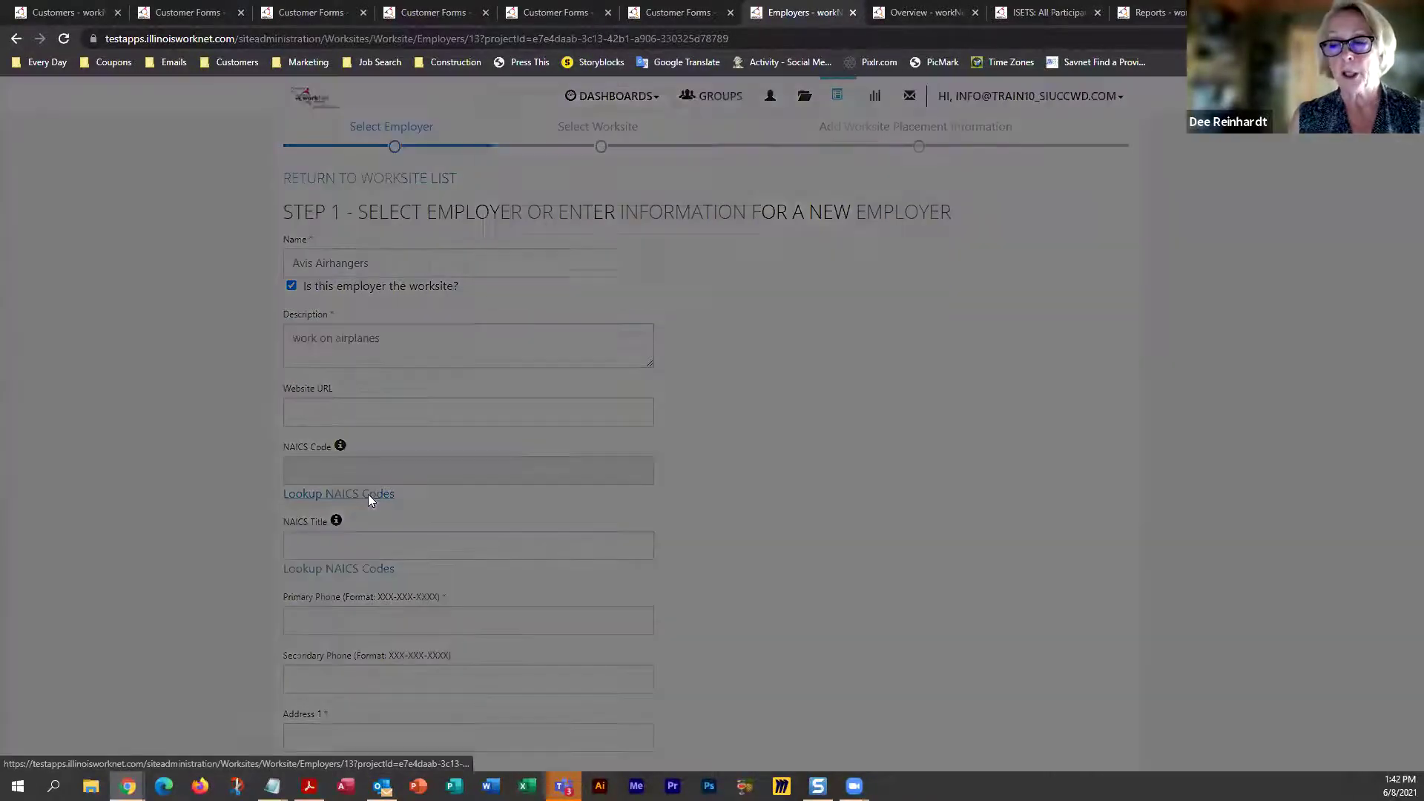
Search NAICS codes for 'airplane', then replace the keyword with 'mechanic' and search again
click(620, 221)
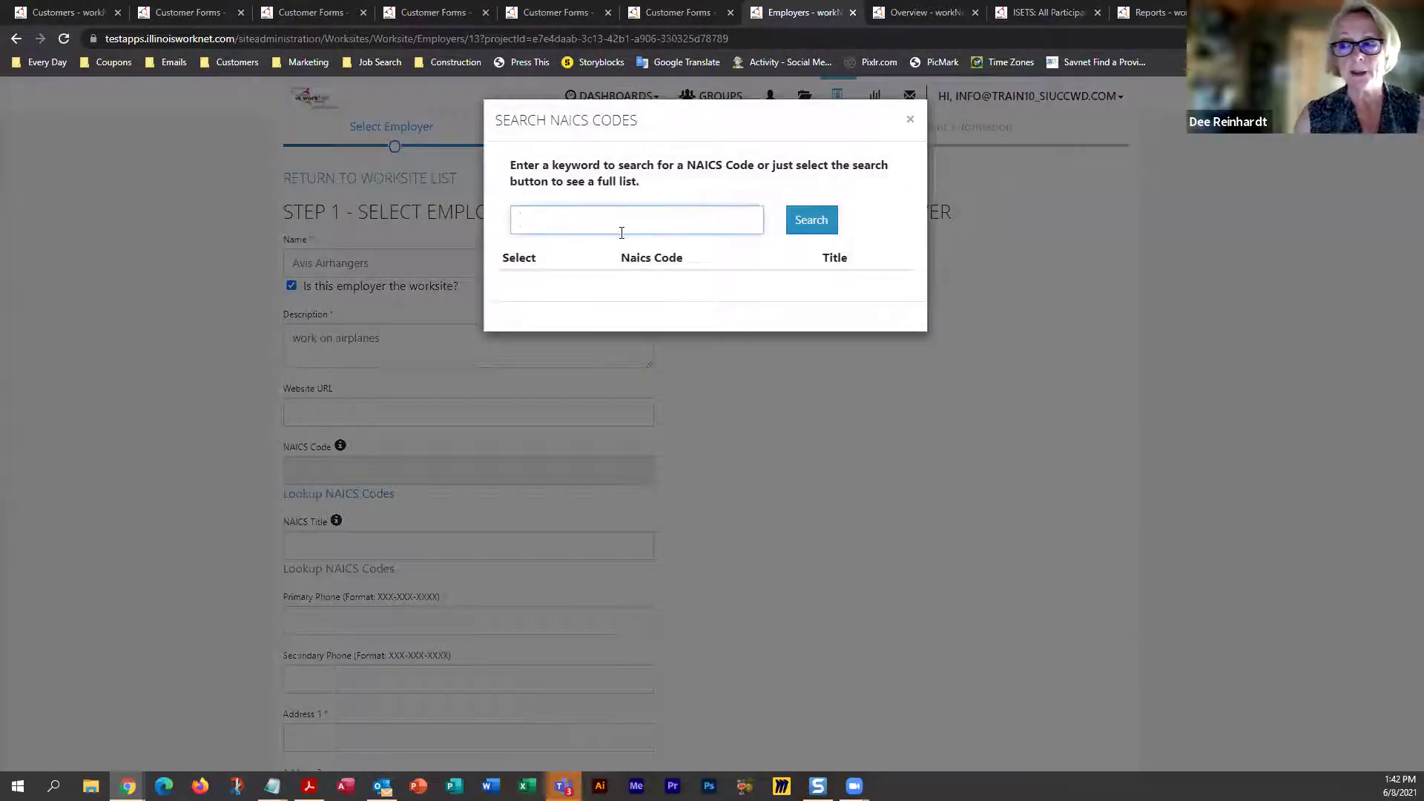
text(airplain)
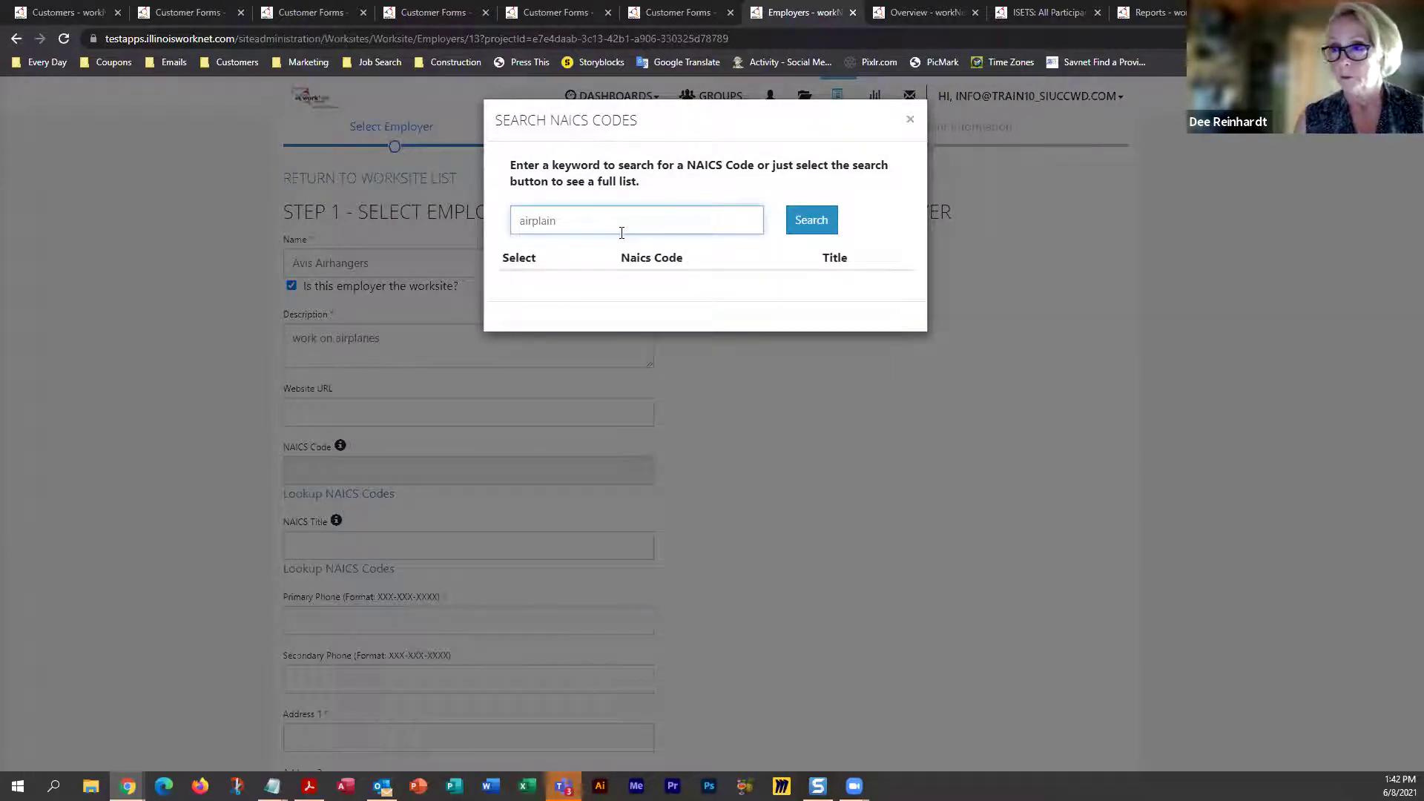
key(BackSpace)
key(BackSpace)
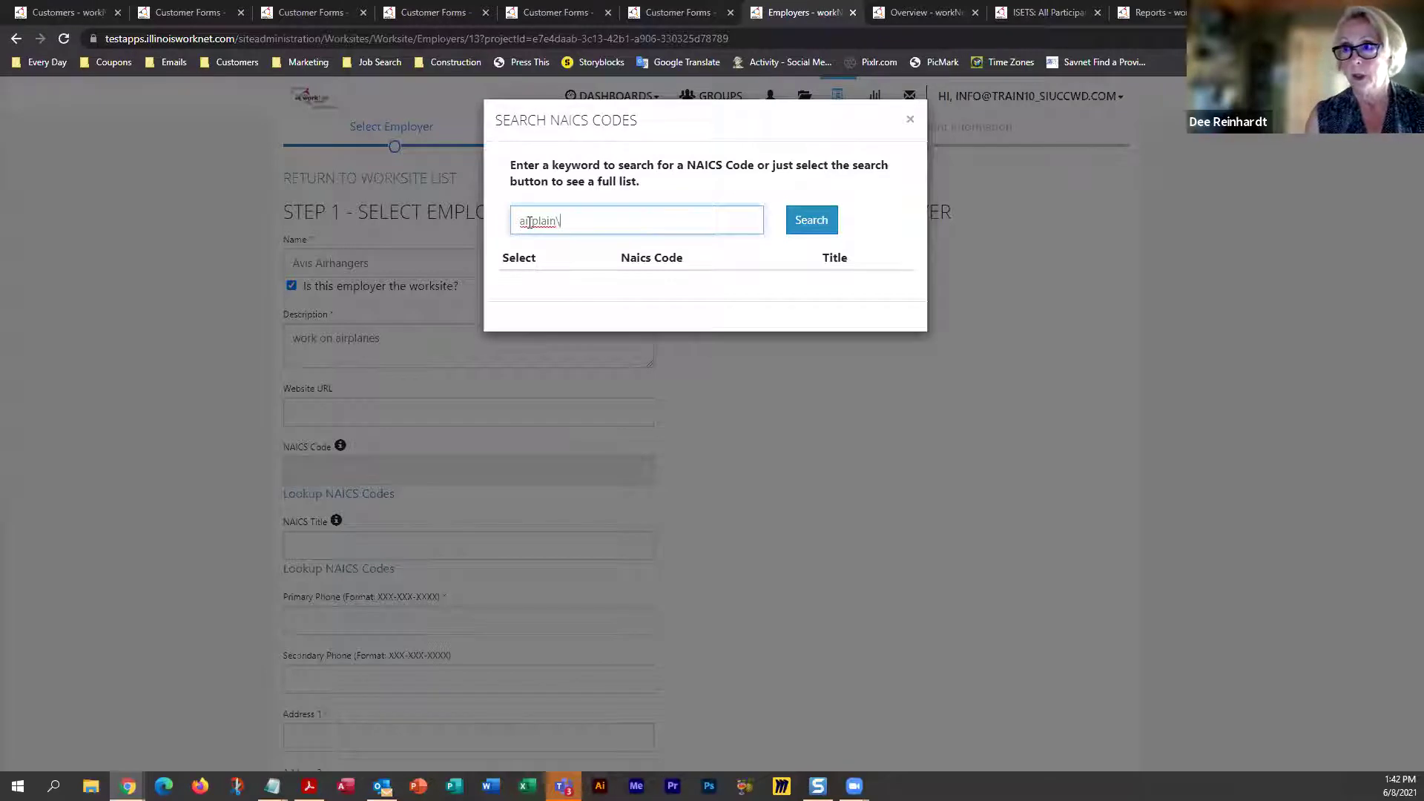
text(n)
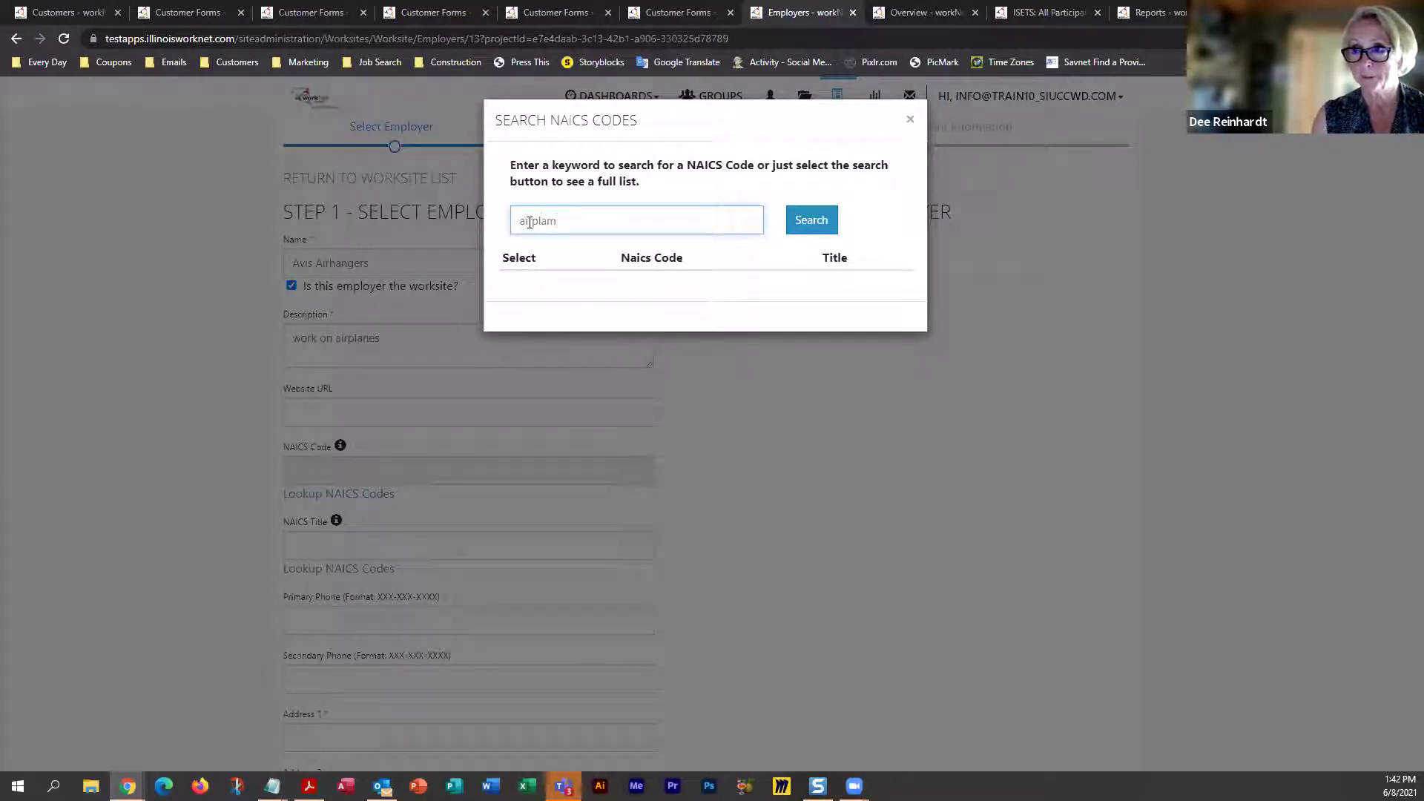
key(BackSpace)
text(n)
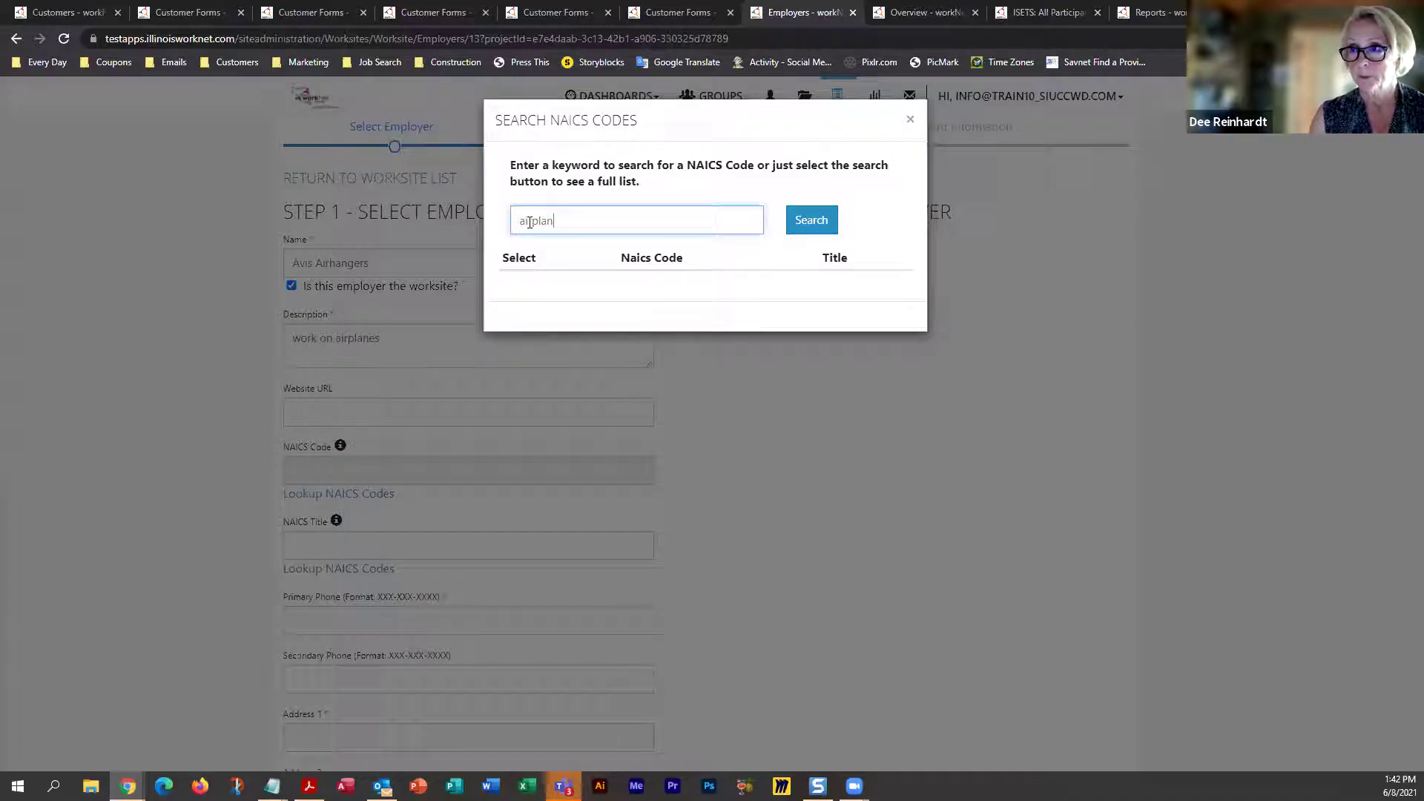
text(e)
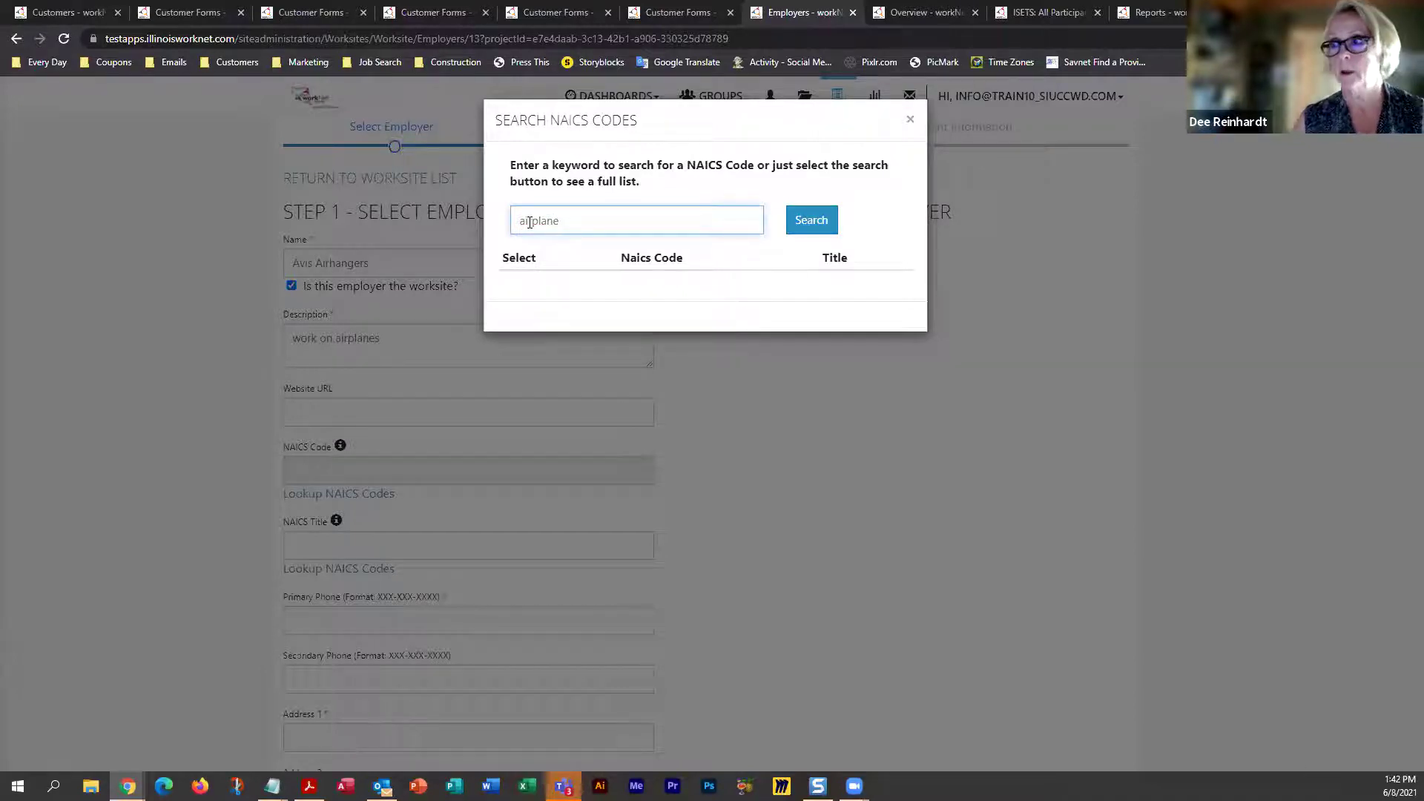
click(791, 221)
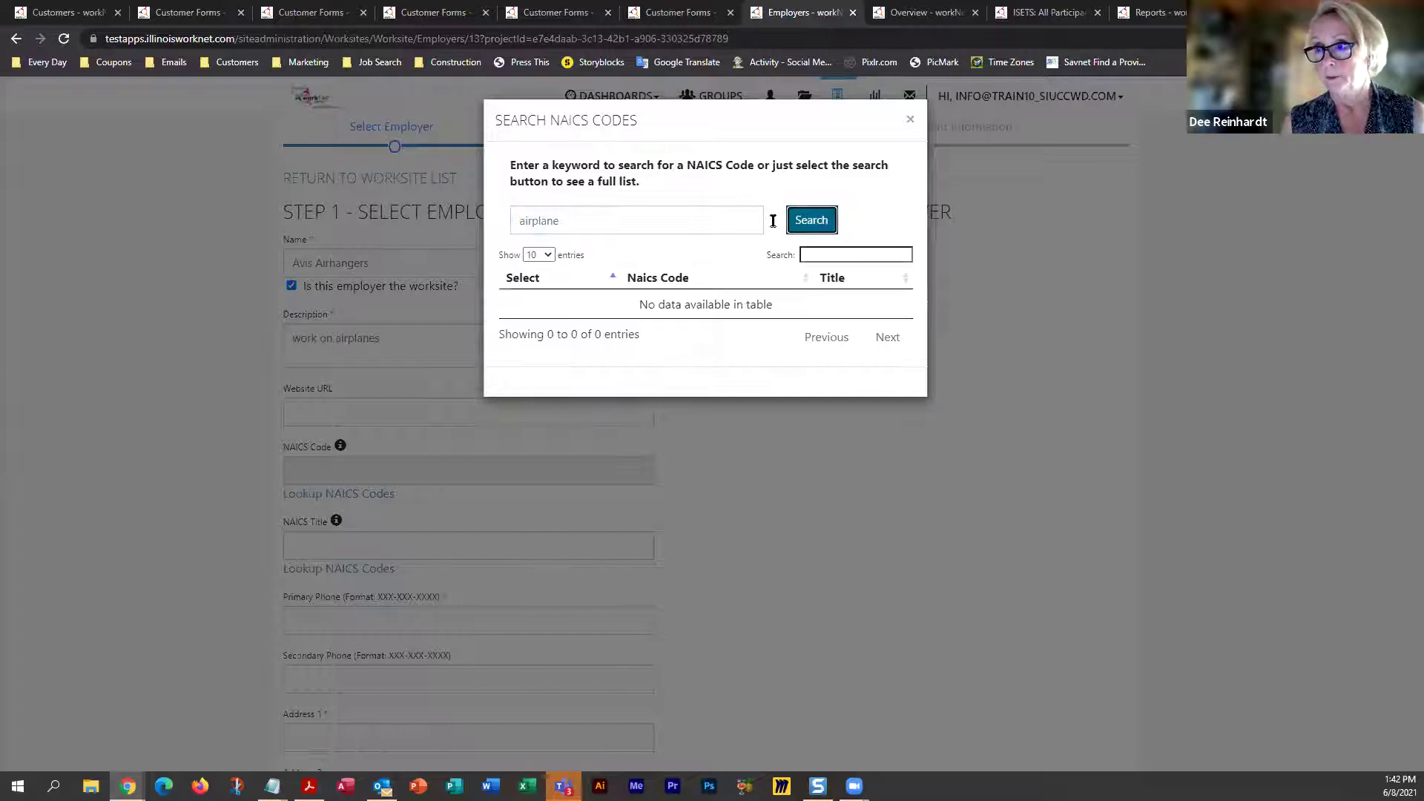
drag(658, 221, 477, 227)
text(mechanic)
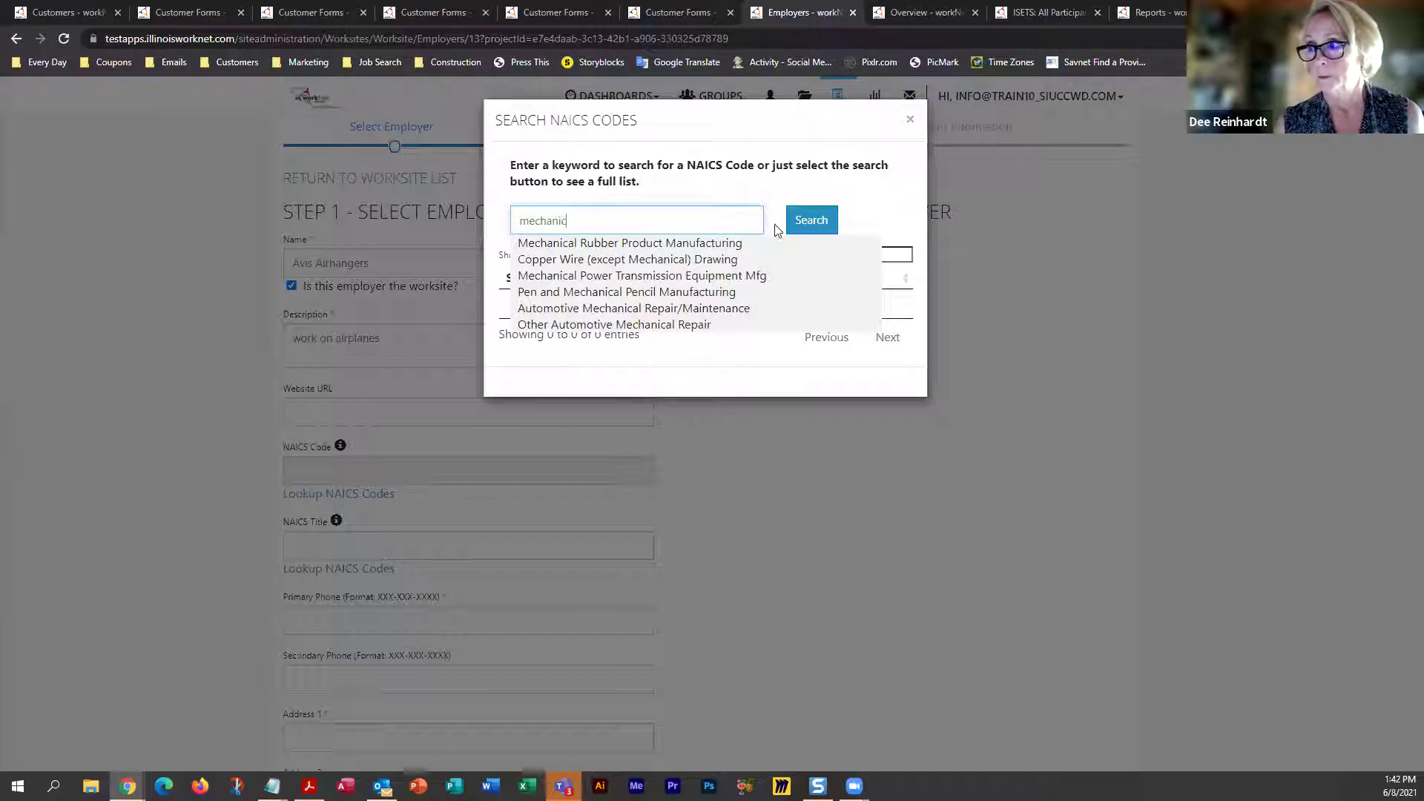
click(811, 221)
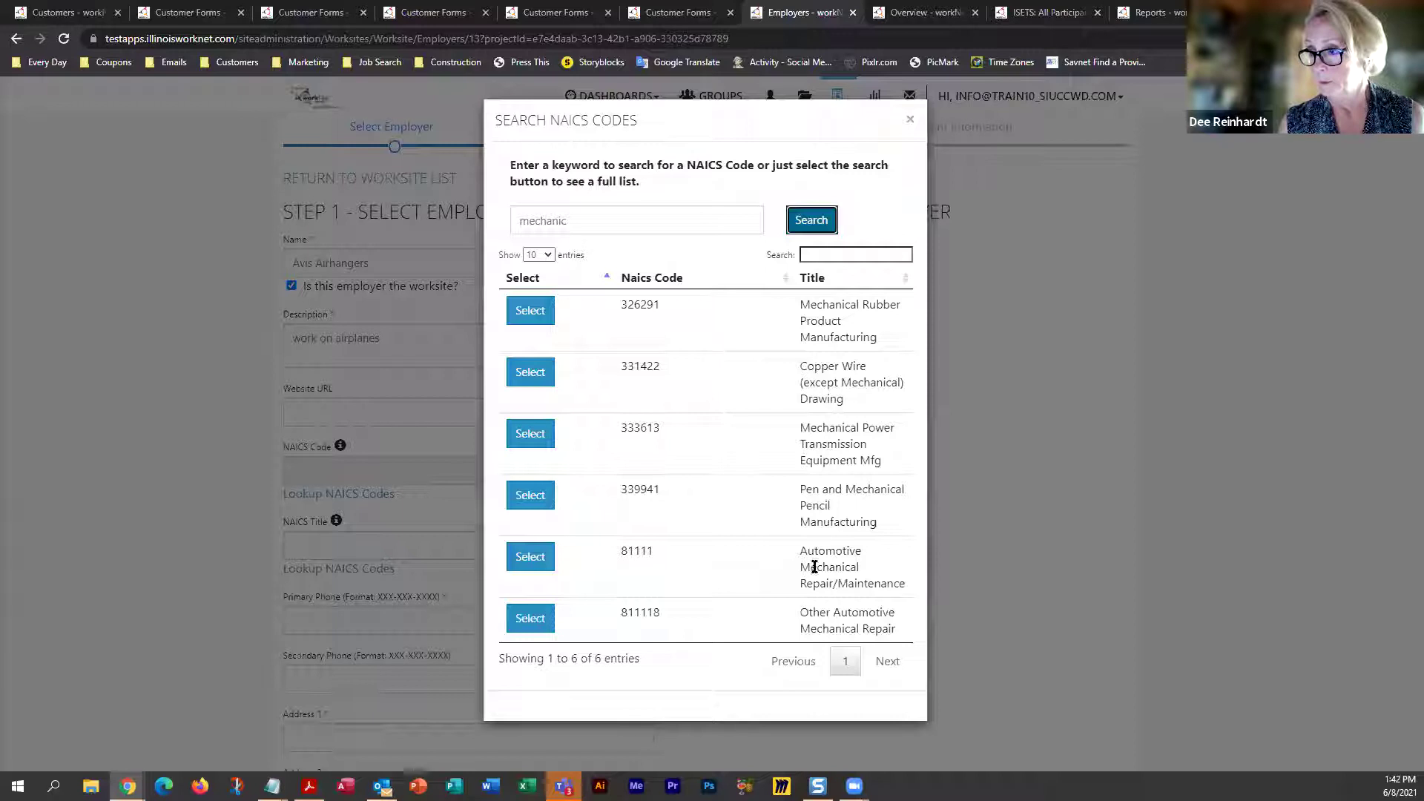
Choose NAICS 81111 Automotive Mechanical Repair/Maintenance and enter the employer's primary phone
click(521, 564)
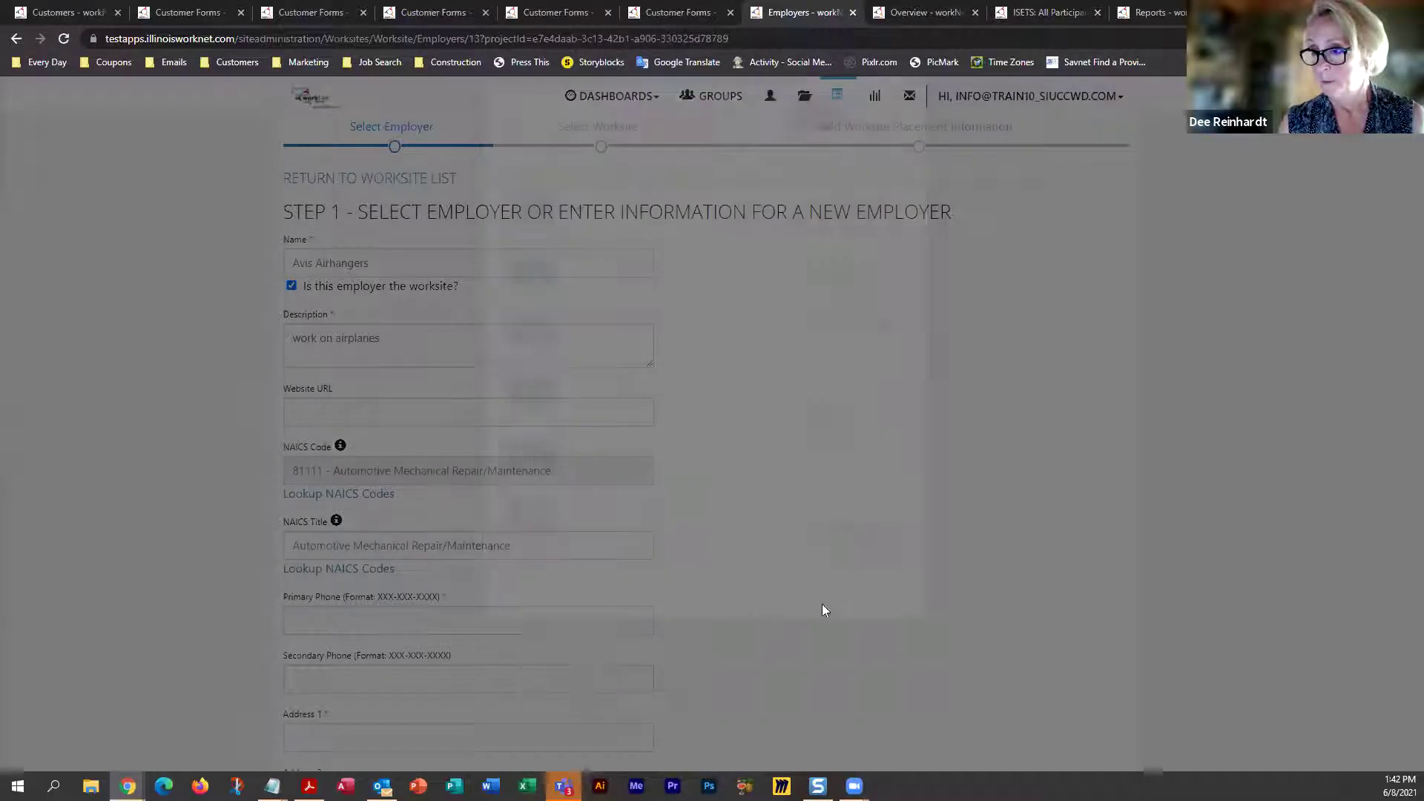
scroll(485, 415, down, 4)
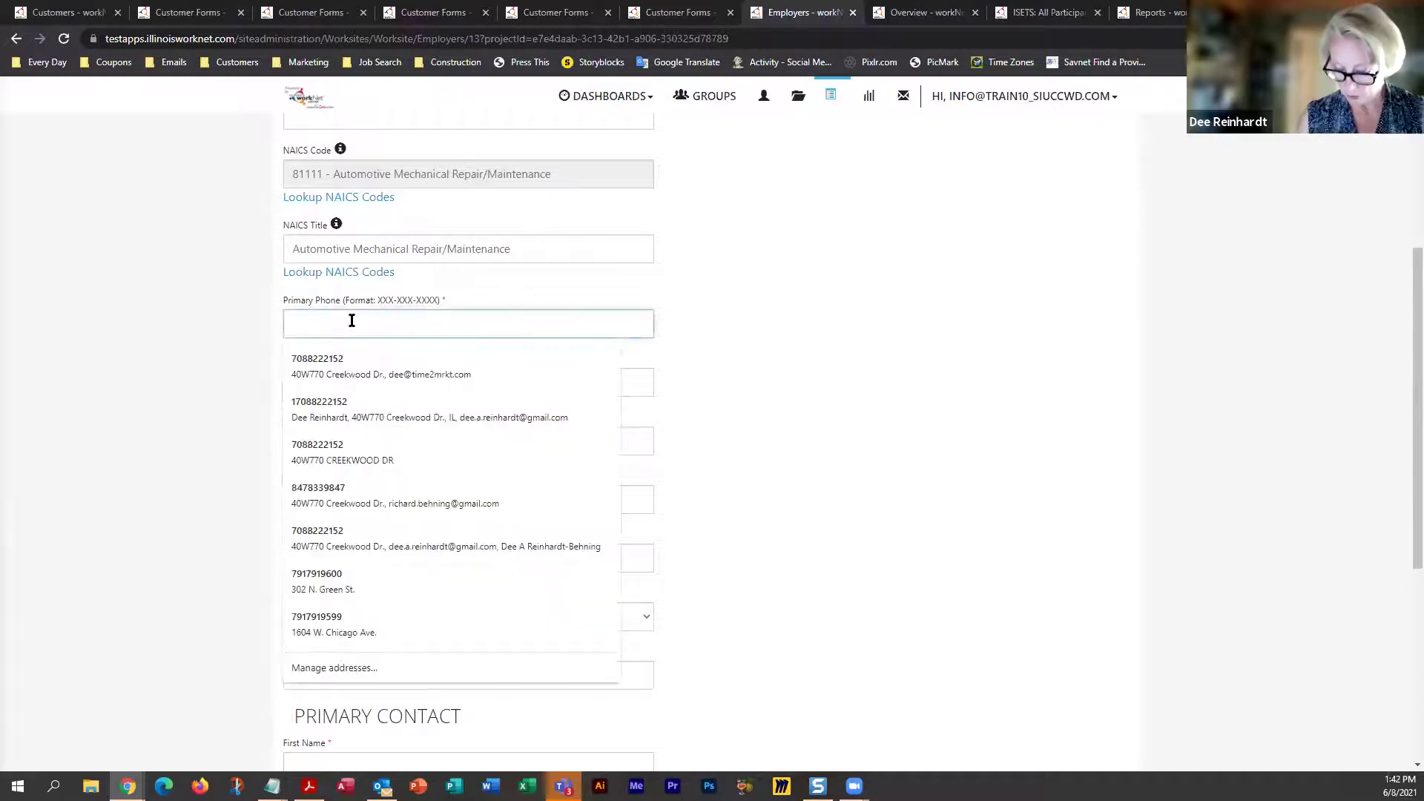
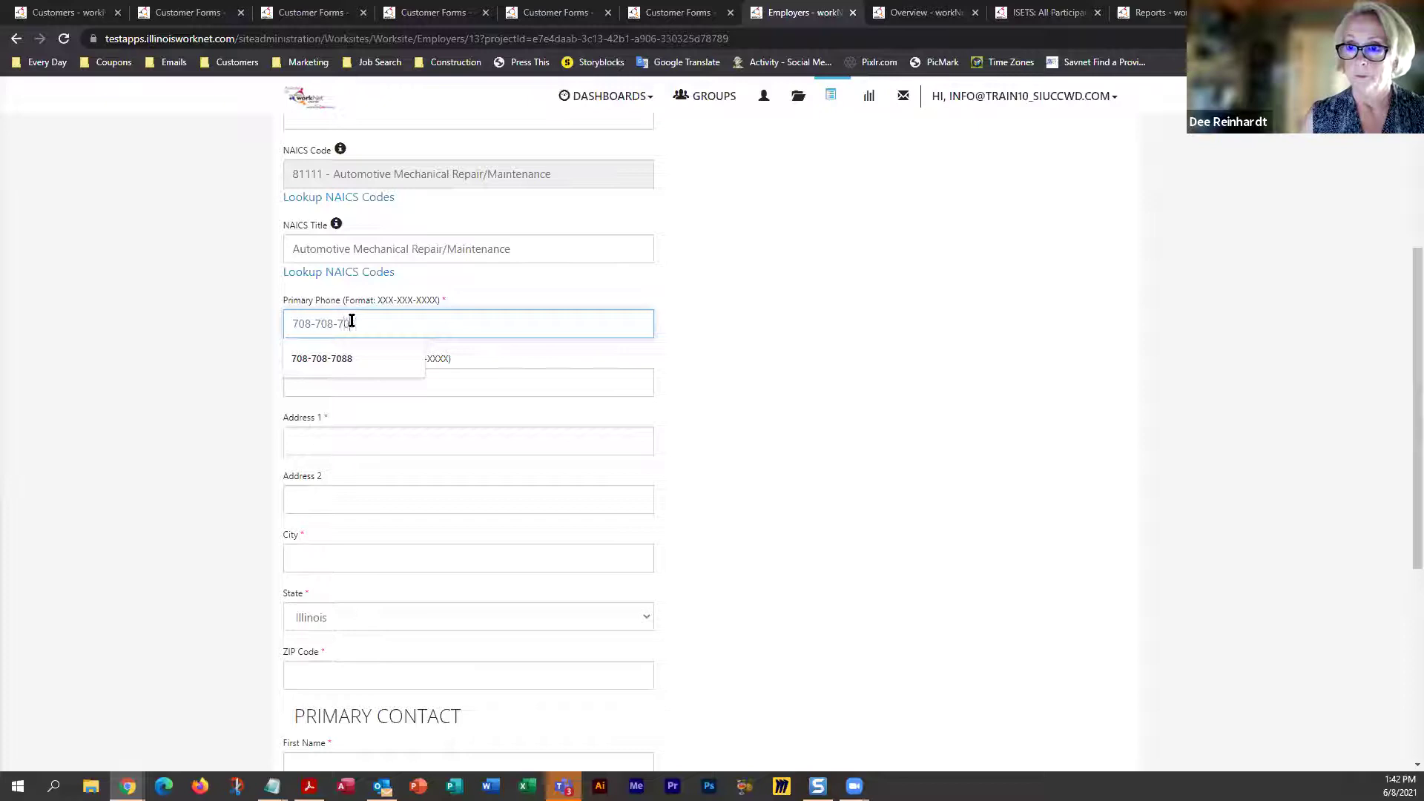
Enter the employer's street address and change the city to Burbank
click(337, 441)
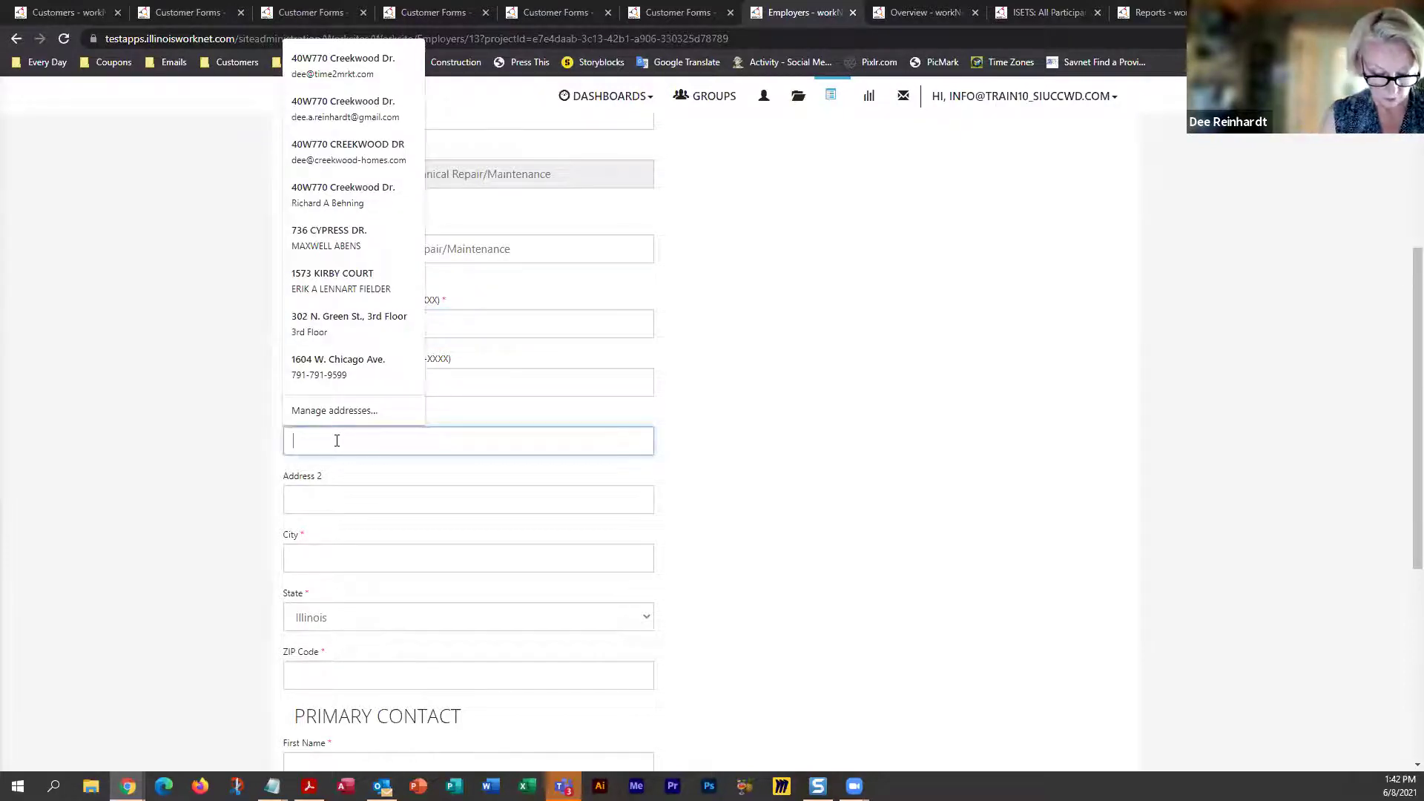
key(Tab)
click(336, 441)
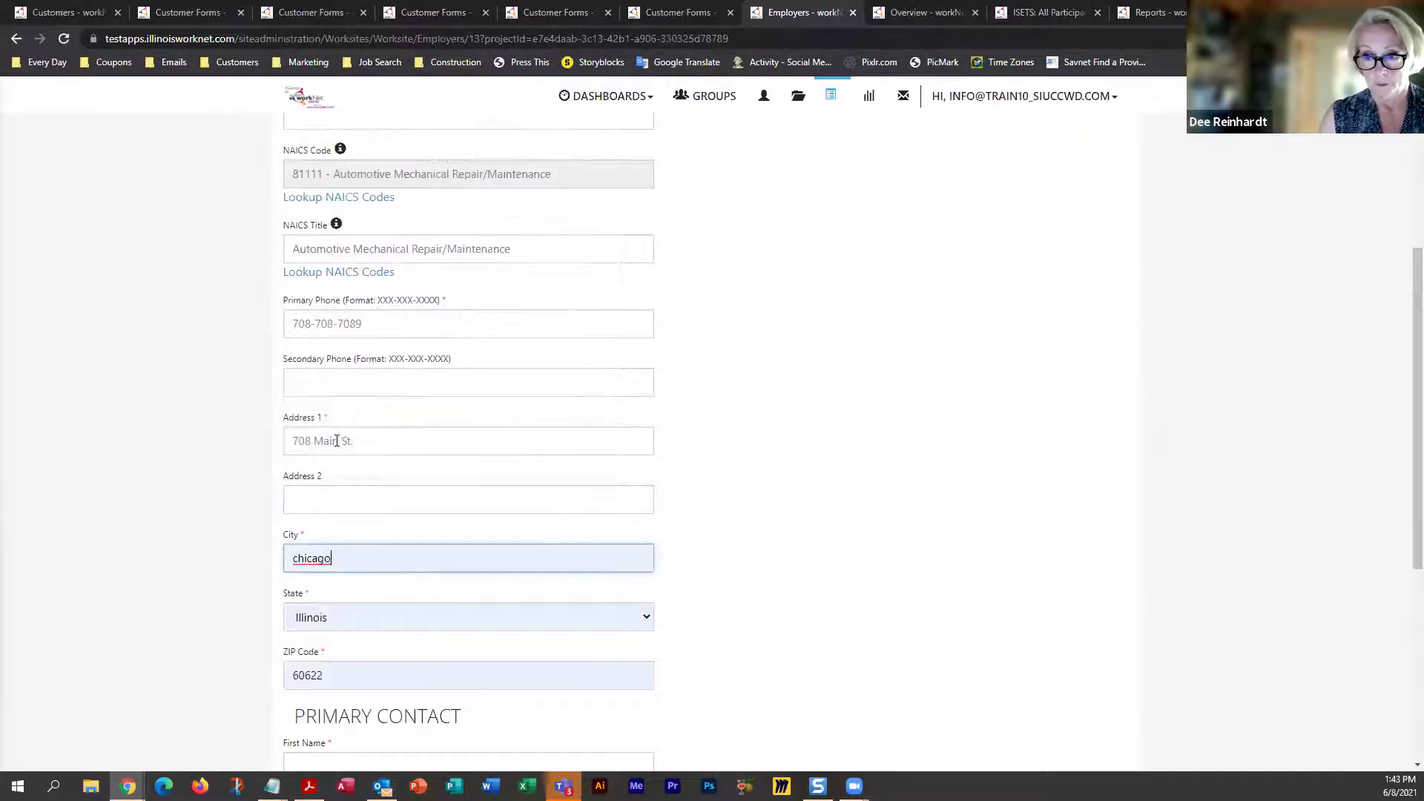
key(BackSpace)
key(BackSpace)
key(BackSpace)
key(BackSpace)
key(BackSpace)
key(BackSpace)
key(BackSpace)
text(B)
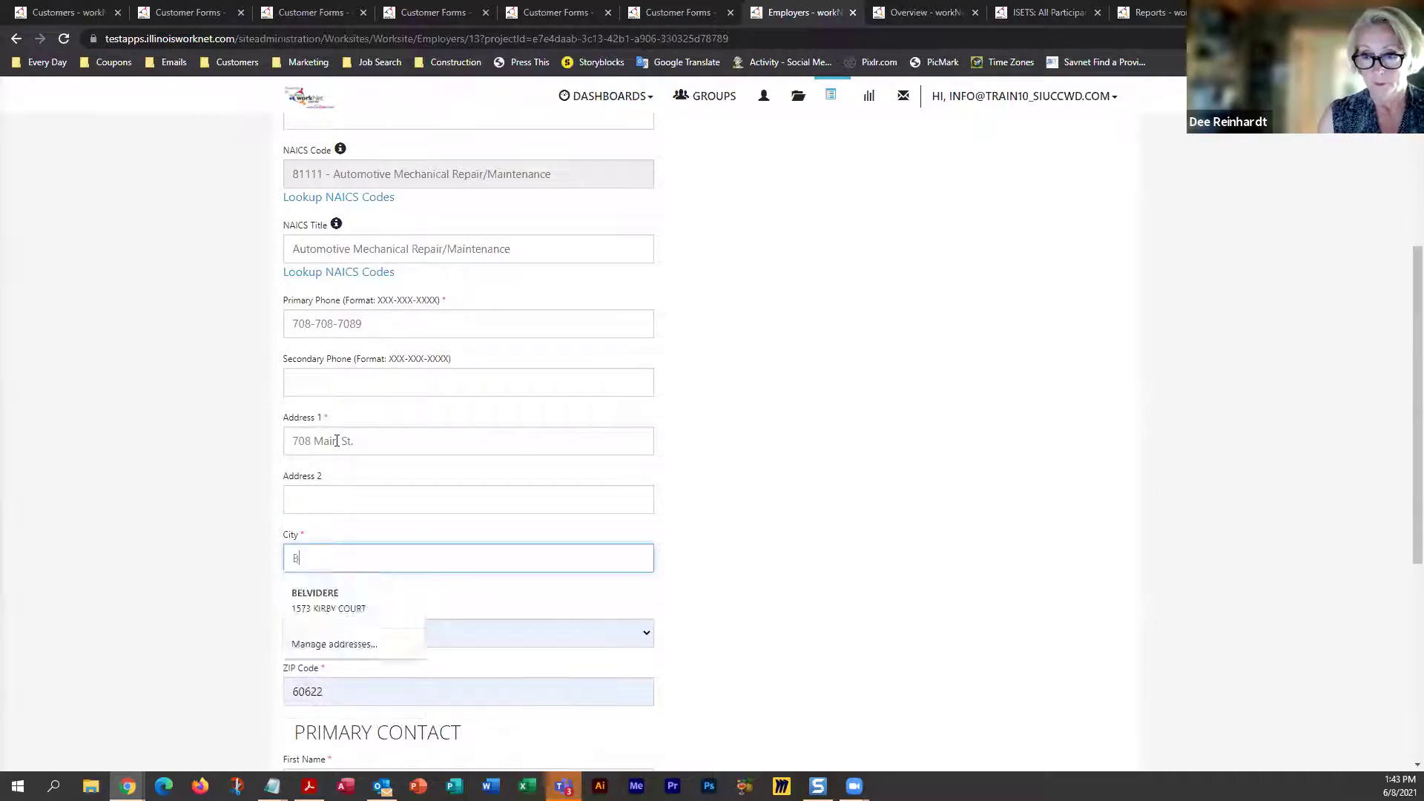
text(urbank)
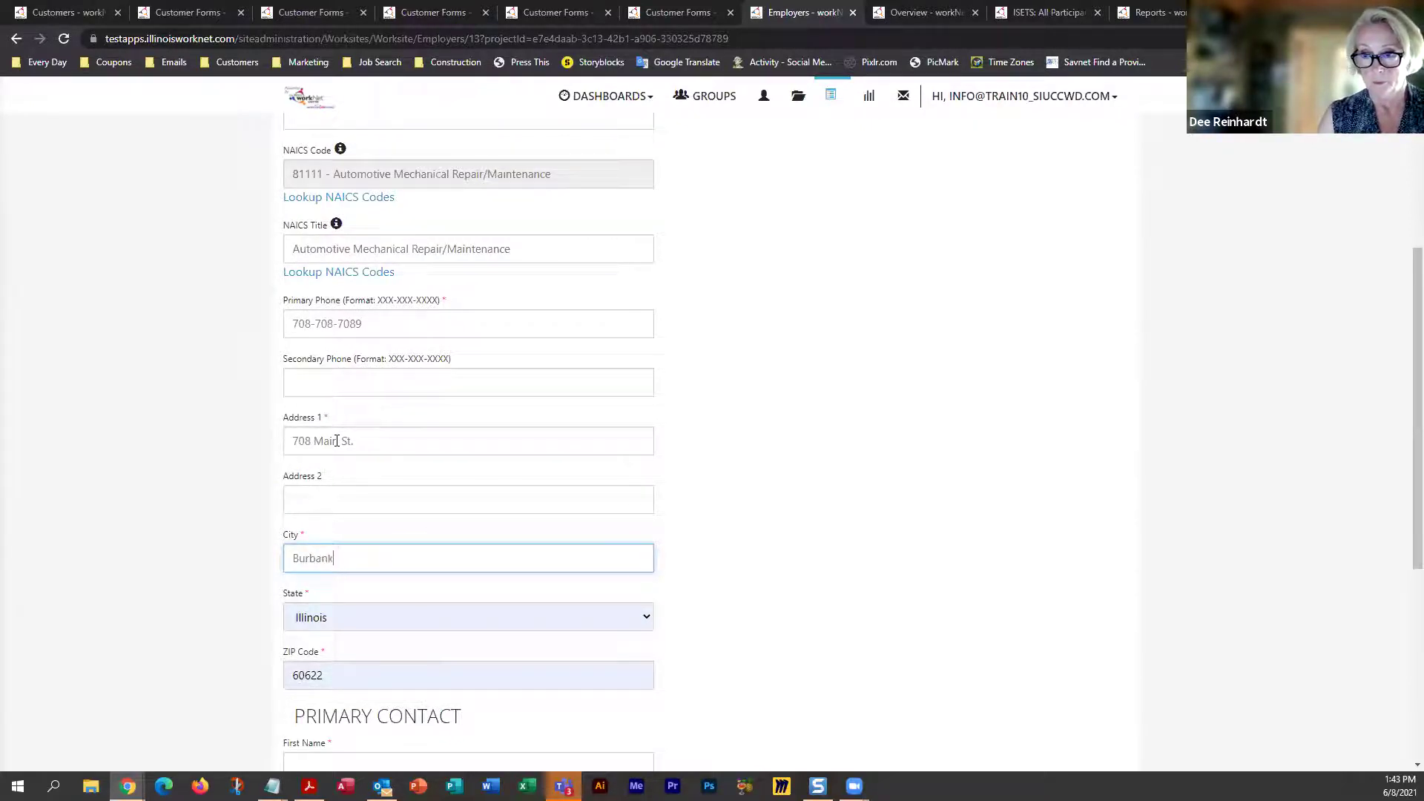
key(Tab)
key(Tab)
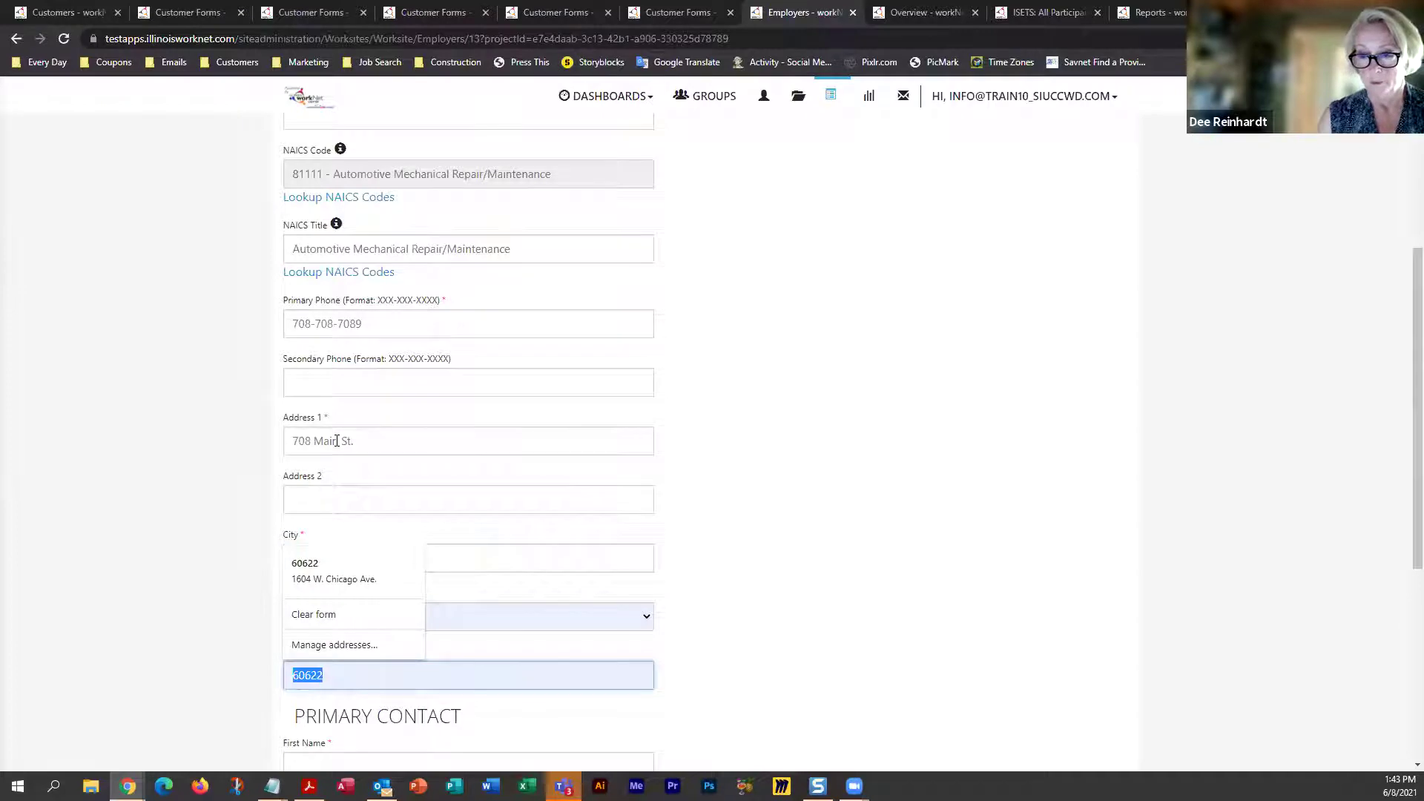
scroll(378, 474, down, 4)
Enter the primary contact's first and last name and the job title 'owner'
click(376, 477)
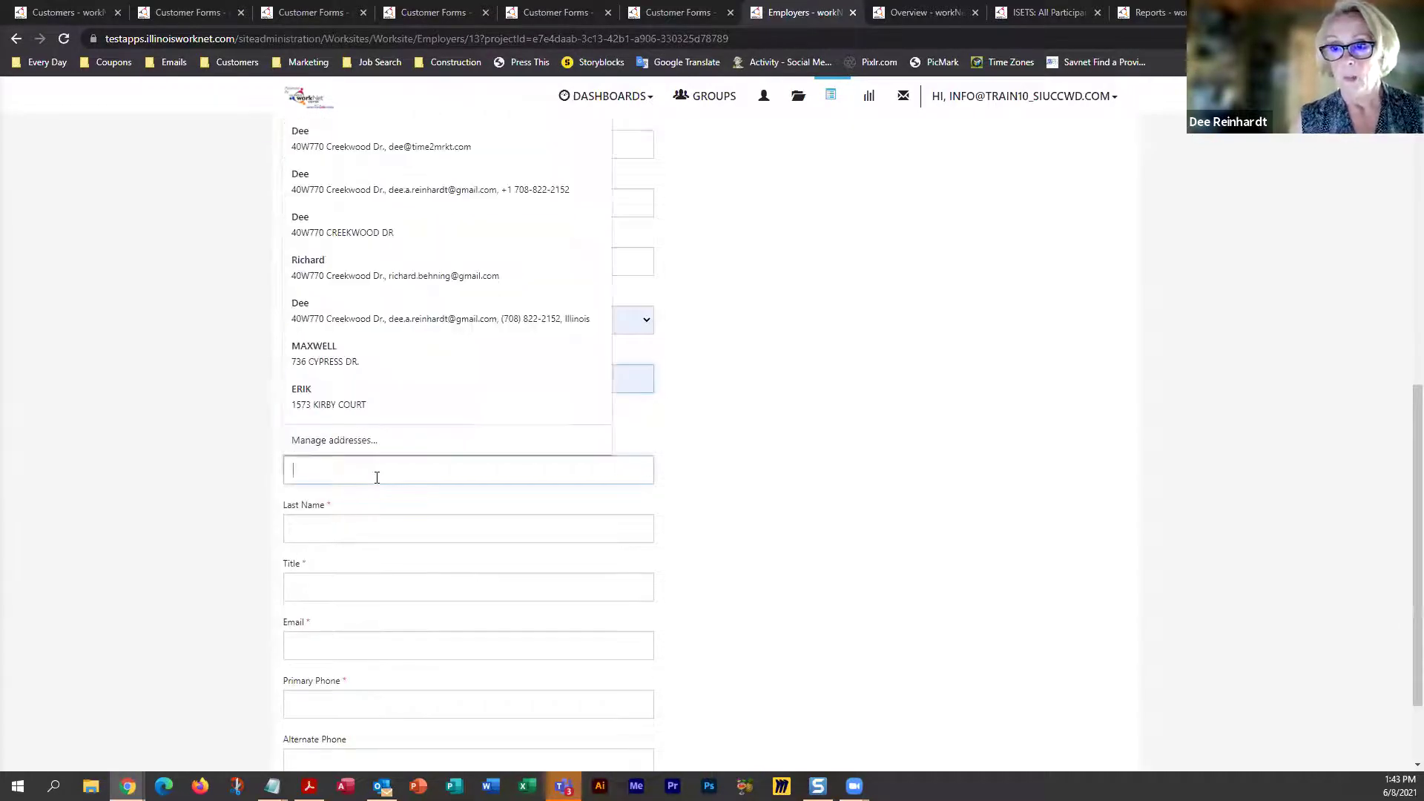
text(Dee)
key(Tab)
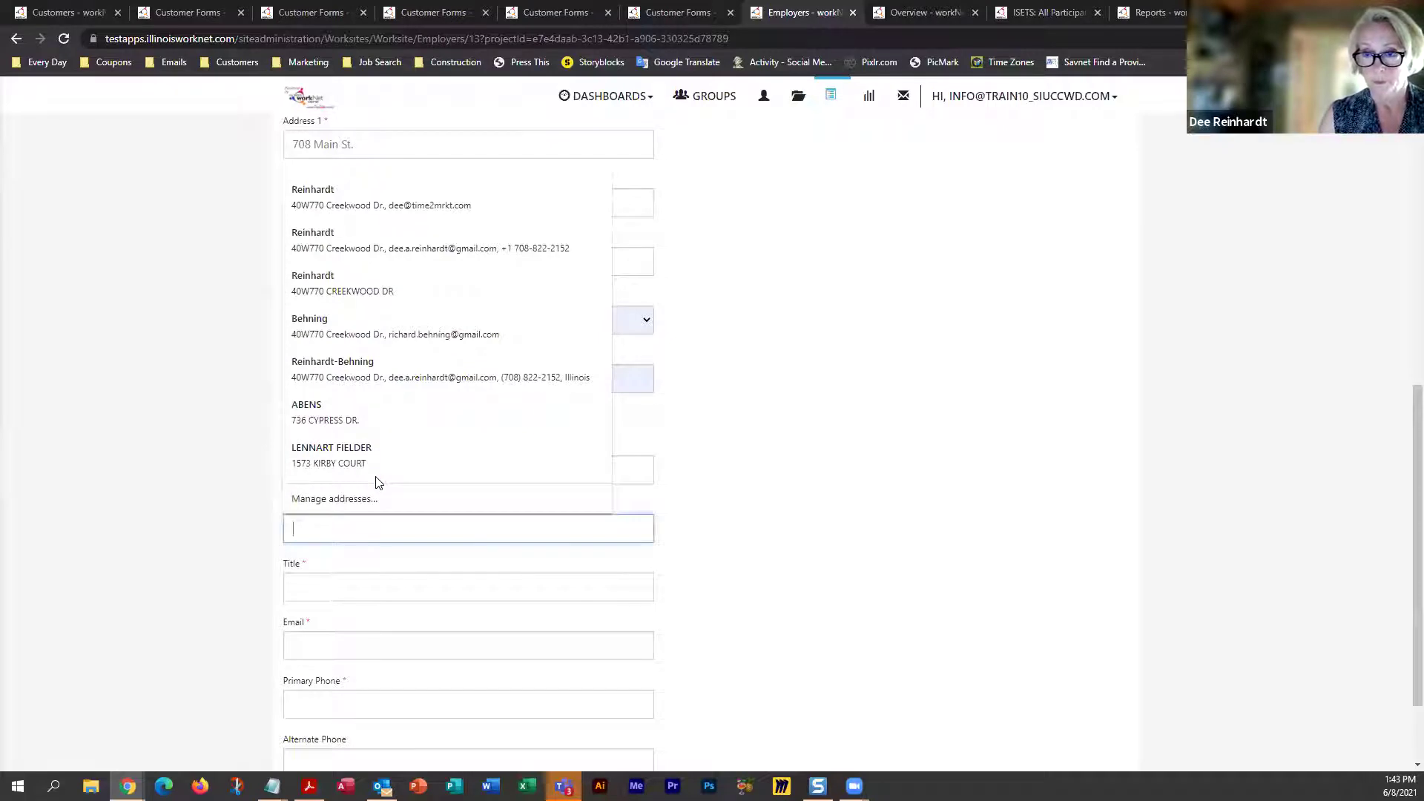
text(Air)
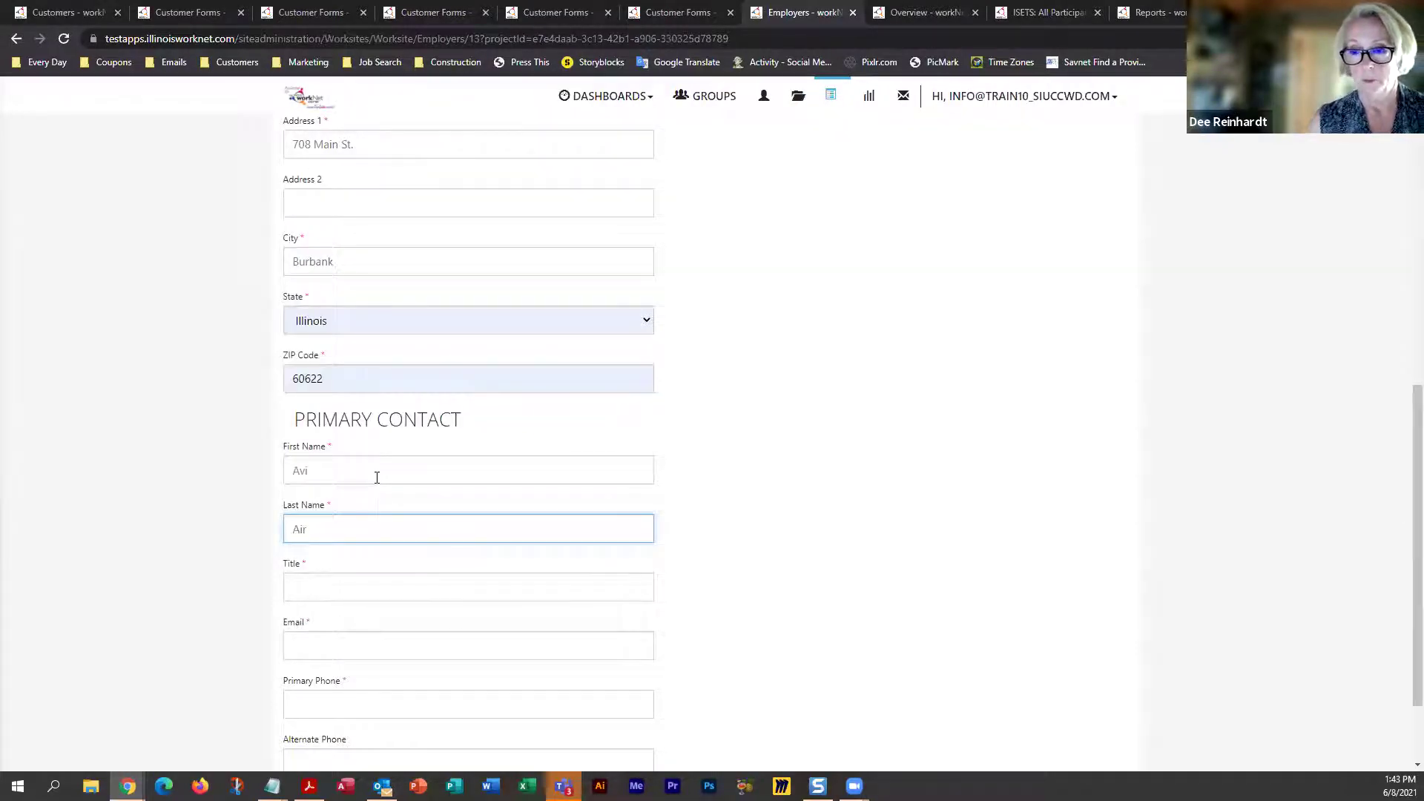
click(375, 588)
text(owner)
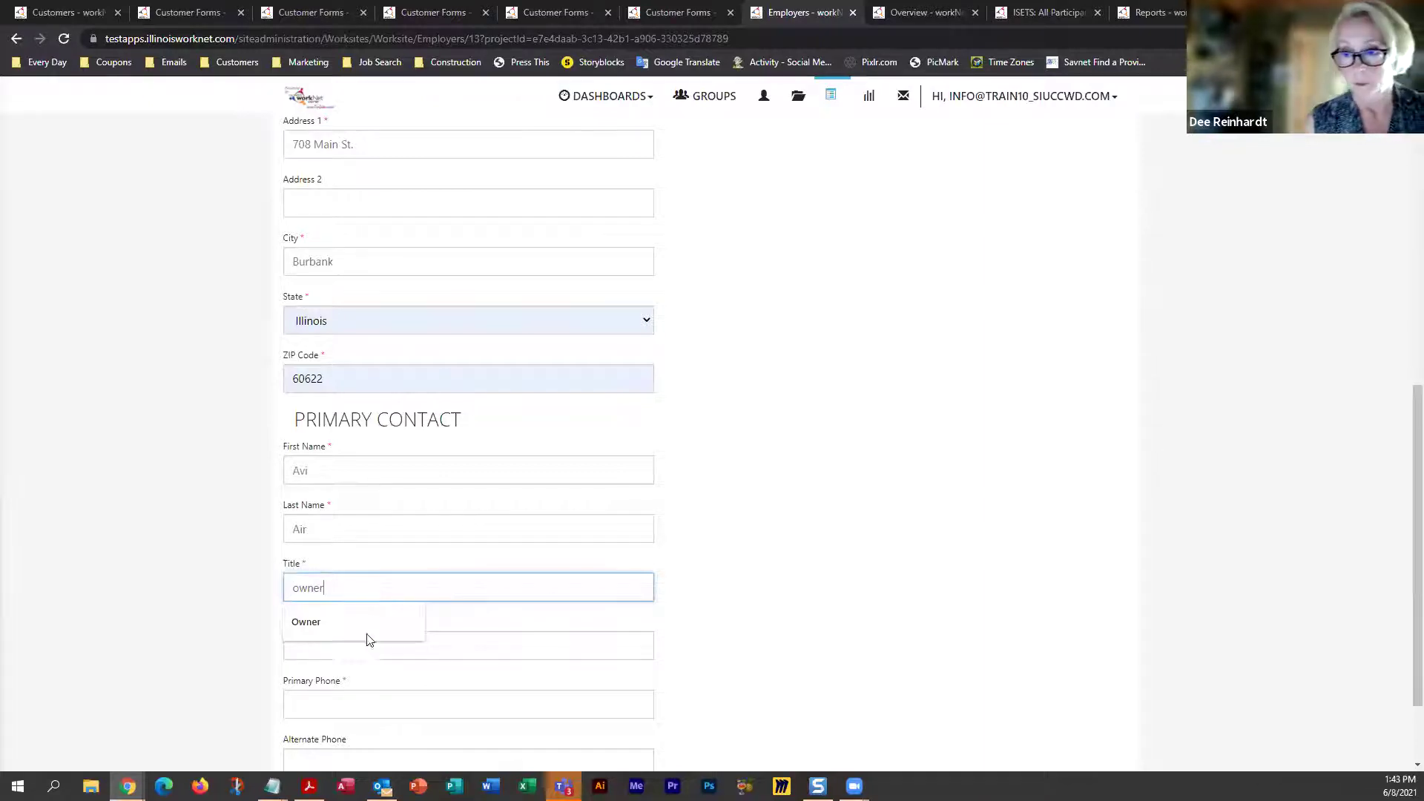
Fill in the contact's e-mail address and correct its typos
click(461, 645)
scroll(677, 576, down, 2)
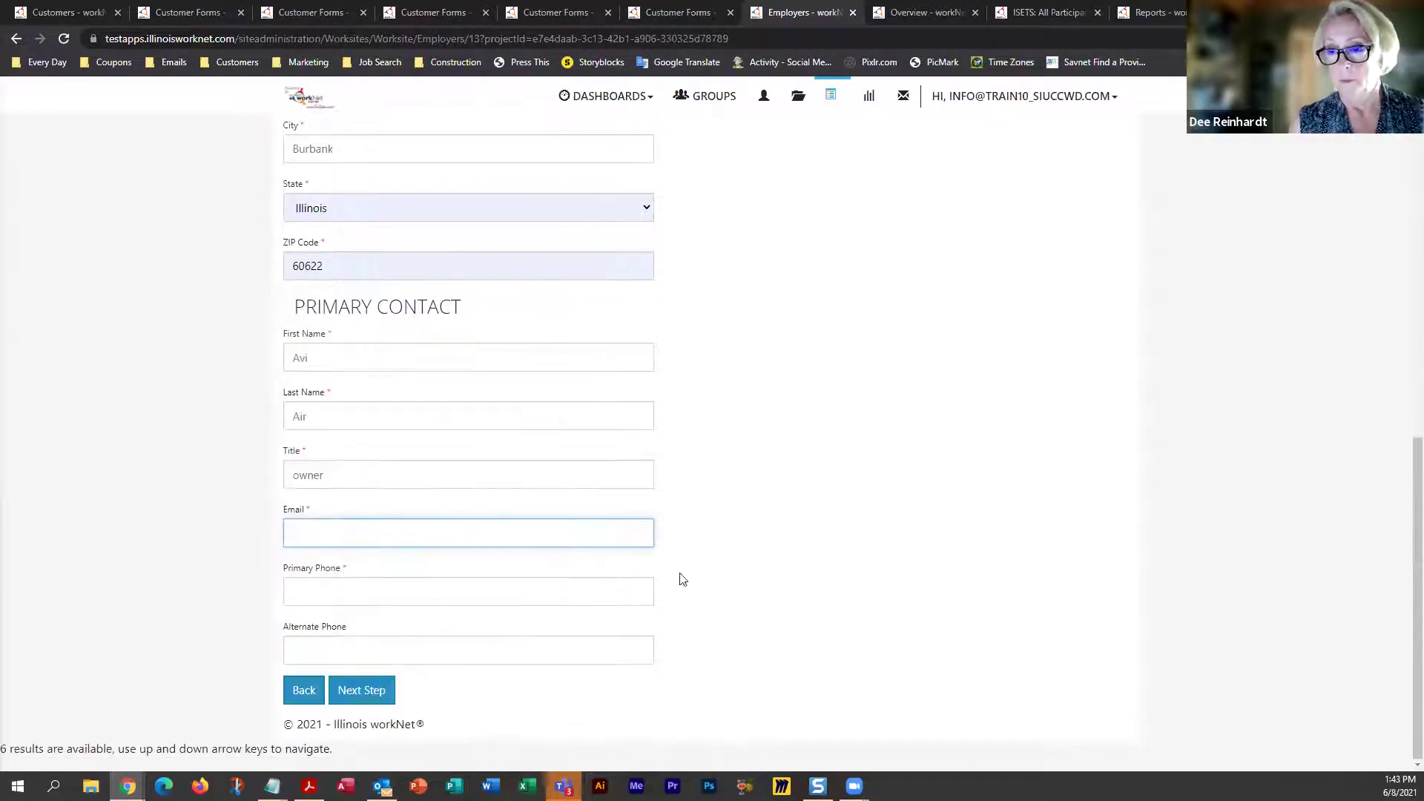
click(326, 531)
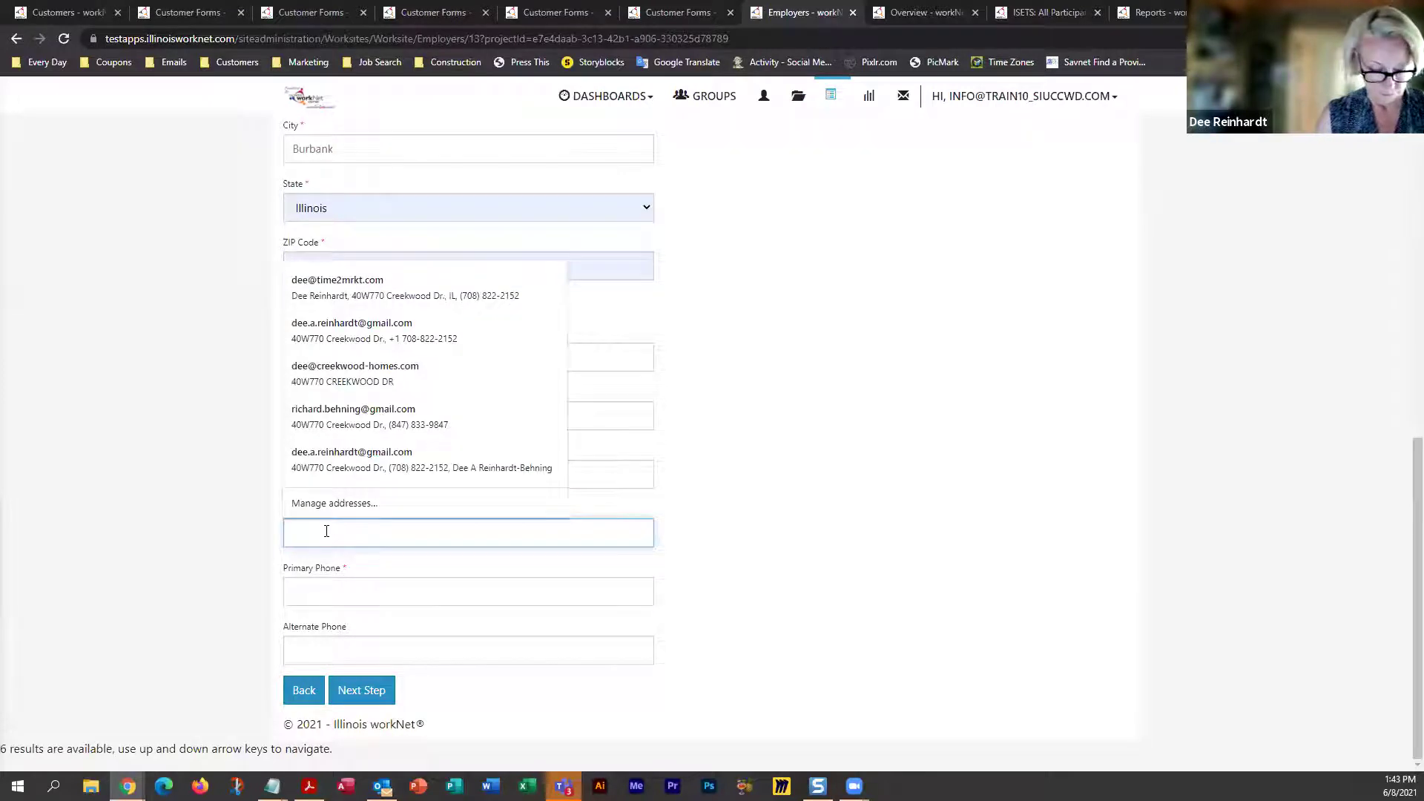
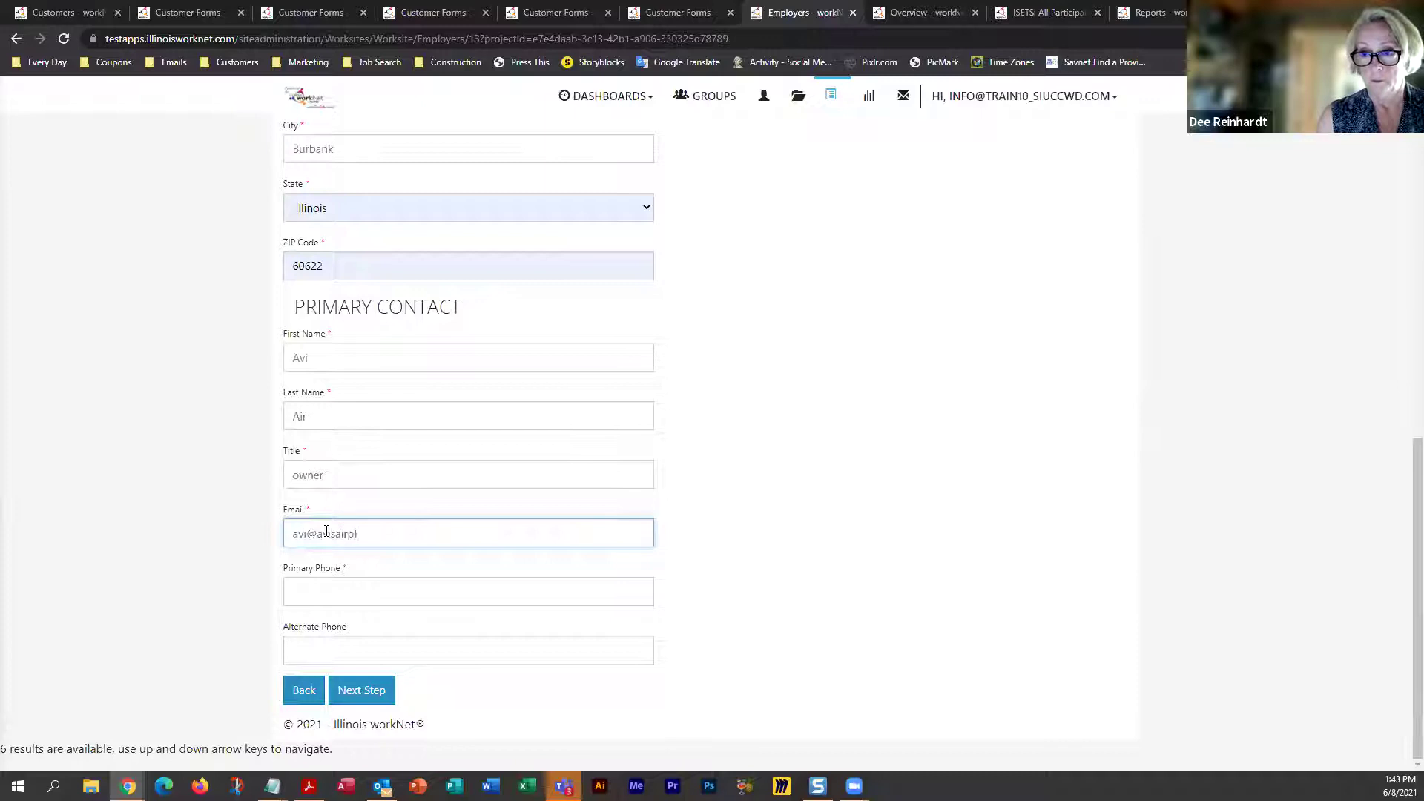
click(327, 533)
text(v)
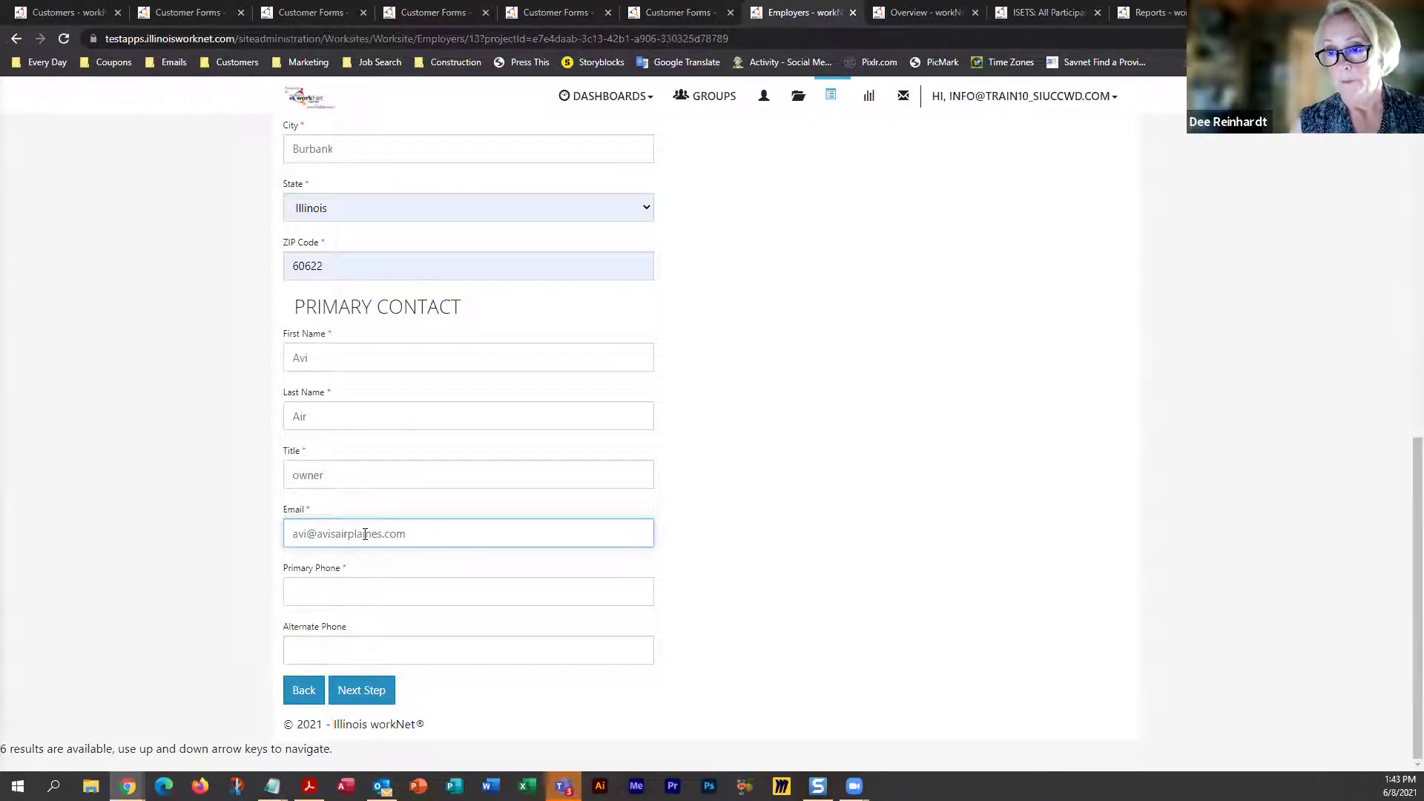
click(365, 534)
key(BackSpace)
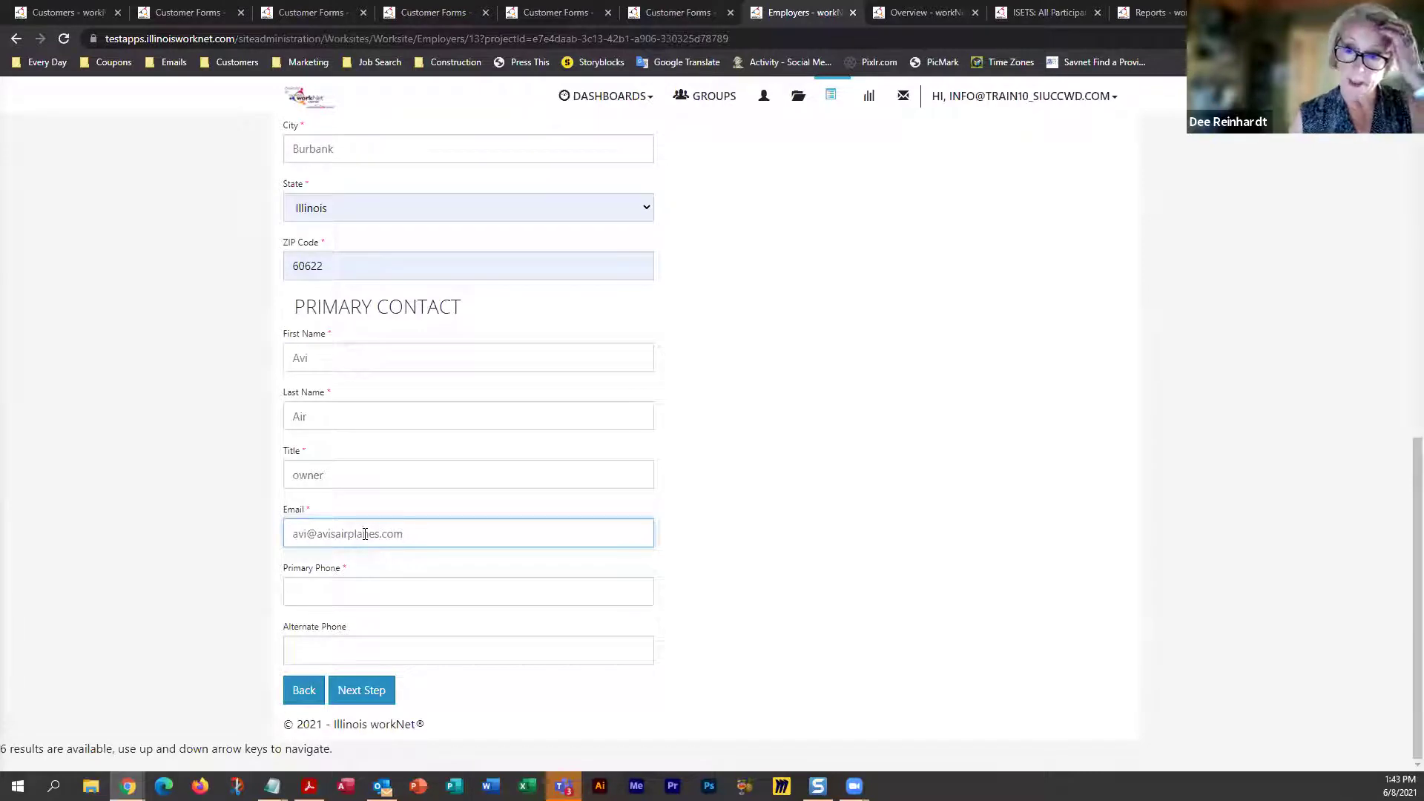
Enter the contact's primary phone number
click(351, 594)
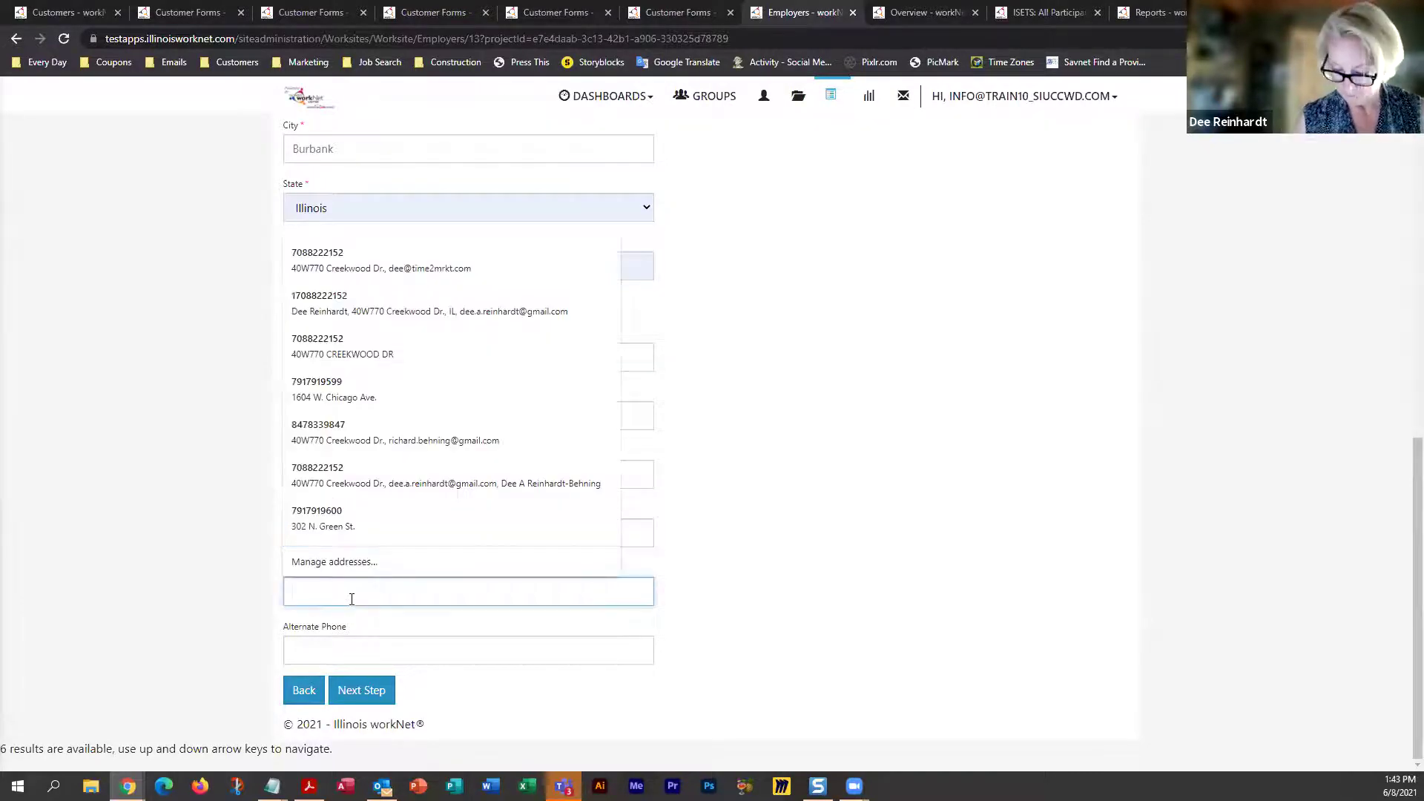
text(8)
key(BackSpace)
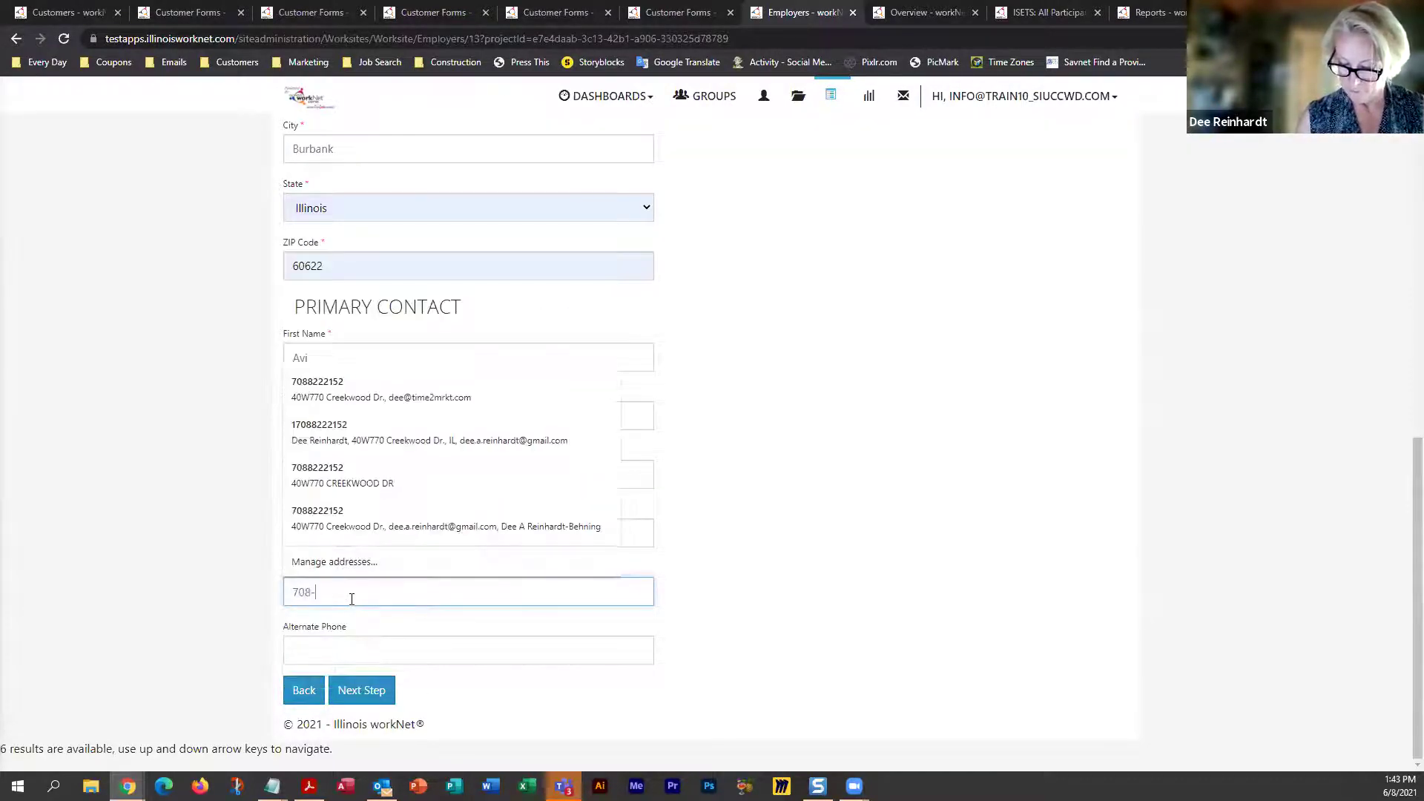
Continue to Step 3, set SOC 491011 First-Line Supervisors of Mechanics, Installers, and Repairers, and start the description
click(347, 692)
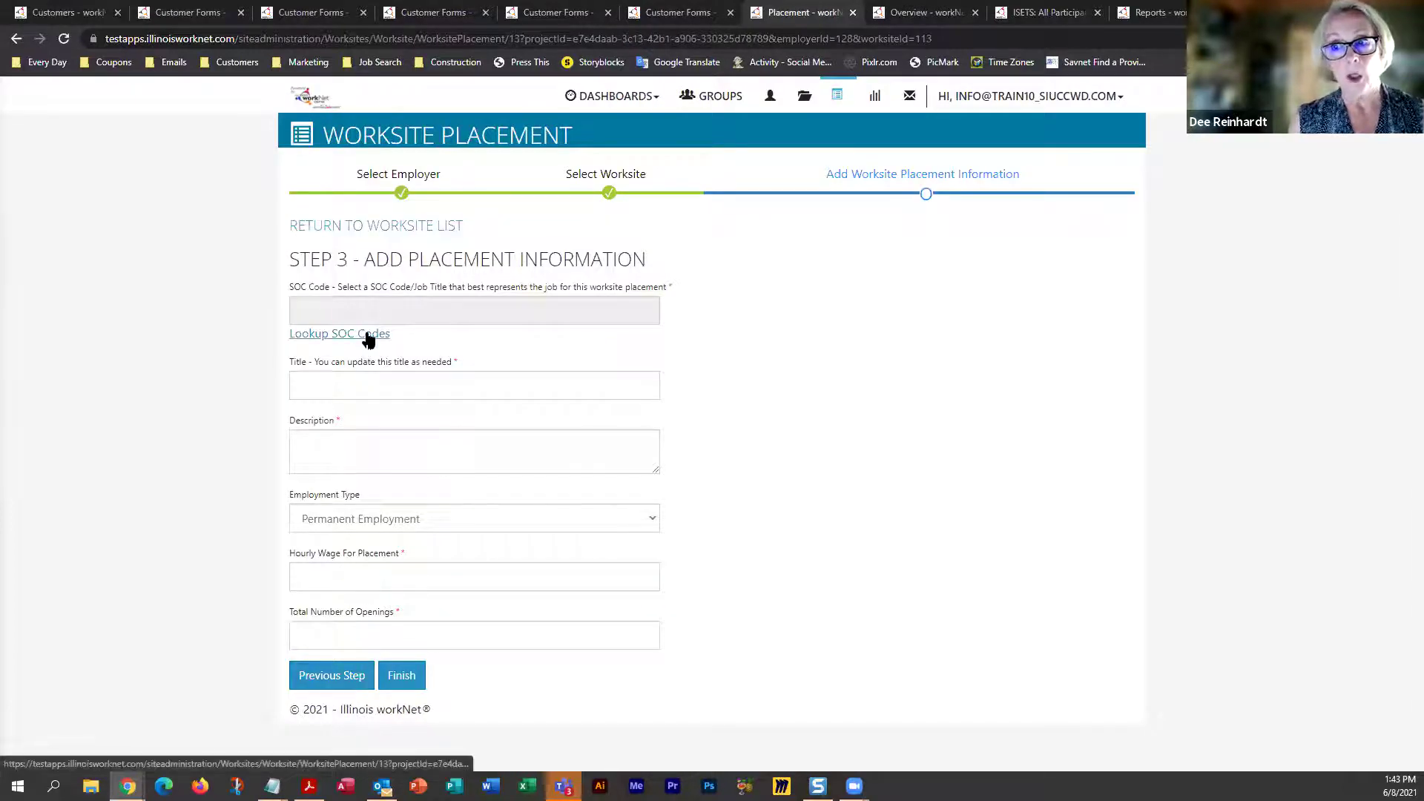
click(366, 337)
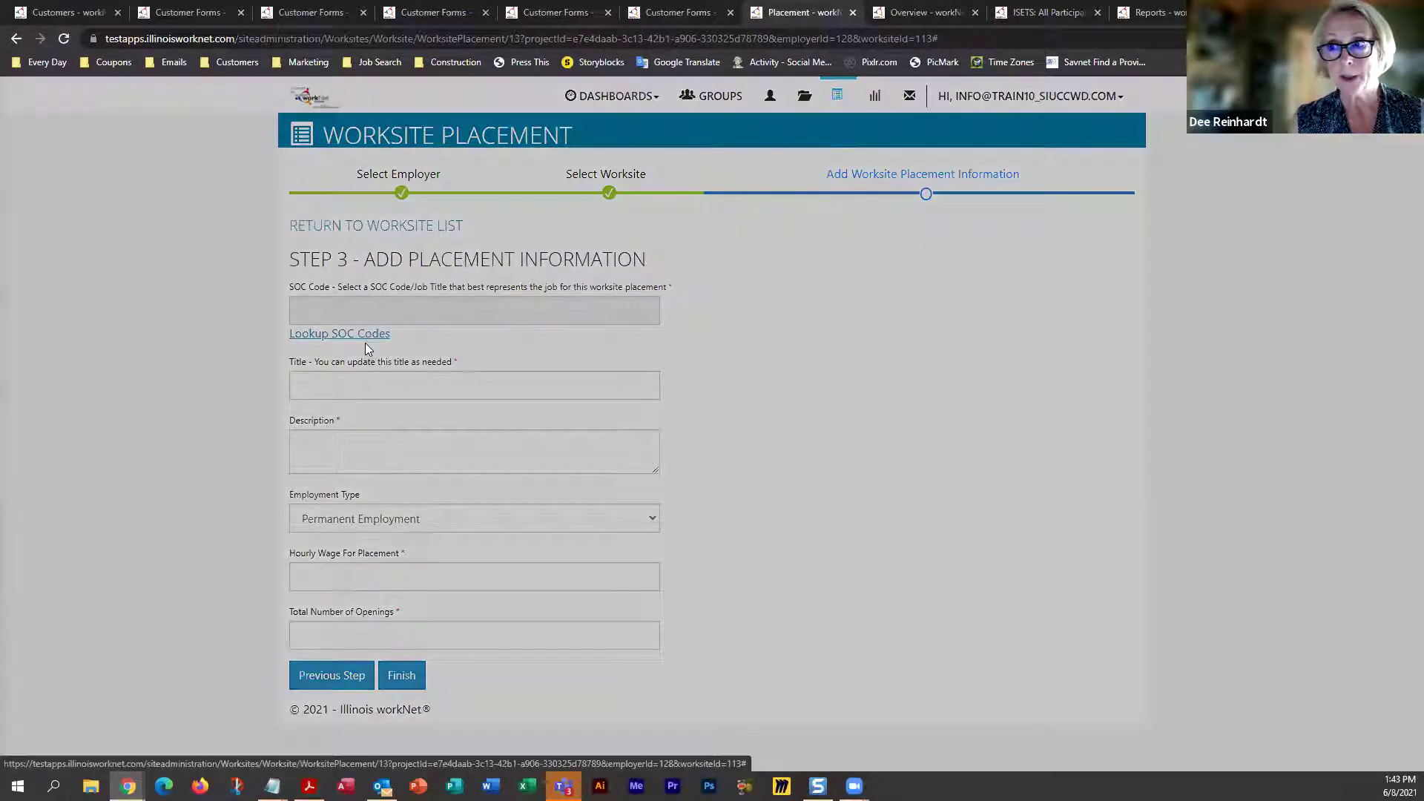
text(mechanic)
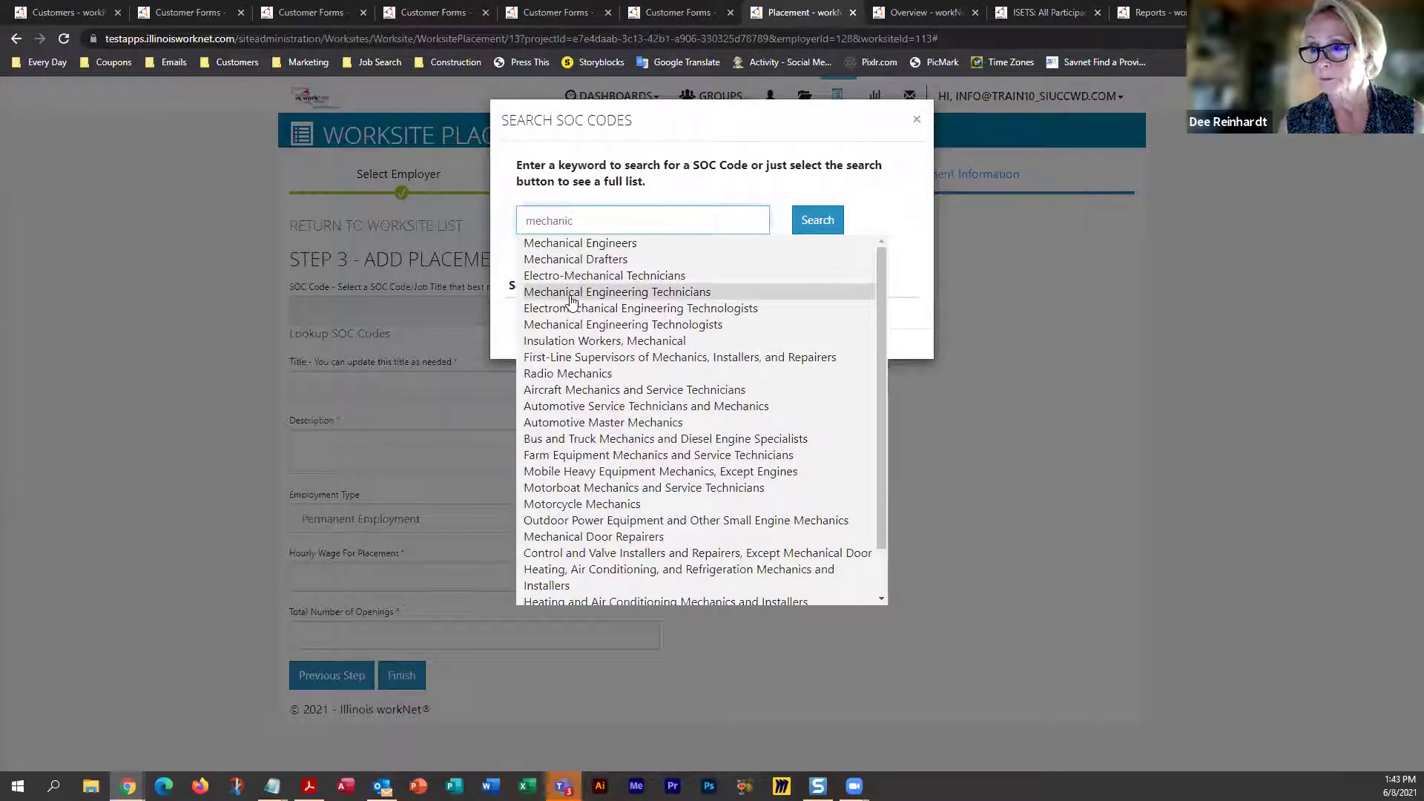
click(575, 359)
click(817, 220)
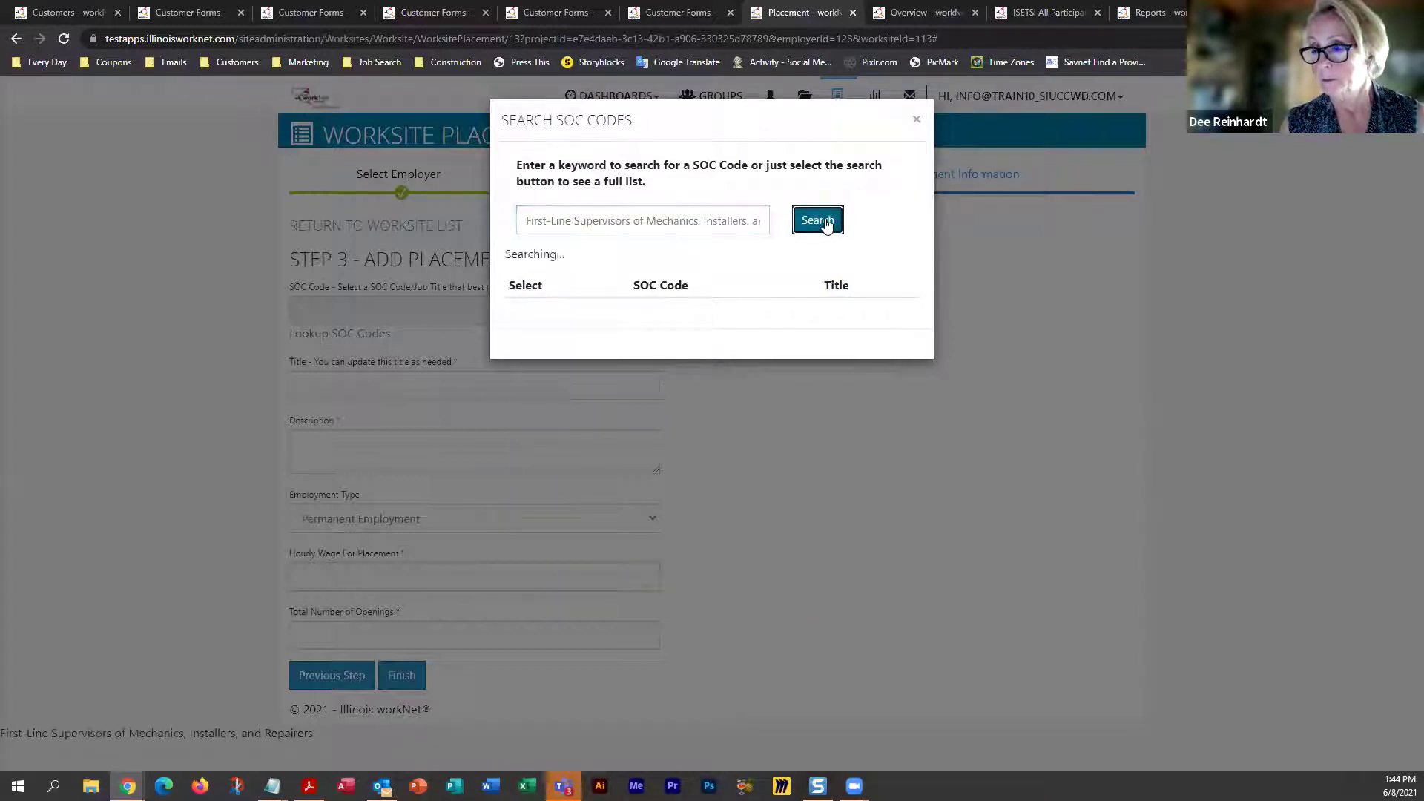
click(527, 340)
click(317, 446)
text(work o)
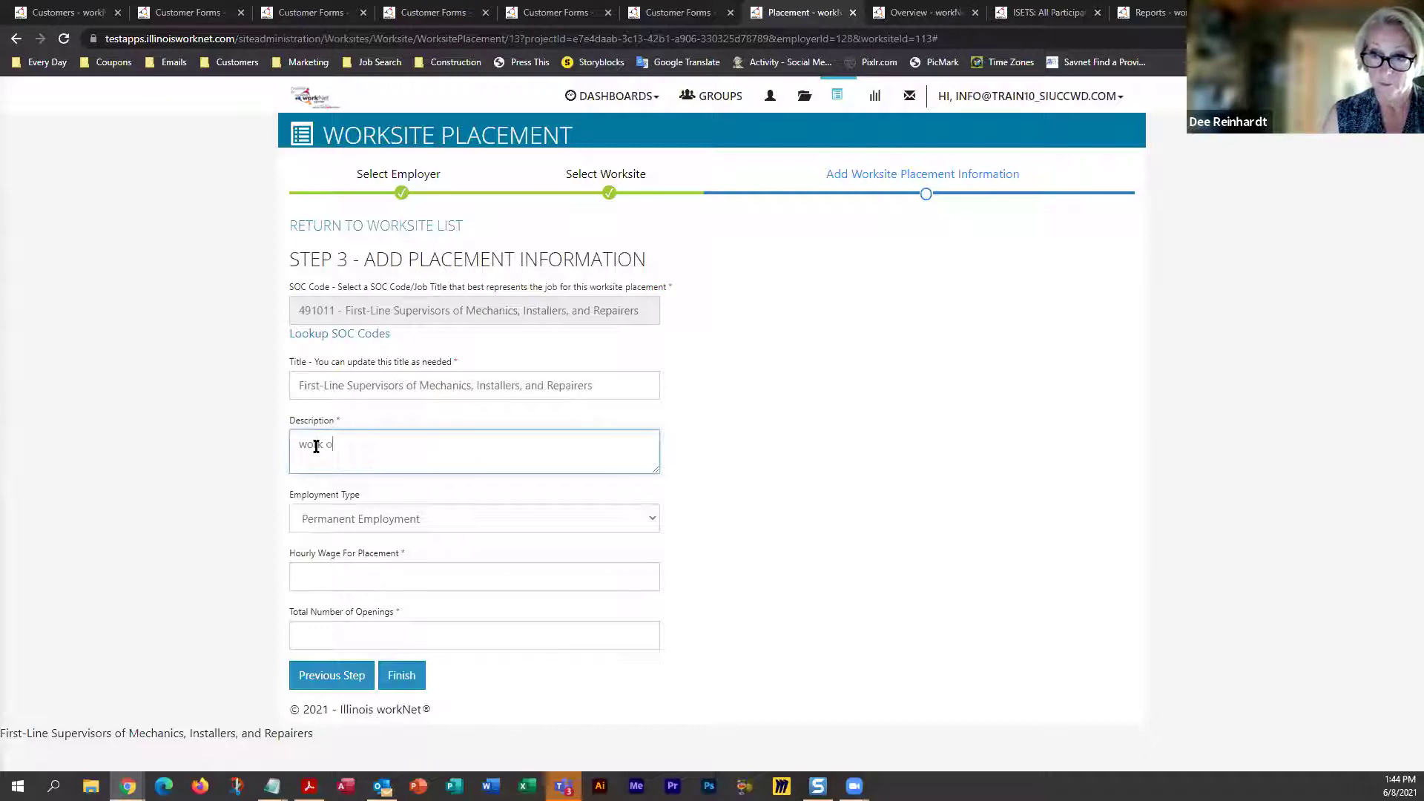
text(n airplaines)
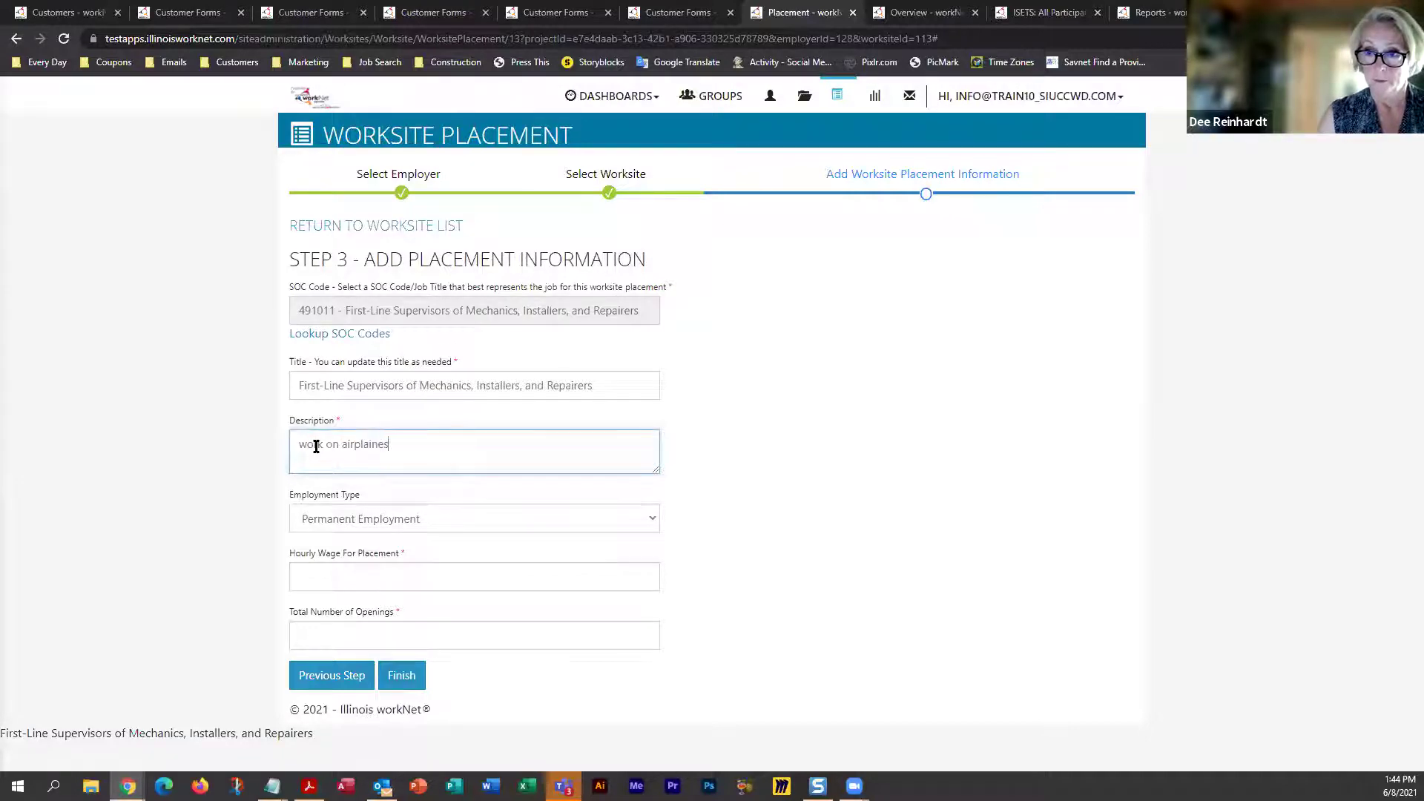
Correct the description to 'work on airplanes', enter wage 22.00 and 15 openings, and finish
key(BackSpace)
key(BackSpace)
key(BackSpace)
key(BackSpace)
text(nes)
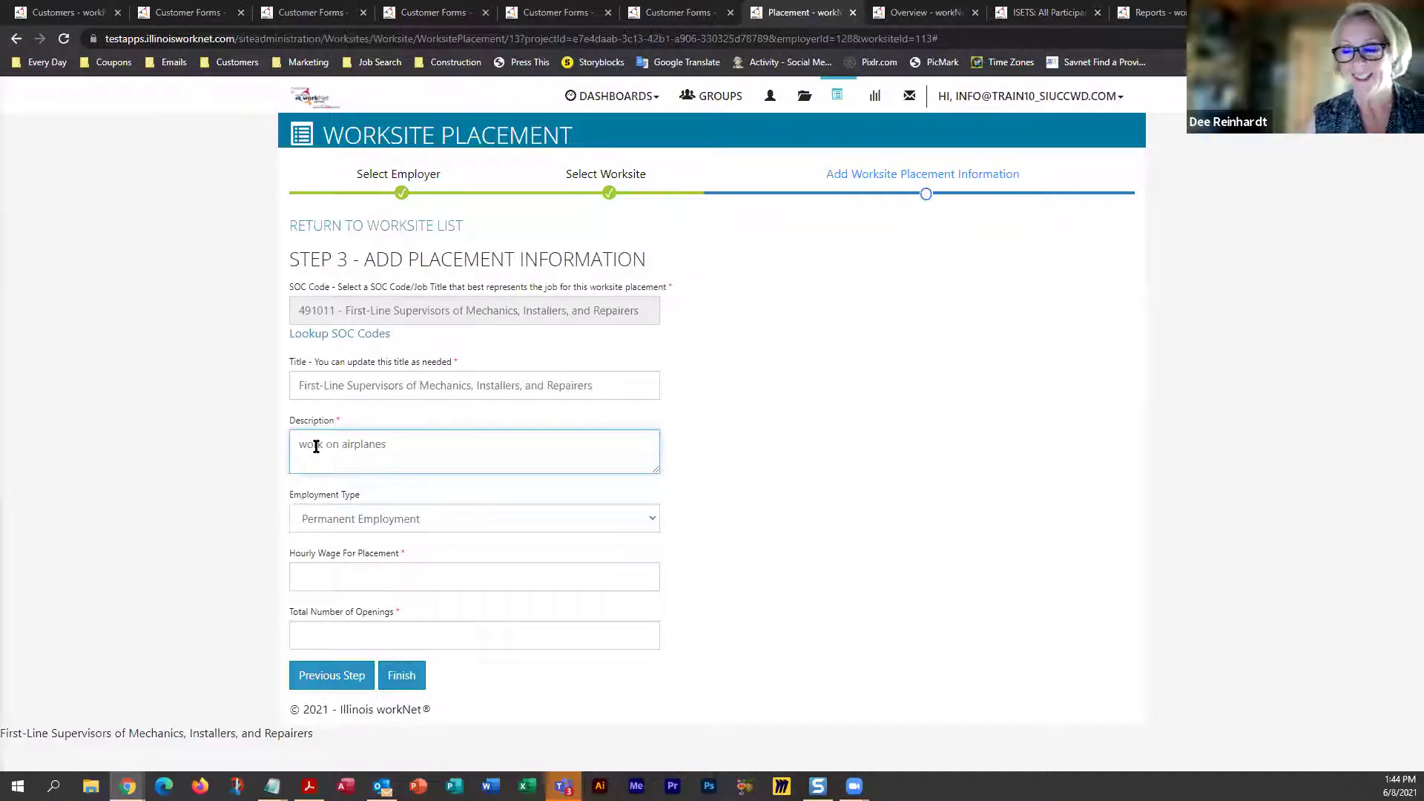
click(333, 574)
text(22.00)
click(332, 635)
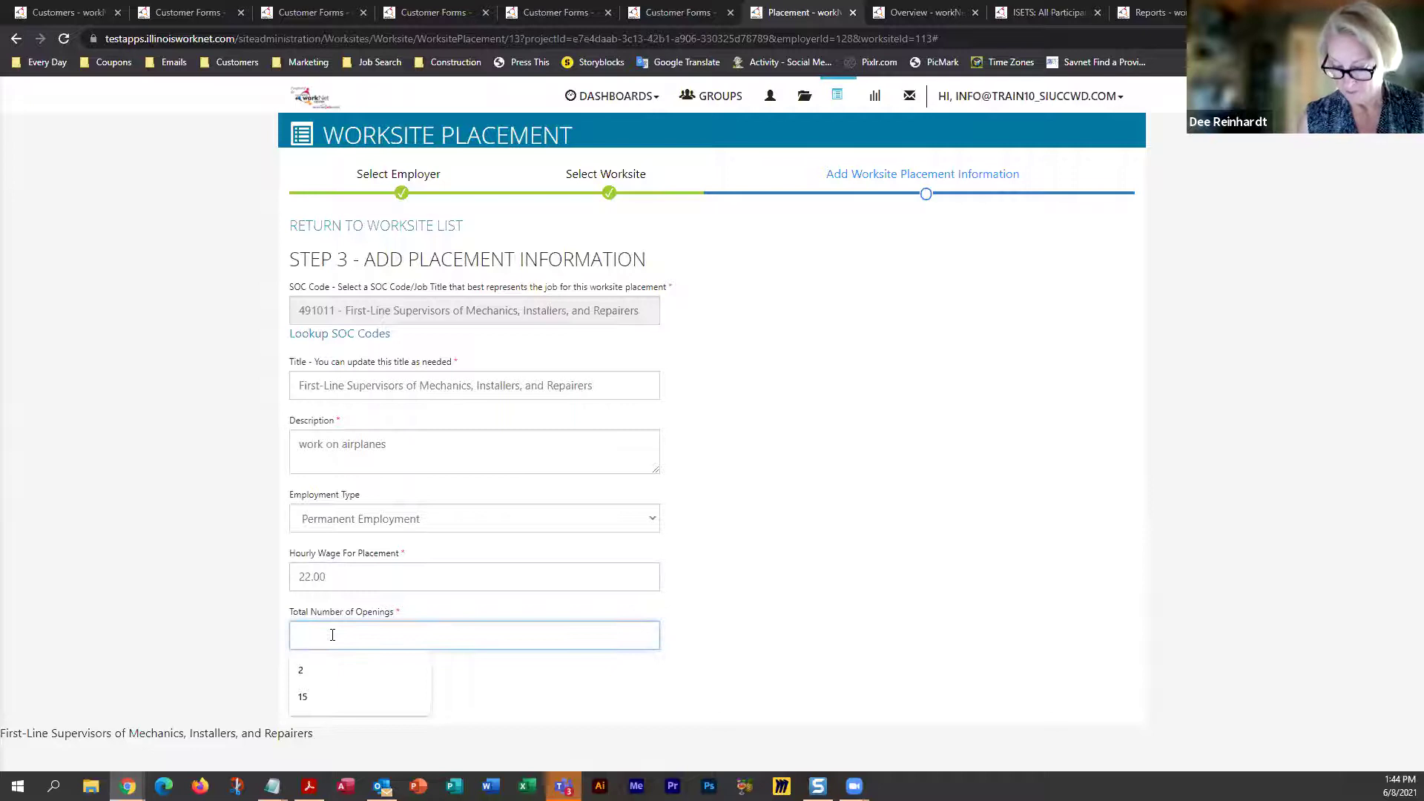
text(15)
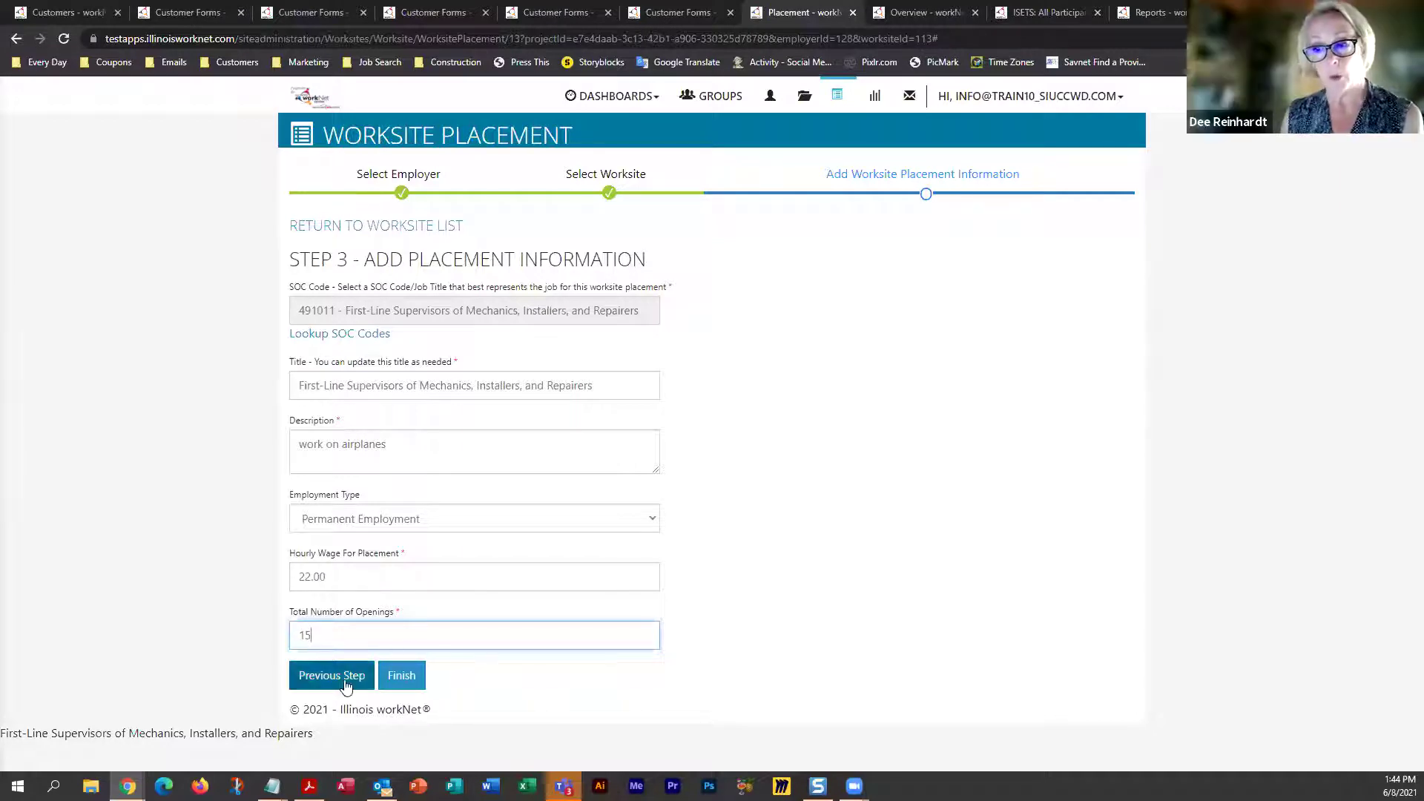
click(413, 682)
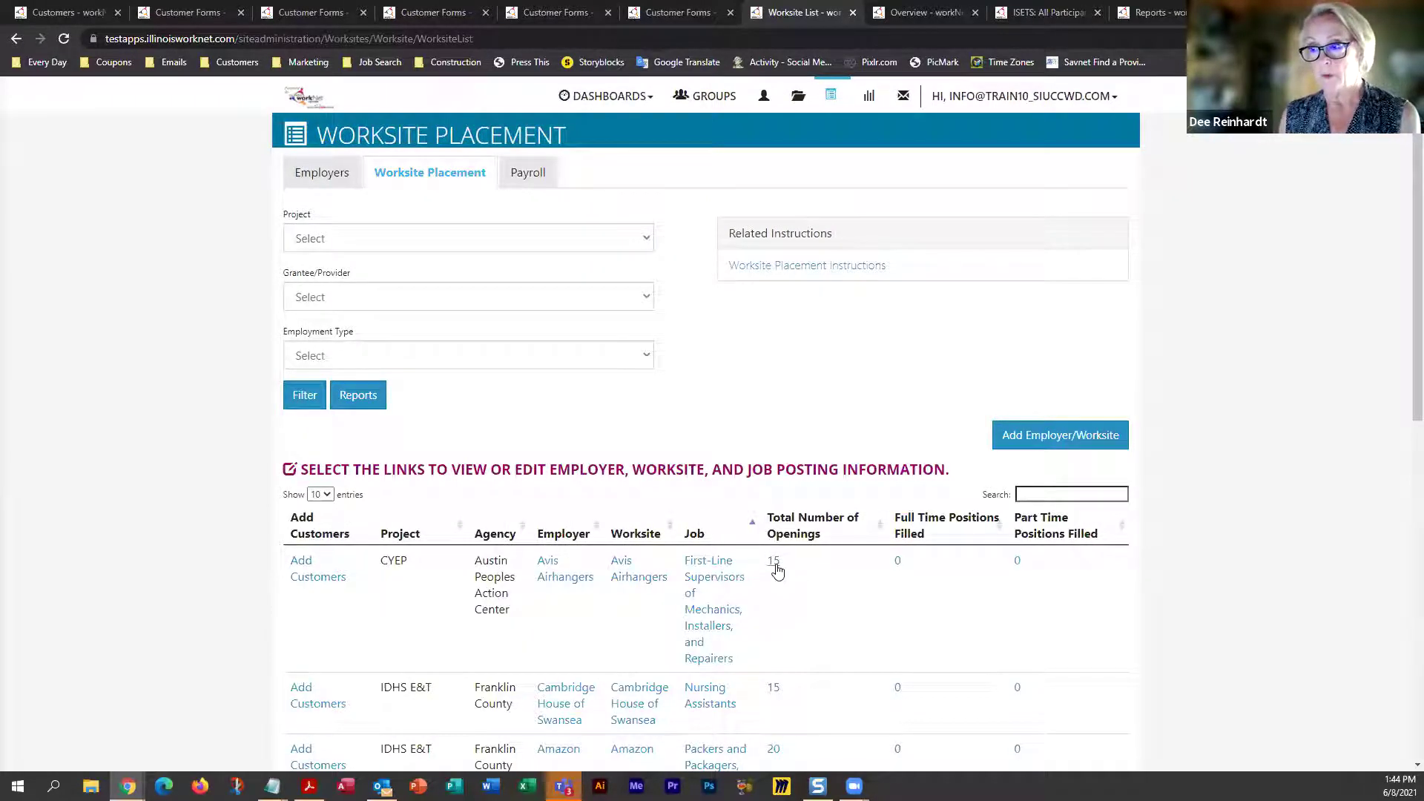
Change the Avis Airhangers placement's total openings from 15 to 25 and save
click(775, 565)
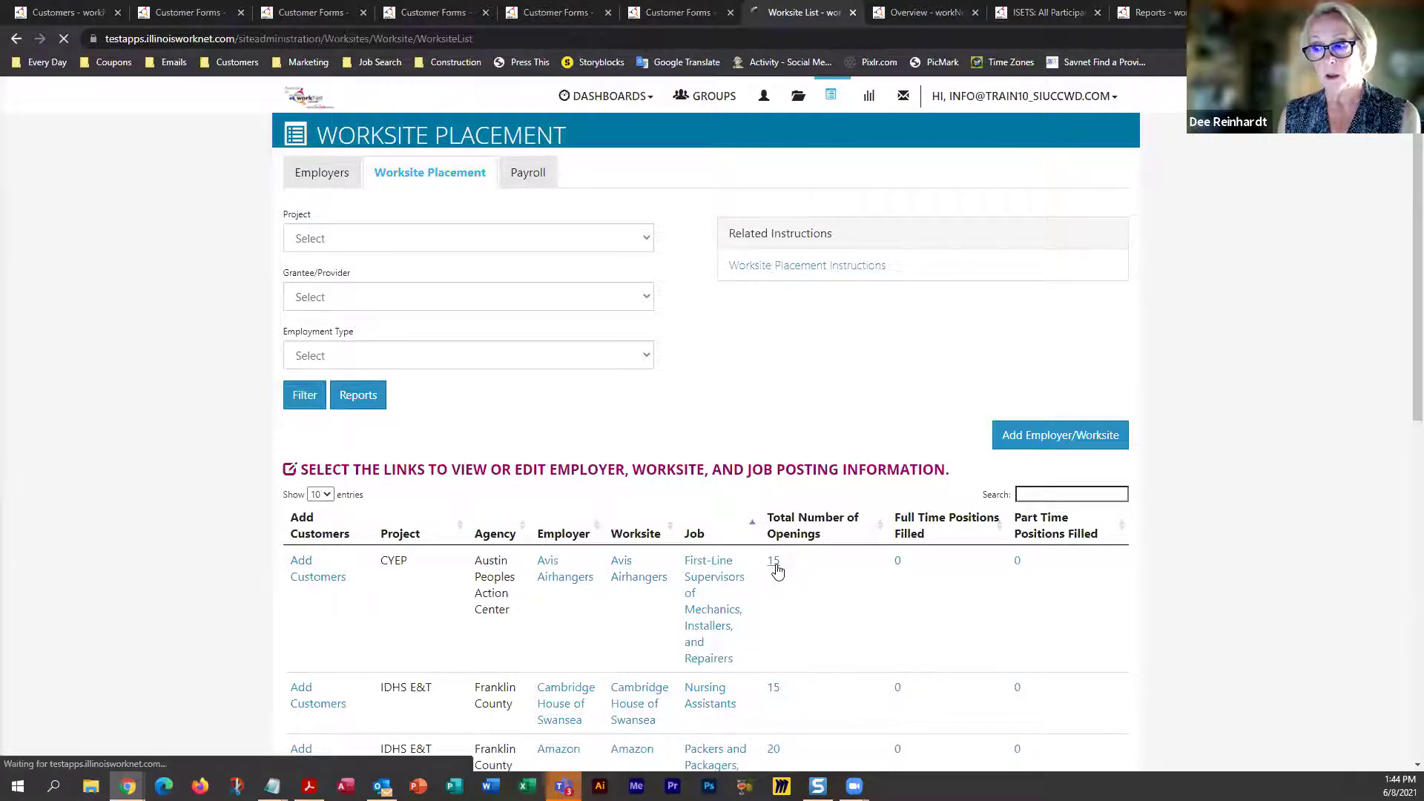
drag(324, 549, 294, 550)
text(25)
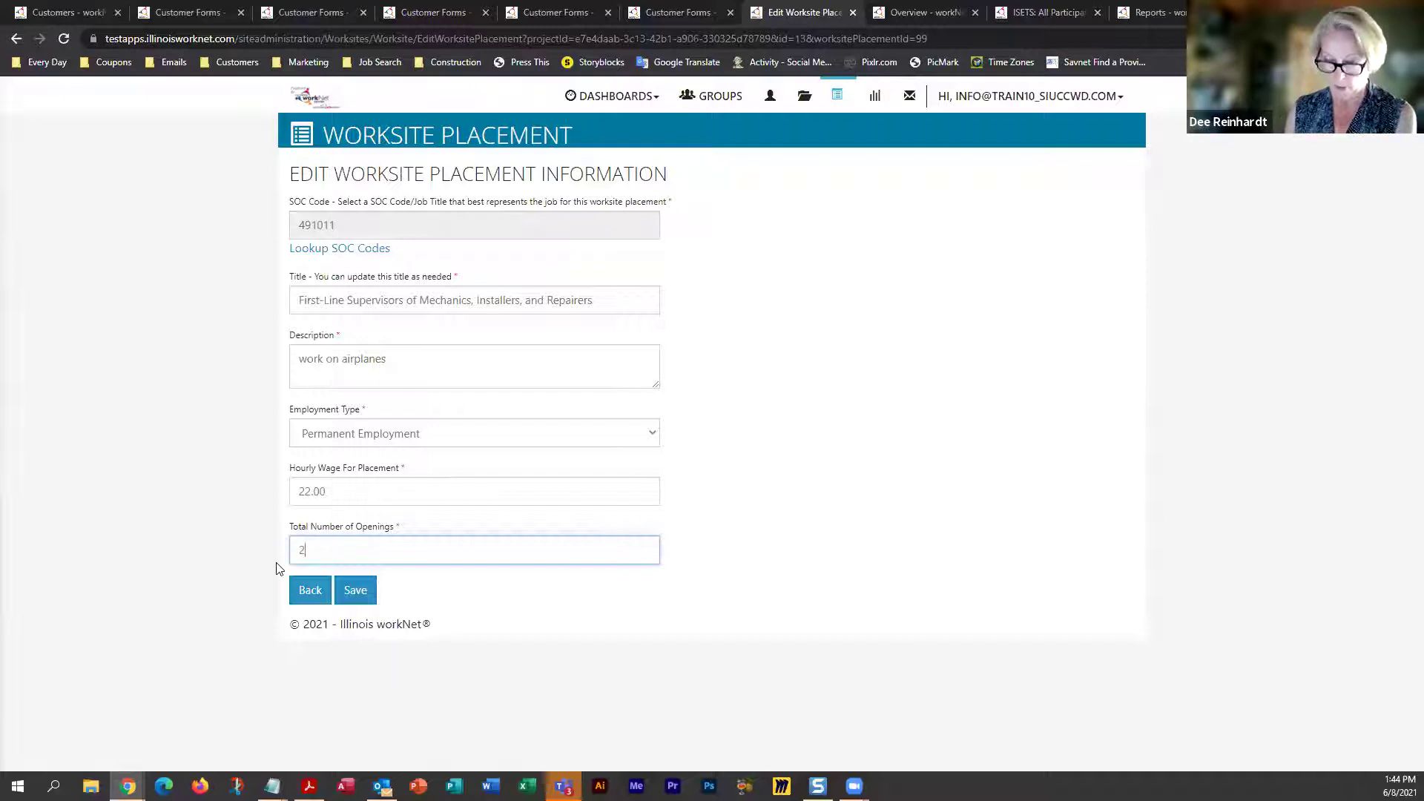
click(350, 598)
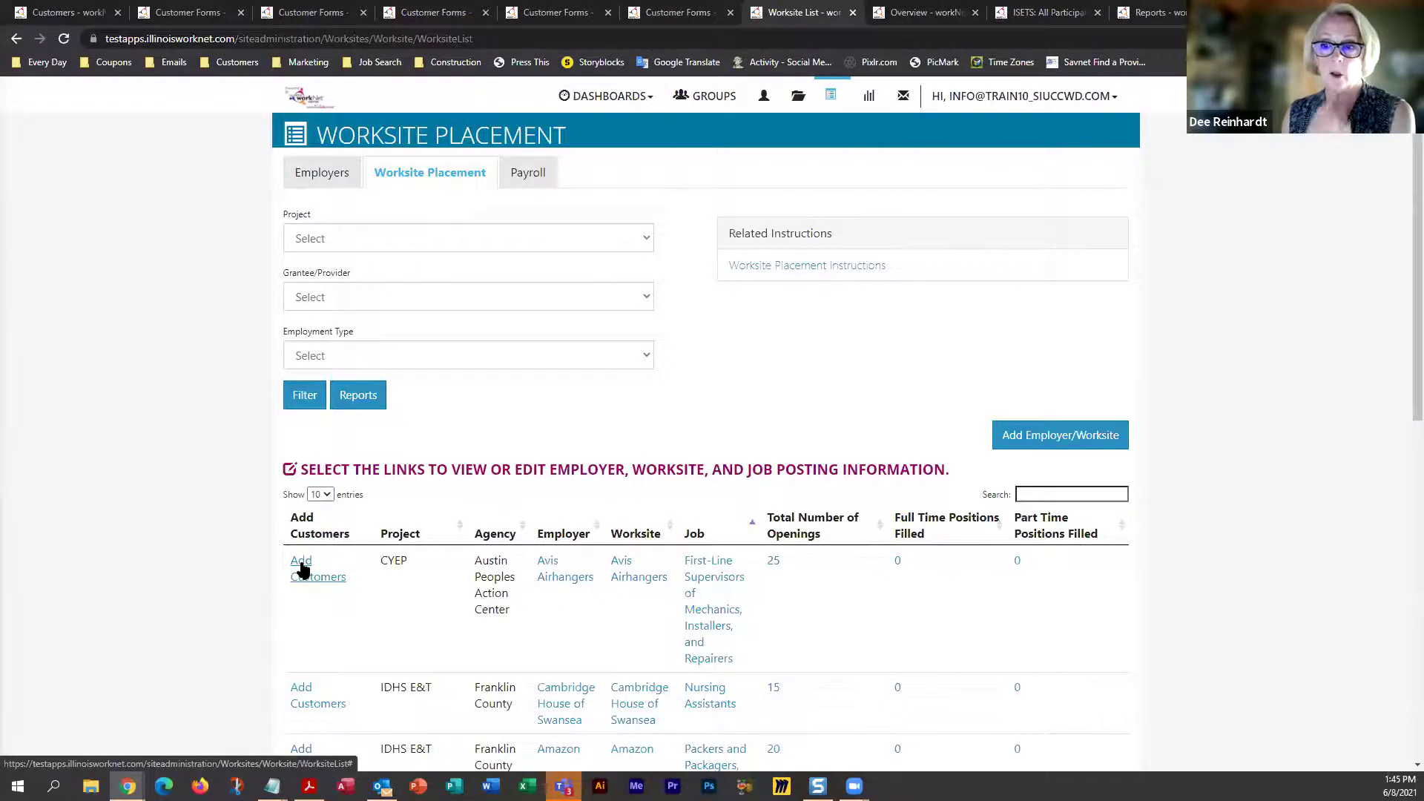
Add a customer from page 3 of the list to the placement and open their career plan
click(302, 569)
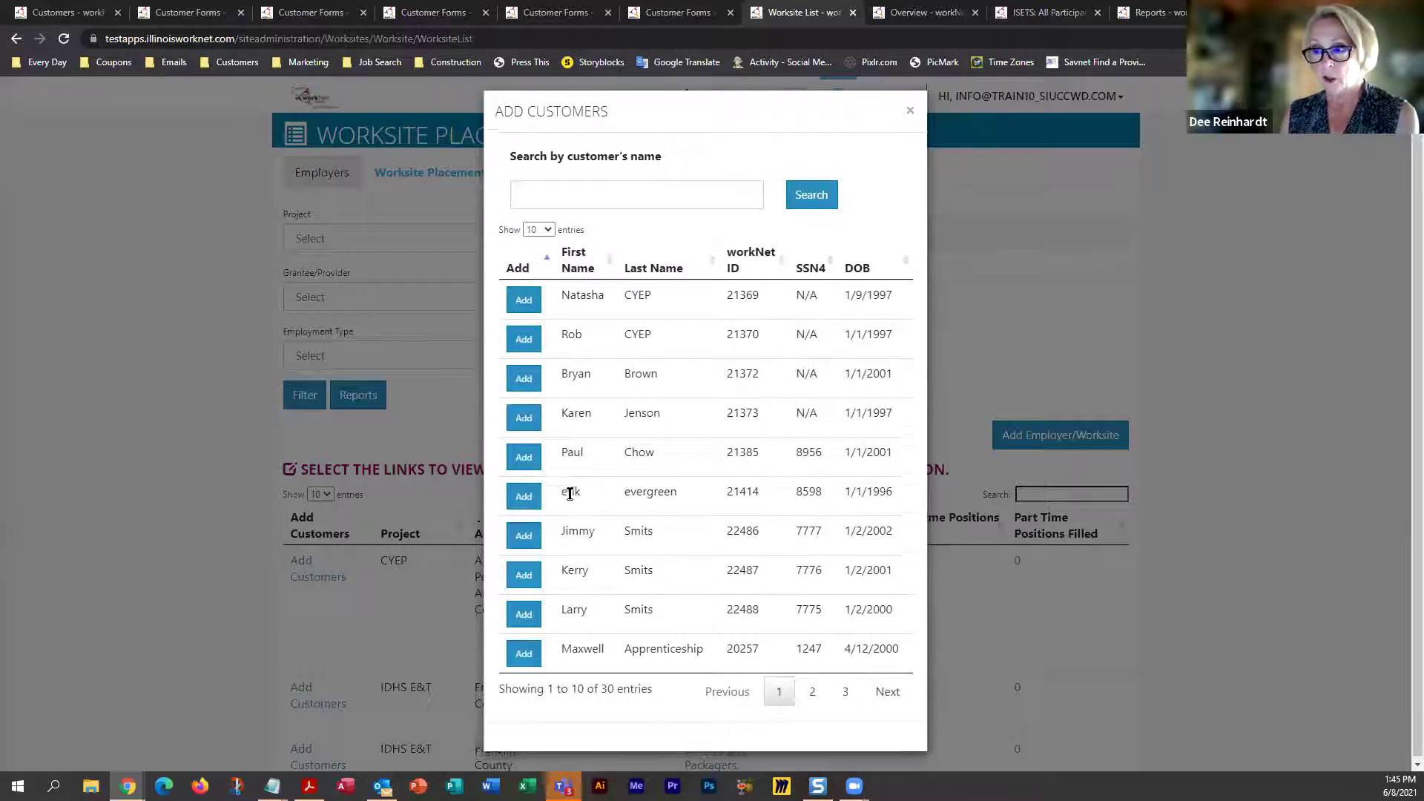
click(810, 689)
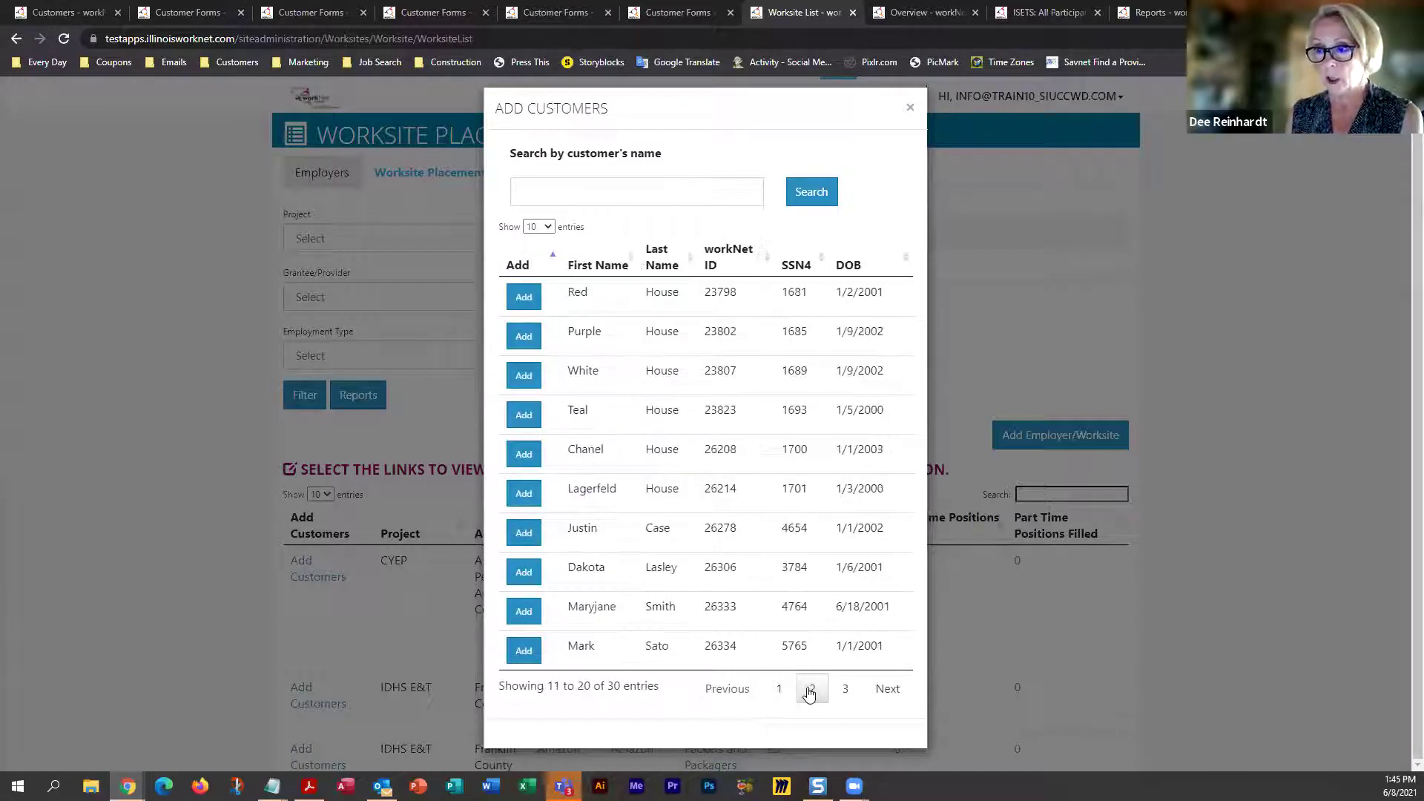
click(844, 689)
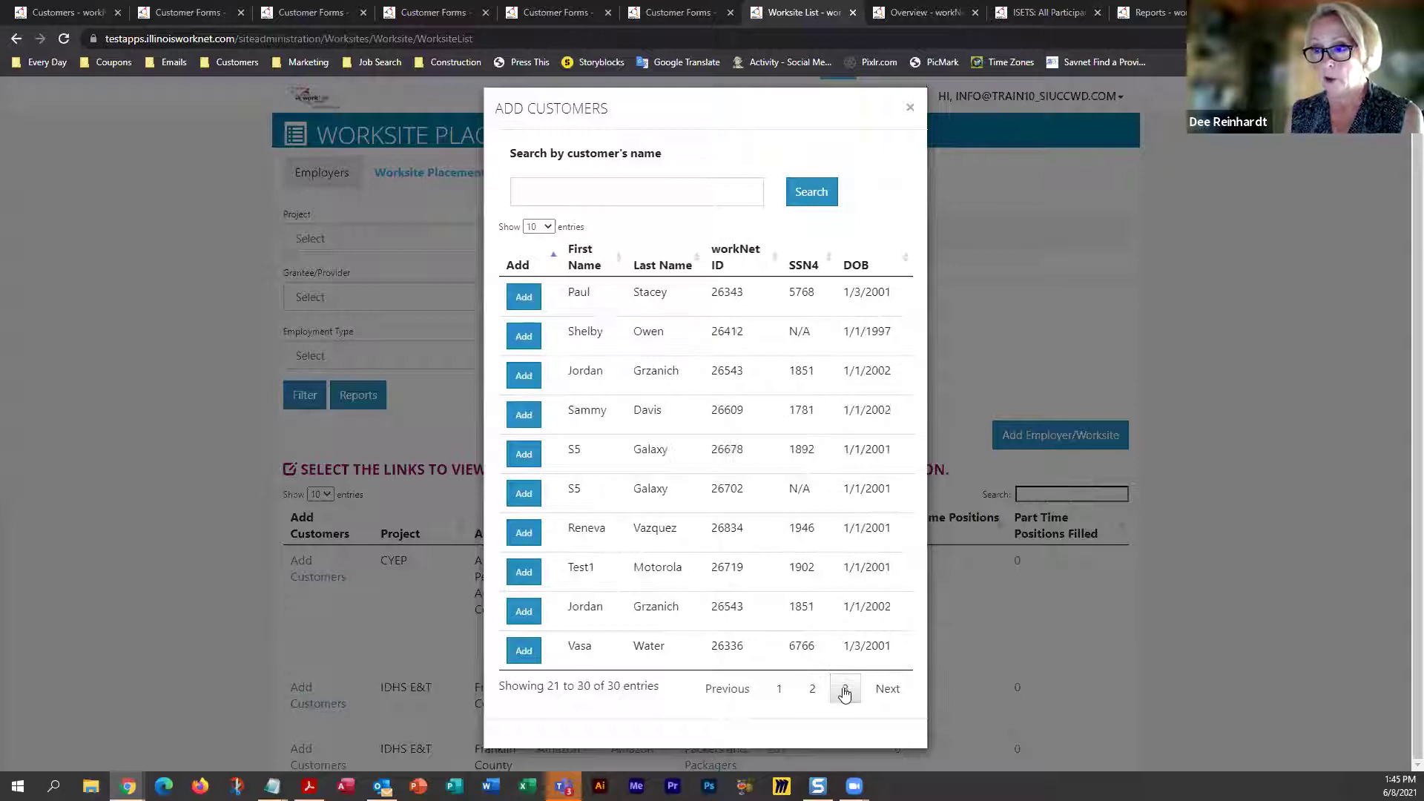
click(523, 456)
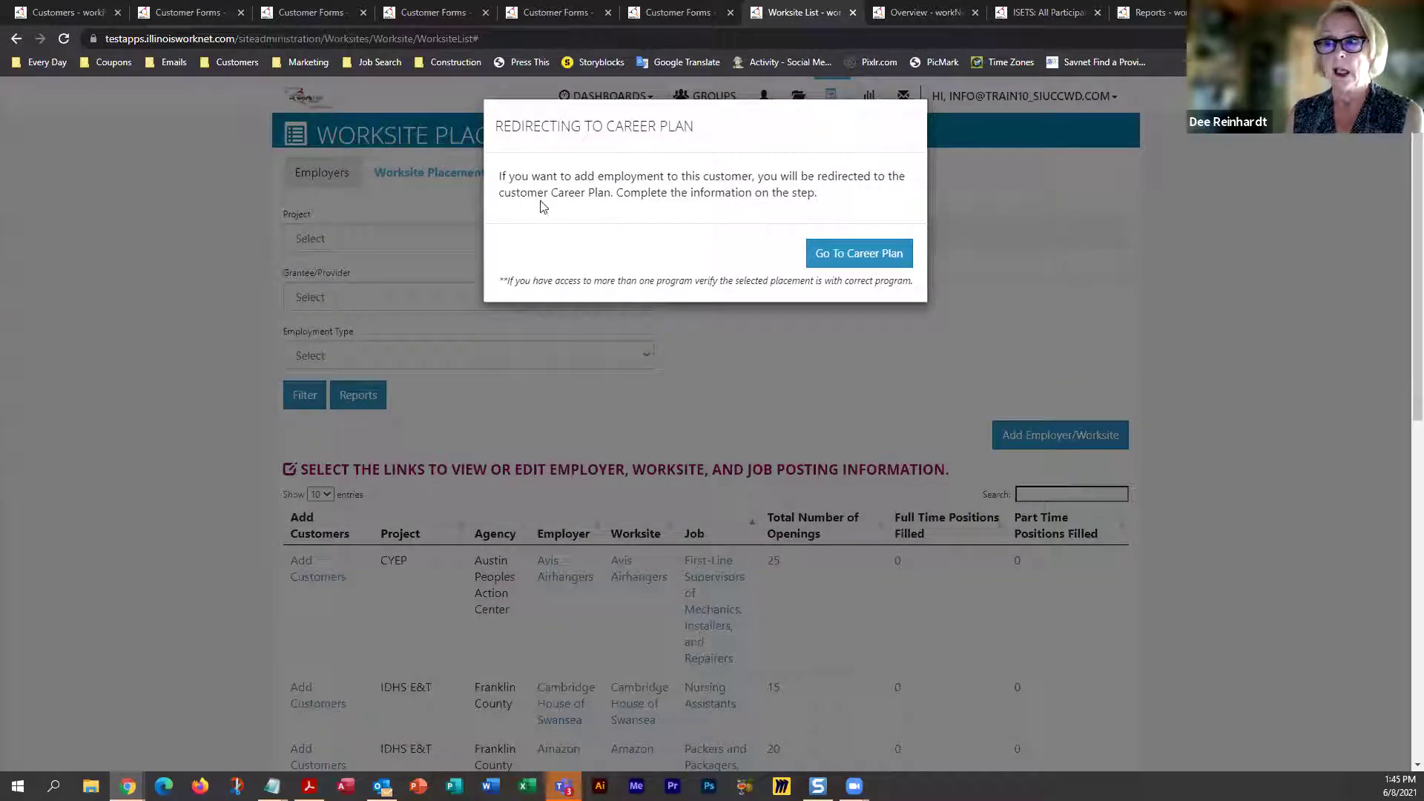
click(846, 255)
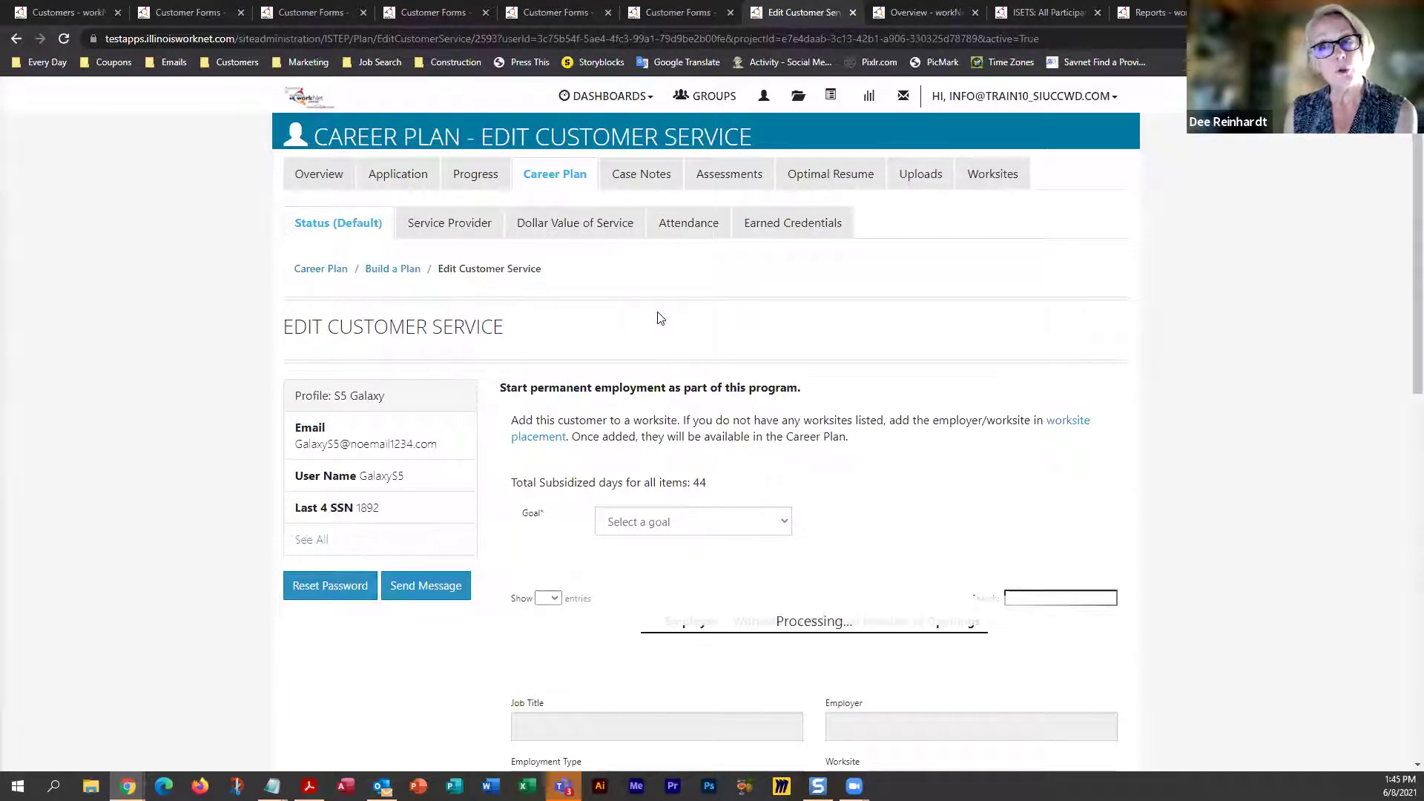
Set the goal to Gain Employment and load the Avis Airhangers worksite job into the form
scroll(660, 318, down, 1)
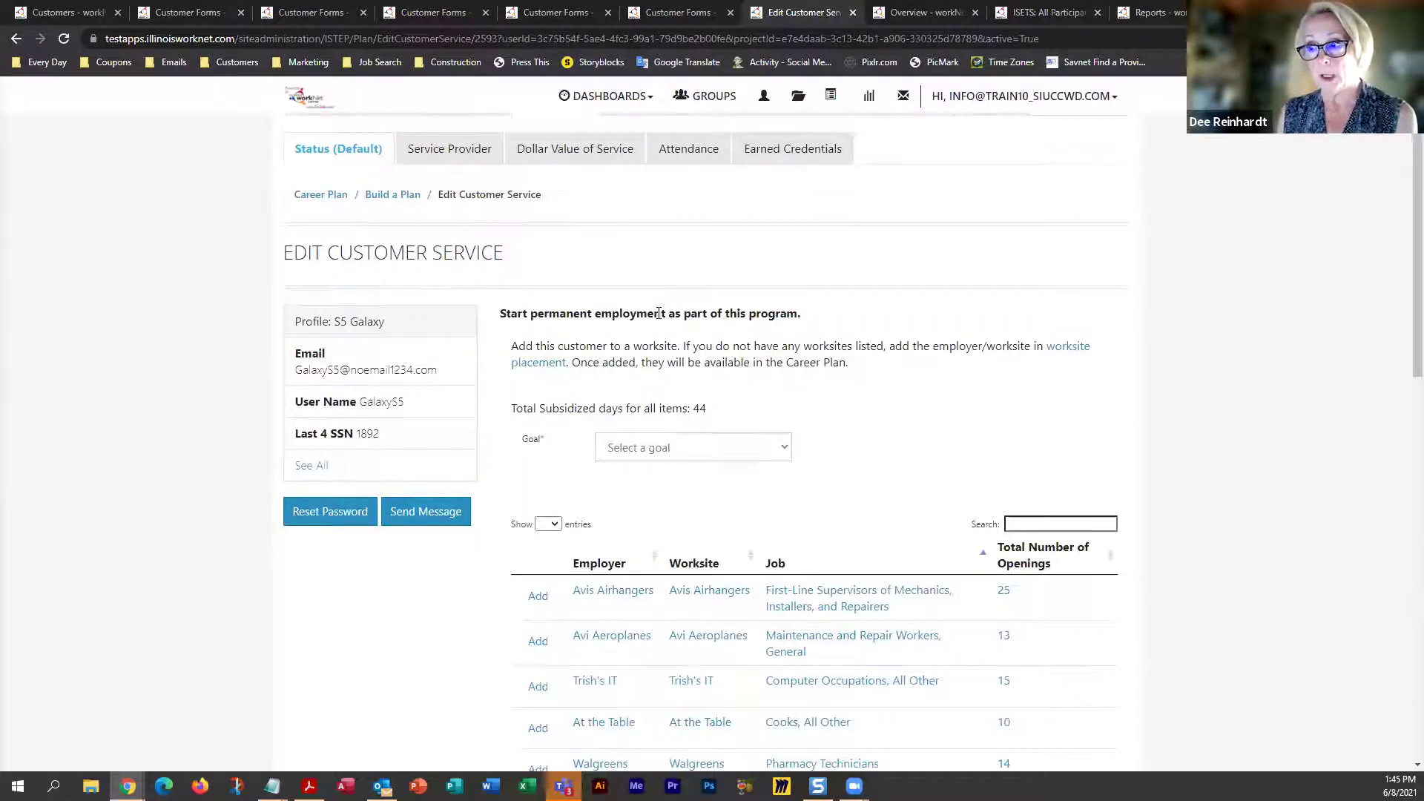
scroll(659, 312, down, 2)
click(661, 301)
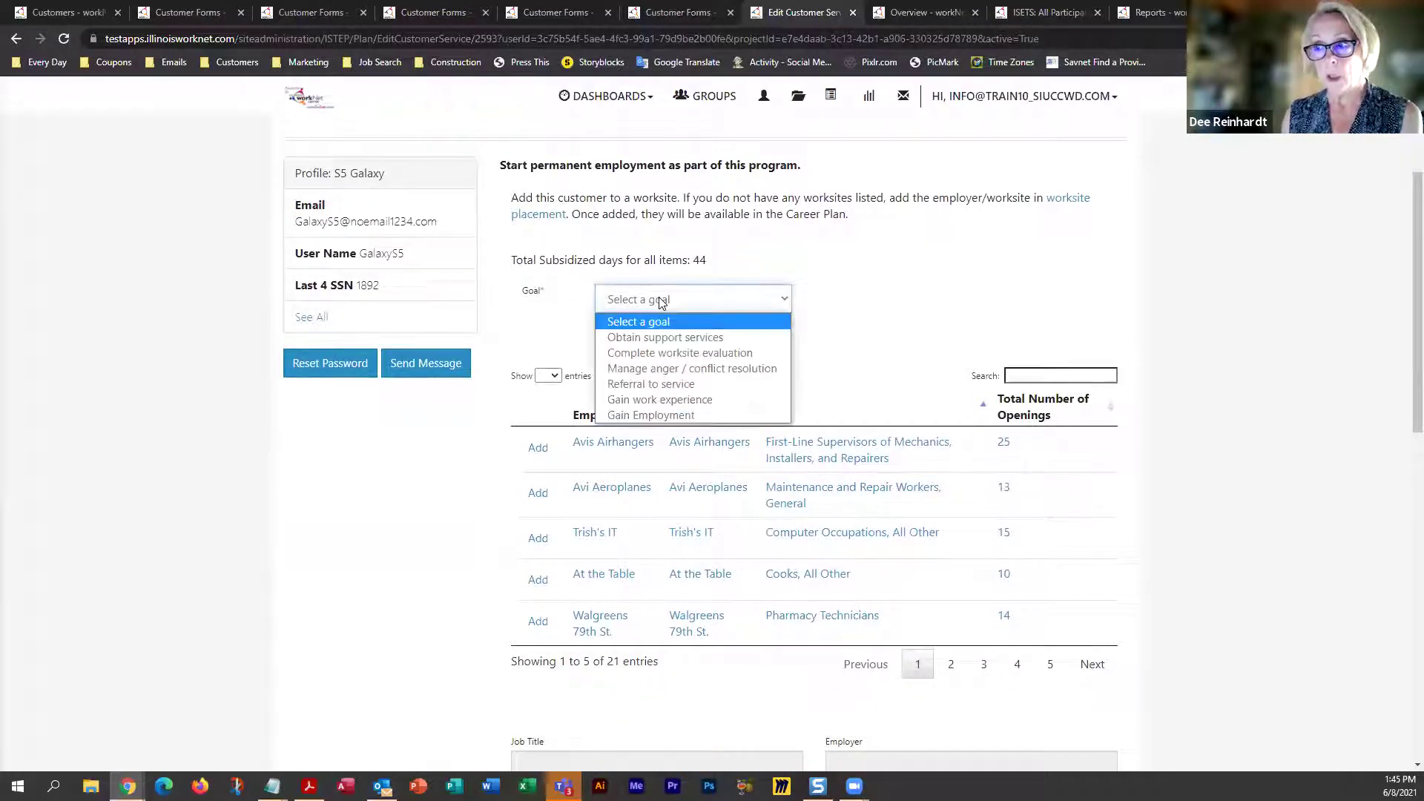
click(656, 415)
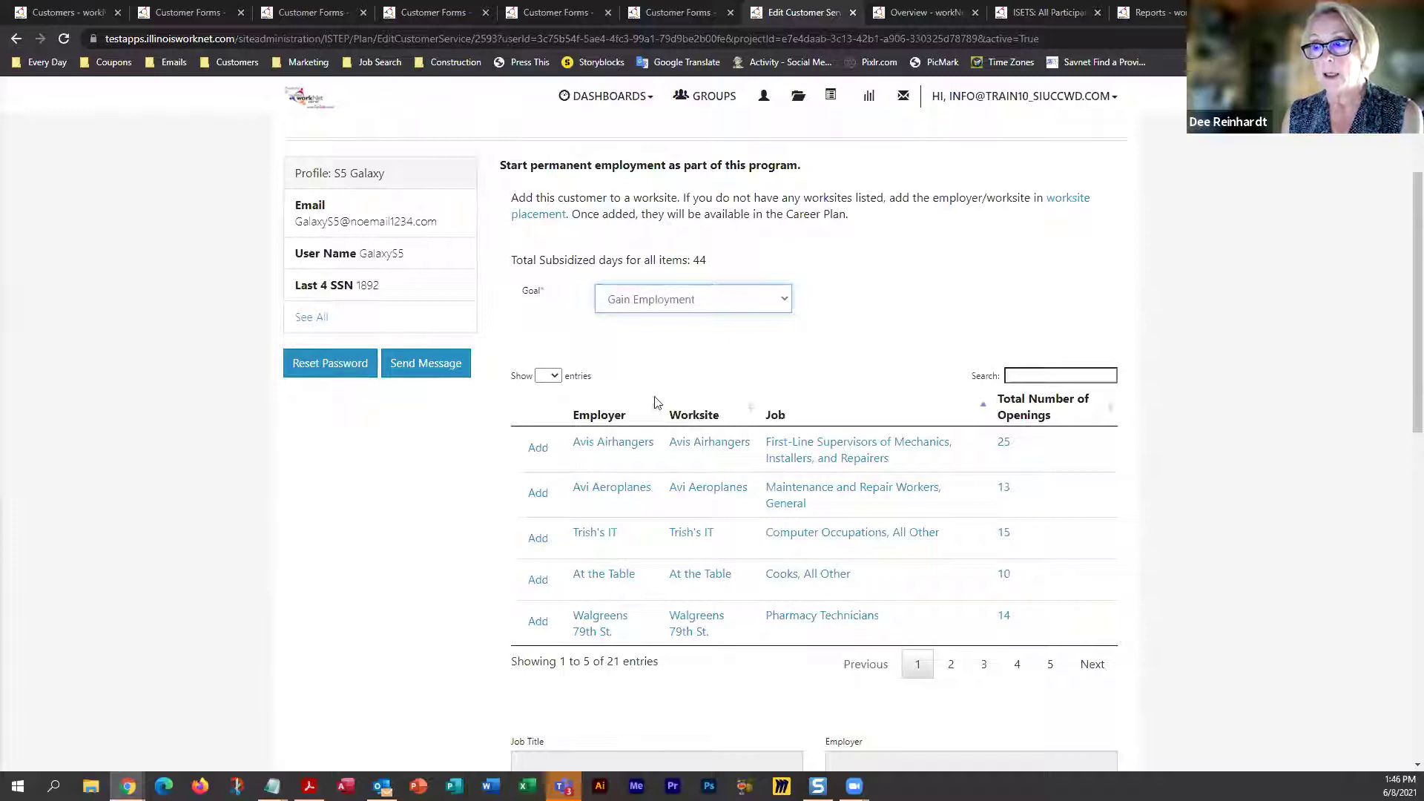
scroll(655, 367, down, 3)
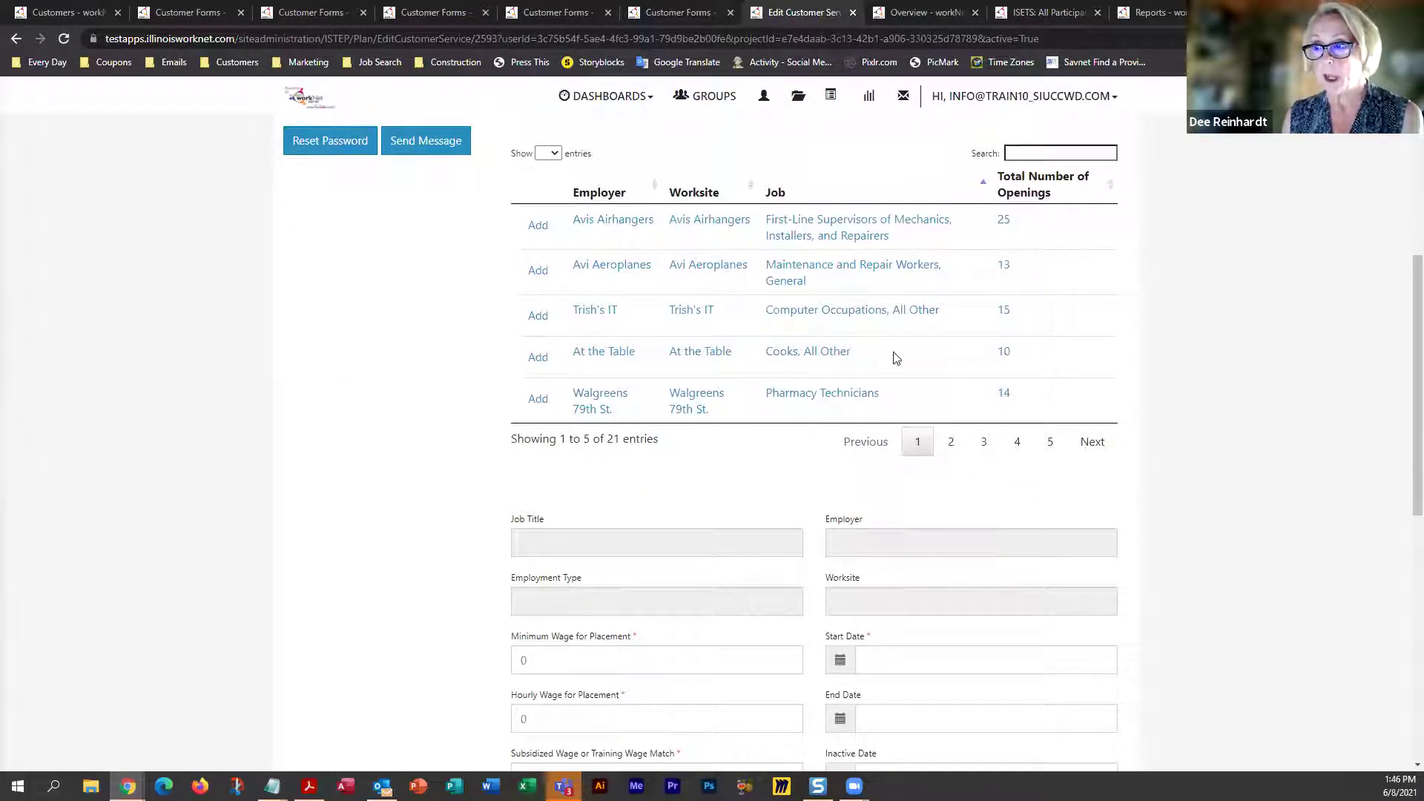
click(538, 226)
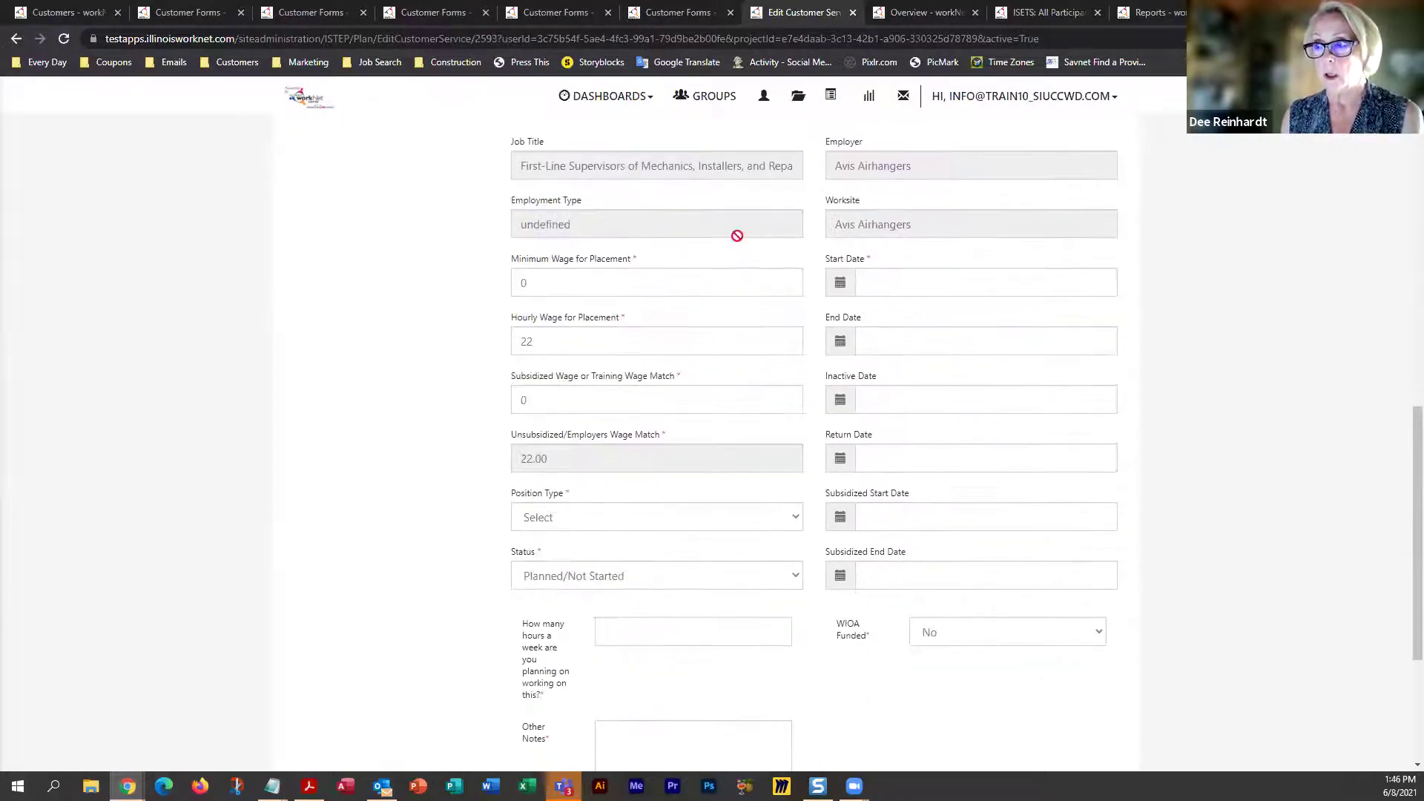
Enter minimum wage 22 and subsidized wage 15.00, with Part Time position and Started (Open) status
click(513, 283)
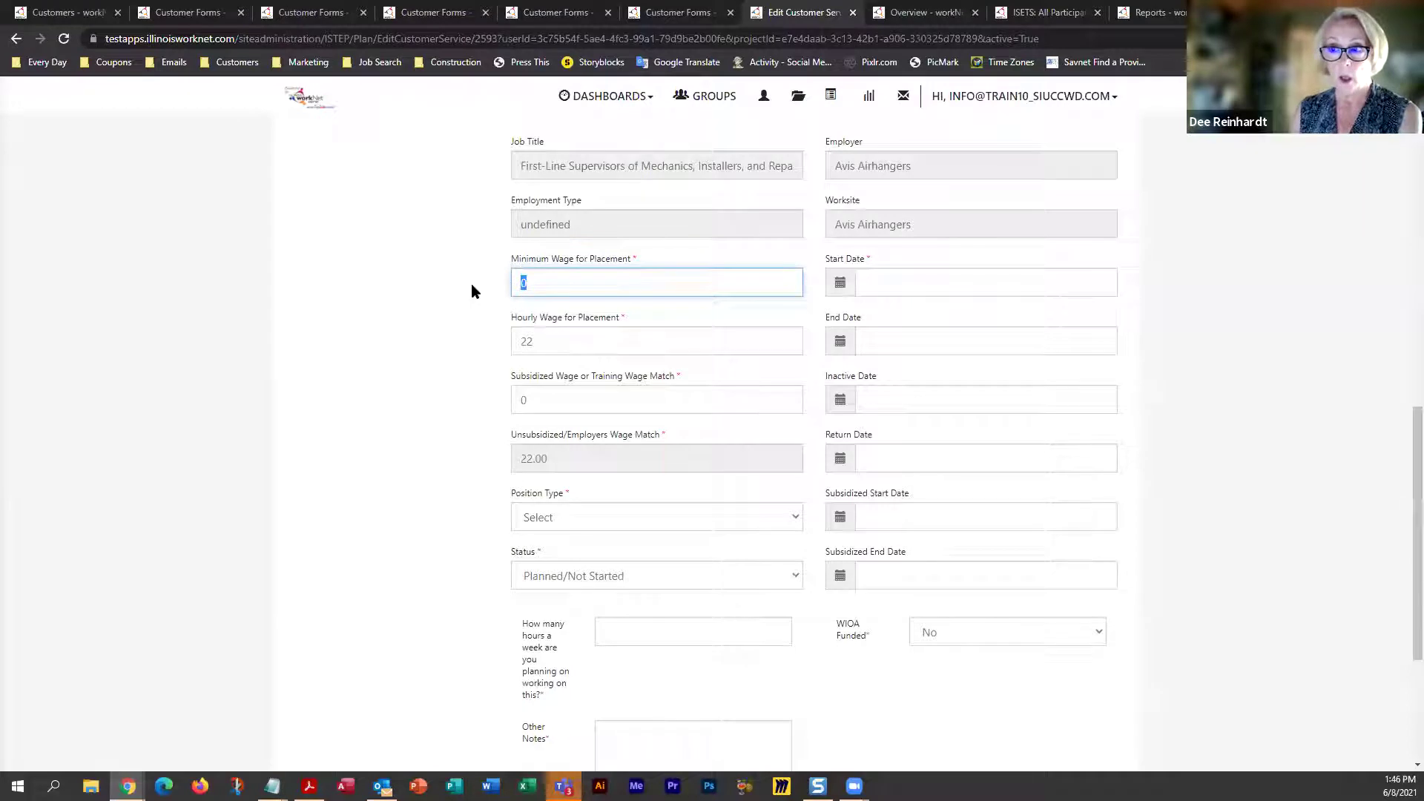
text(22)
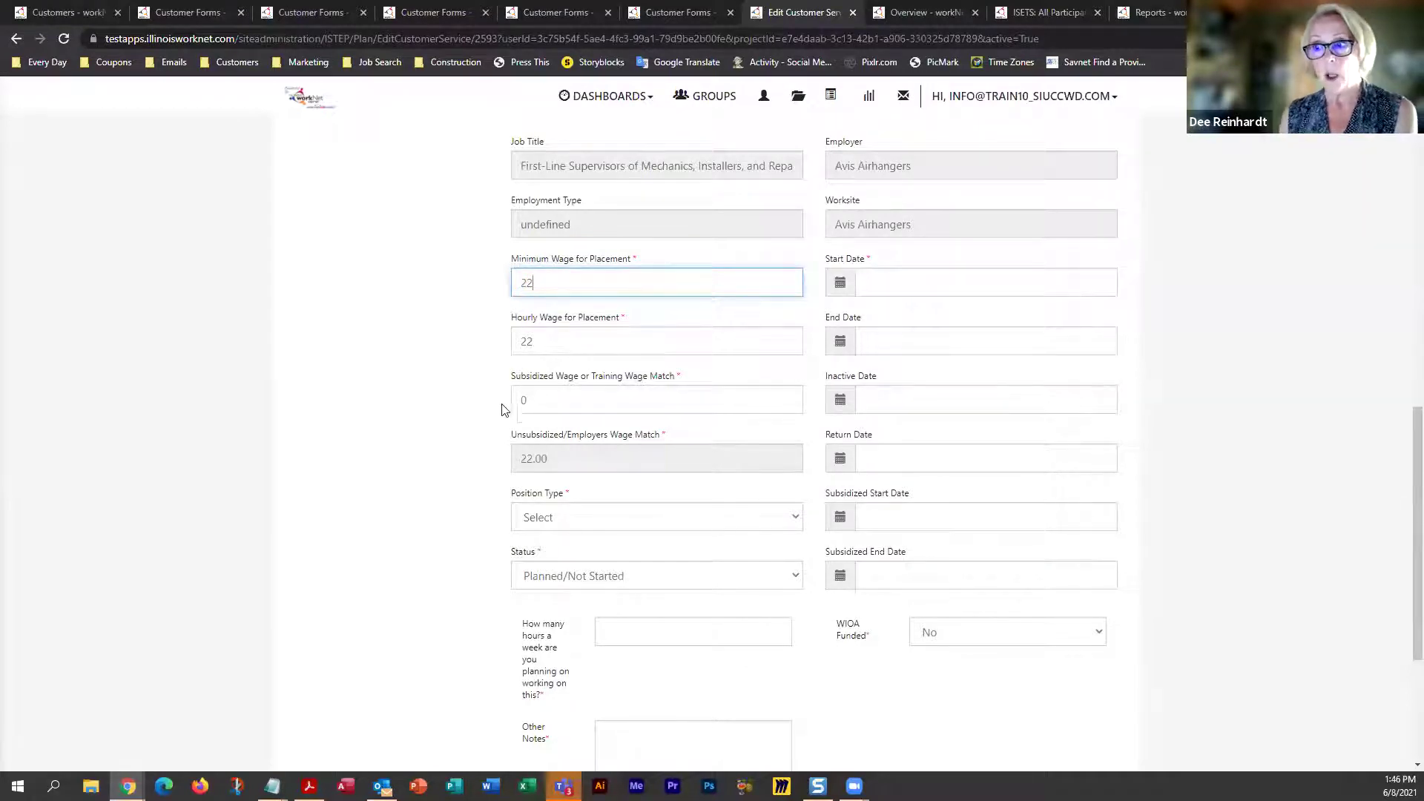
click(534, 399)
drag(534, 399, 507, 409)
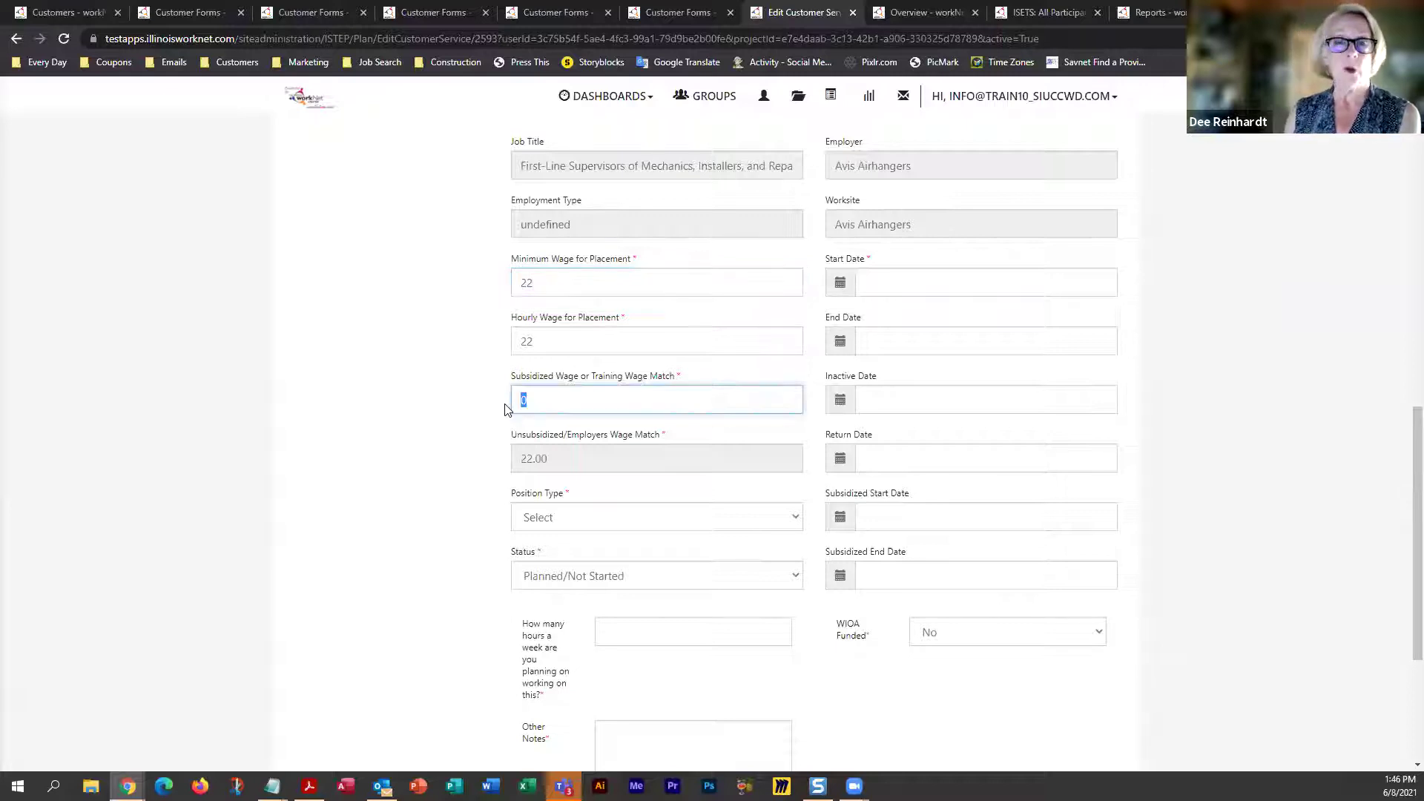
text(15.00)
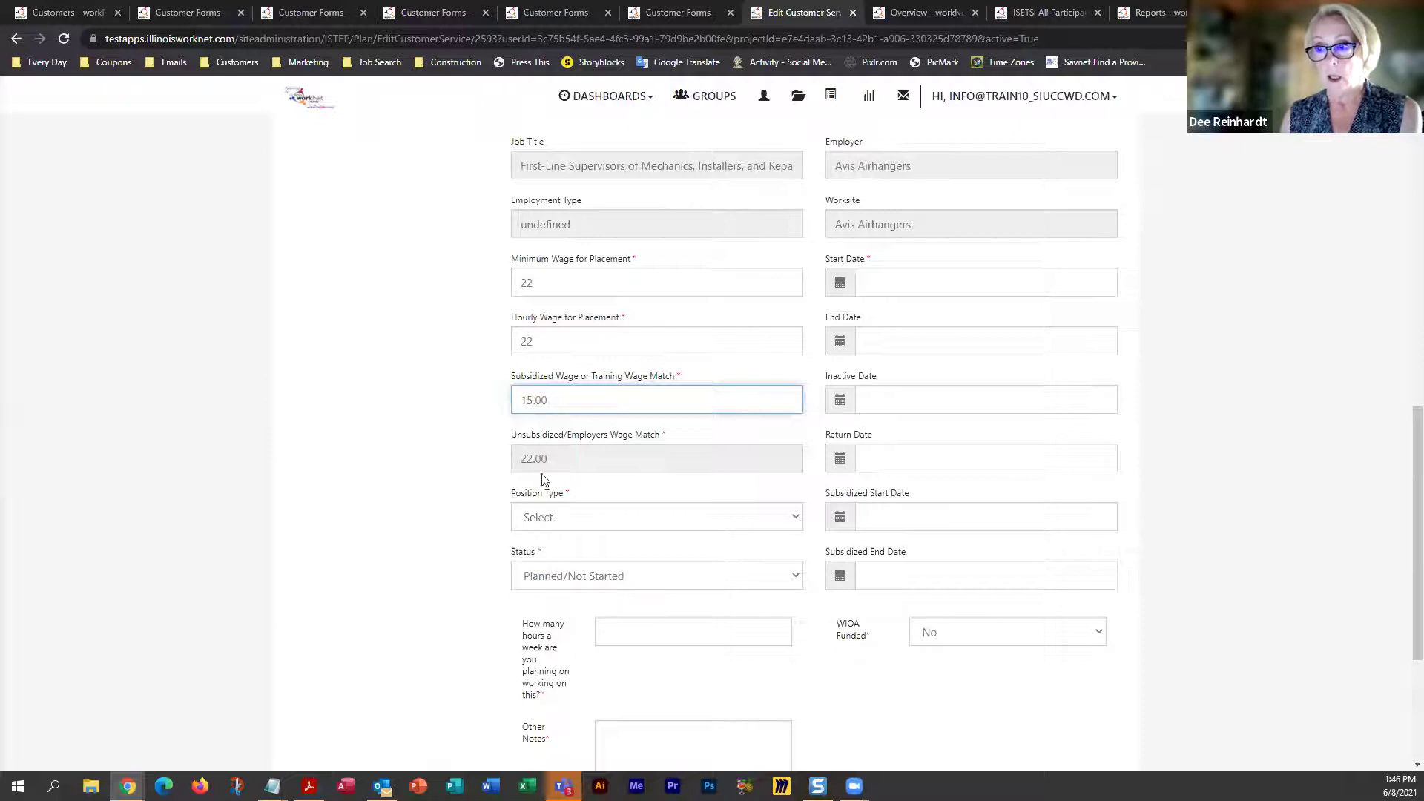
click(546, 518)
click(540, 570)
click(632, 580)
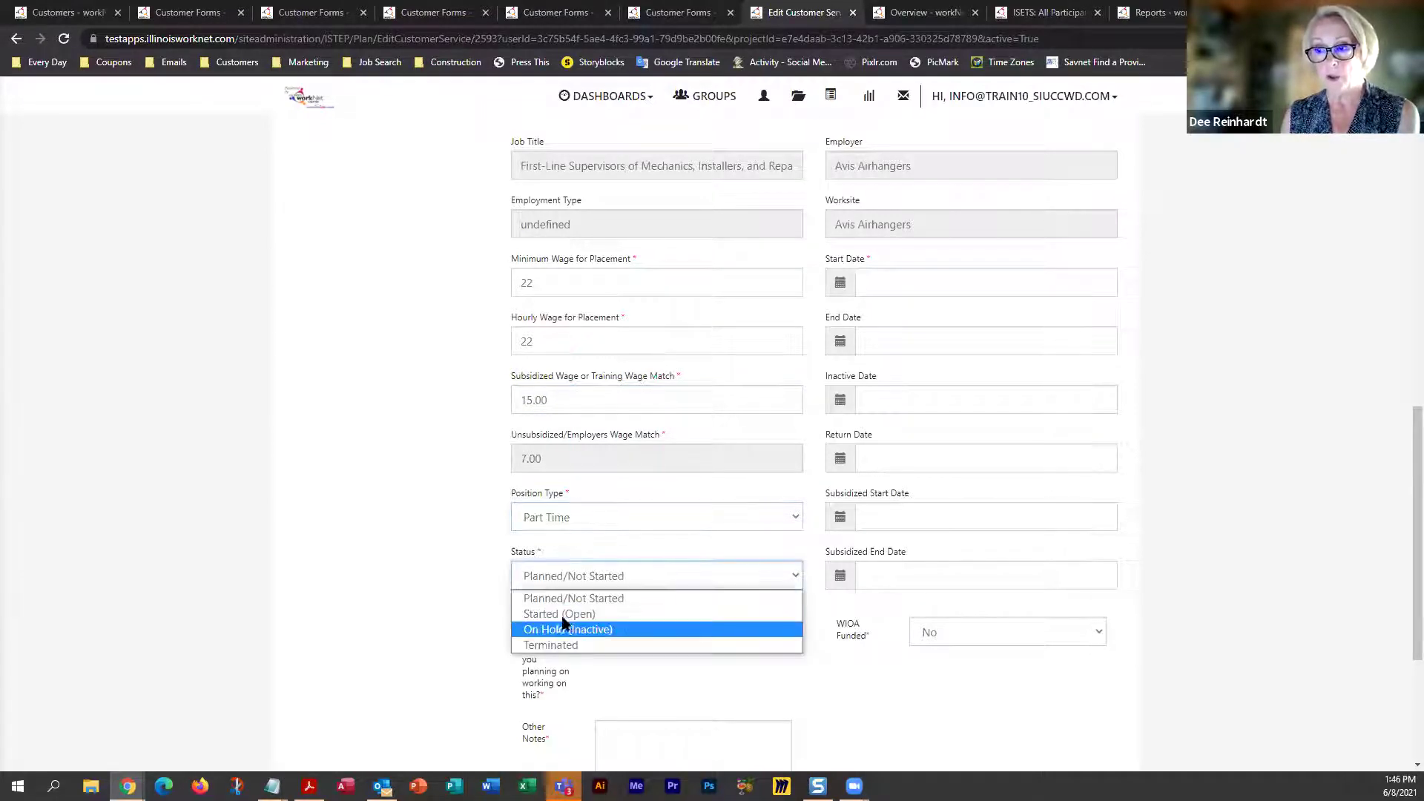
click(638, 610)
Set both the start date and subsidized start date to 06/07/2021
click(900, 294)
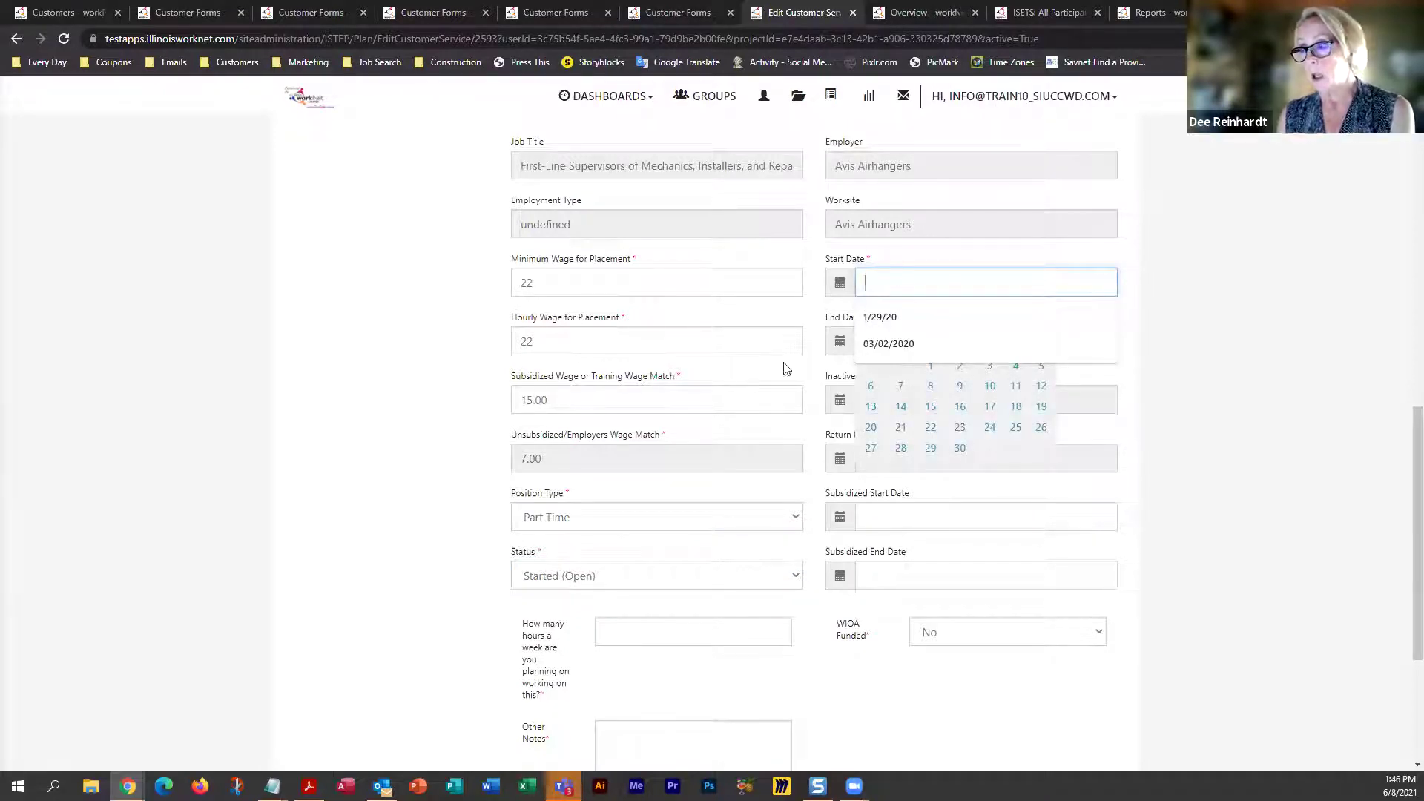
click(849, 291)
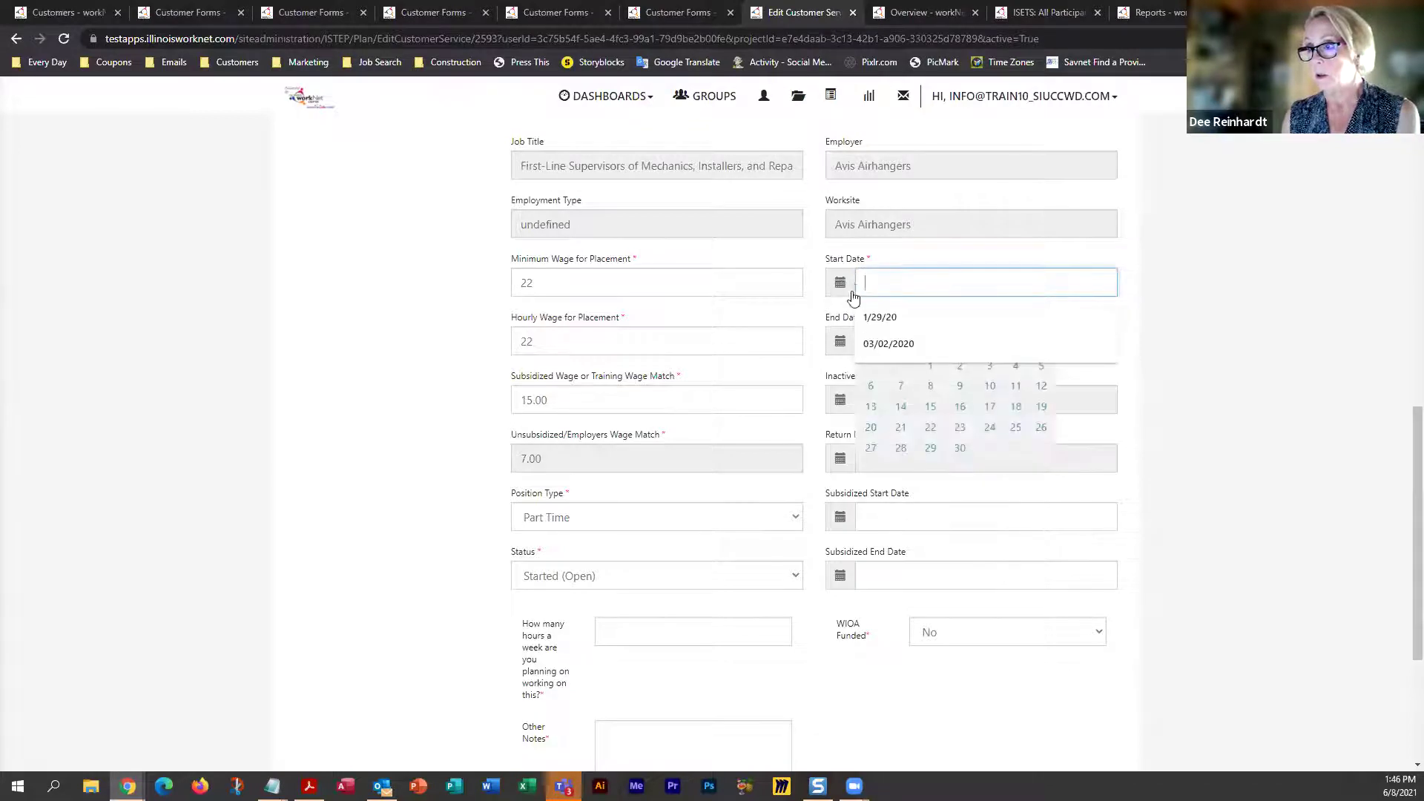
click(1080, 376)
click(926, 276)
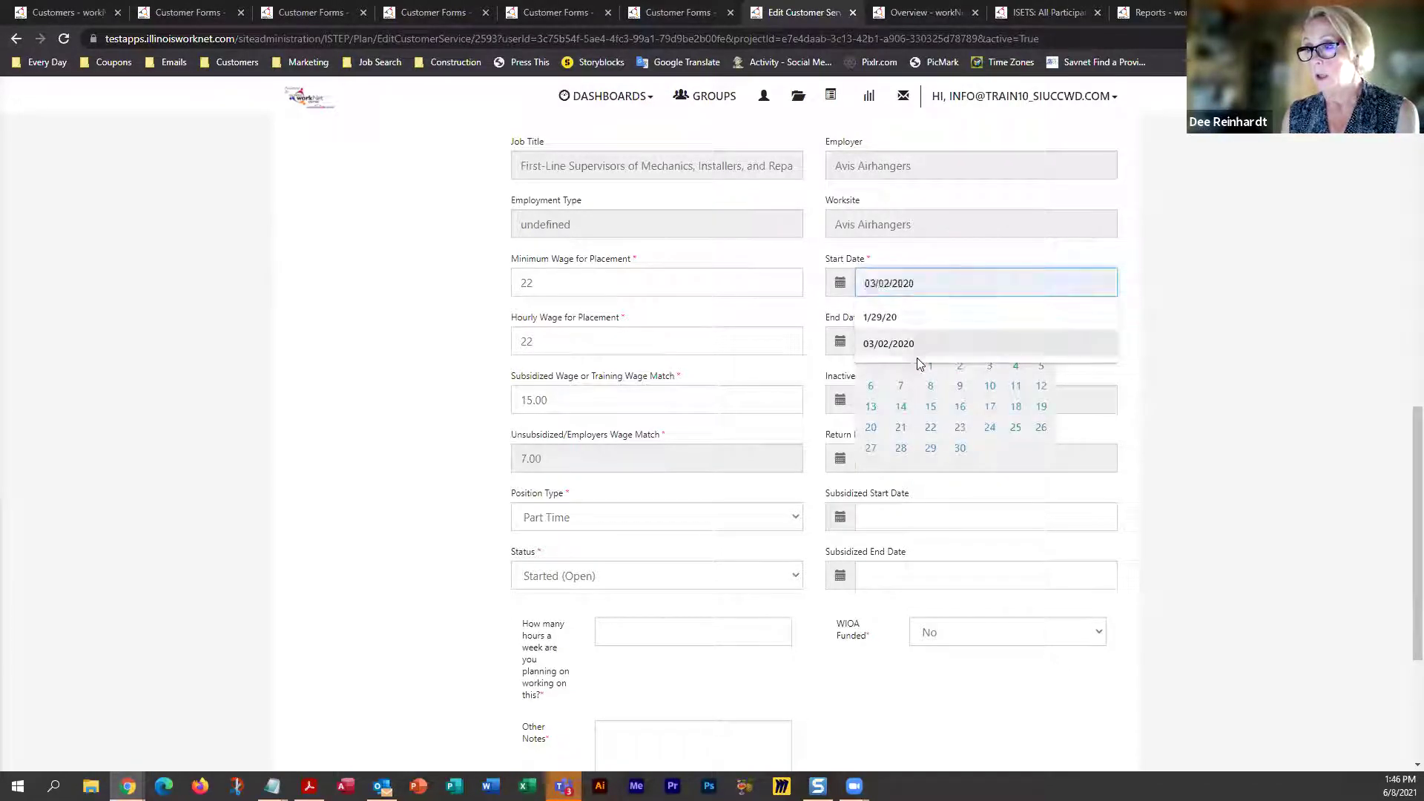
click(901, 387)
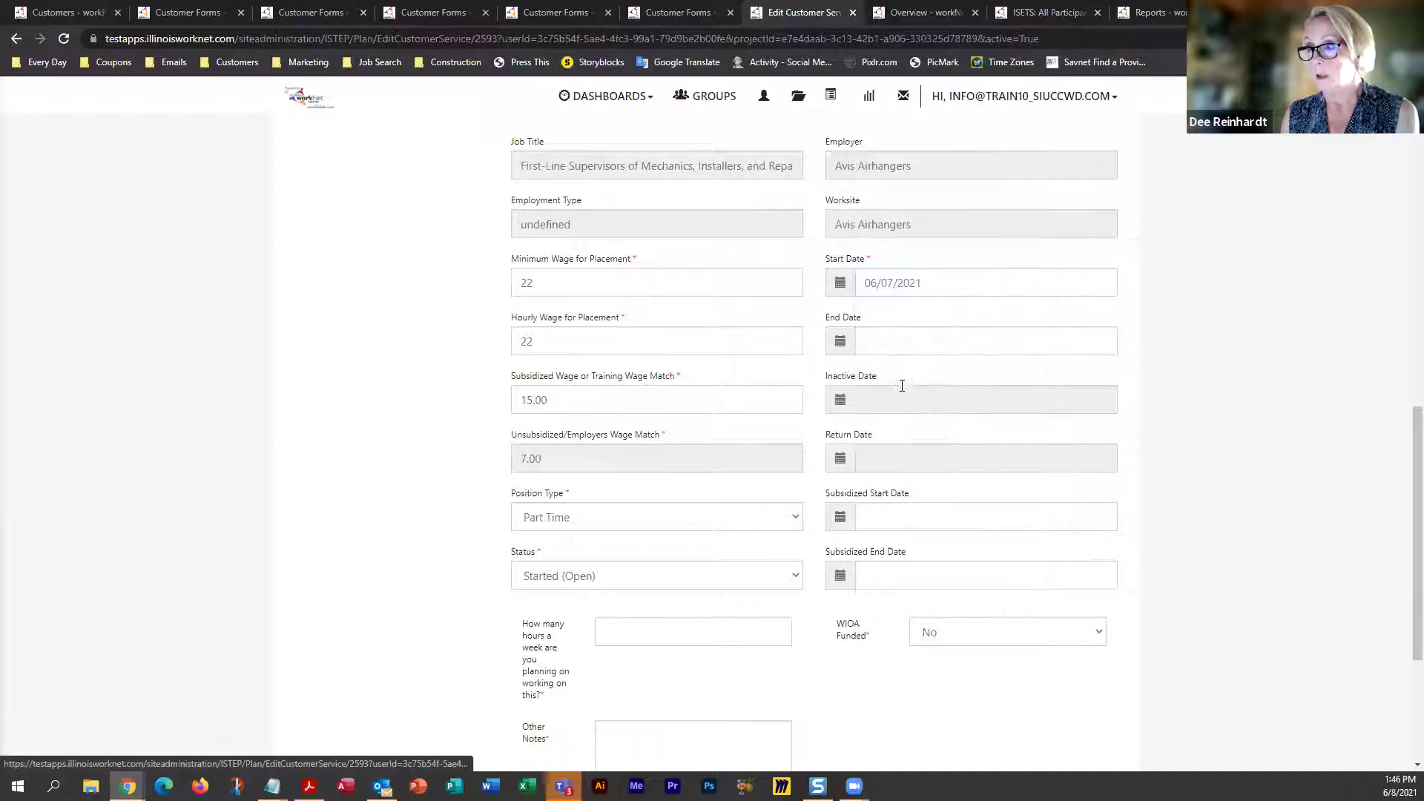
scroll(900, 415, down, 2)
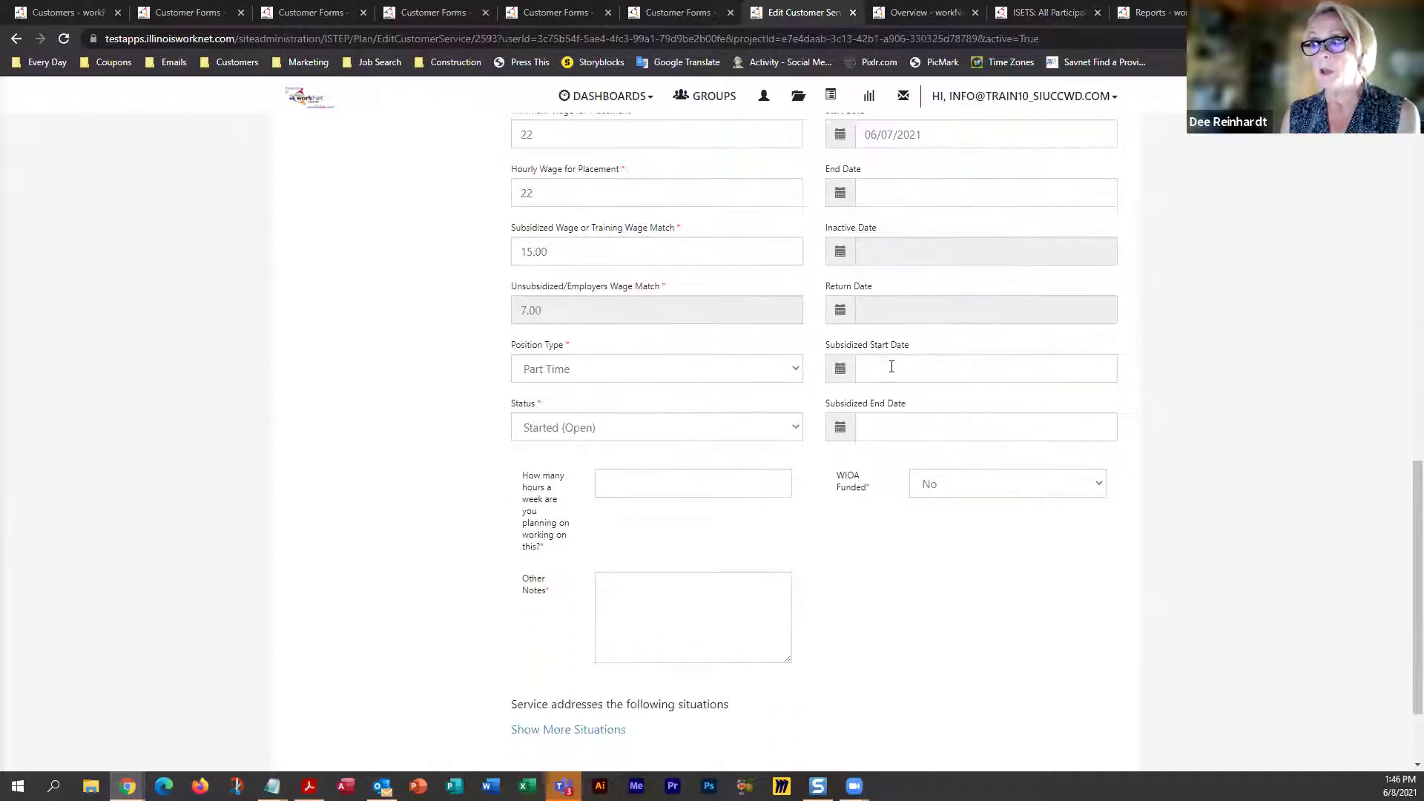
click(890, 371)
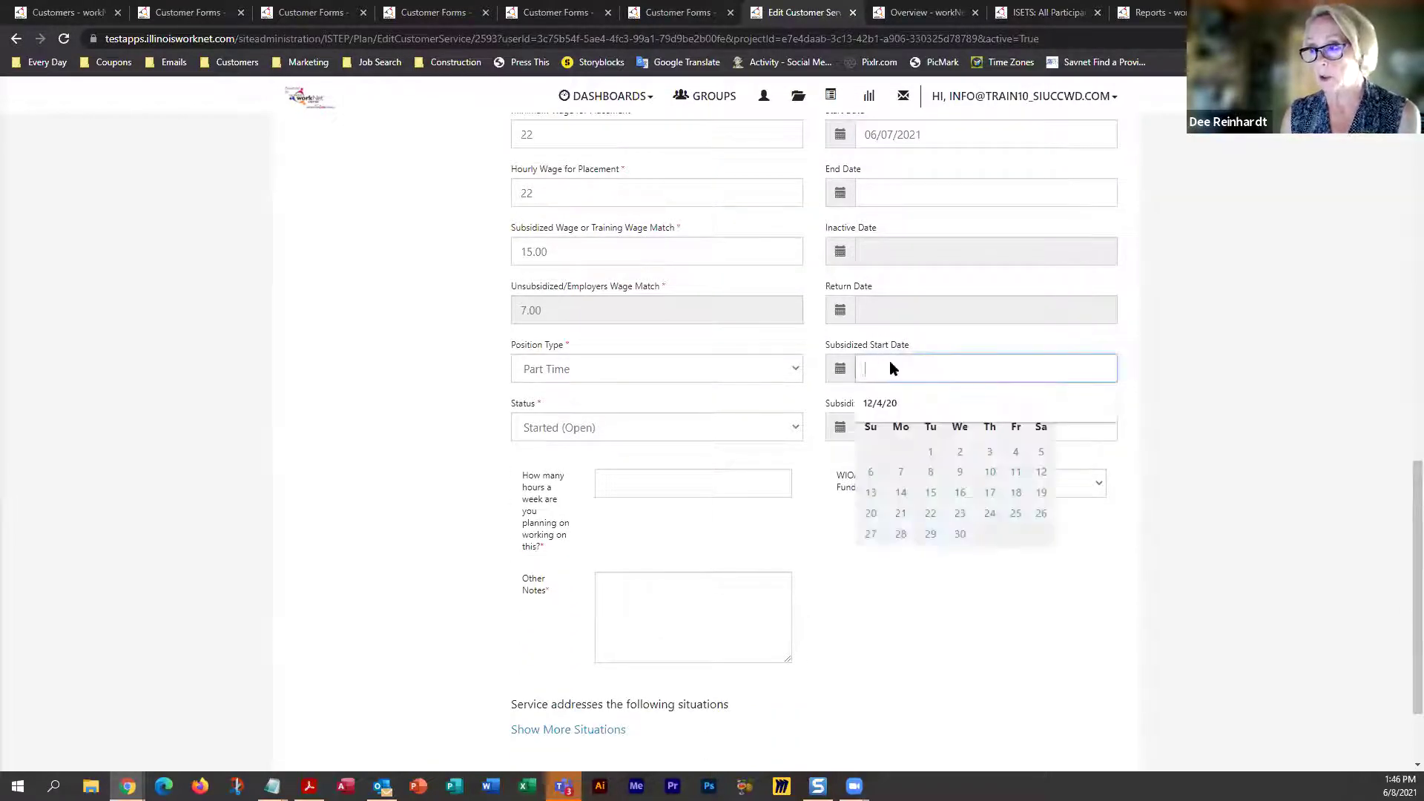
click(901, 470)
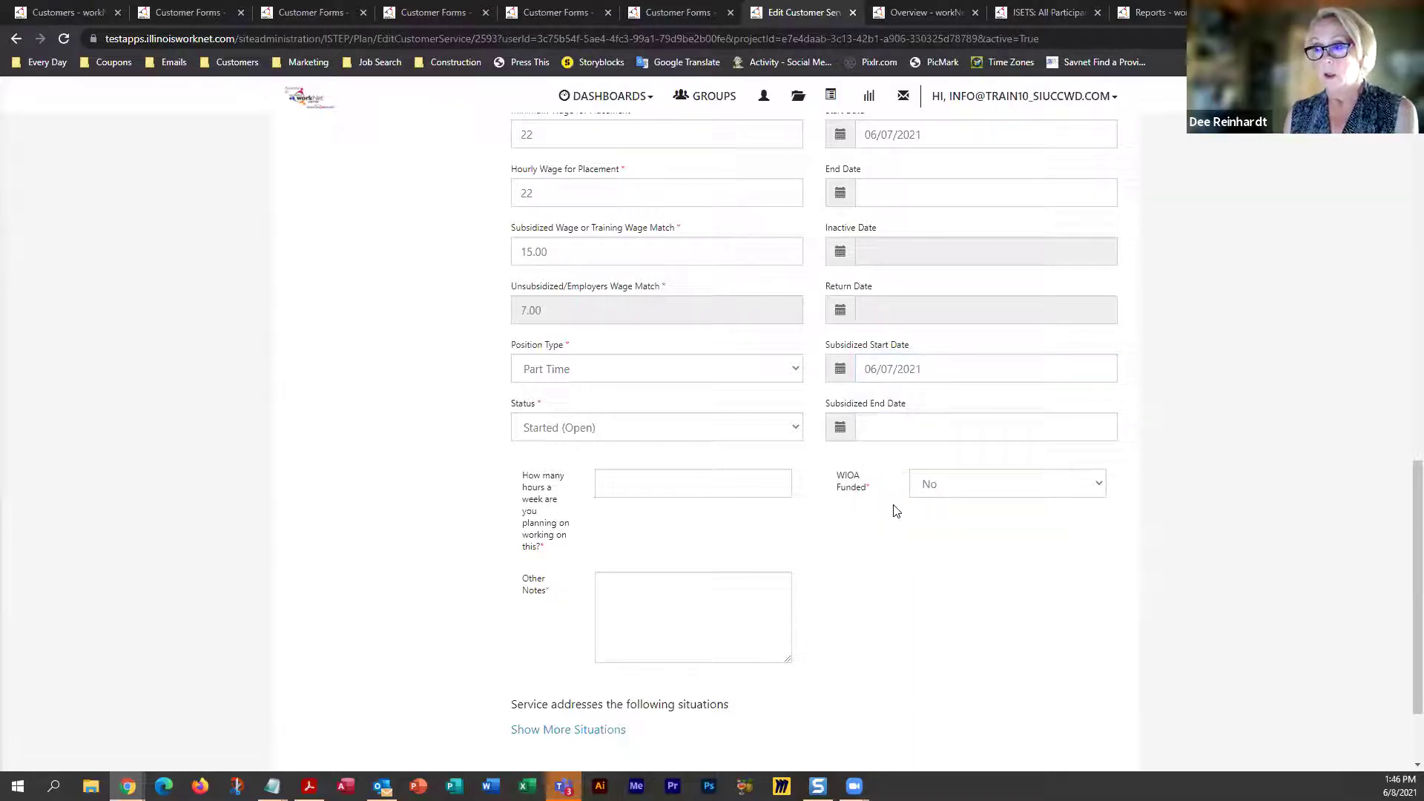
Enter 15 planned weekly hours and update the customer service
click(670, 479)
text(15)
scroll(660, 472, down, 1)
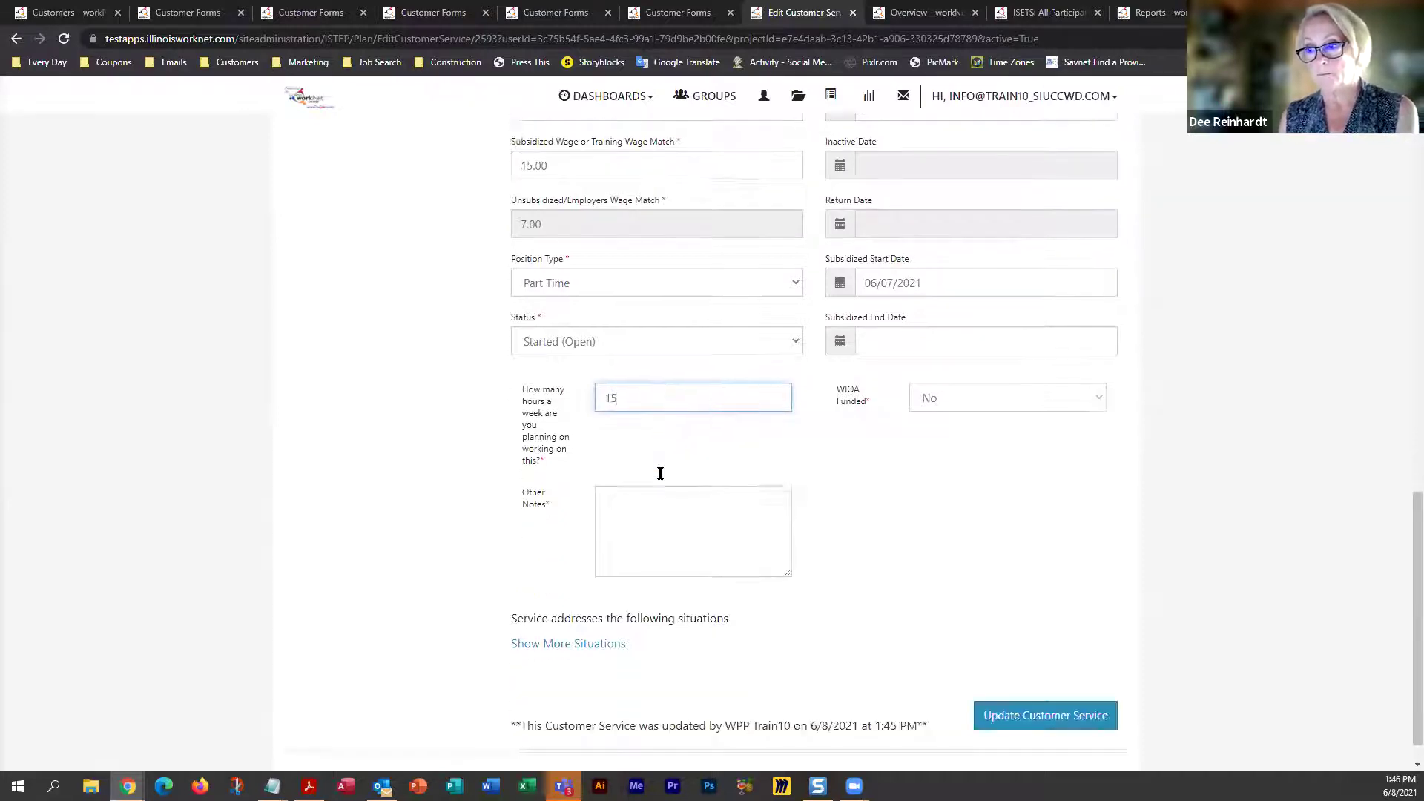
scroll(660, 472, down, 1)
click(1045, 687)
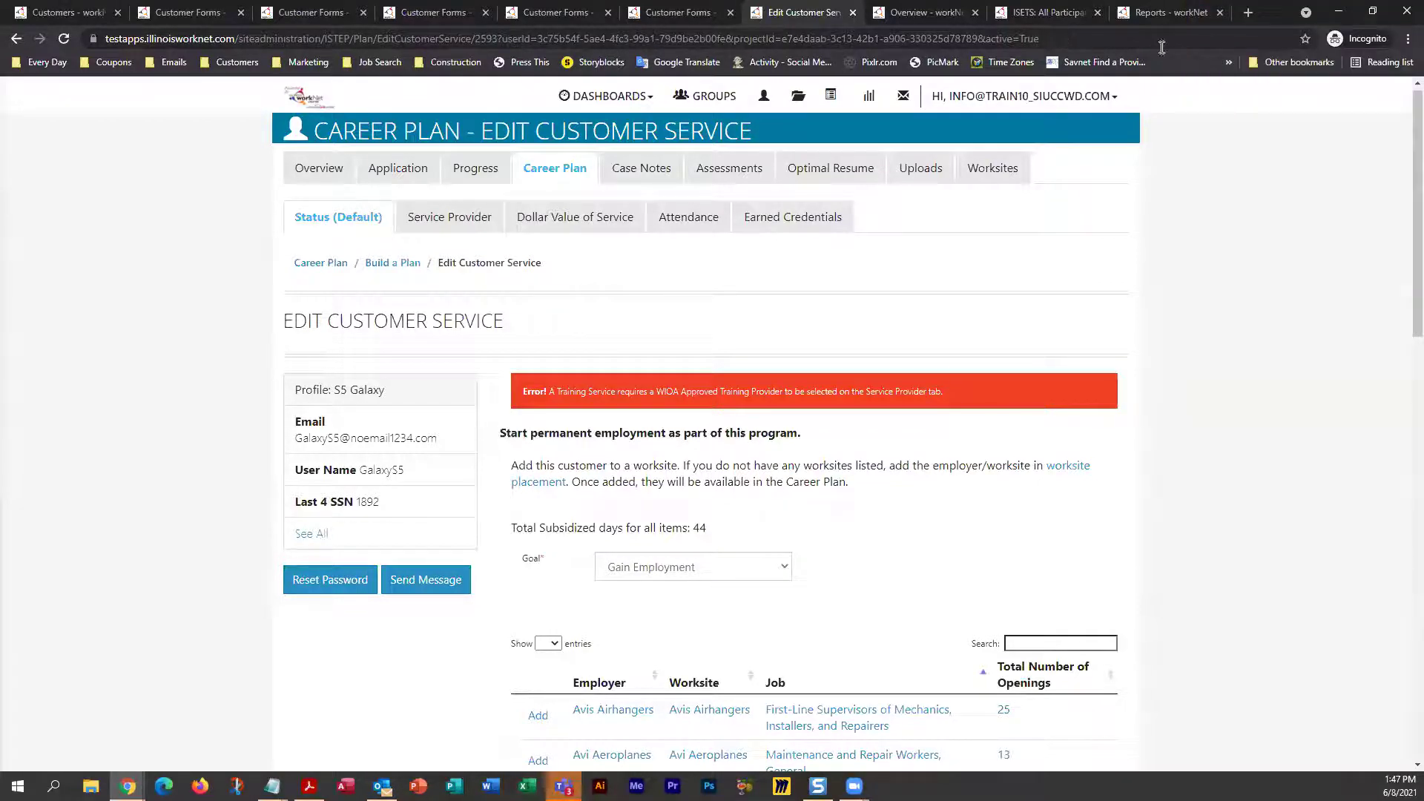
Open Chrome DevTools with F12 to see the console's script errors
key(F12)
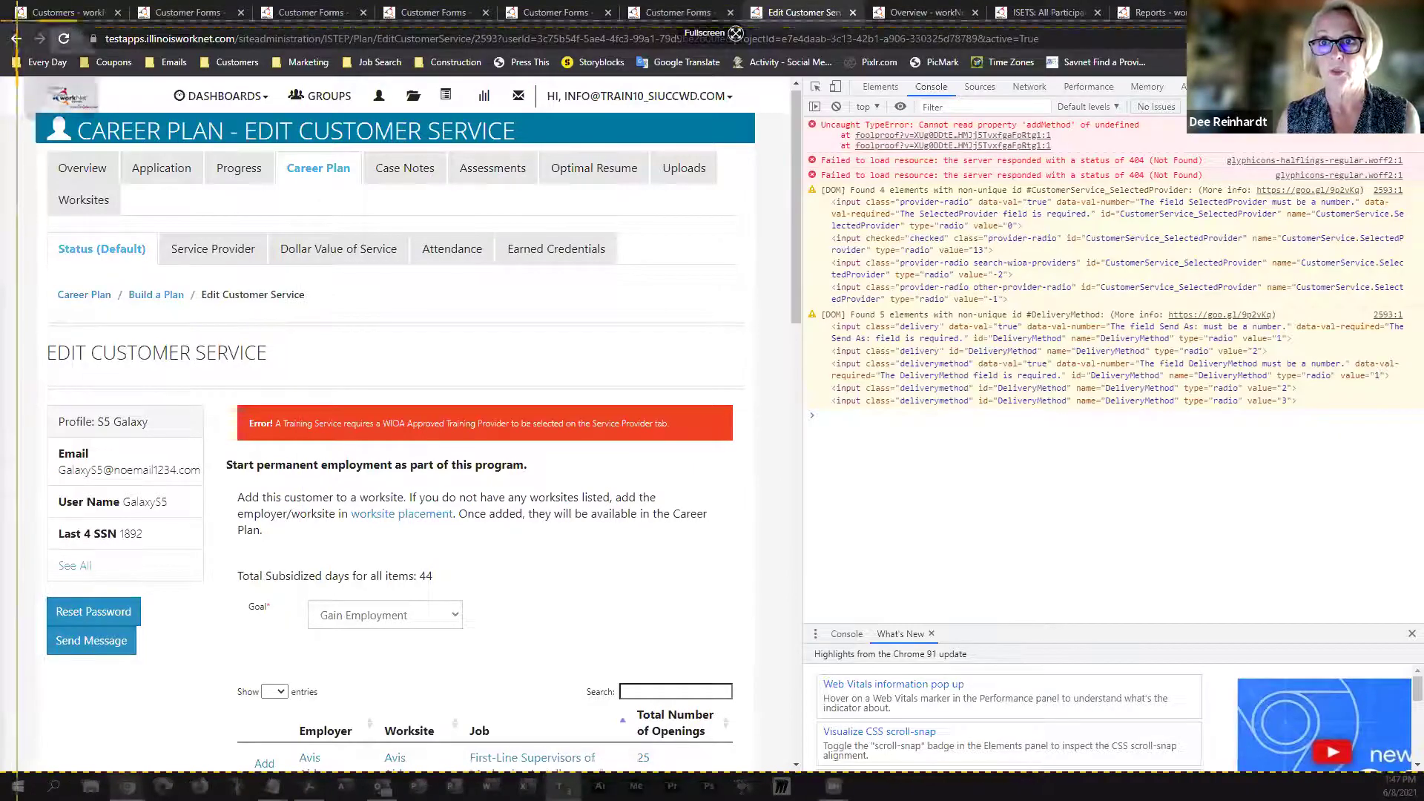
Mark the capture region over the page and widen it to include the console
drag(9, 26, 1127, 671)
drag(1127, 348, 1406, 369)
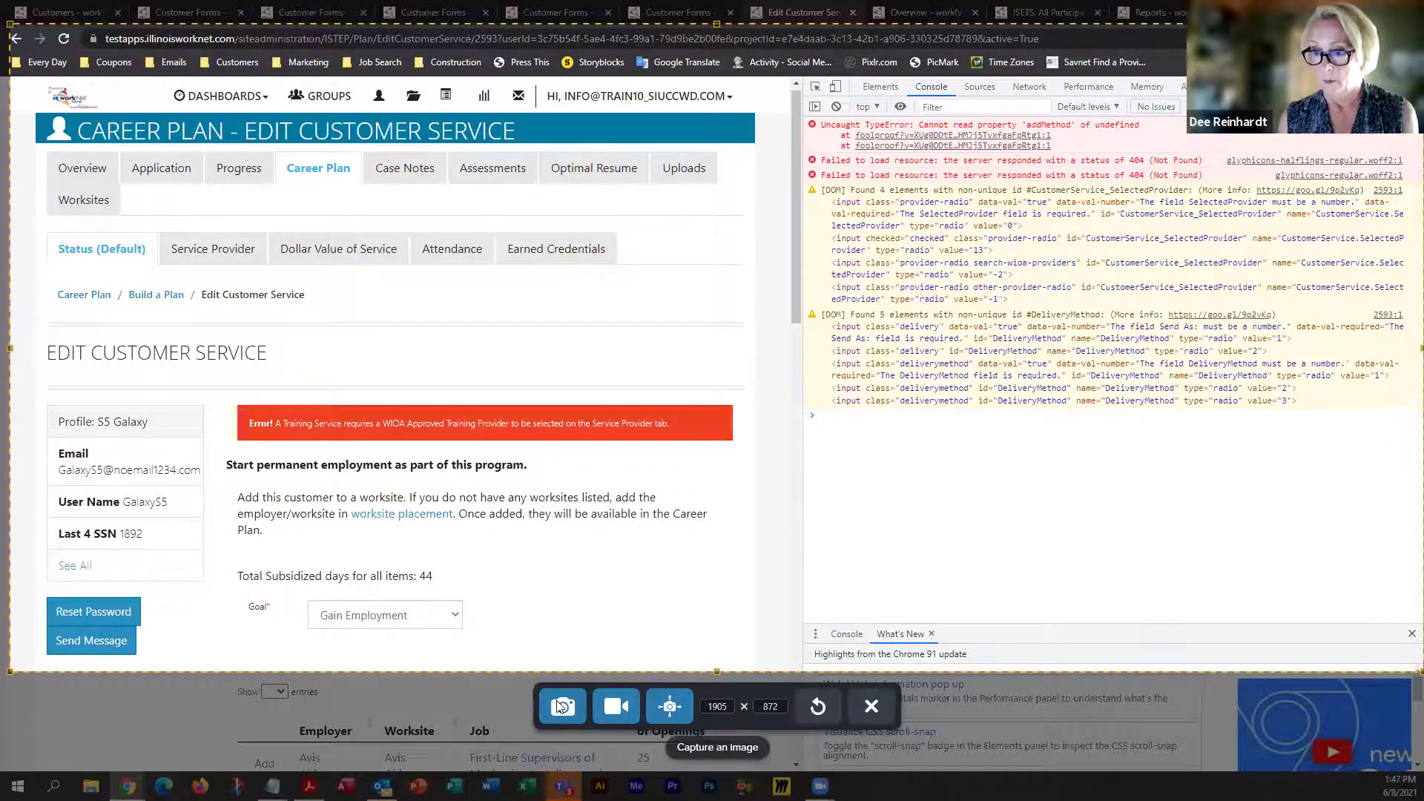
Capture the marked region as a Snagit image, minimize Snagit Editor, and refocus Chrome
click(562, 707)
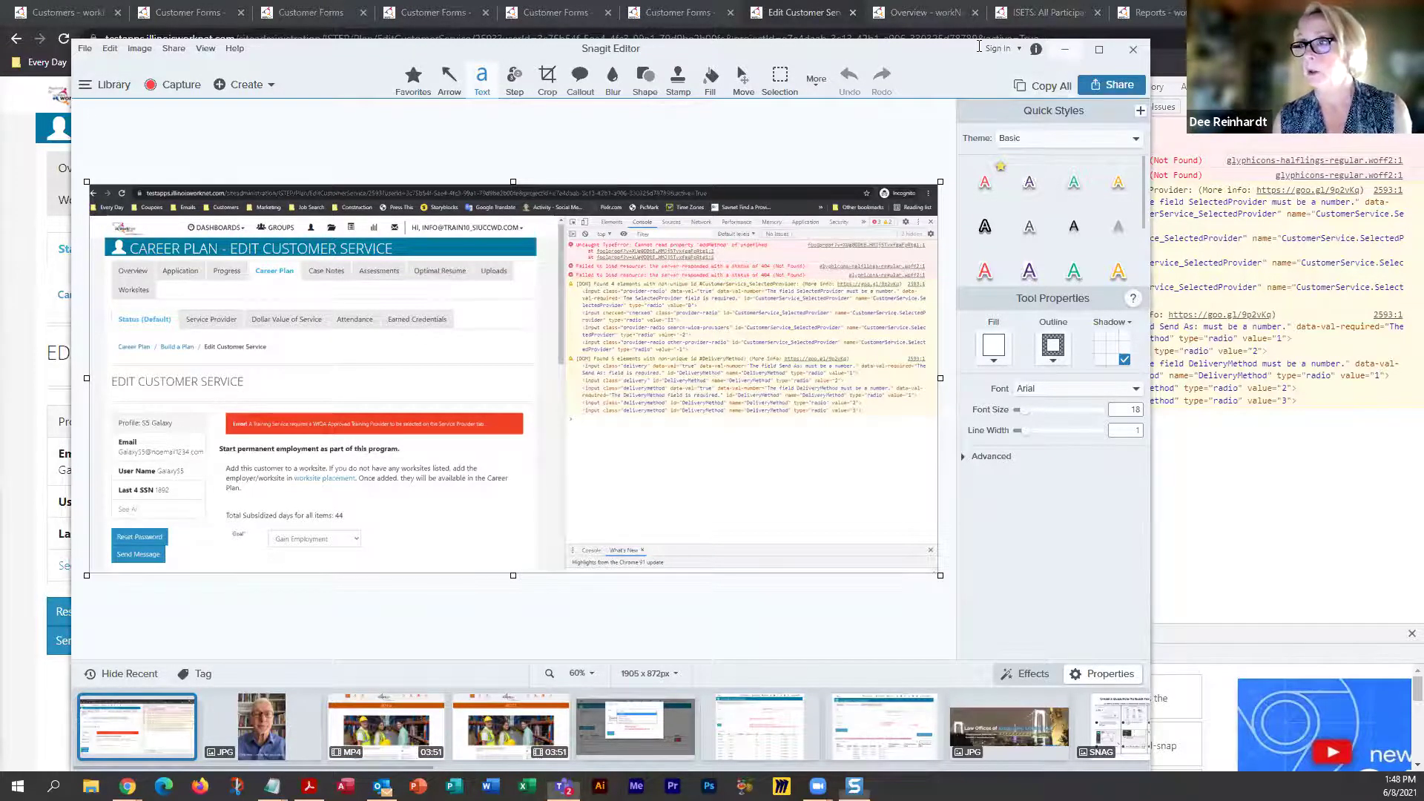
click(1065, 50)
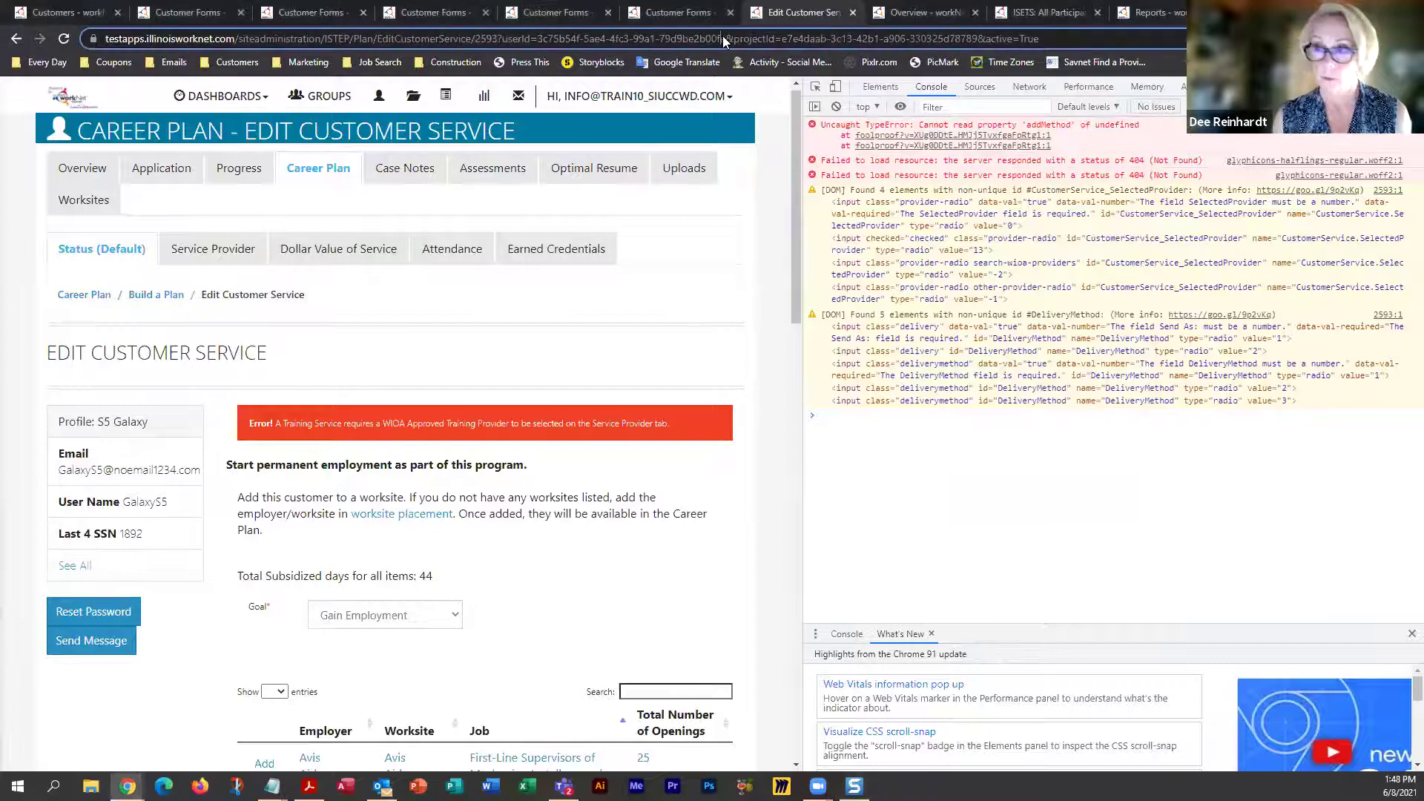
click(725, 39)
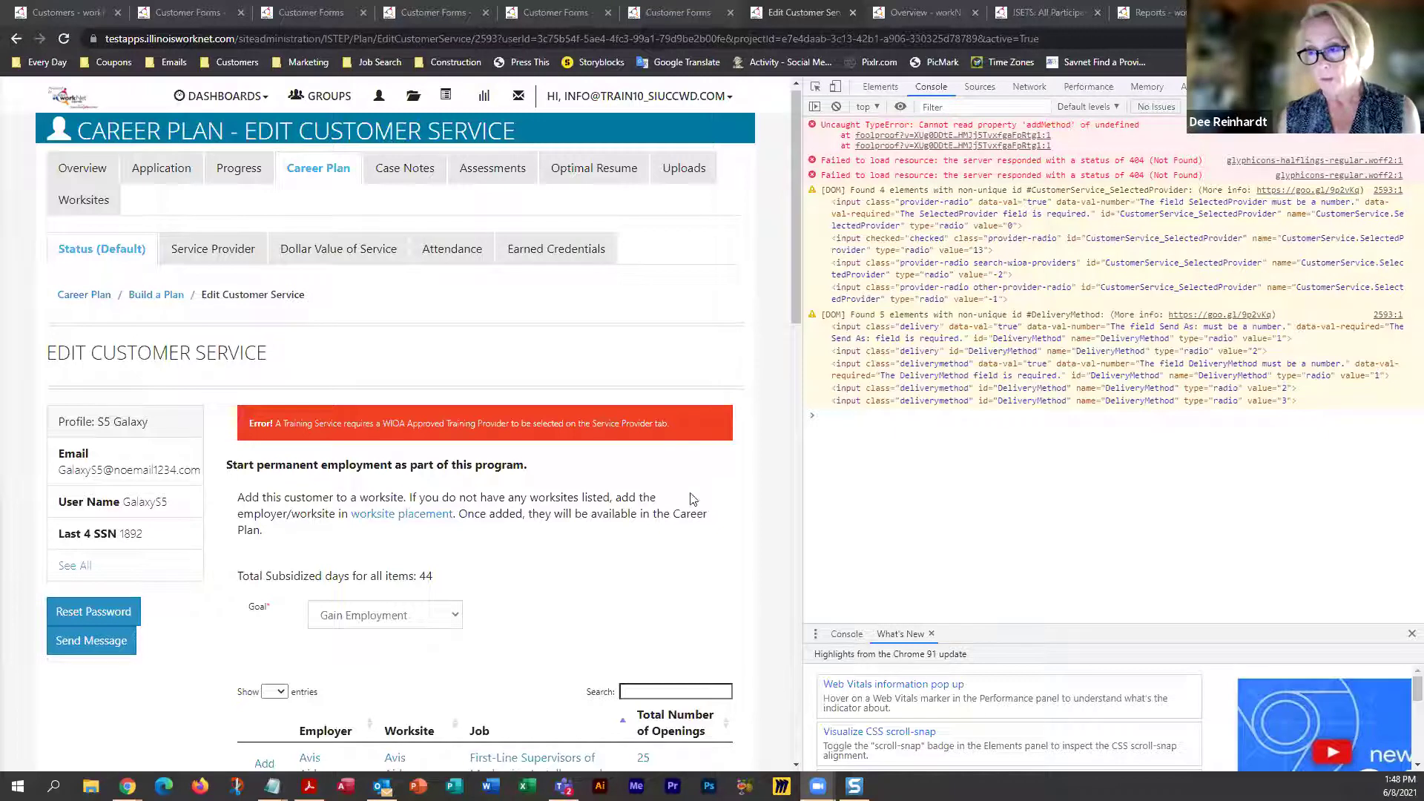
click(721, 486)
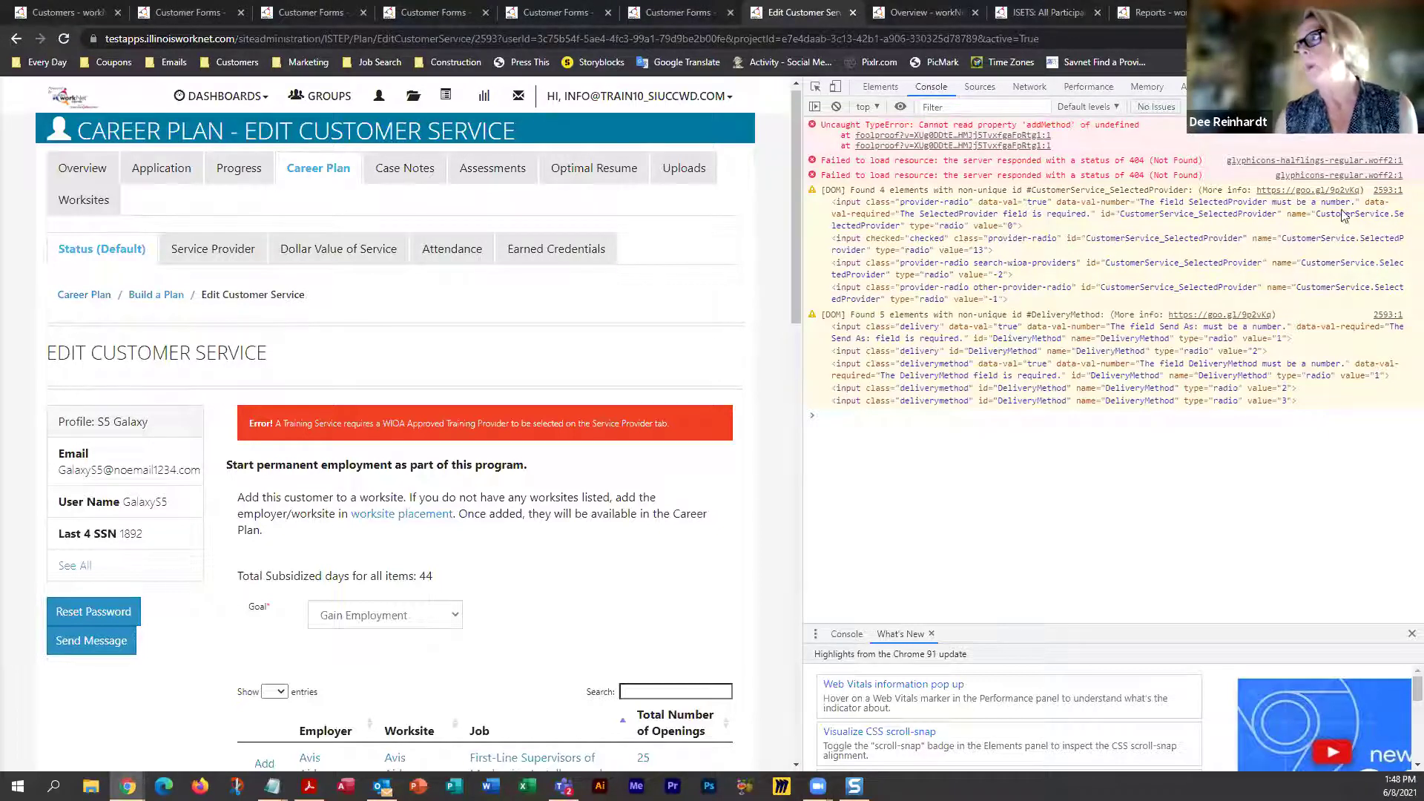
key(F12)
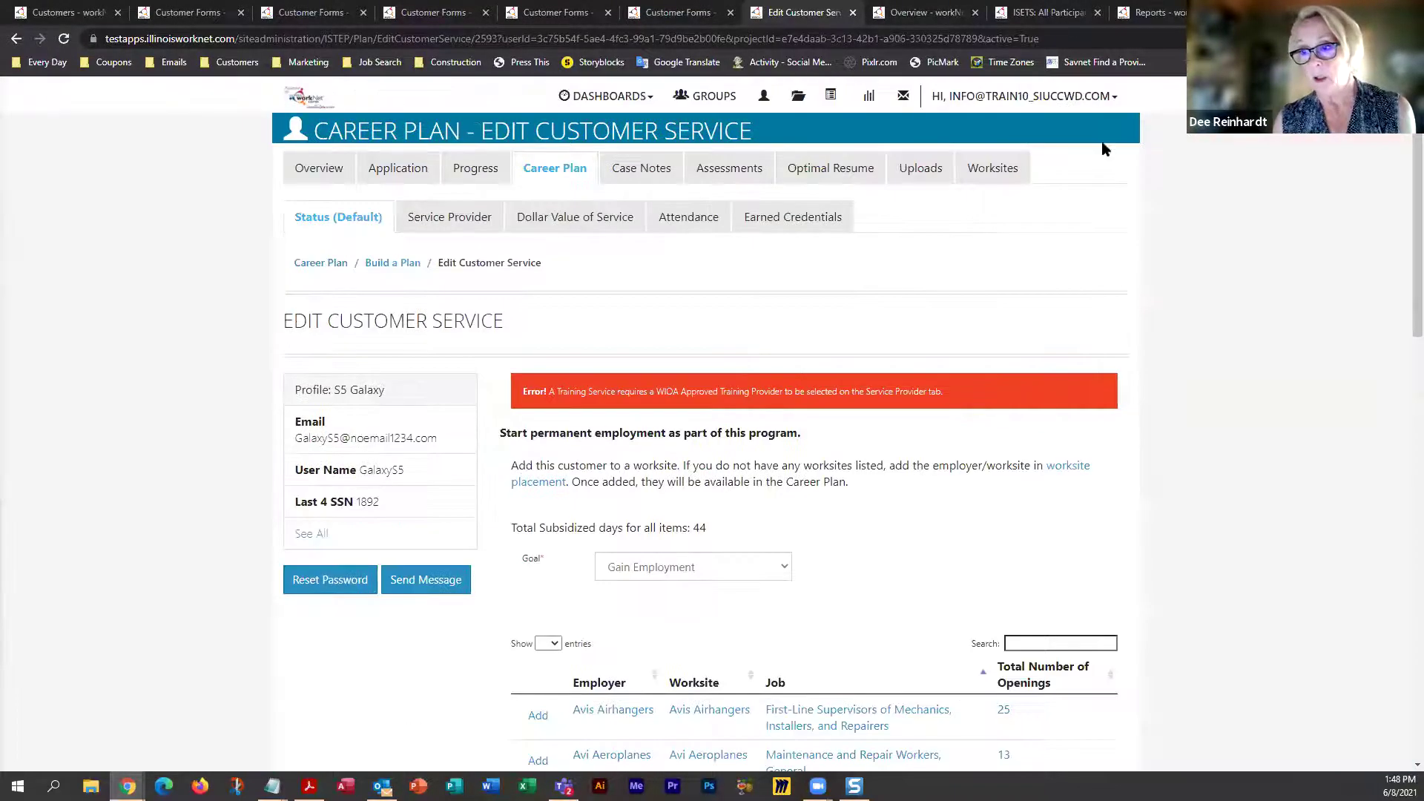
scroll(944, 594, down, 4)
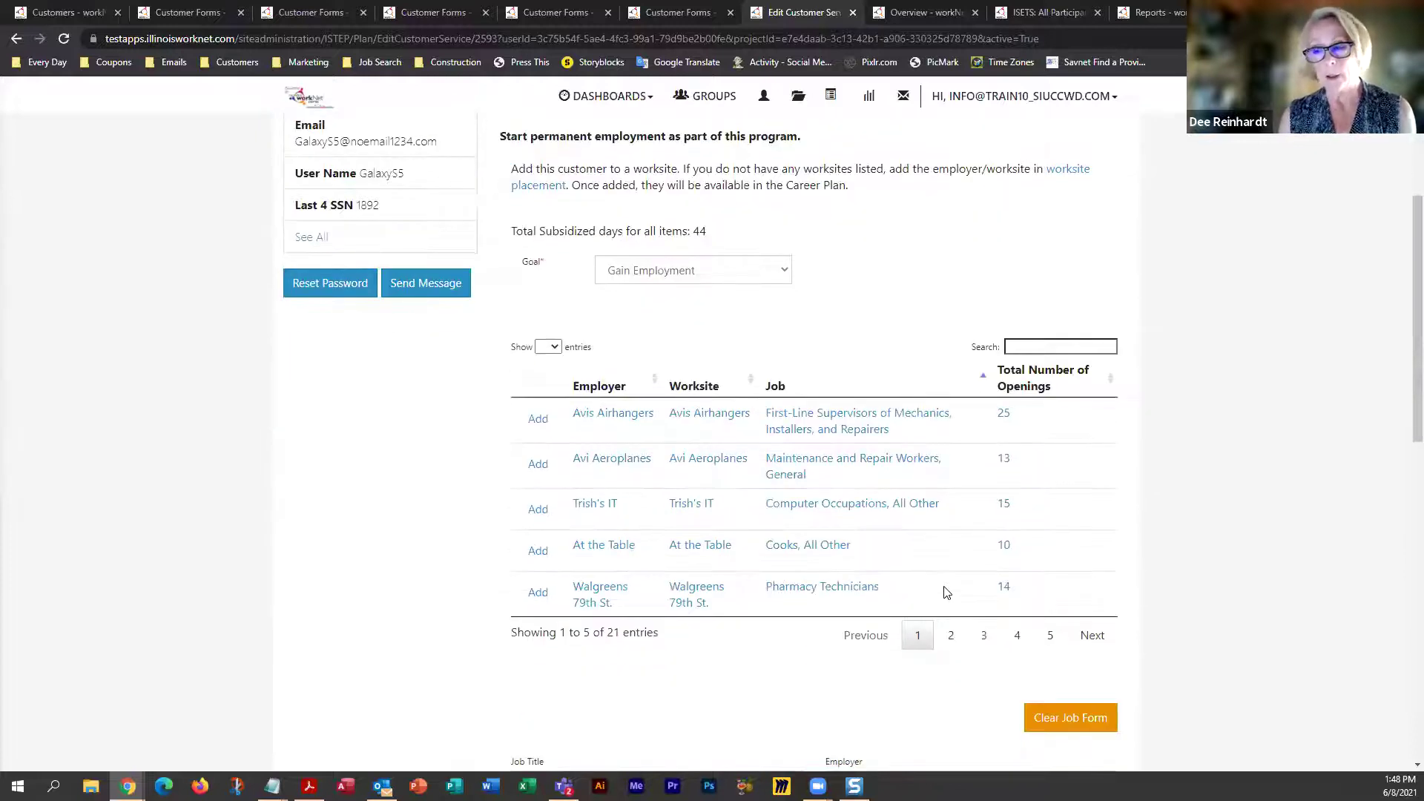
scroll(946, 592, down, 8)
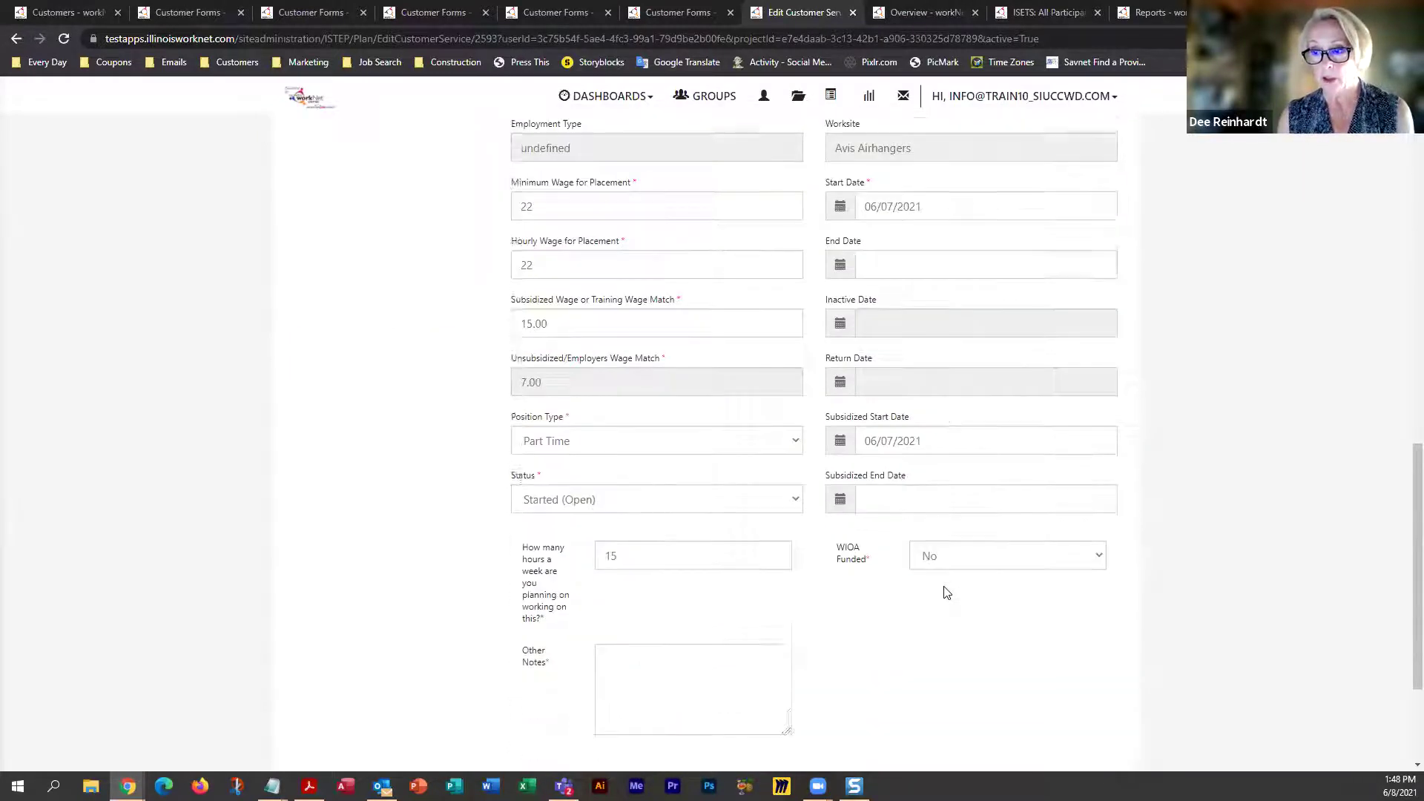
scroll(946, 591, down, 3)
scroll(946, 592, up, 4)
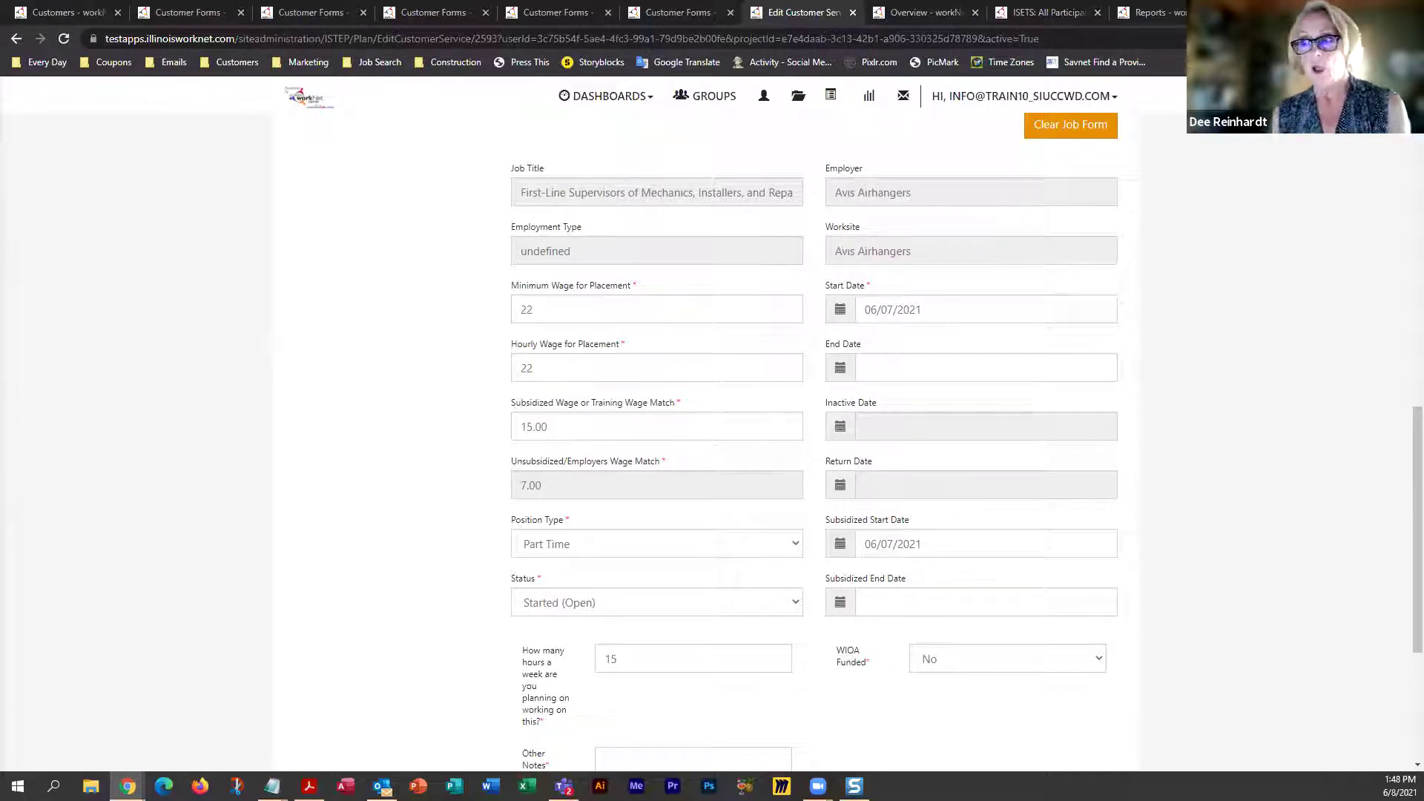
scroll(304, 603, up, 8)
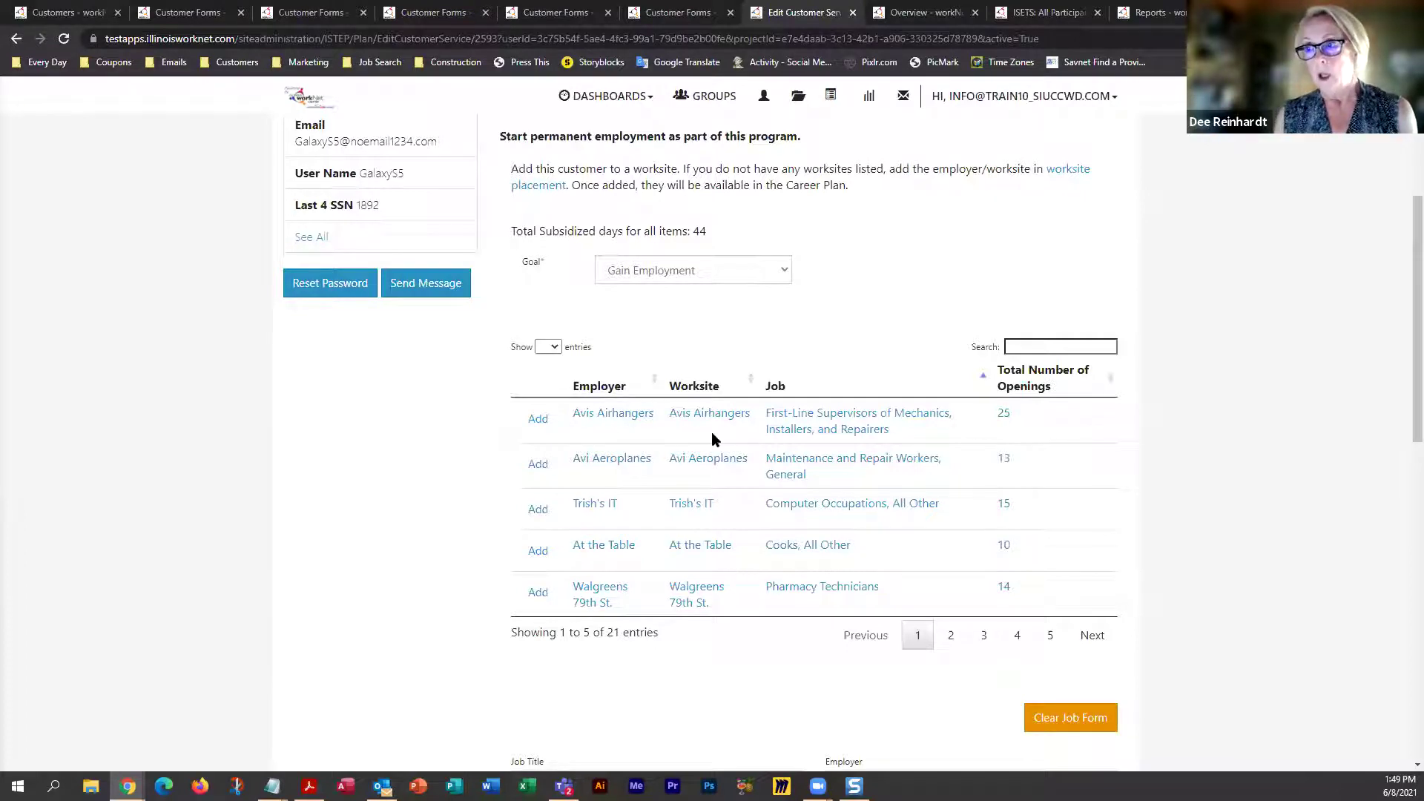
scroll(711, 432, up, 3)
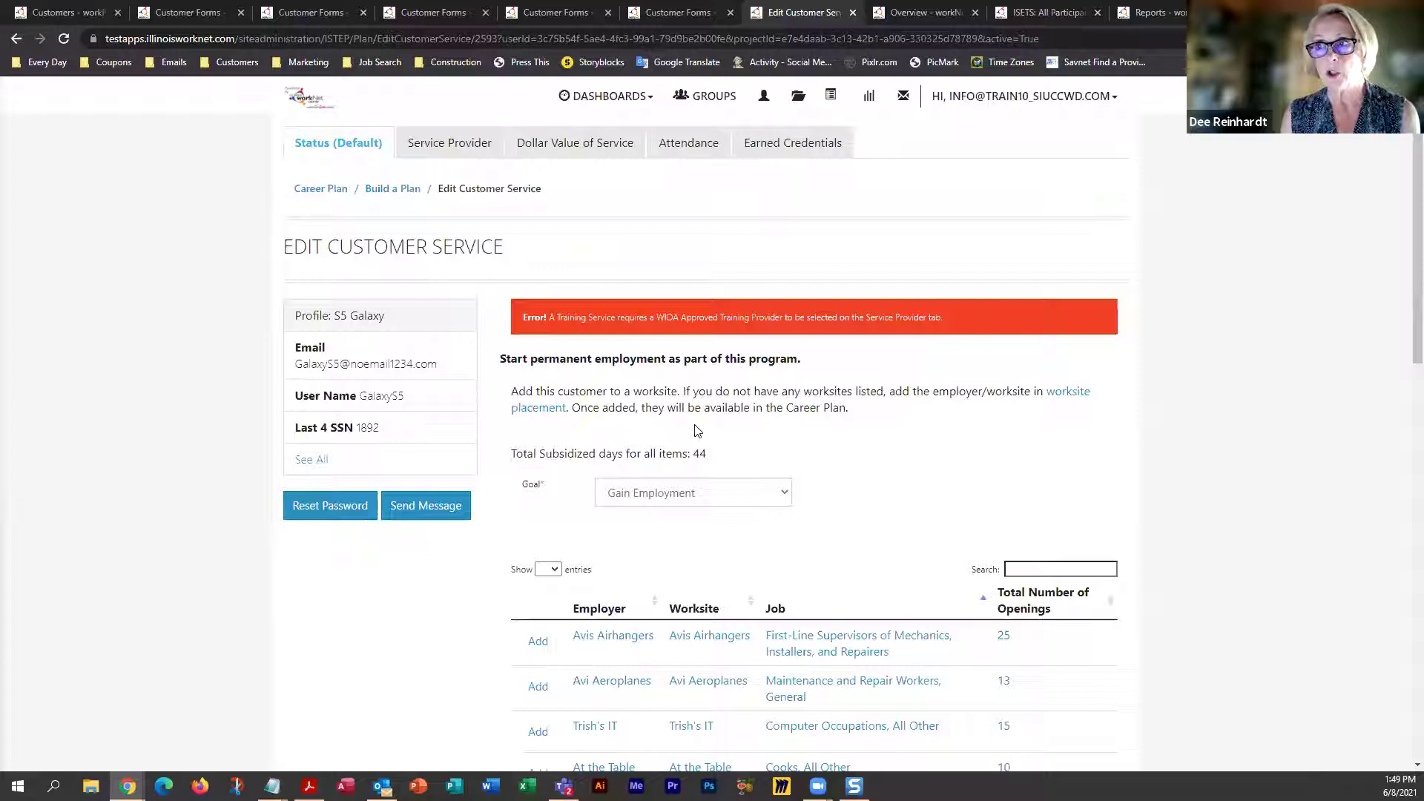
scroll(697, 430, up, 1)
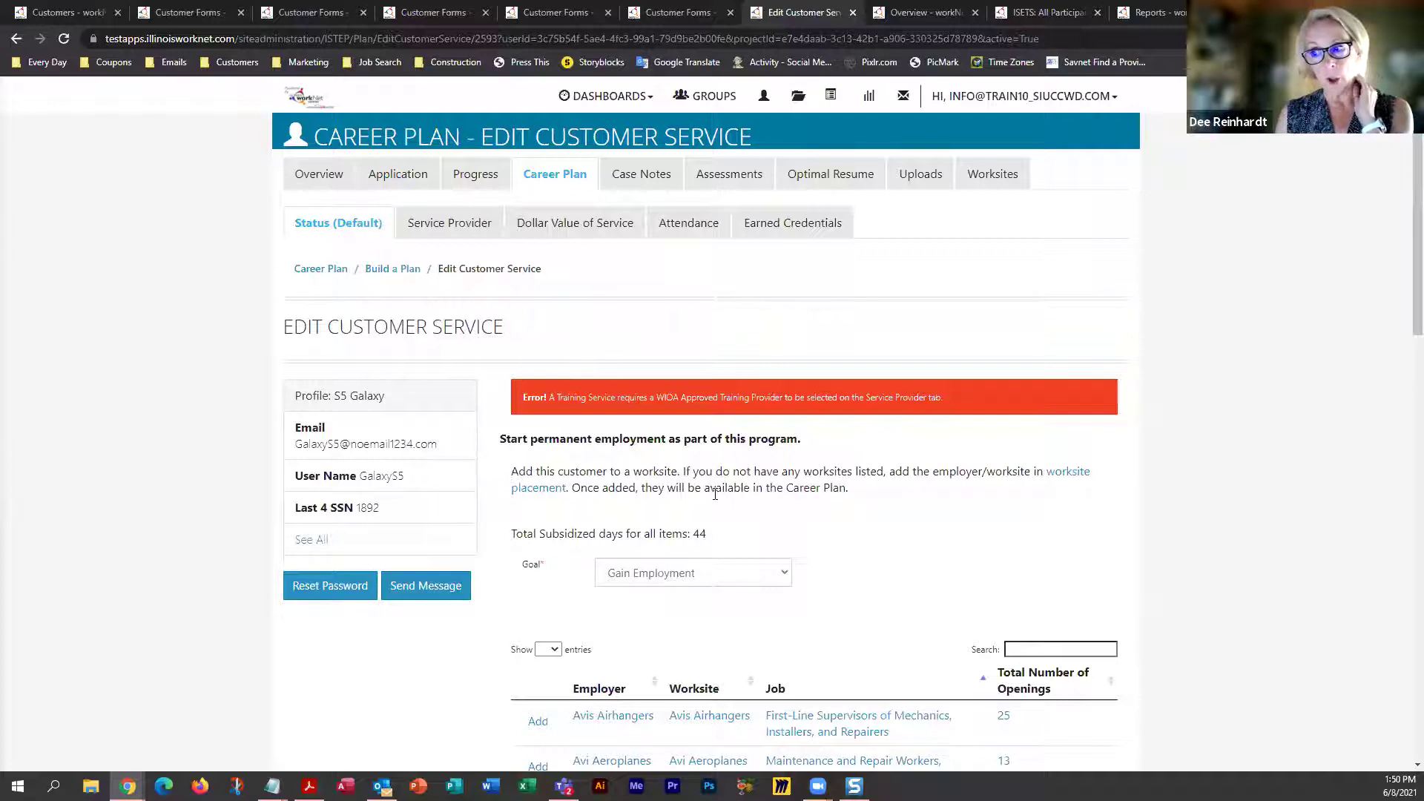
scroll(715, 494, down, 15)
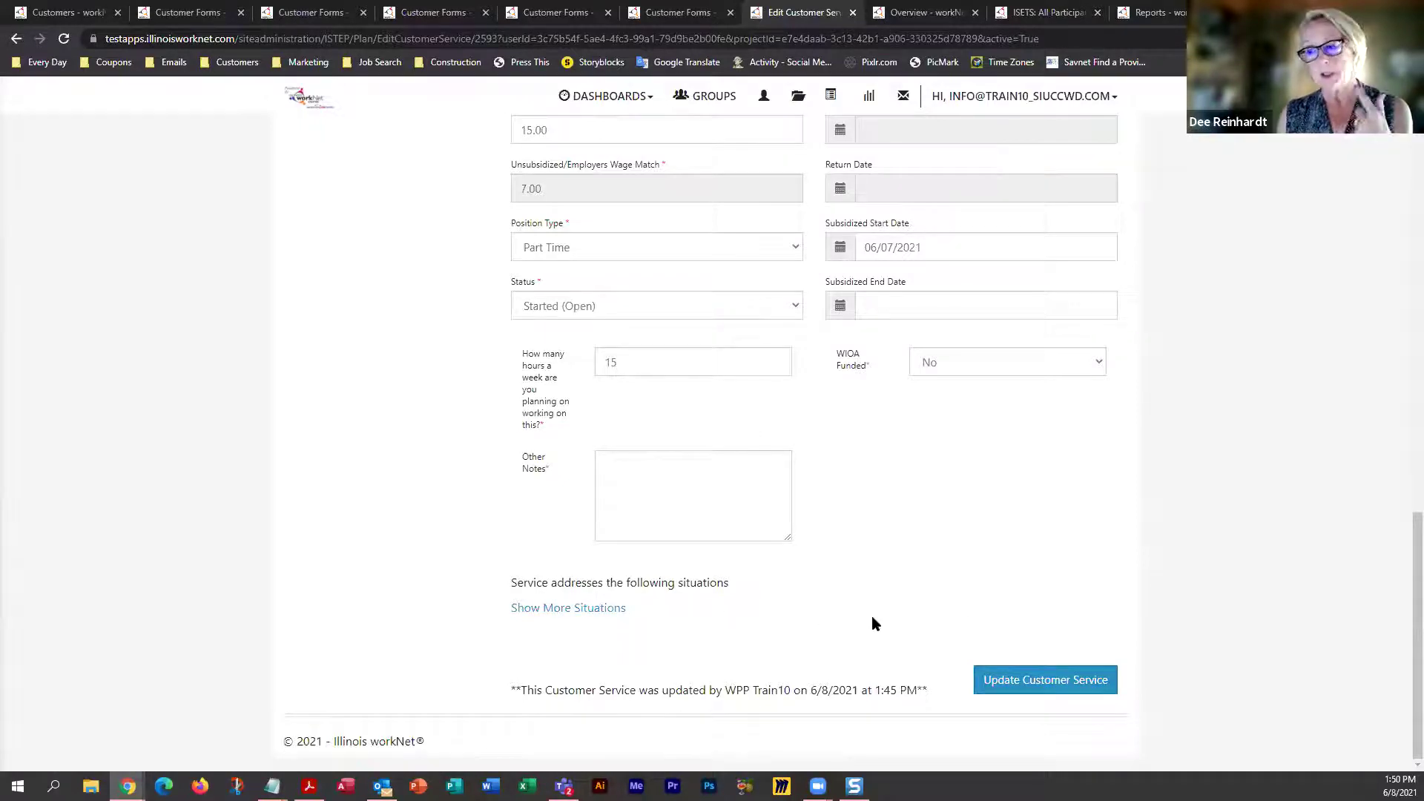
scroll(873, 623, up, 12)
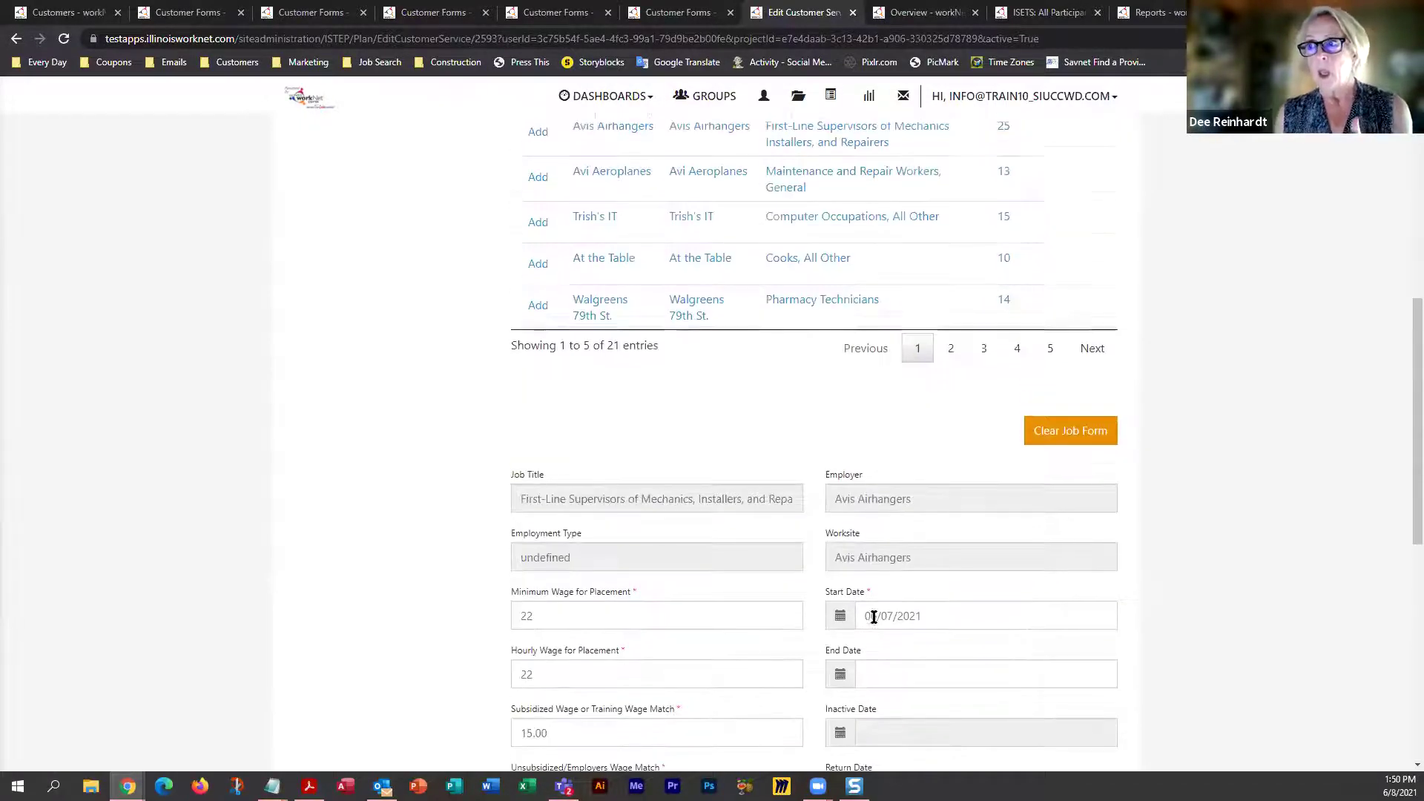
scroll(874, 617, up, 3)
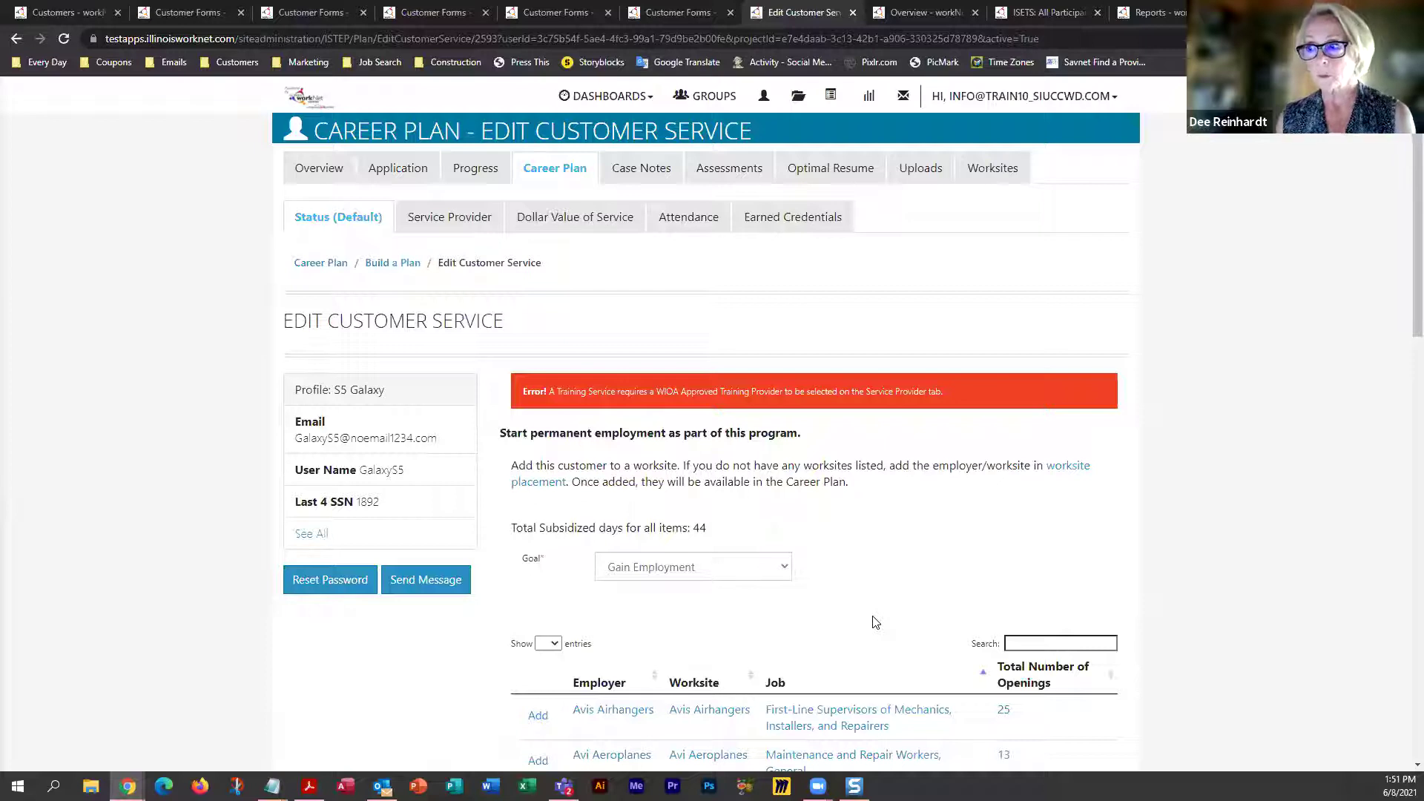
Go from the Attendance subtab through Career Plan to the customer's Worksites tab
click(691, 220)
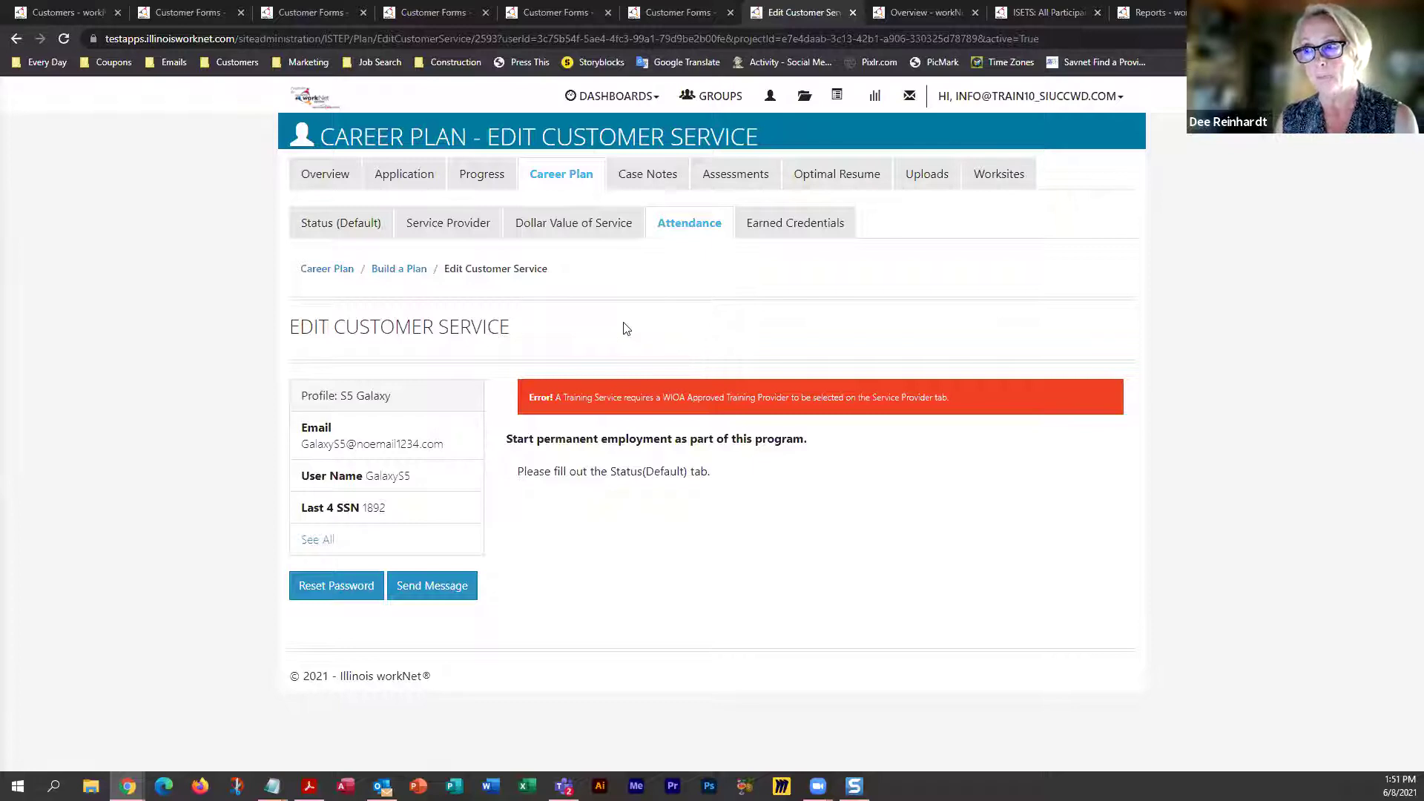
click(563, 177)
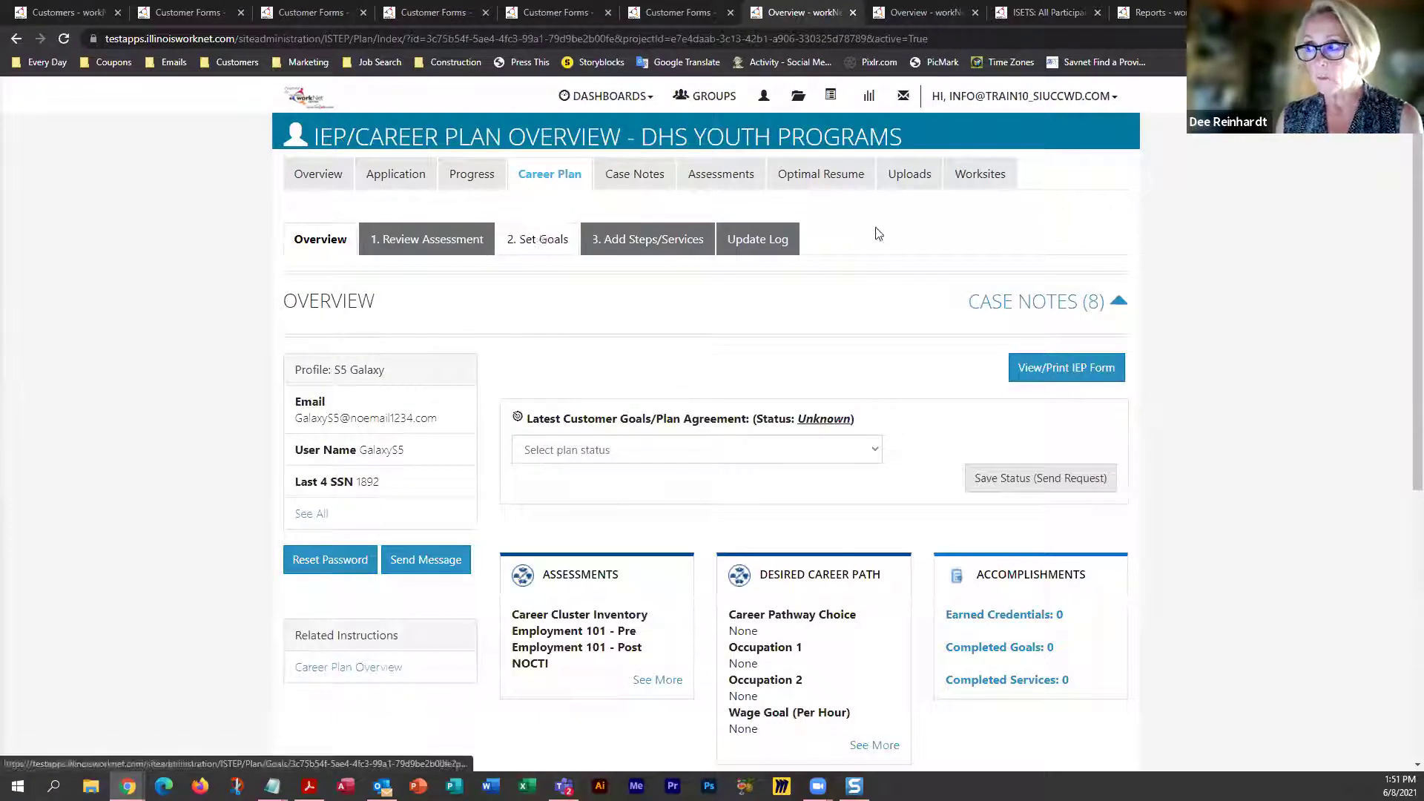
click(980, 178)
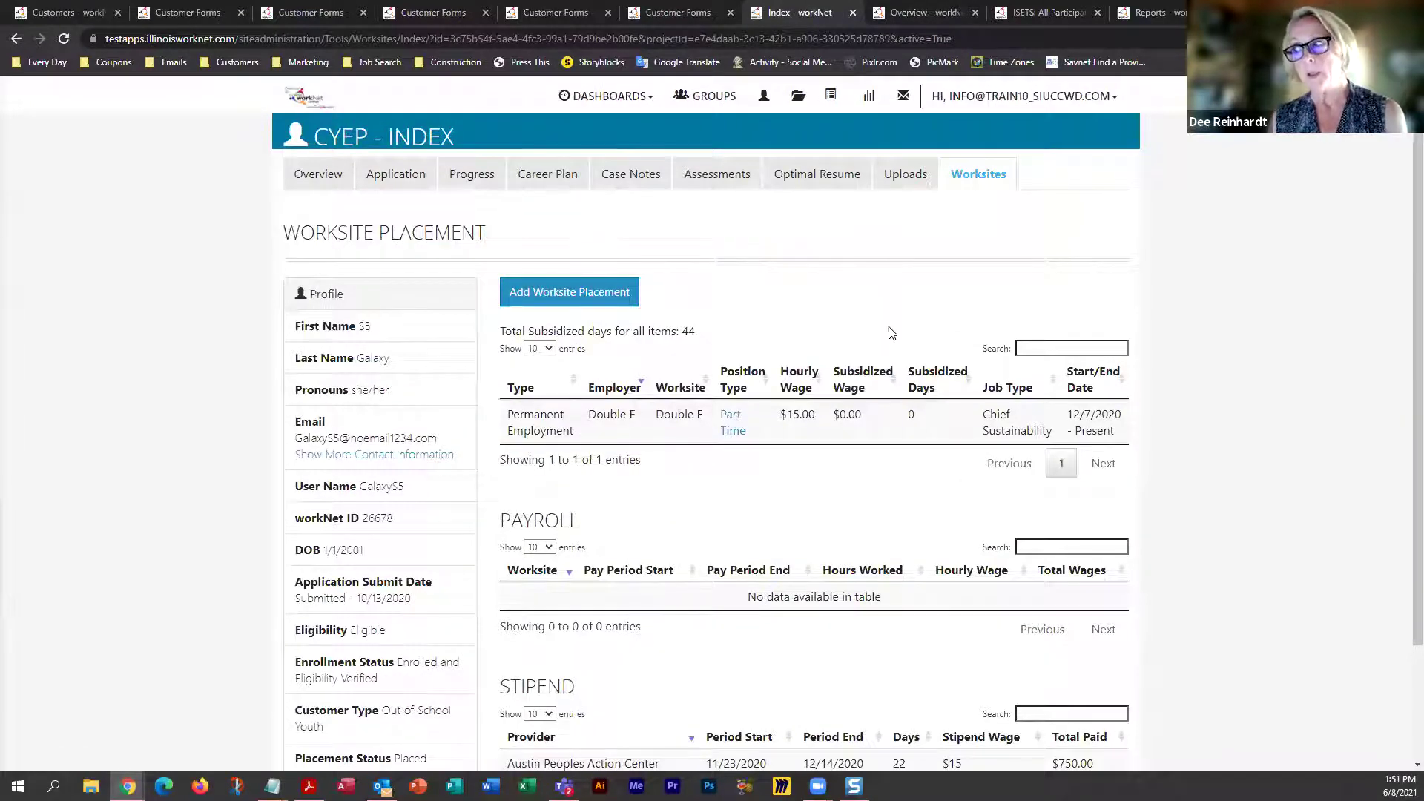
scroll(882, 331, down, 2)
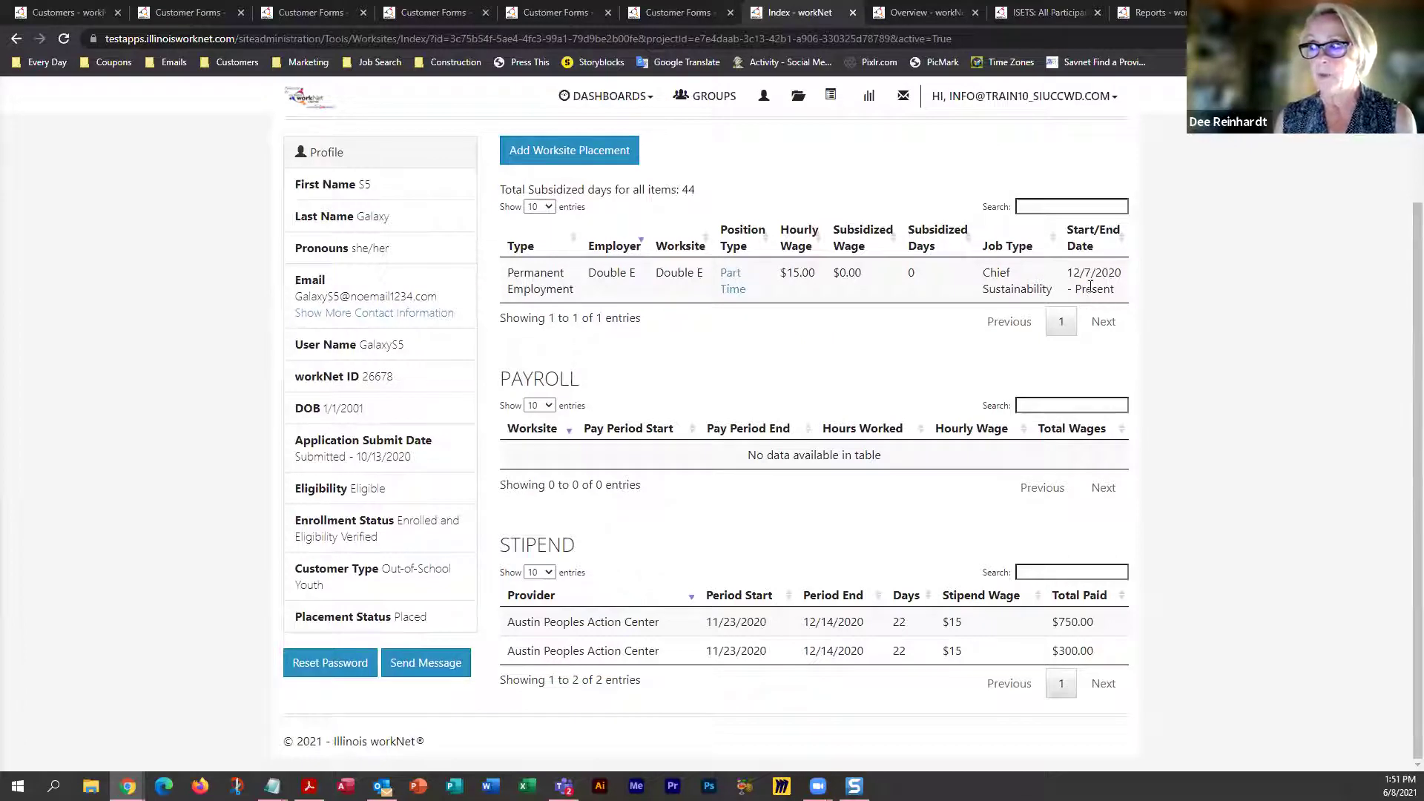
drag(1068, 272, 1122, 295)
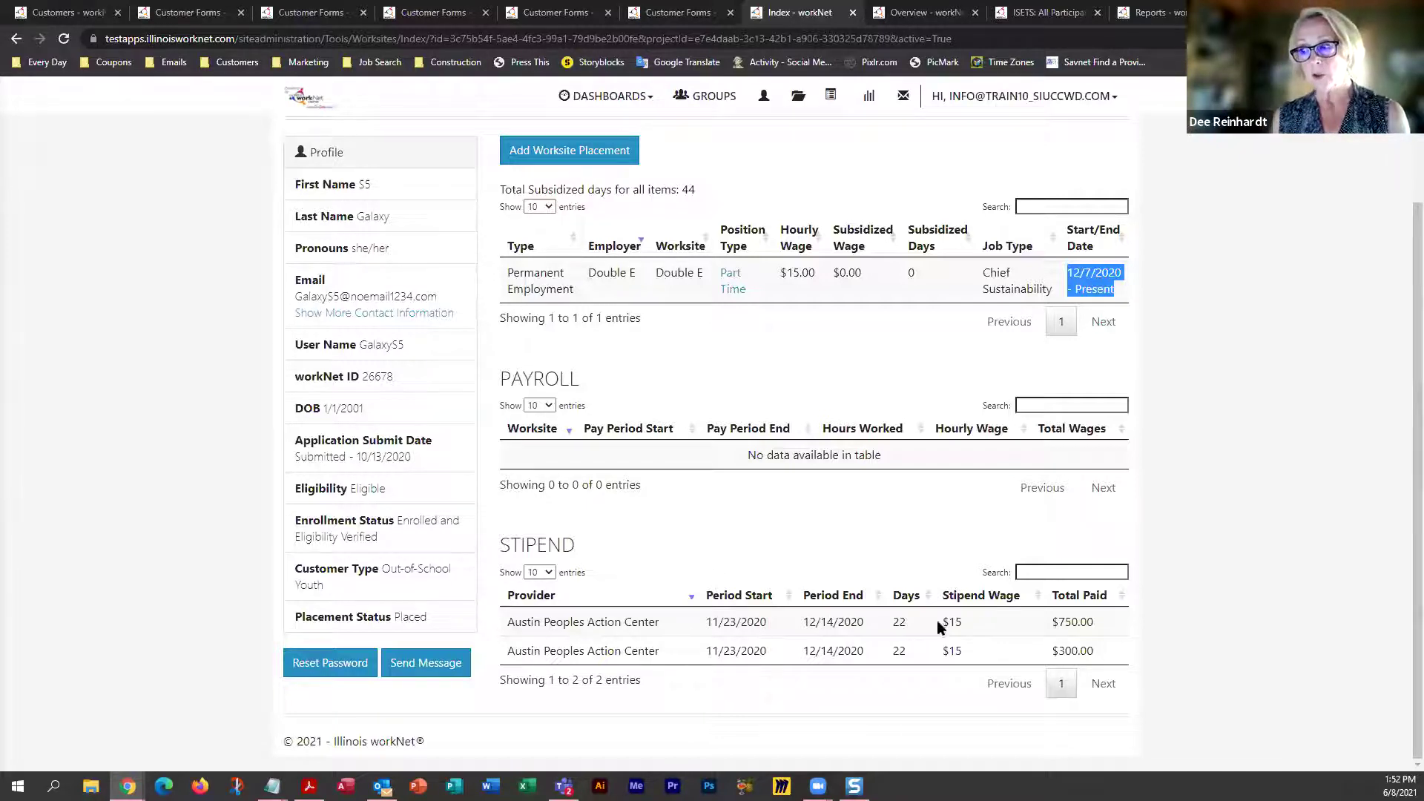
mouse_move(894, 622)
mouse_down()
mouse_move(906, 651)
mouse_move(911, 623)
mouse_up()
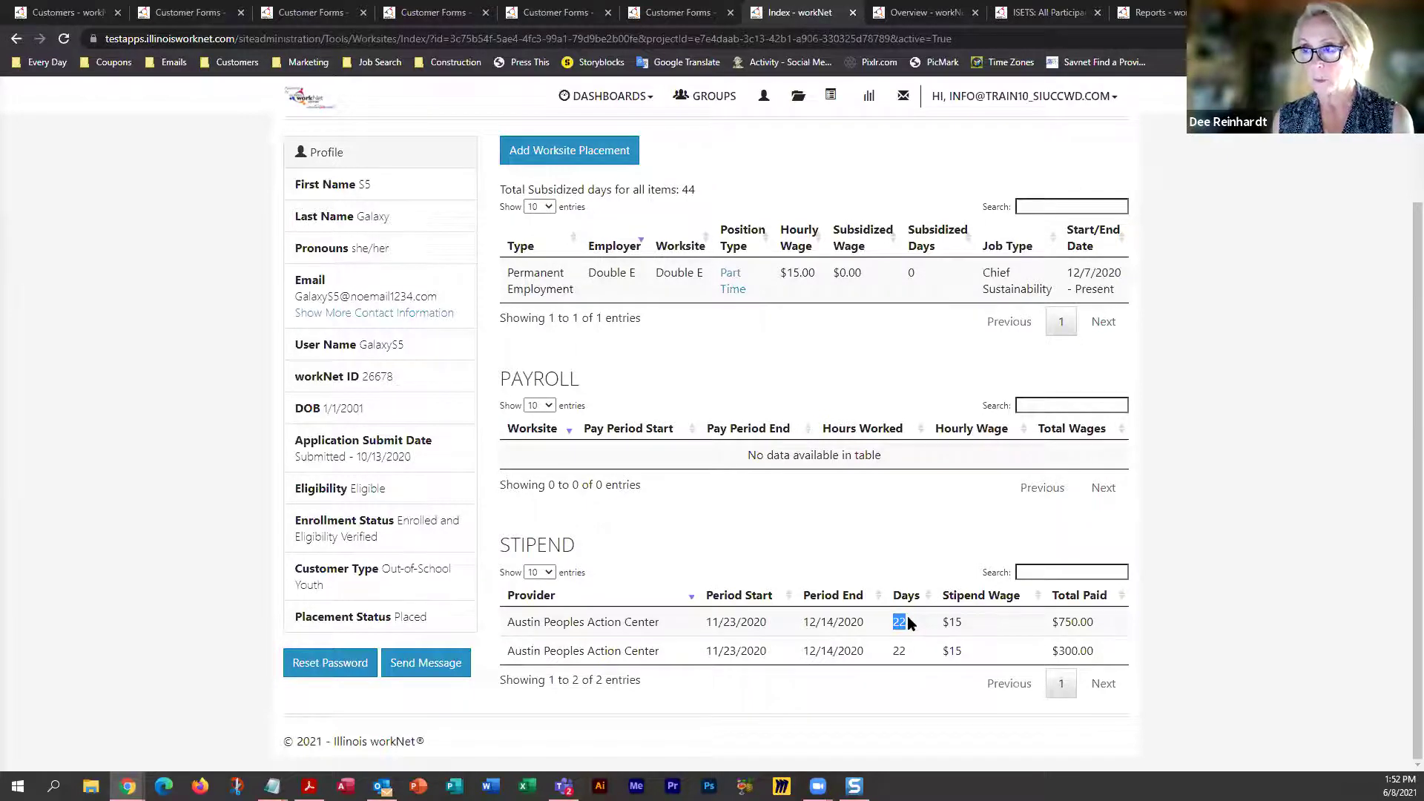
scroll(908, 622, up, 2)
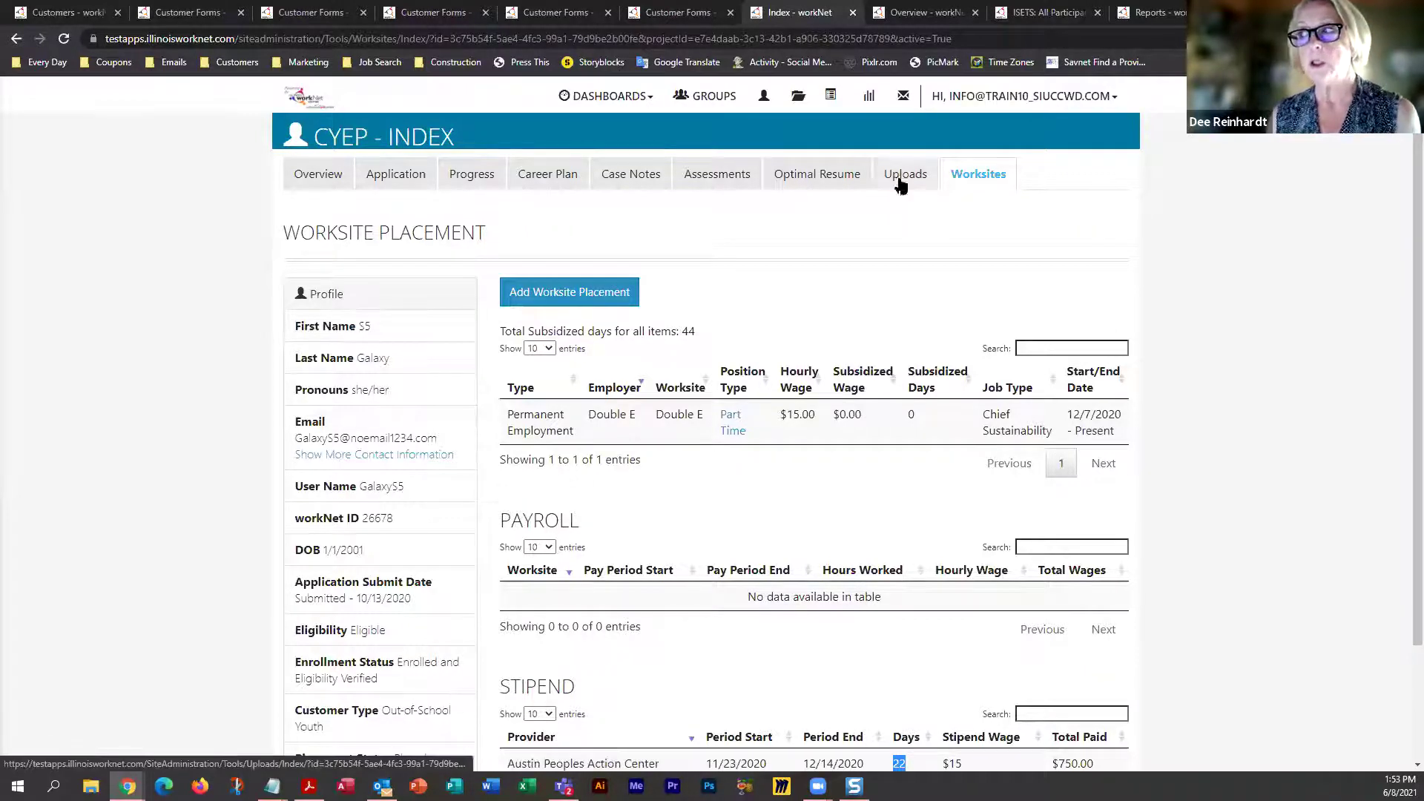
Open the Uploads tab's Upload File form, view its Category list, then close it unused
click(911, 181)
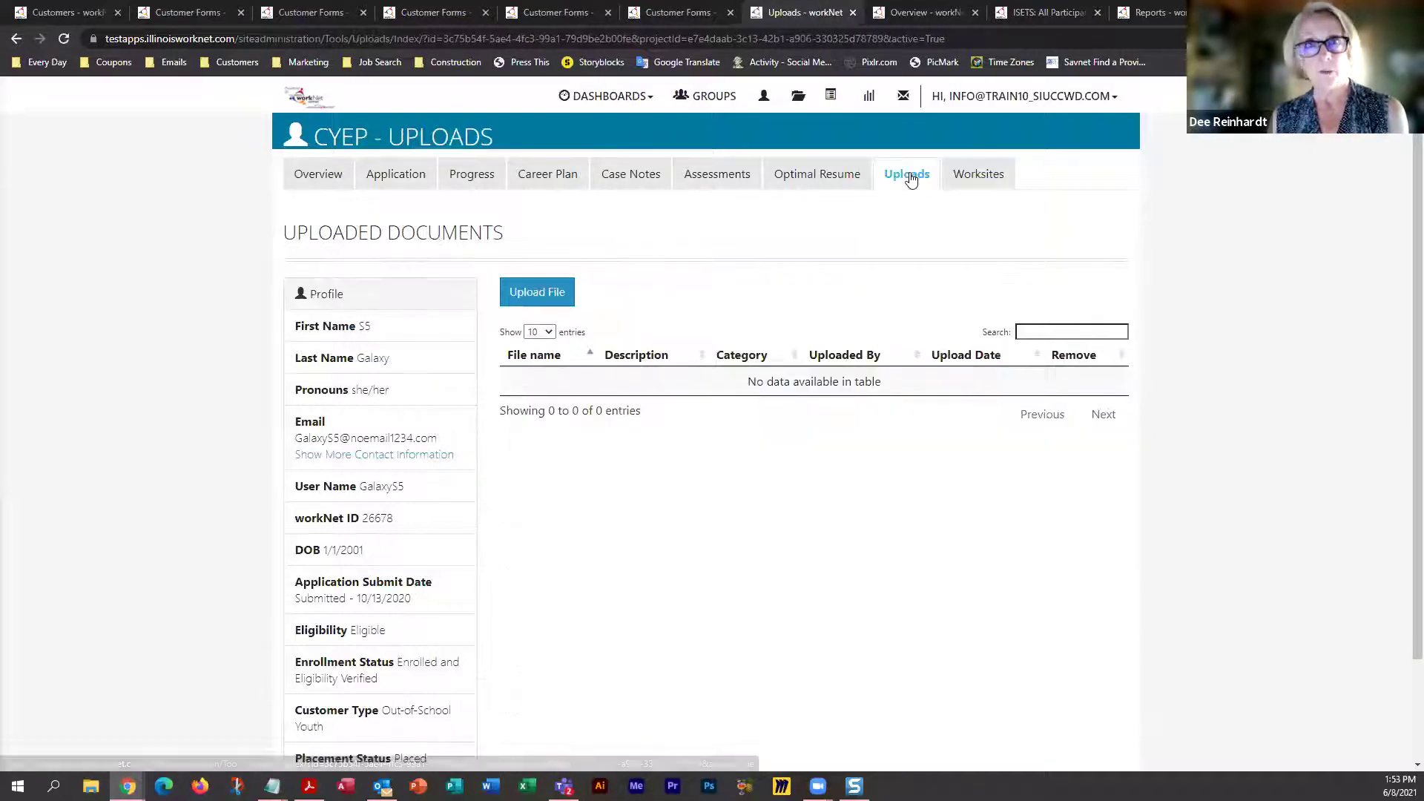
click(540, 300)
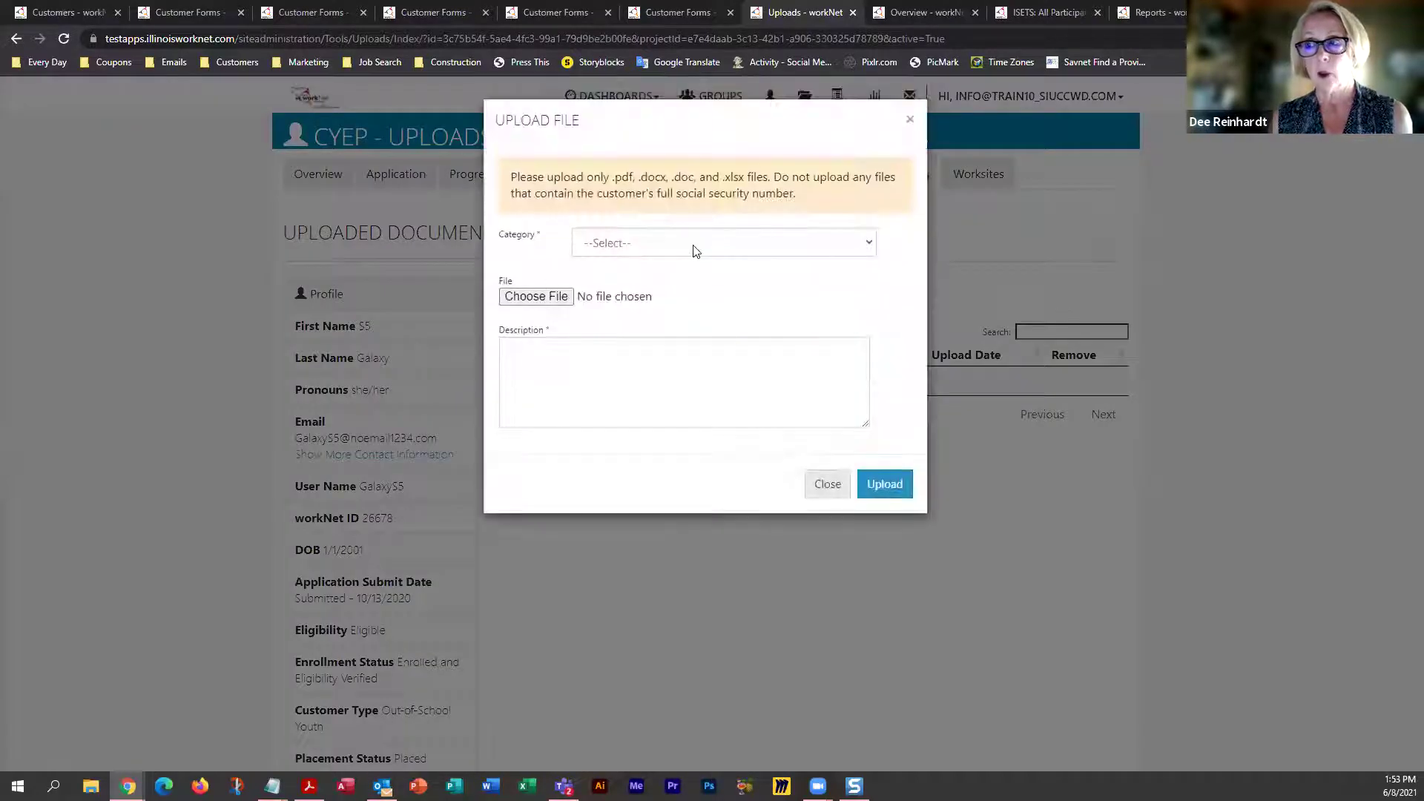
click(695, 251)
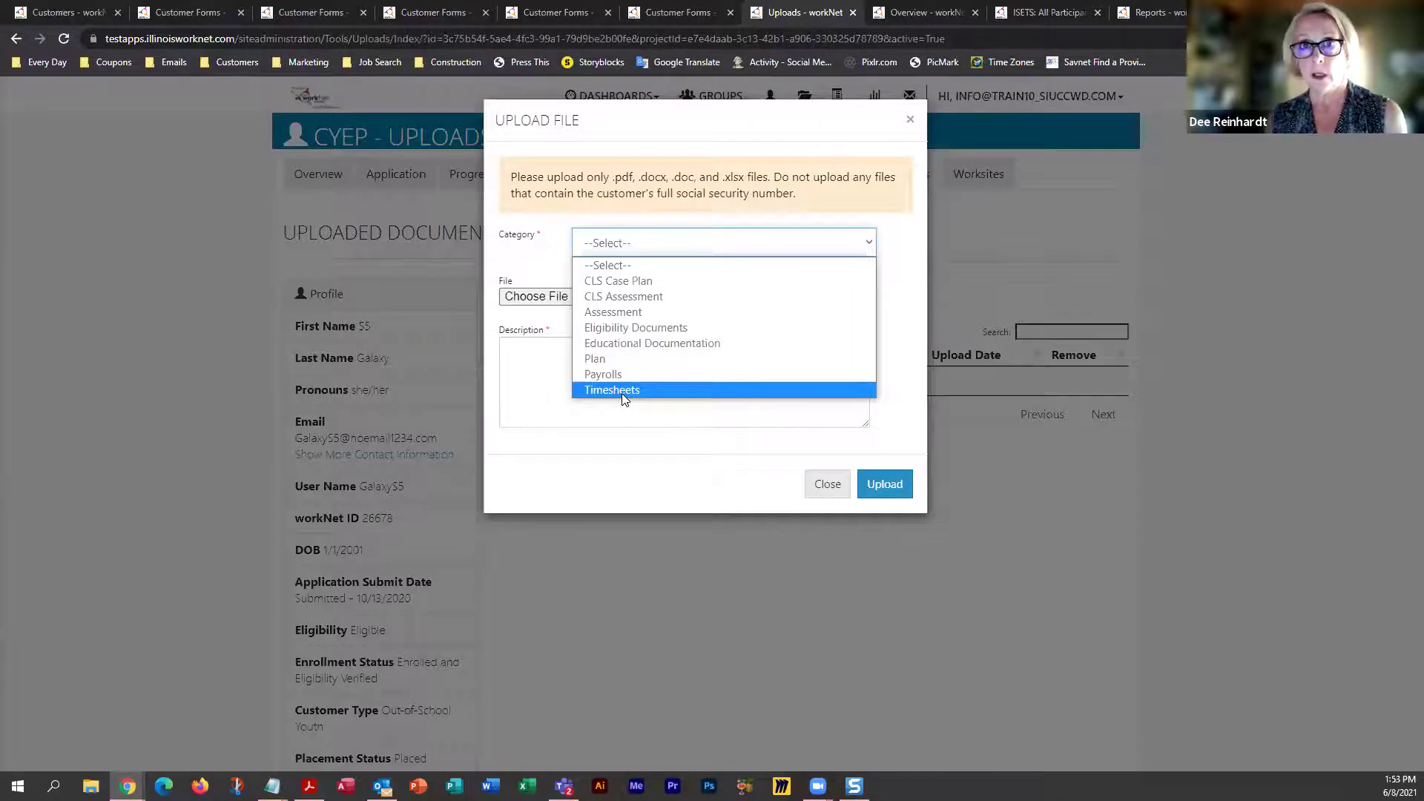
click(829, 486)
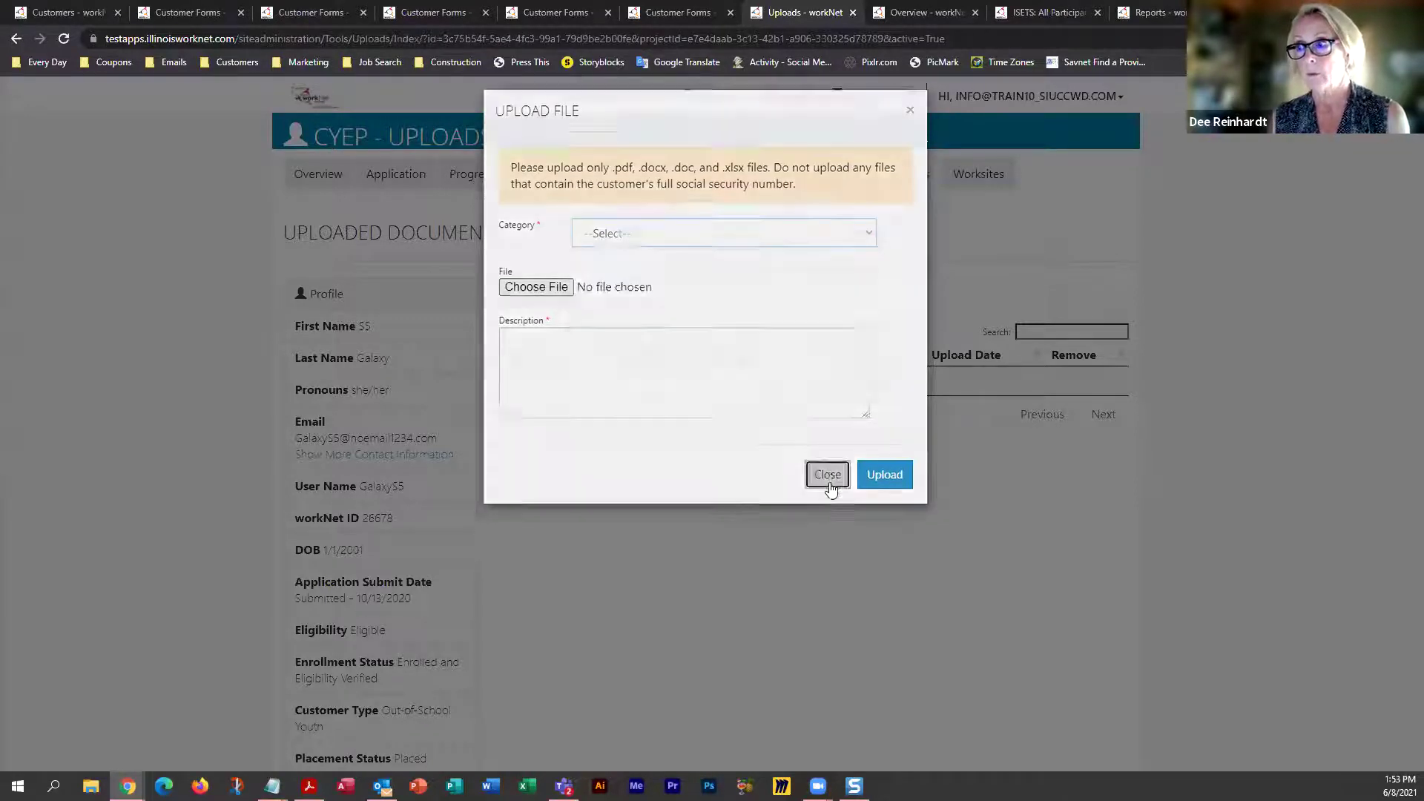
click(830, 486)
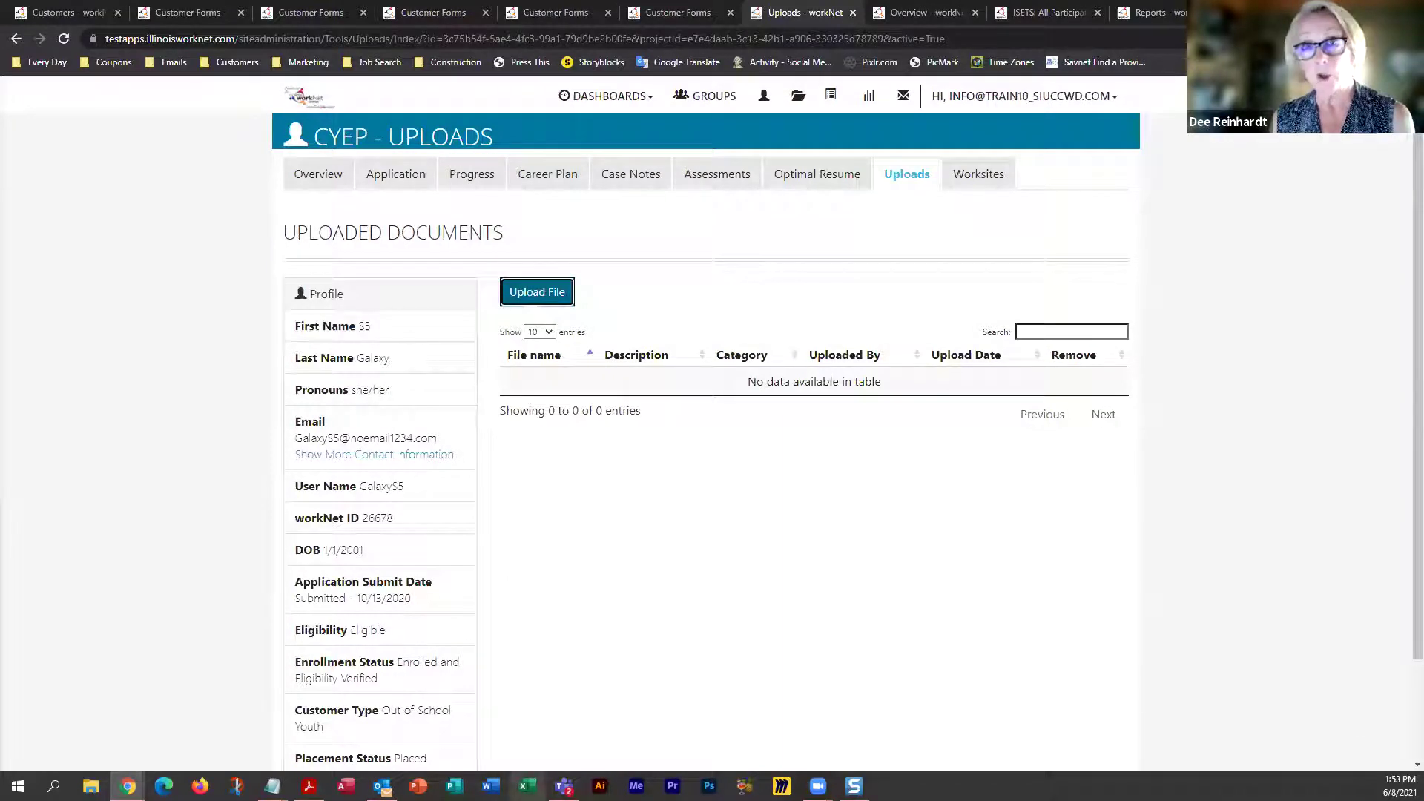
Switch to Excel from the taskbar to reach its Home screen
click(527, 786)
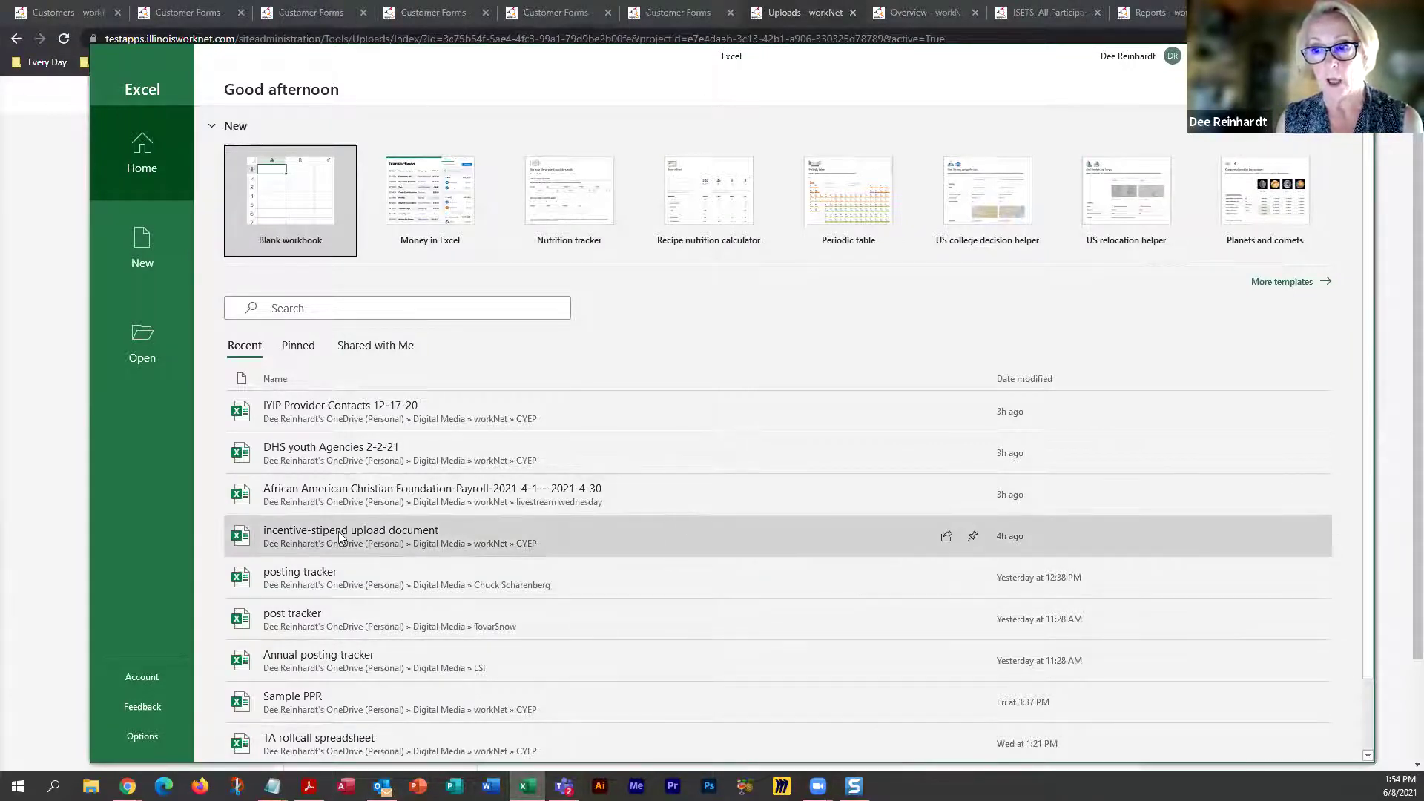
click(282, 533)
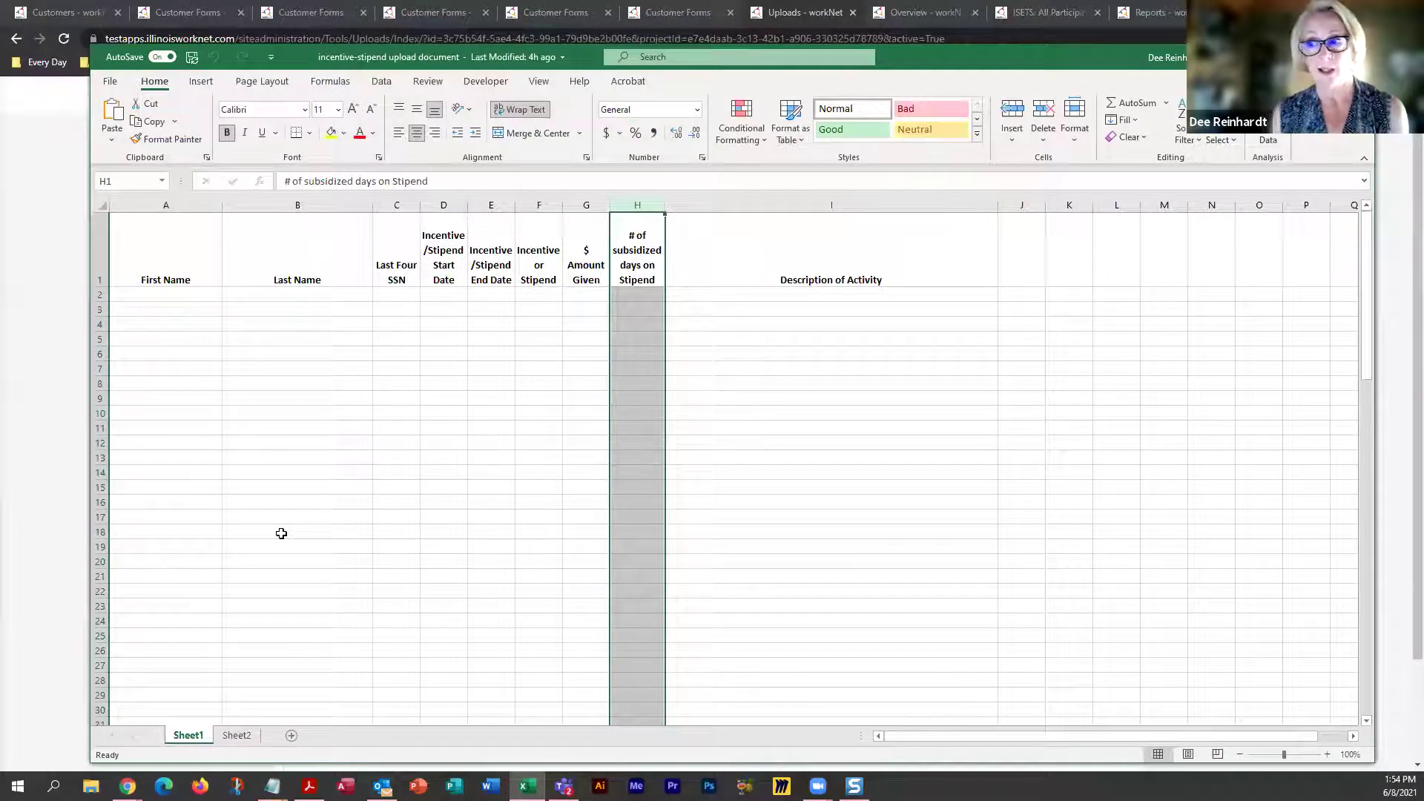
click(178, 236)
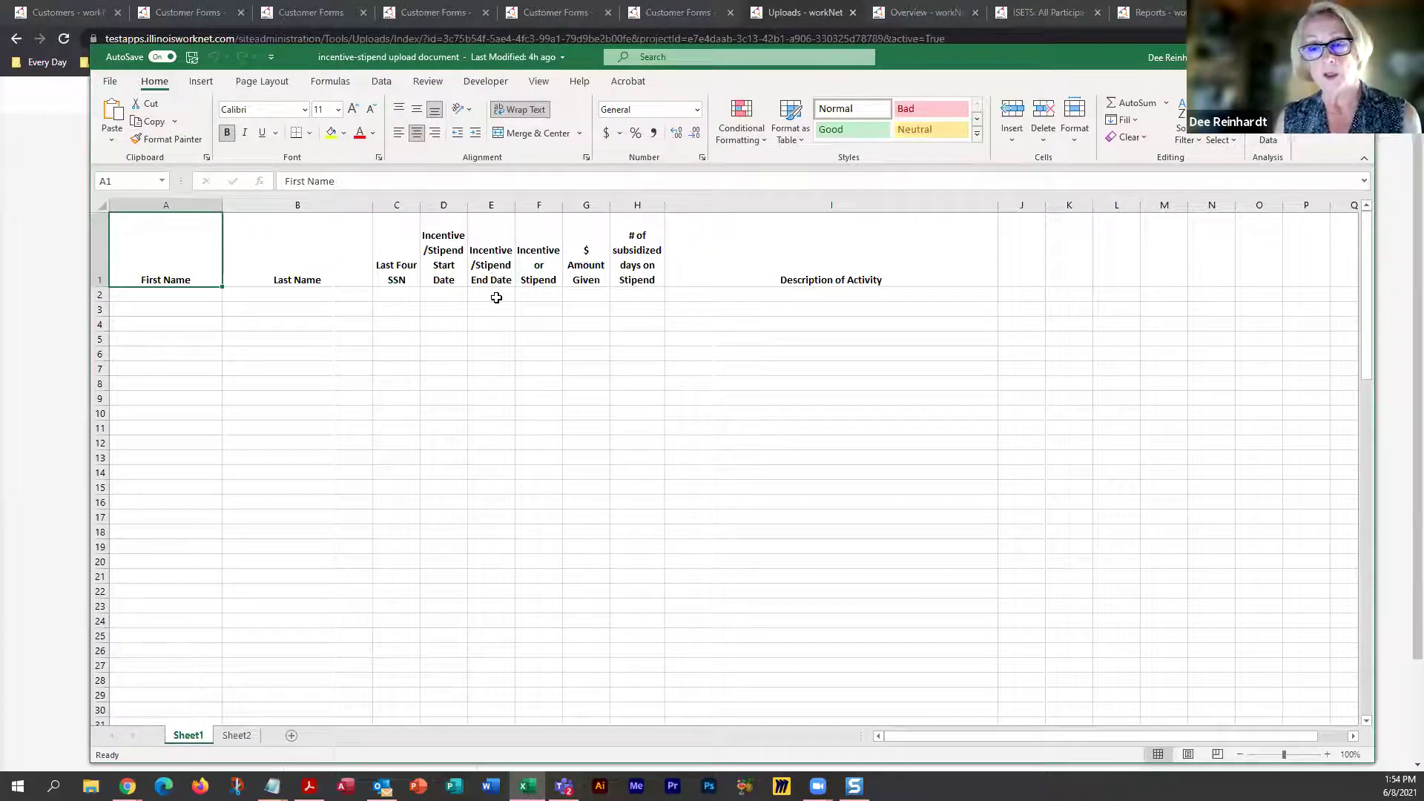
click(555, 295)
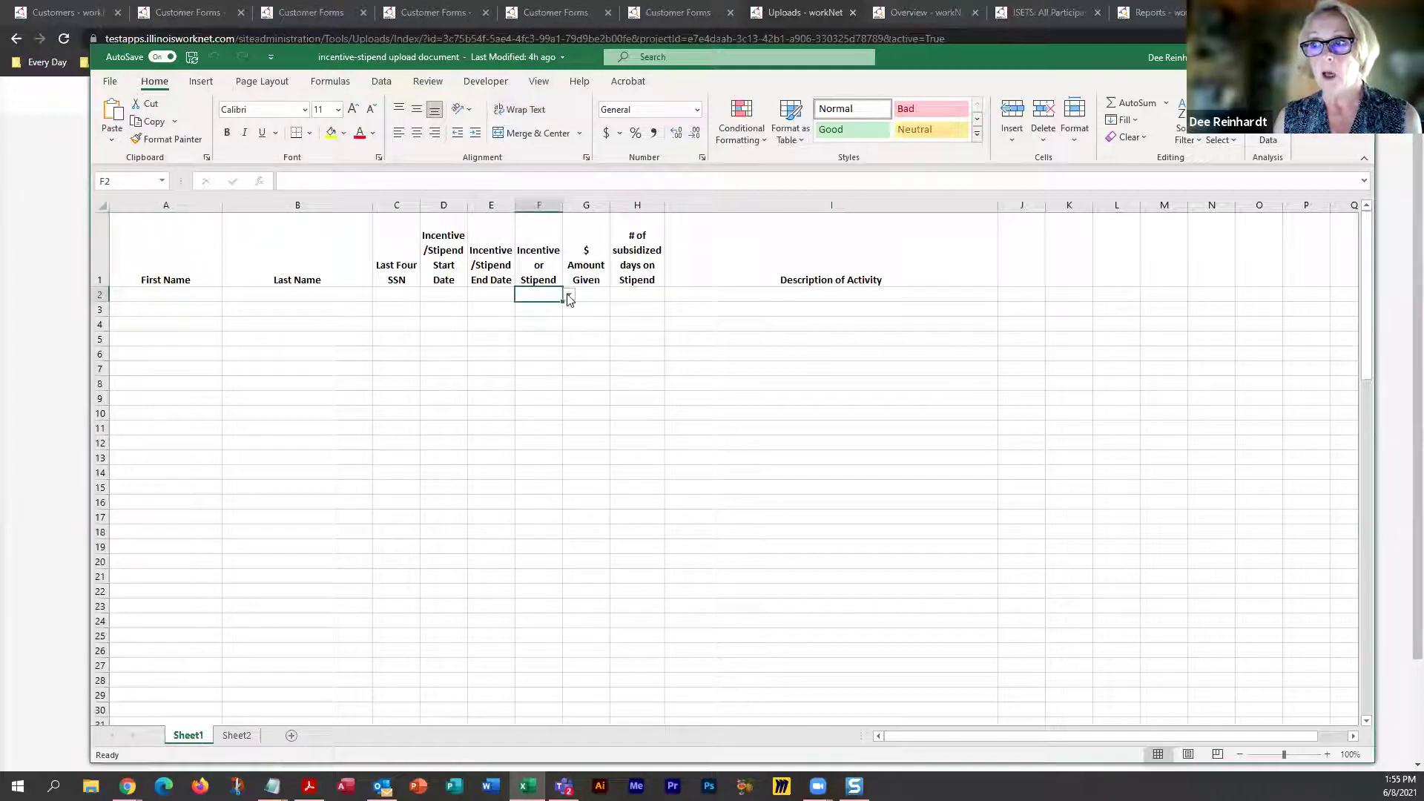
click(569, 296)
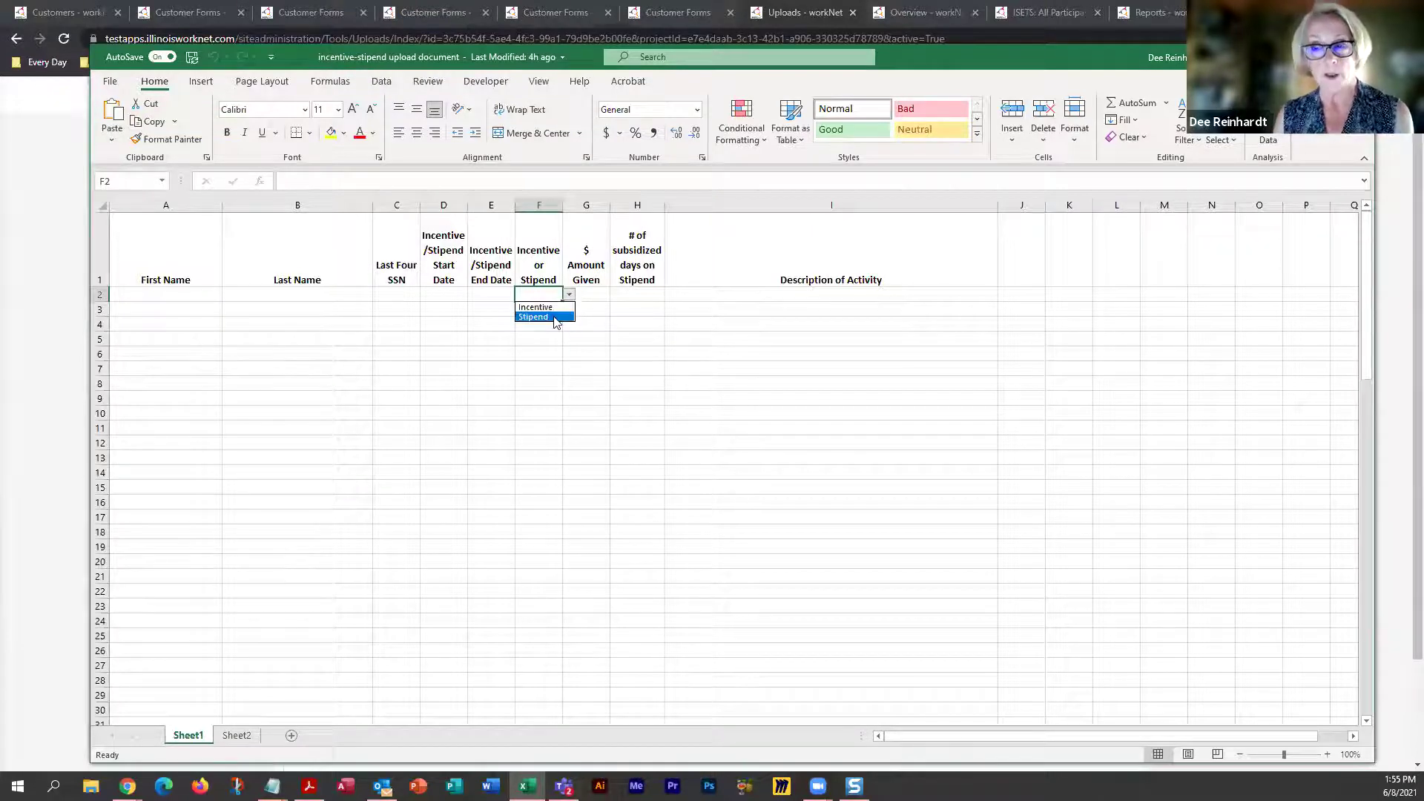
click(588, 292)
click(591, 293)
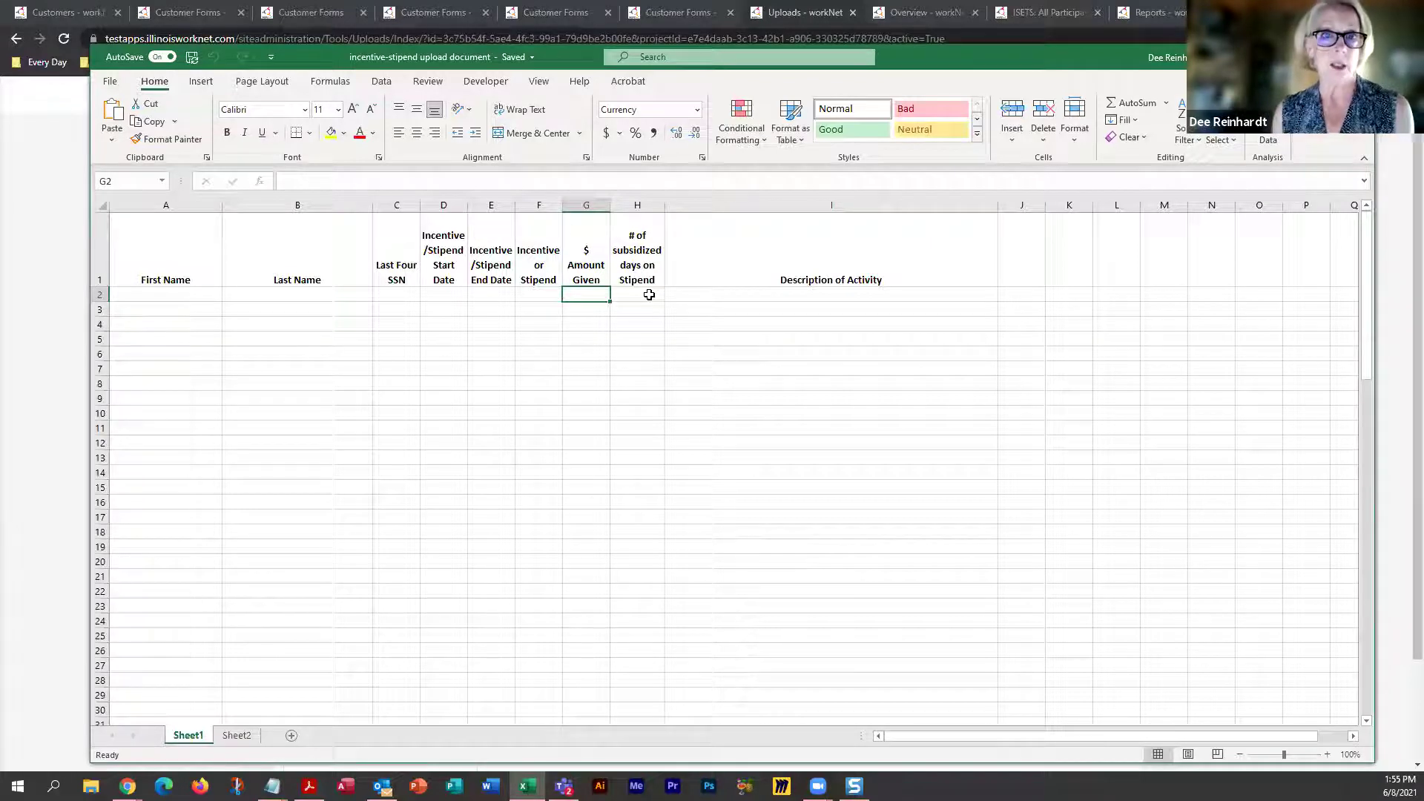
click(722, 295)
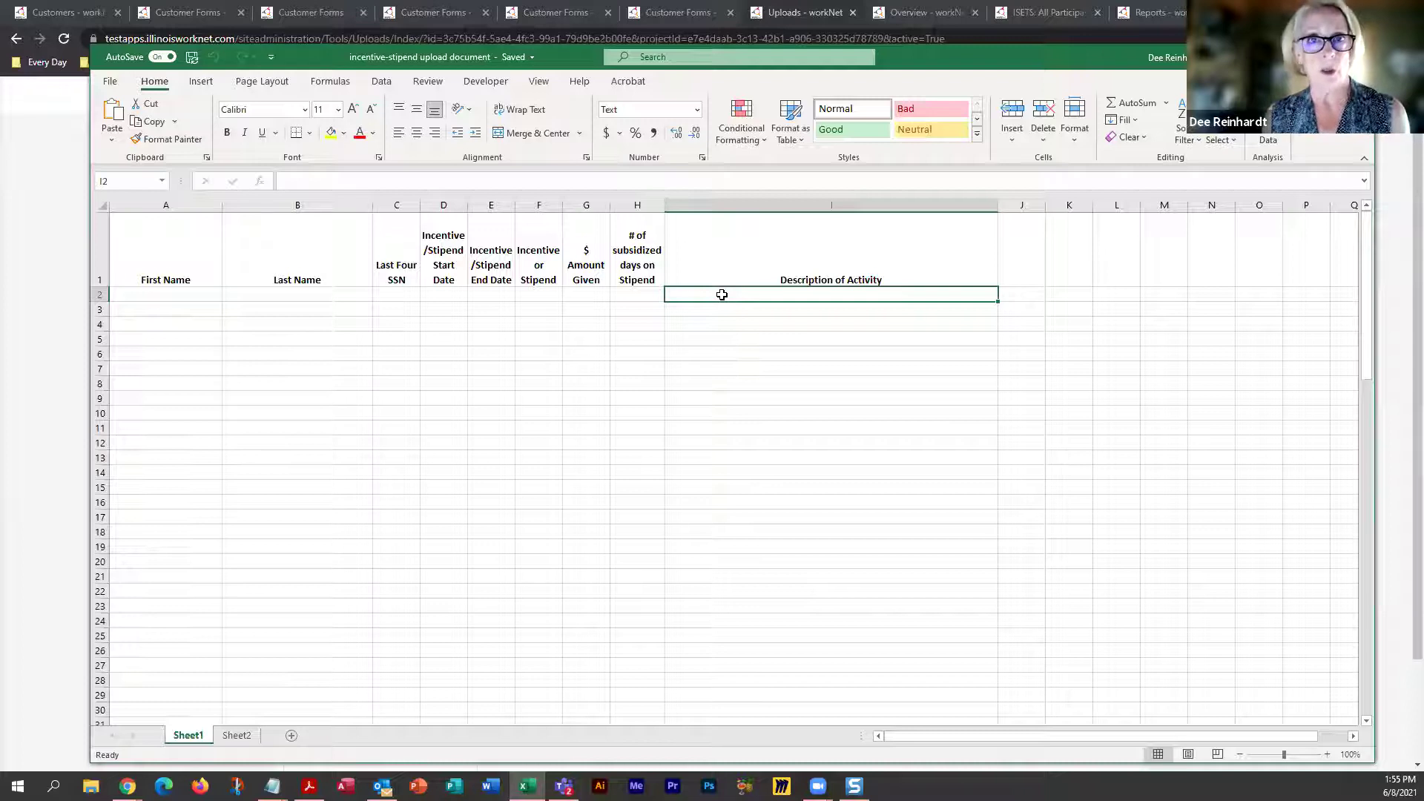
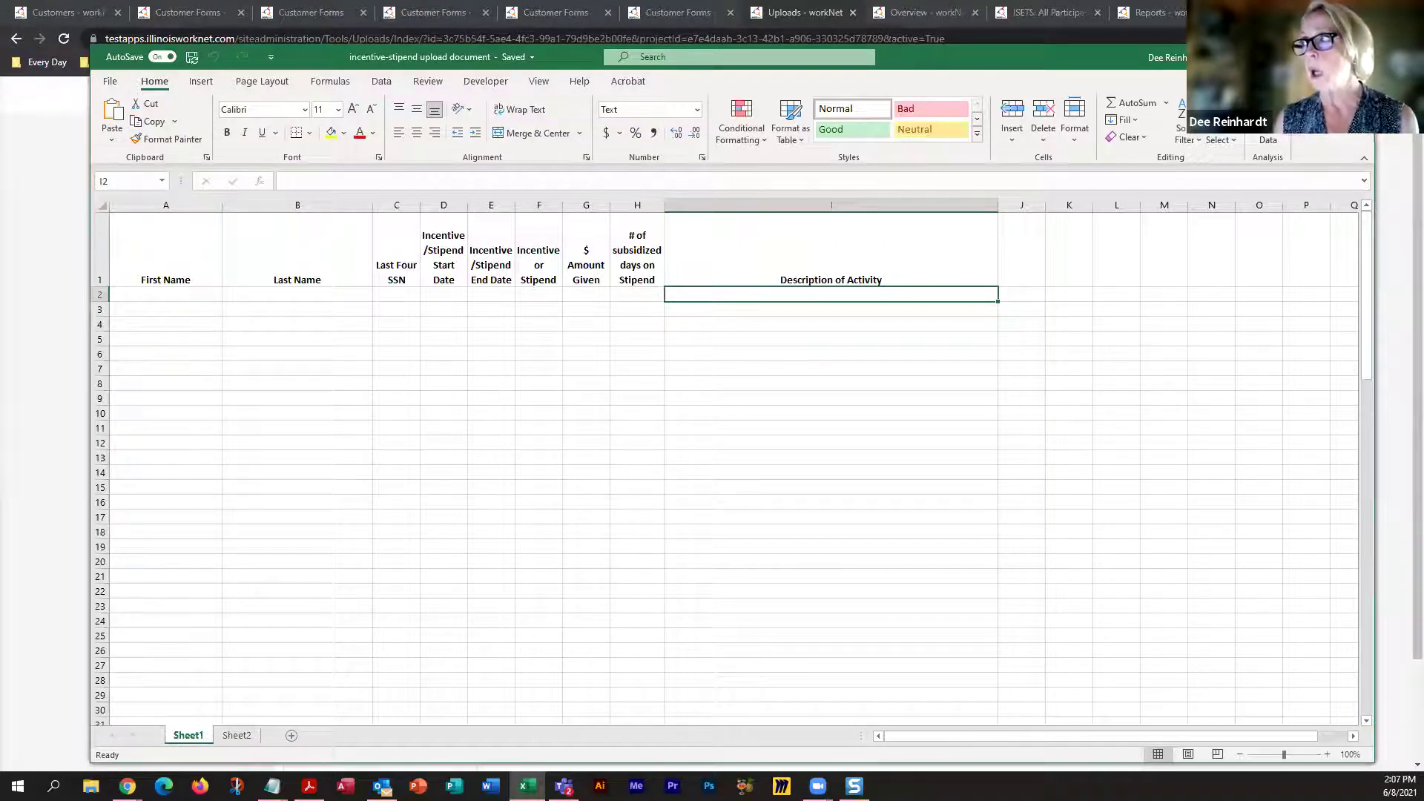
Bring Chrome back and cycle through the open workNet pages to the CYEP Uploads page
click(1290, 57)
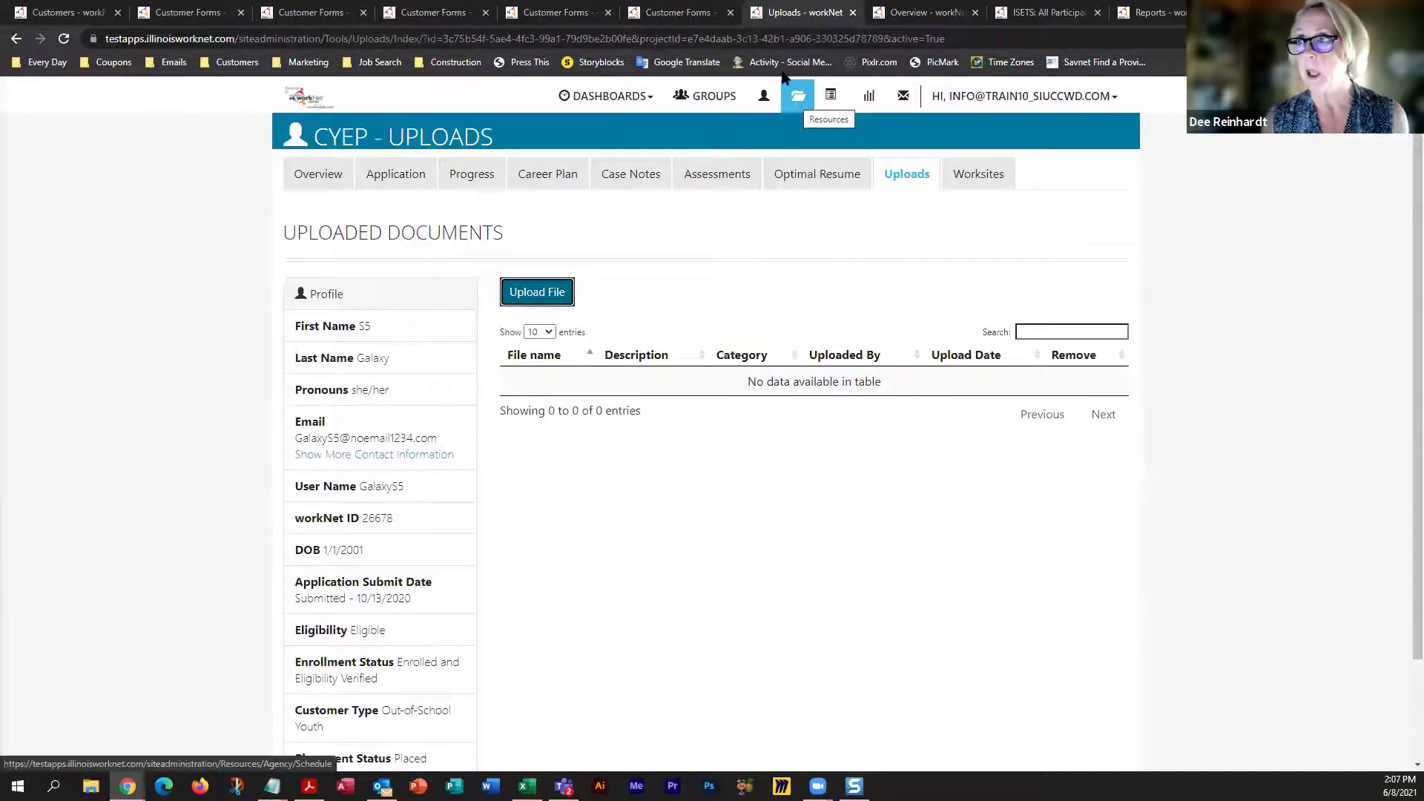
click(671, 12)
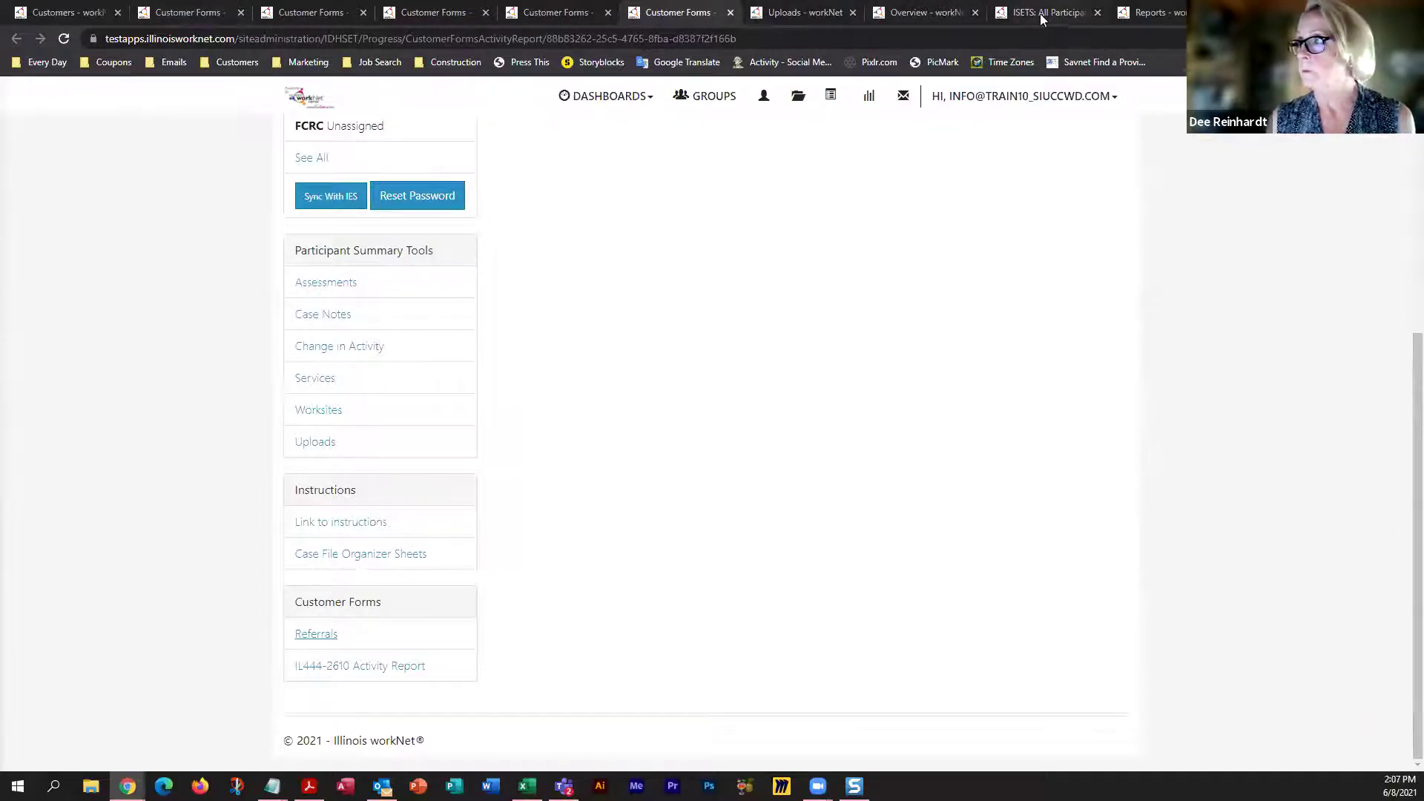
click(1120, 13)
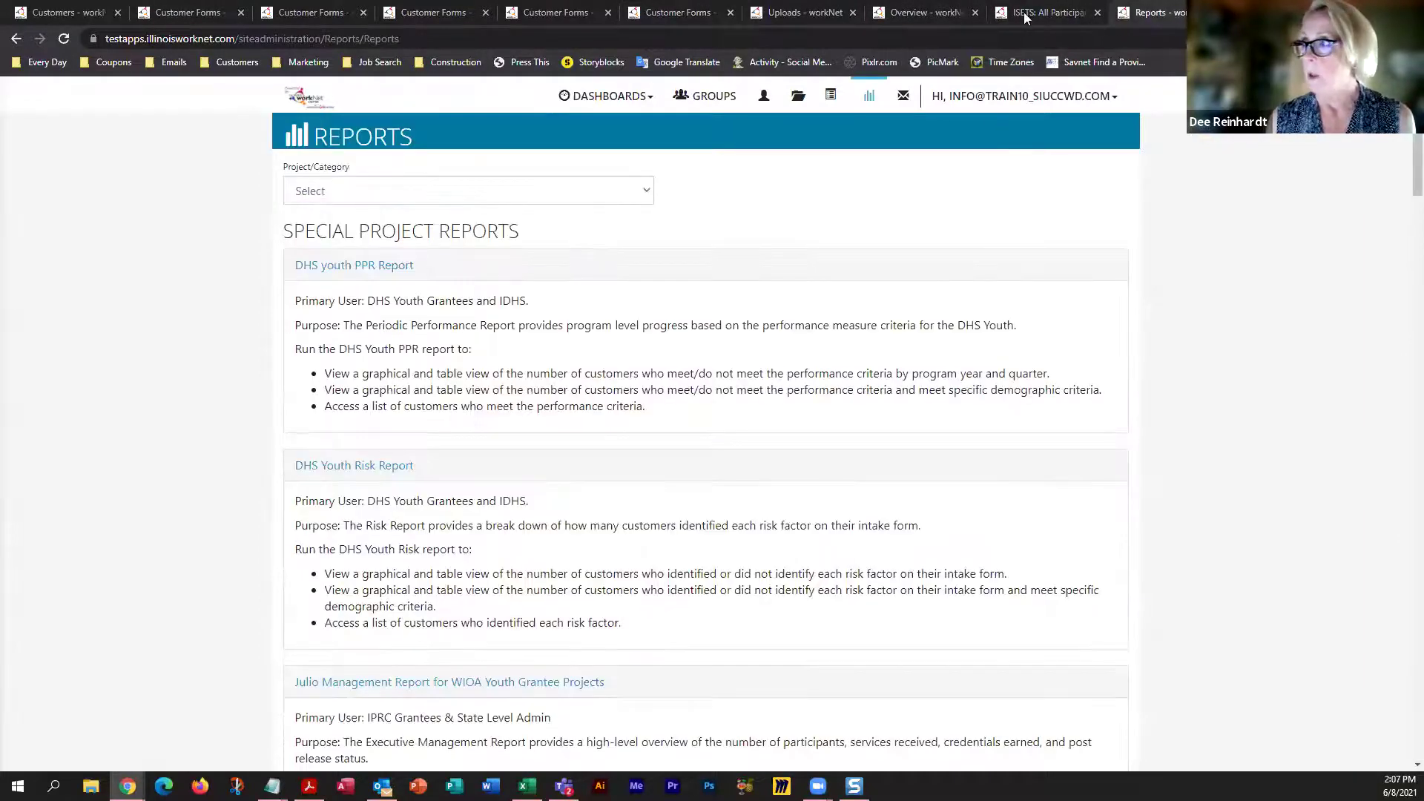
click(910, 13)
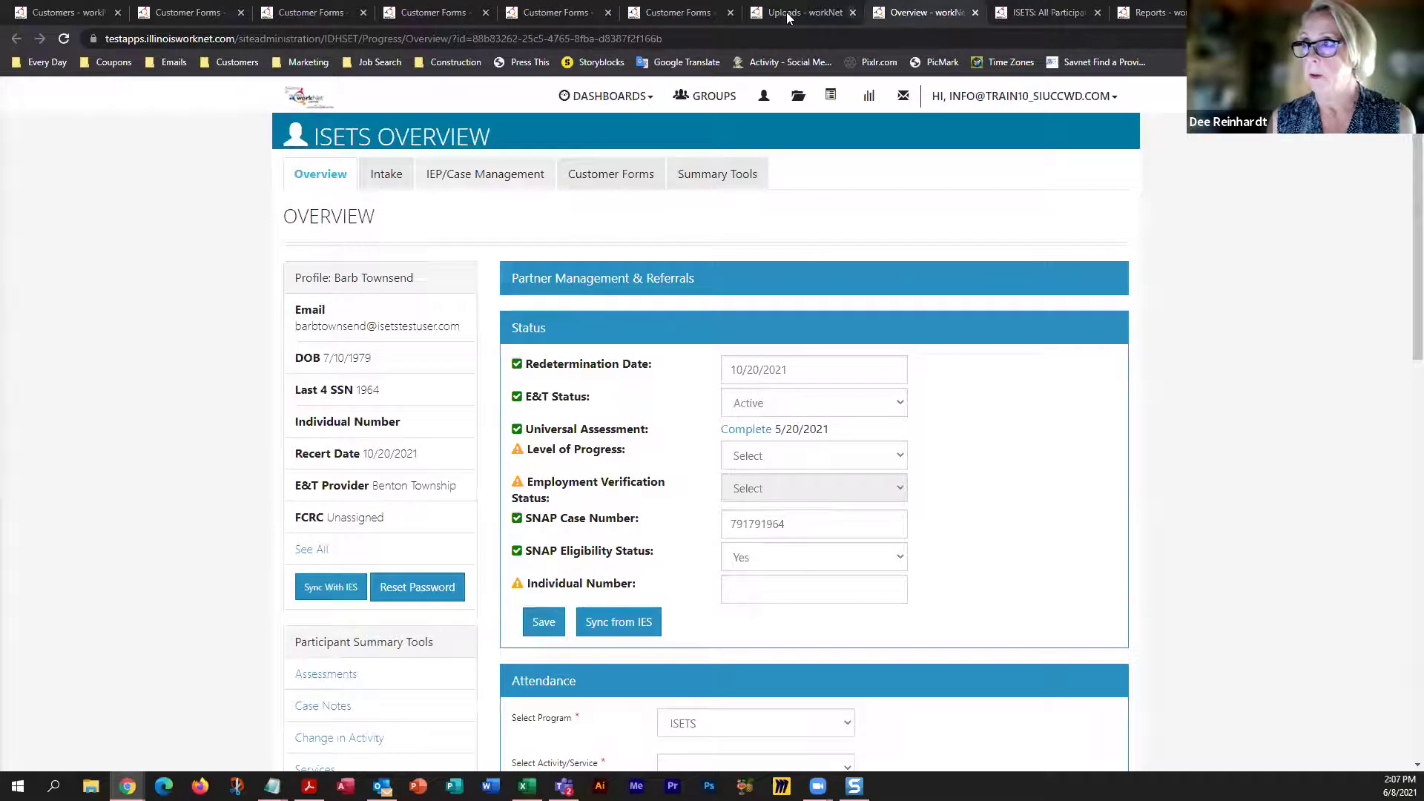
click(787, 15)
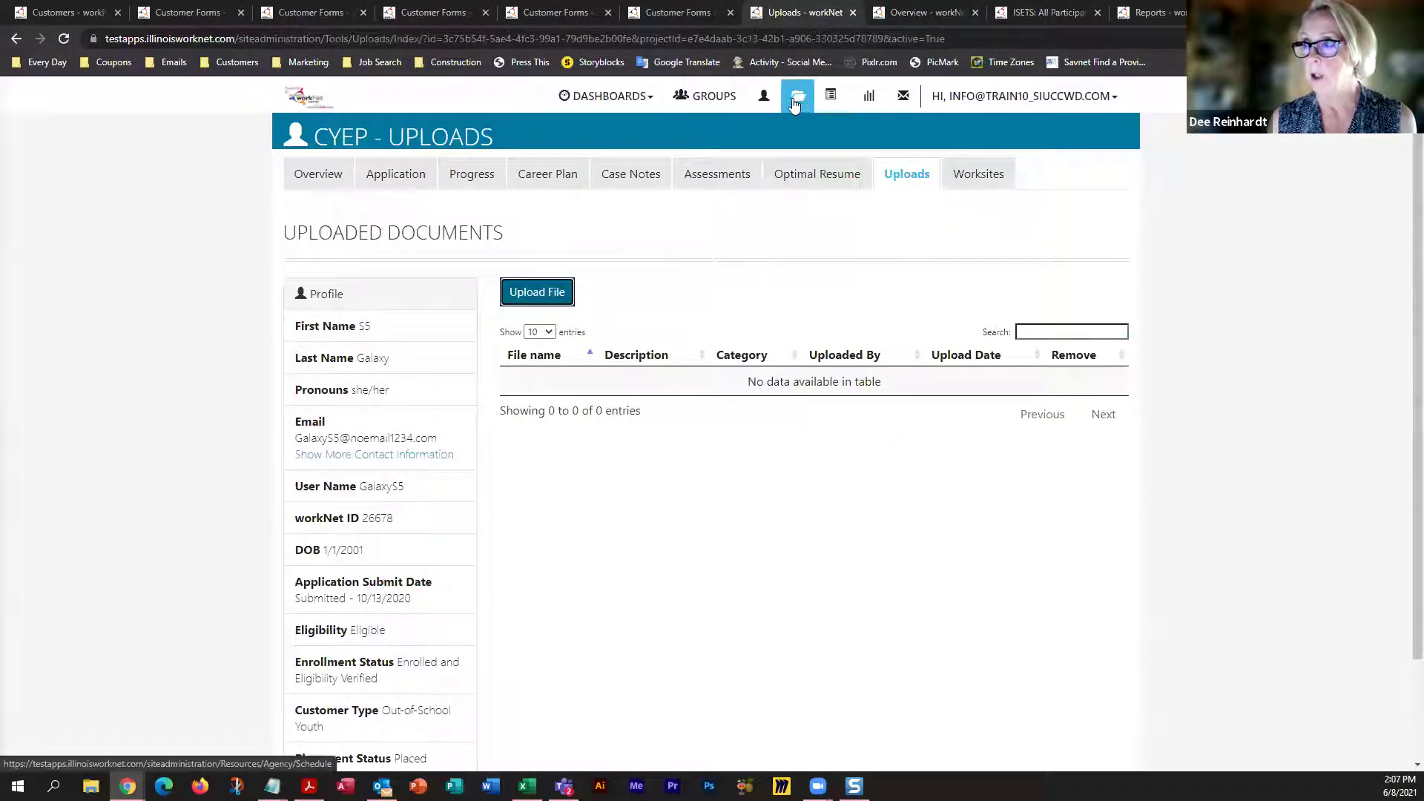
Close the extra Overview, ISETS and Reports pages
middle_click(1104, 15)
middle_click(1105, 15)
middle_click(1104, 14)
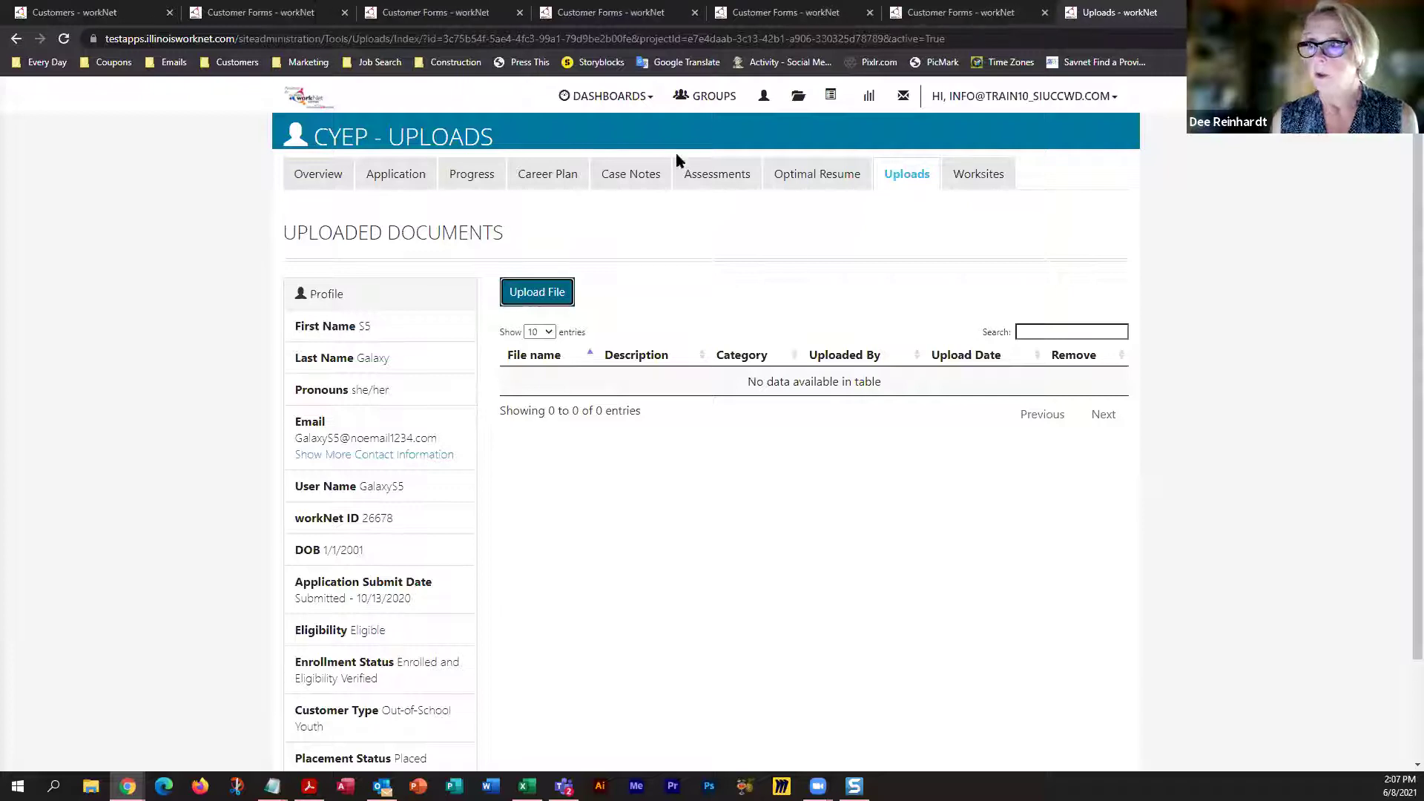
Filter Resources File Uploads to project CYEP and provider Austin Peoples Action Center, then begin a file upload
click(798, 104)
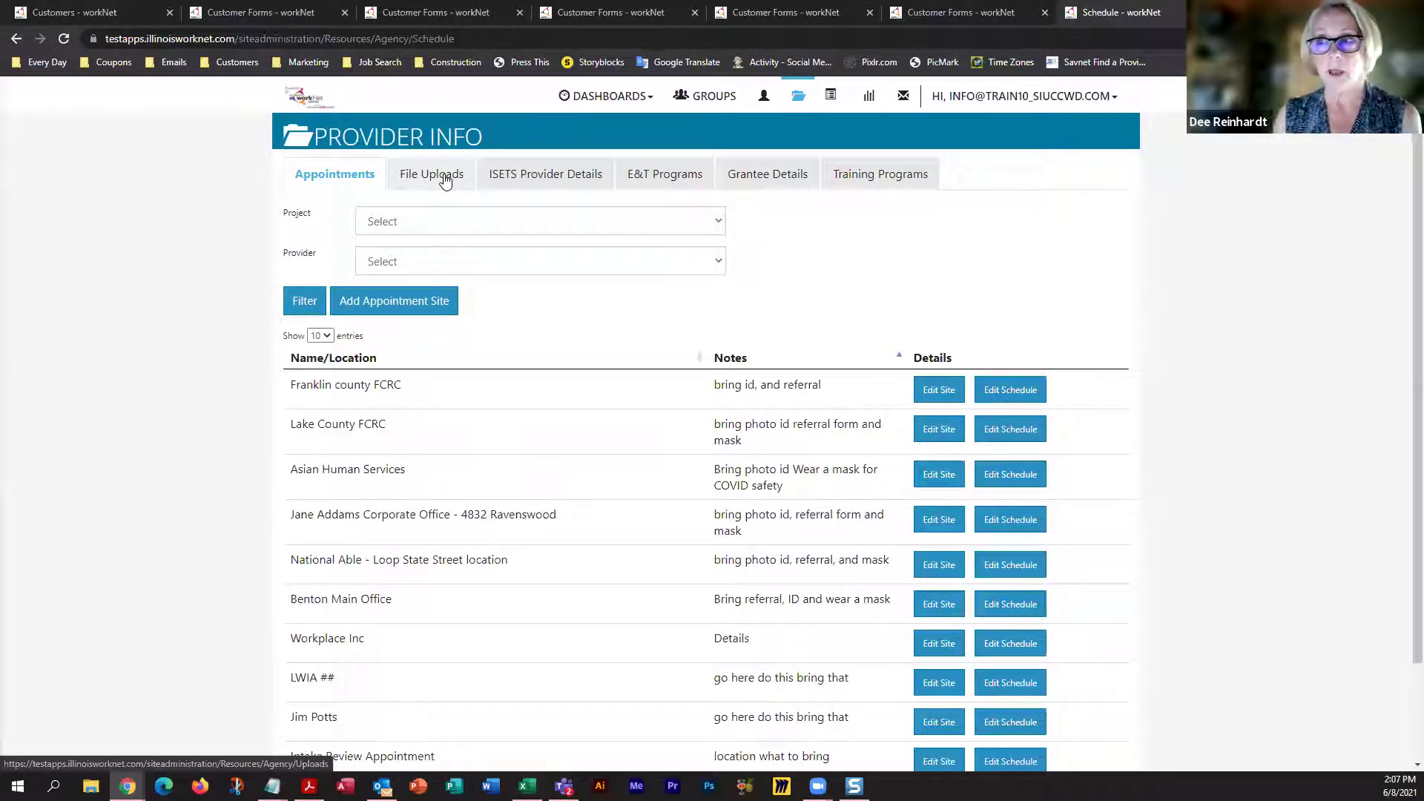
click(445, 180)
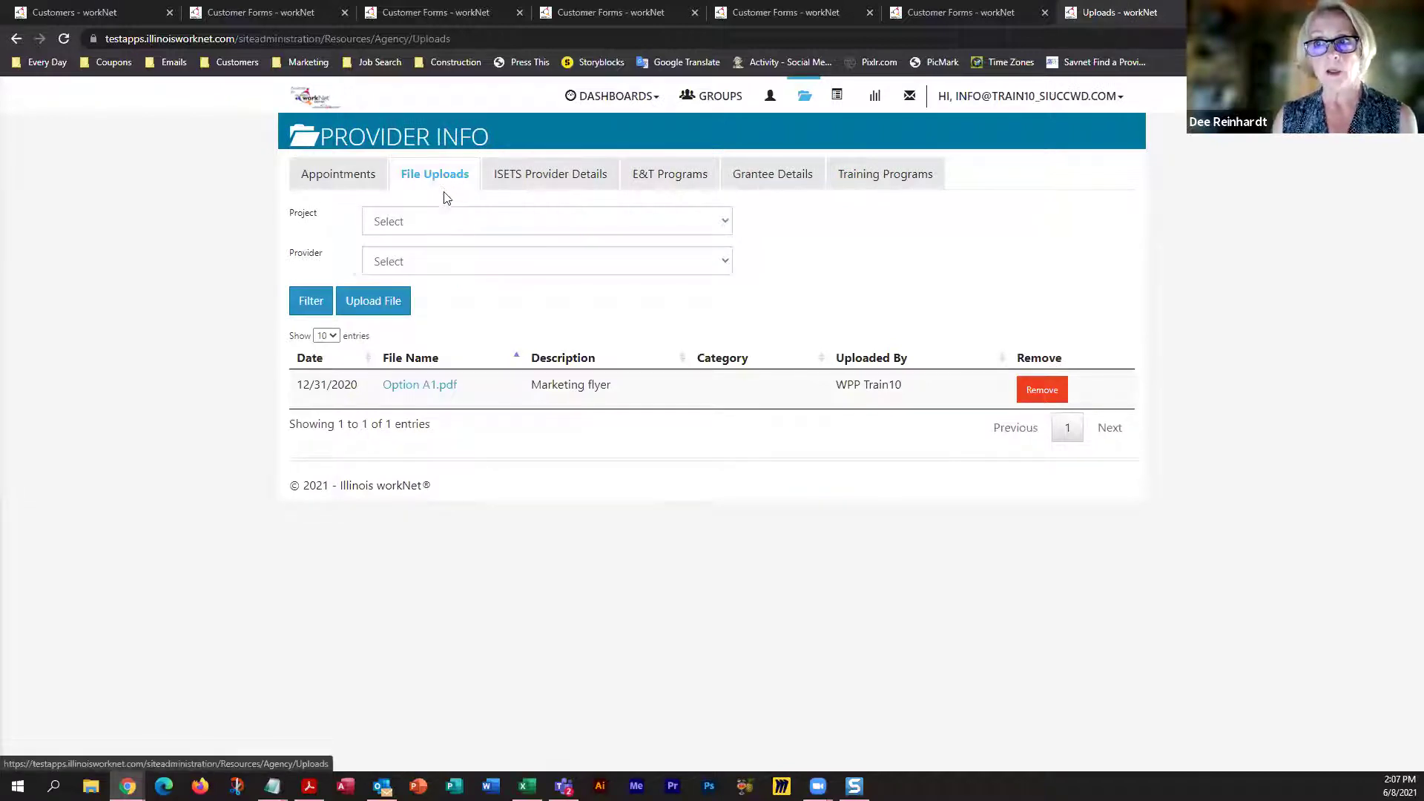
click(431, 224)
click(387, 275)
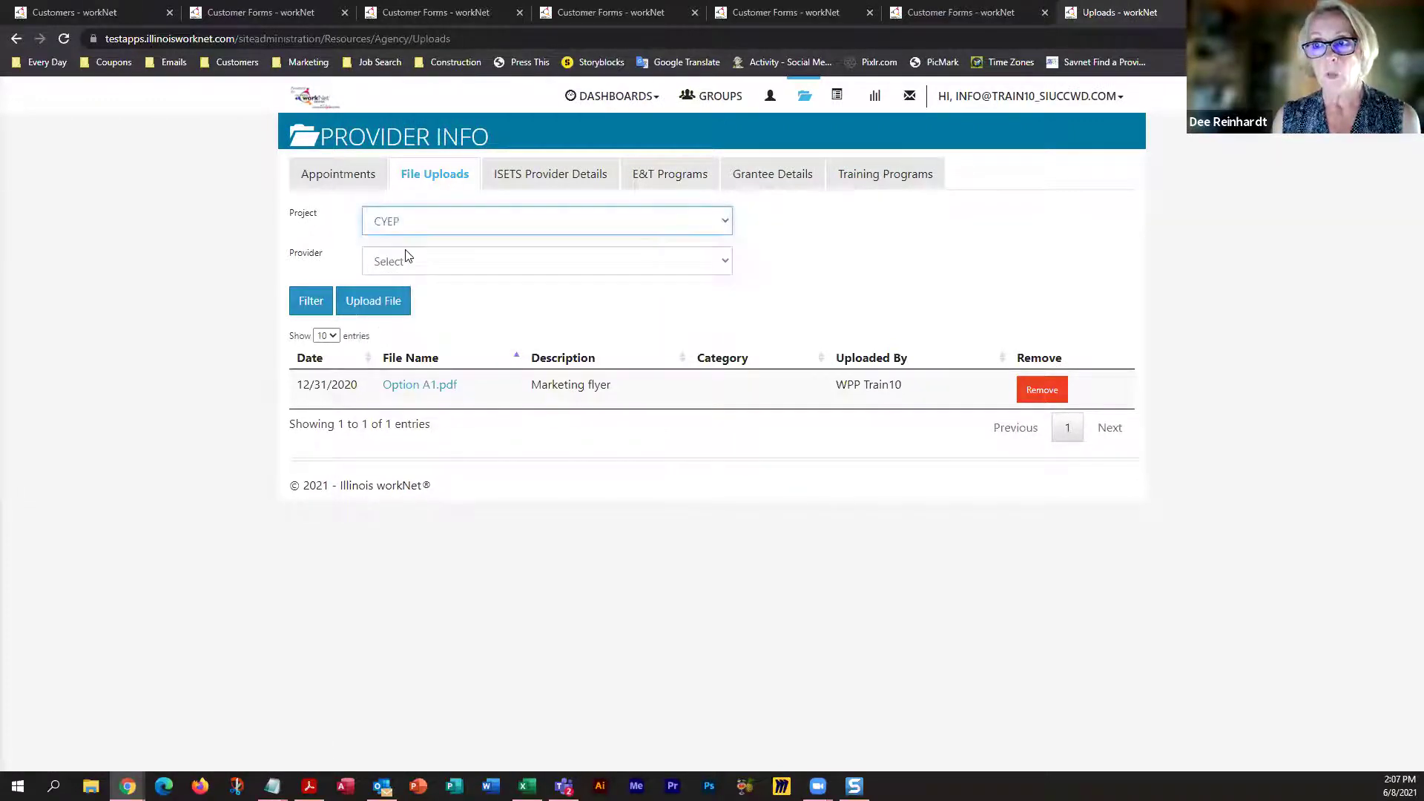
click(404, 263)
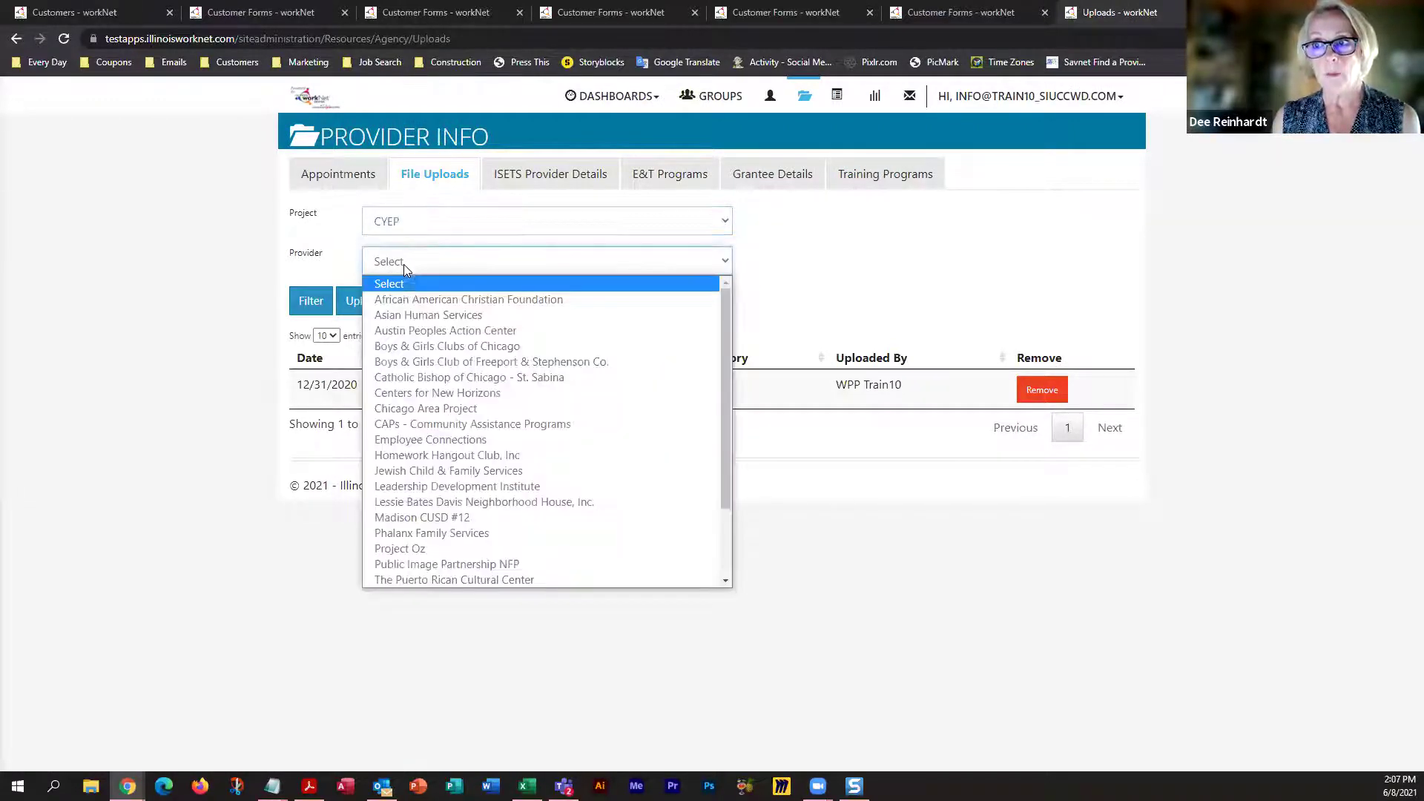
click(406, 332)
click(376, 302)
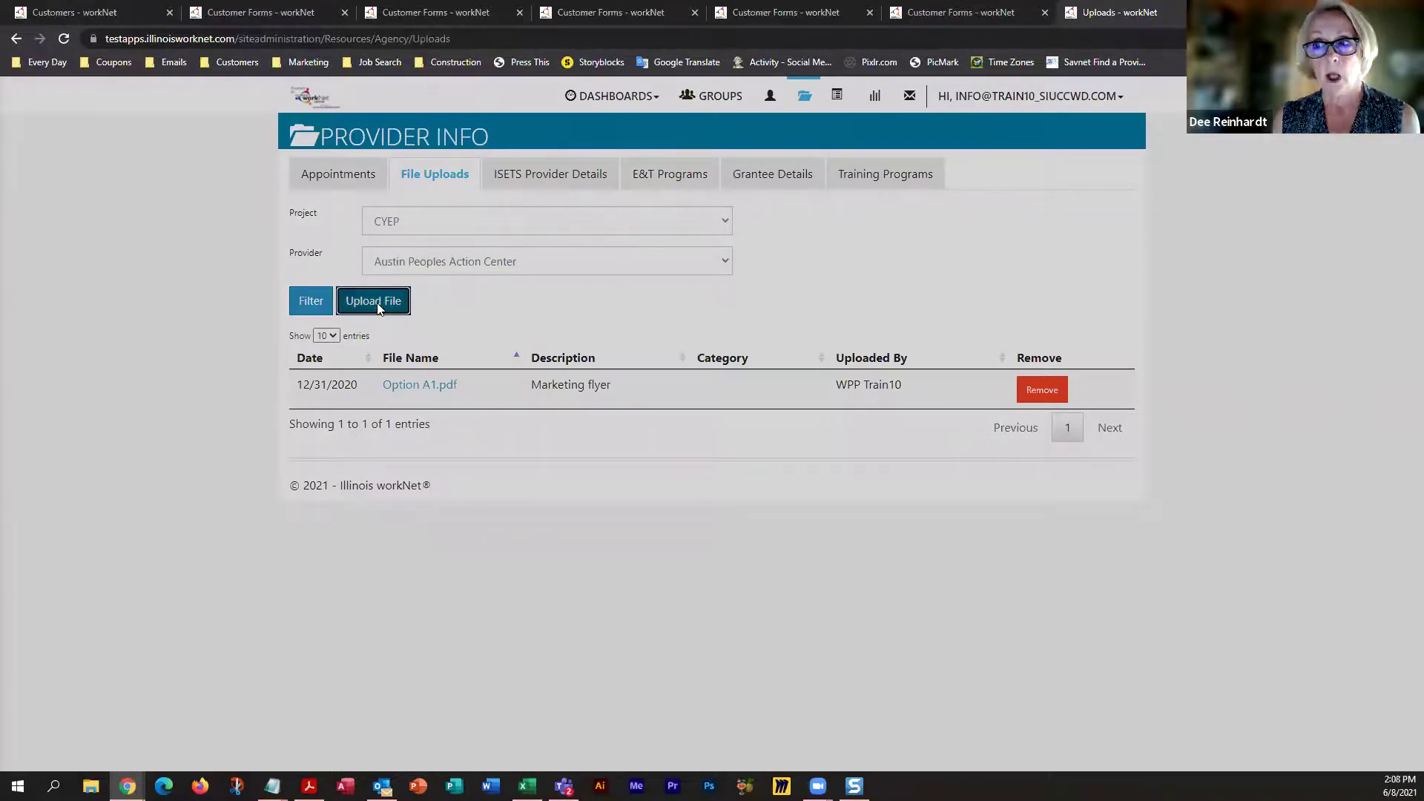
click(738, 172)
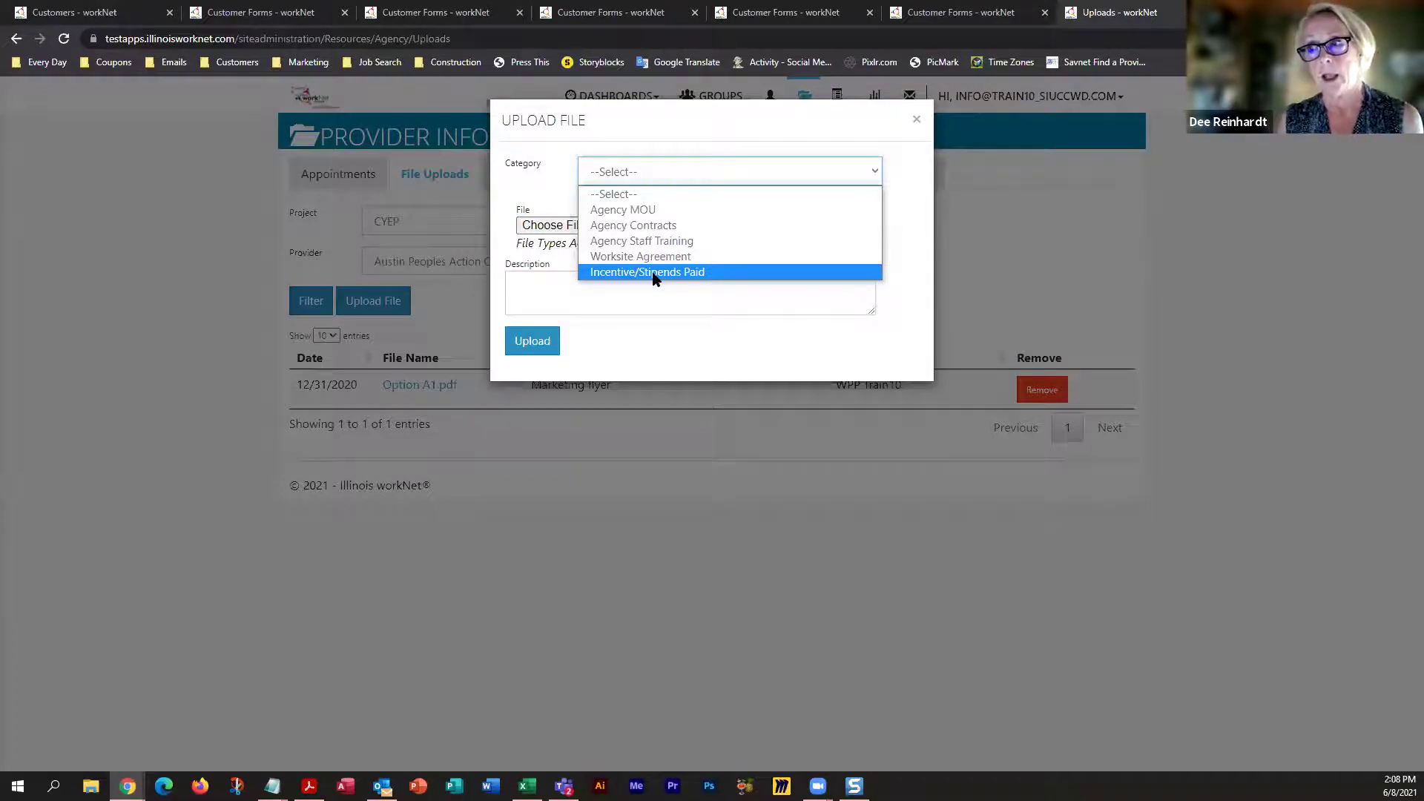
Leave the upload Category unset and close the Upload File dialog without uploading
click(524, 282)
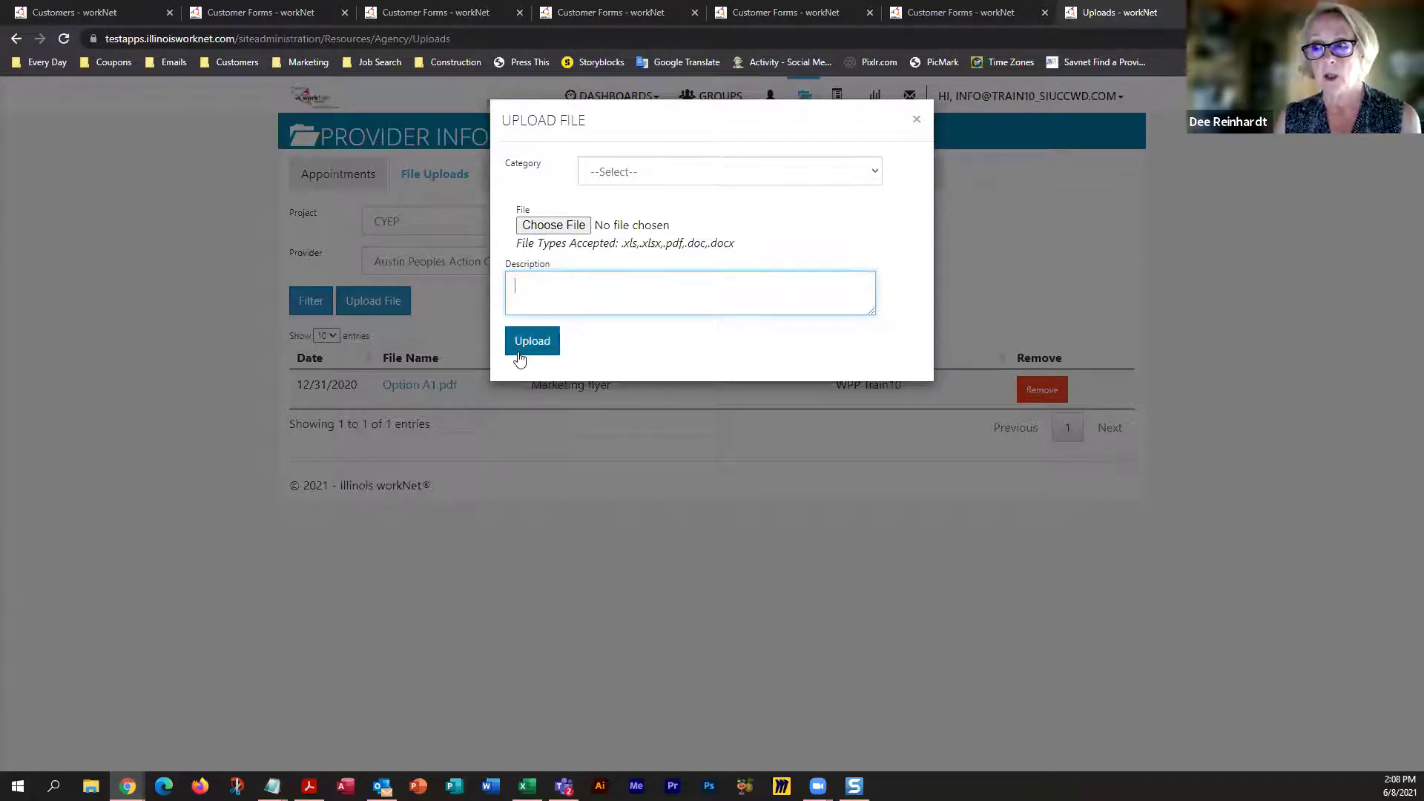
click(915, 120)
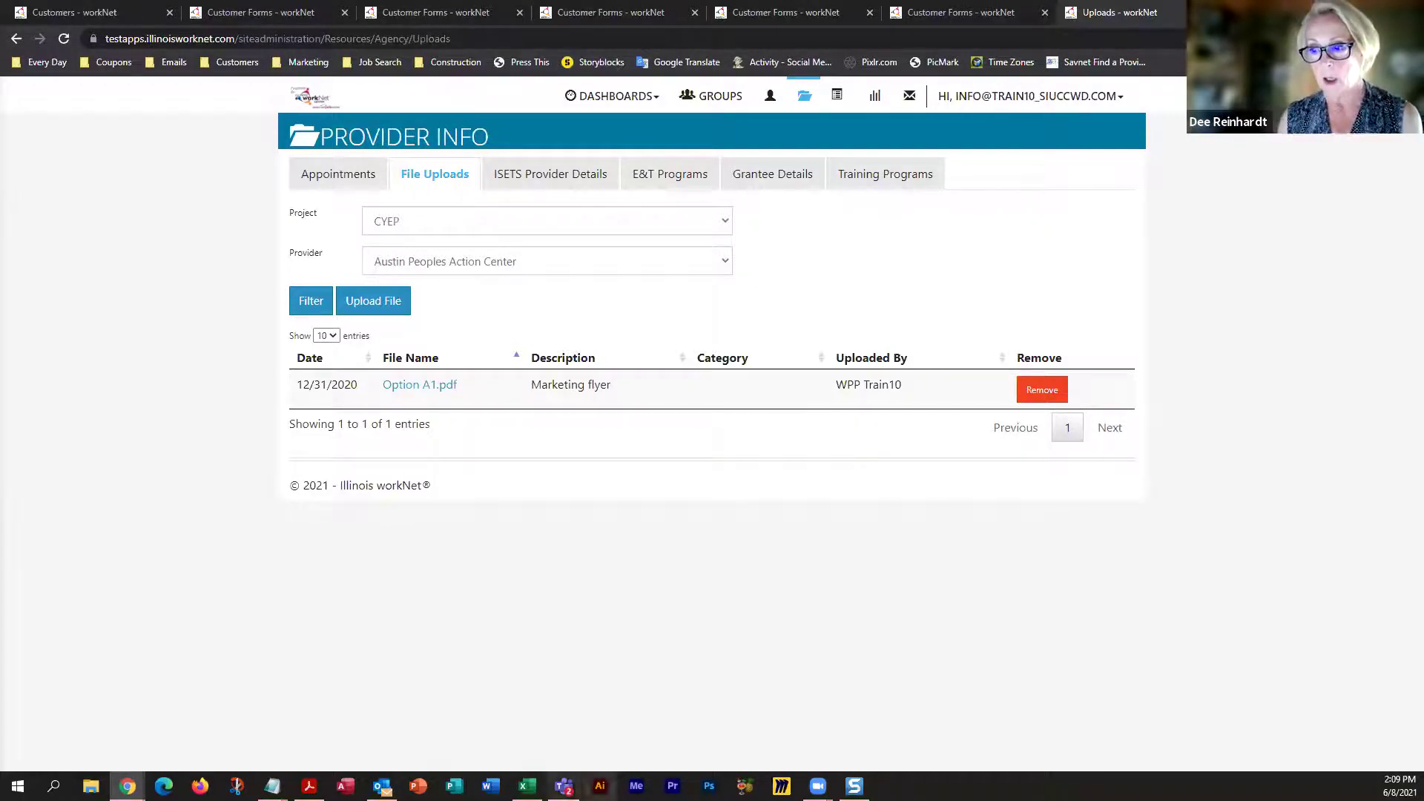
Insert a new column D in the stipend sheet headed 'Category'
click(526, 786)
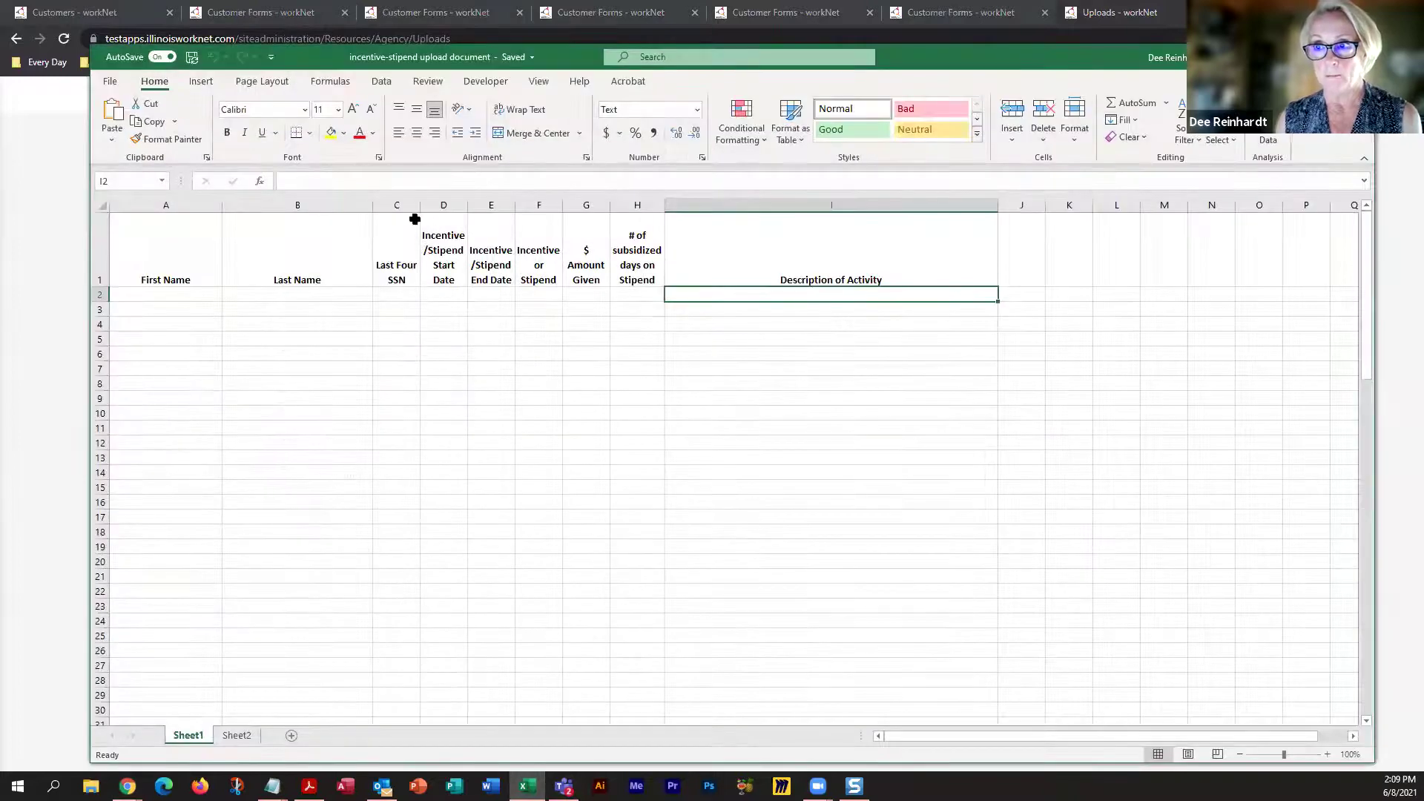
click(434, 205)
right_click(435, 206)
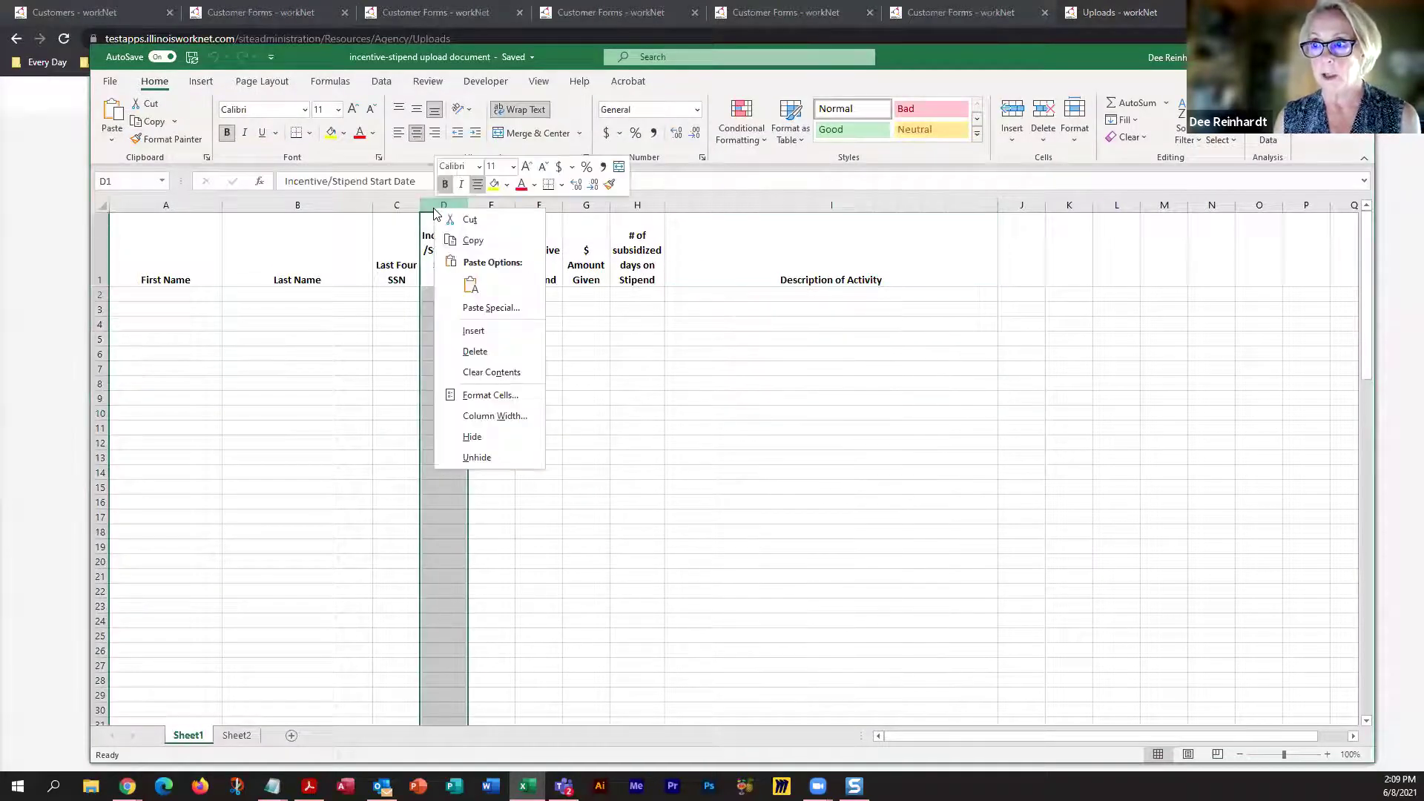
click(468, 331)
click(449, 245)
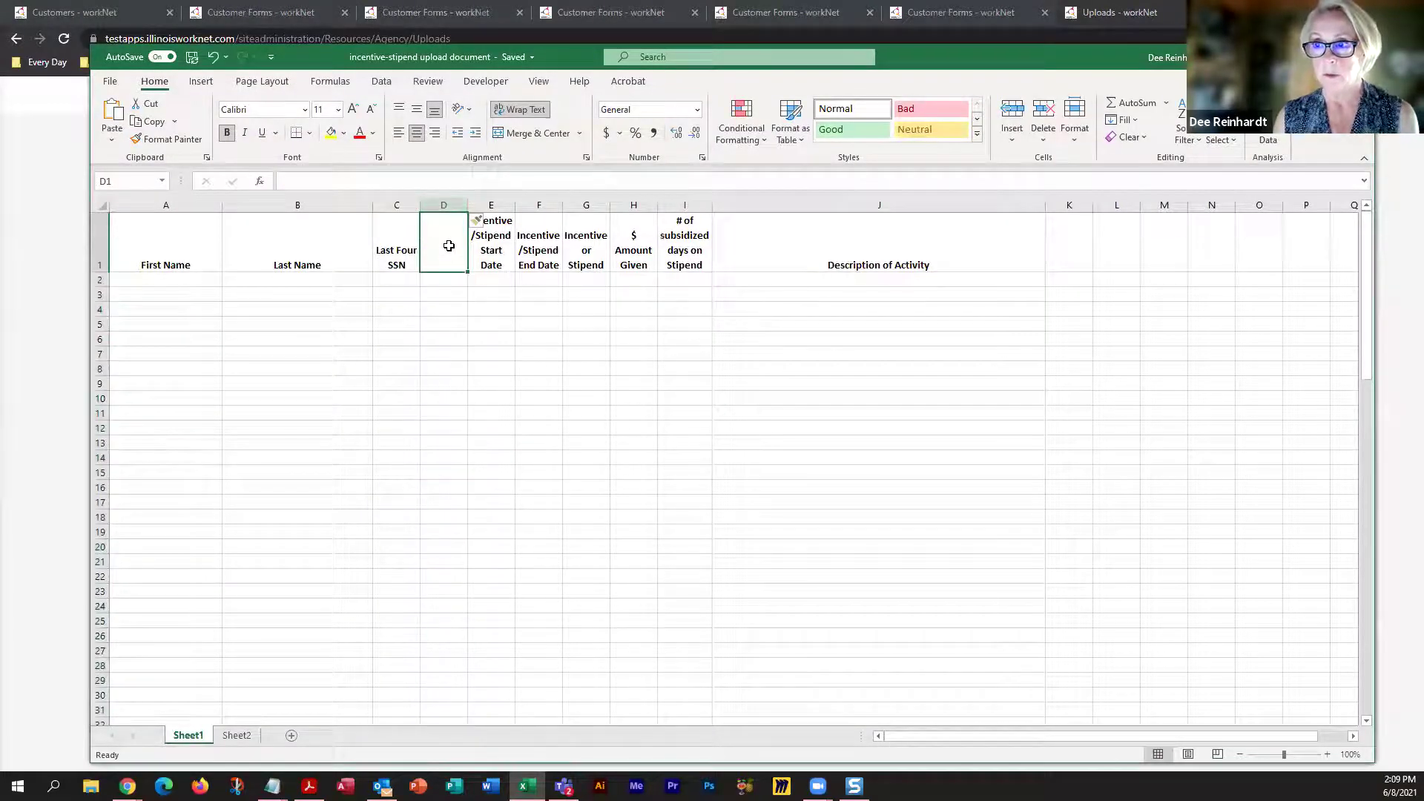
text(Categ)
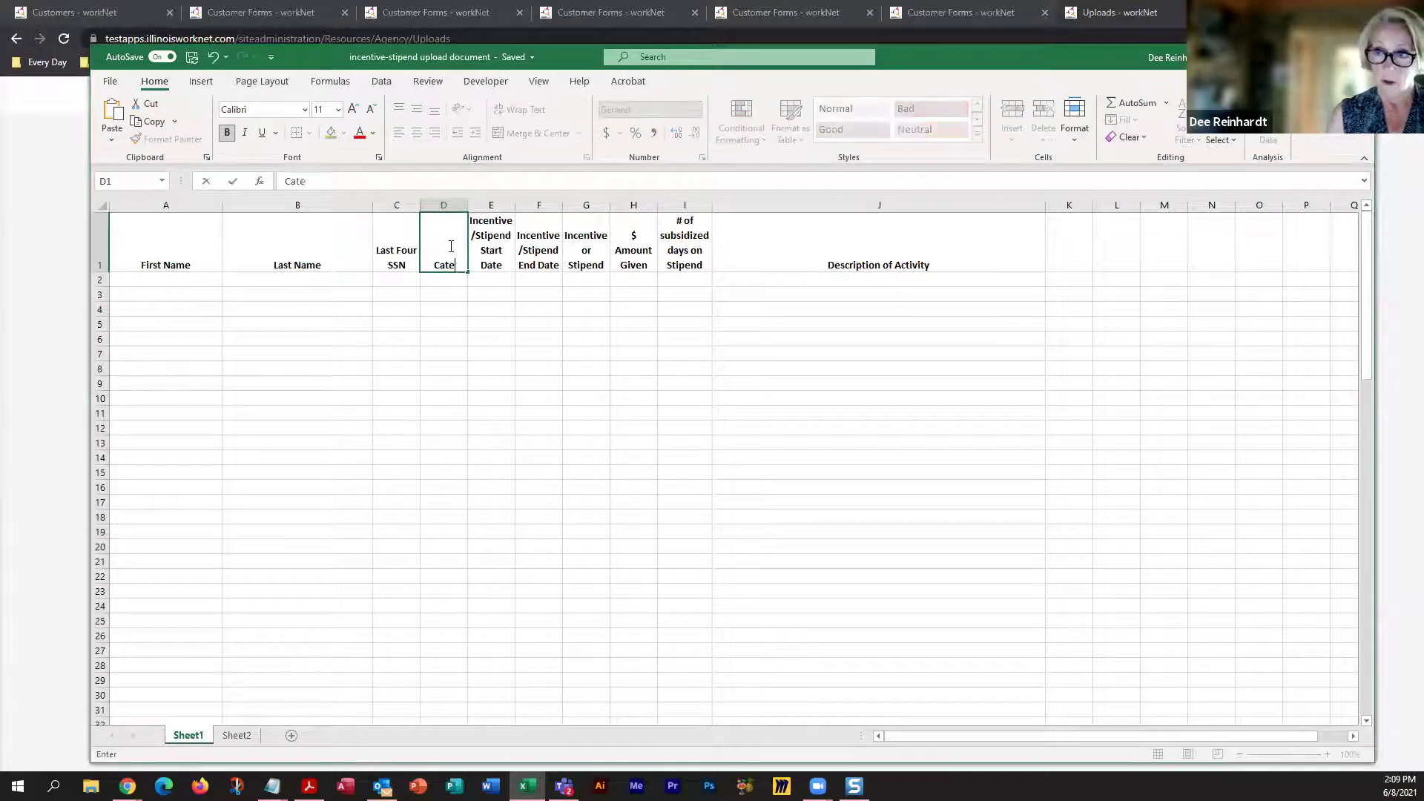
text(ry)
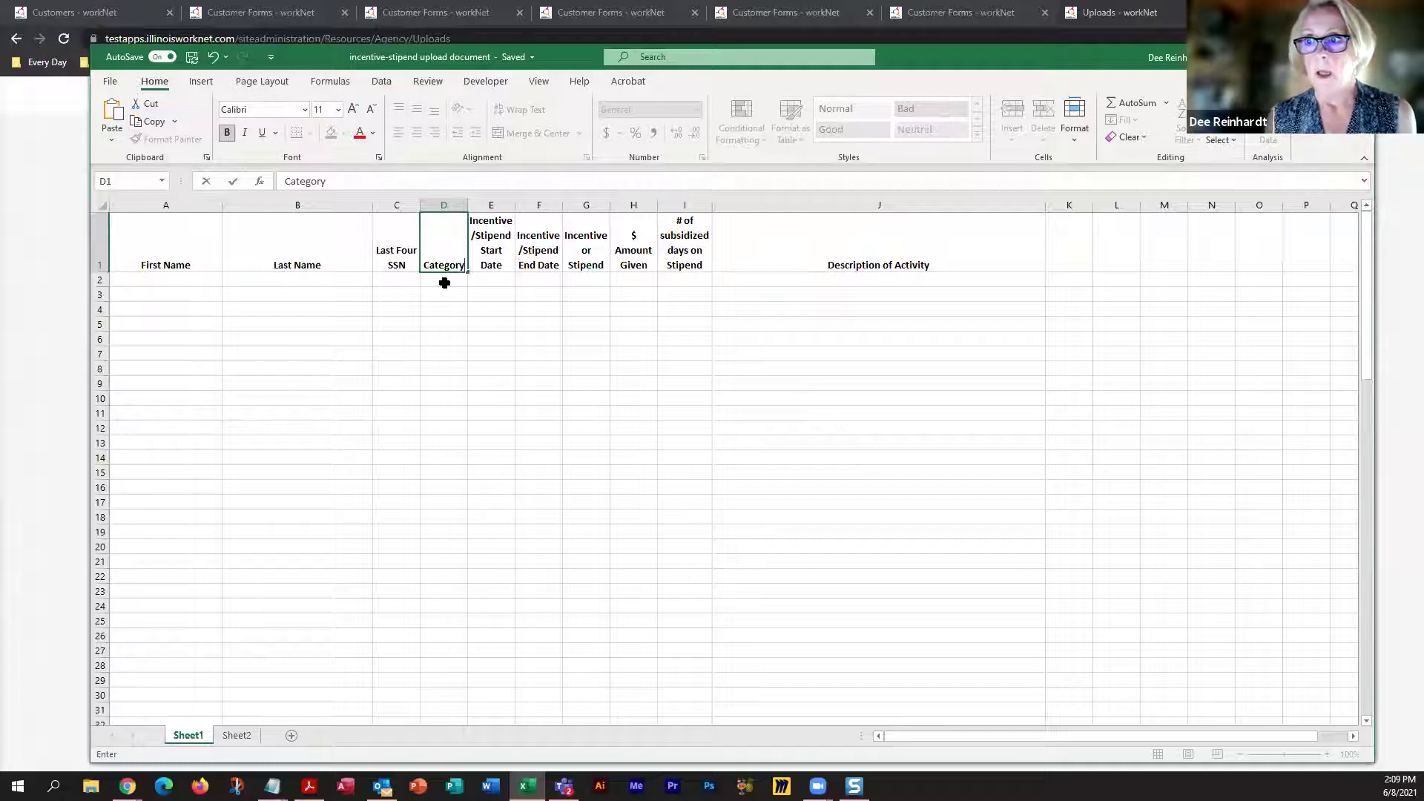
key(Return)
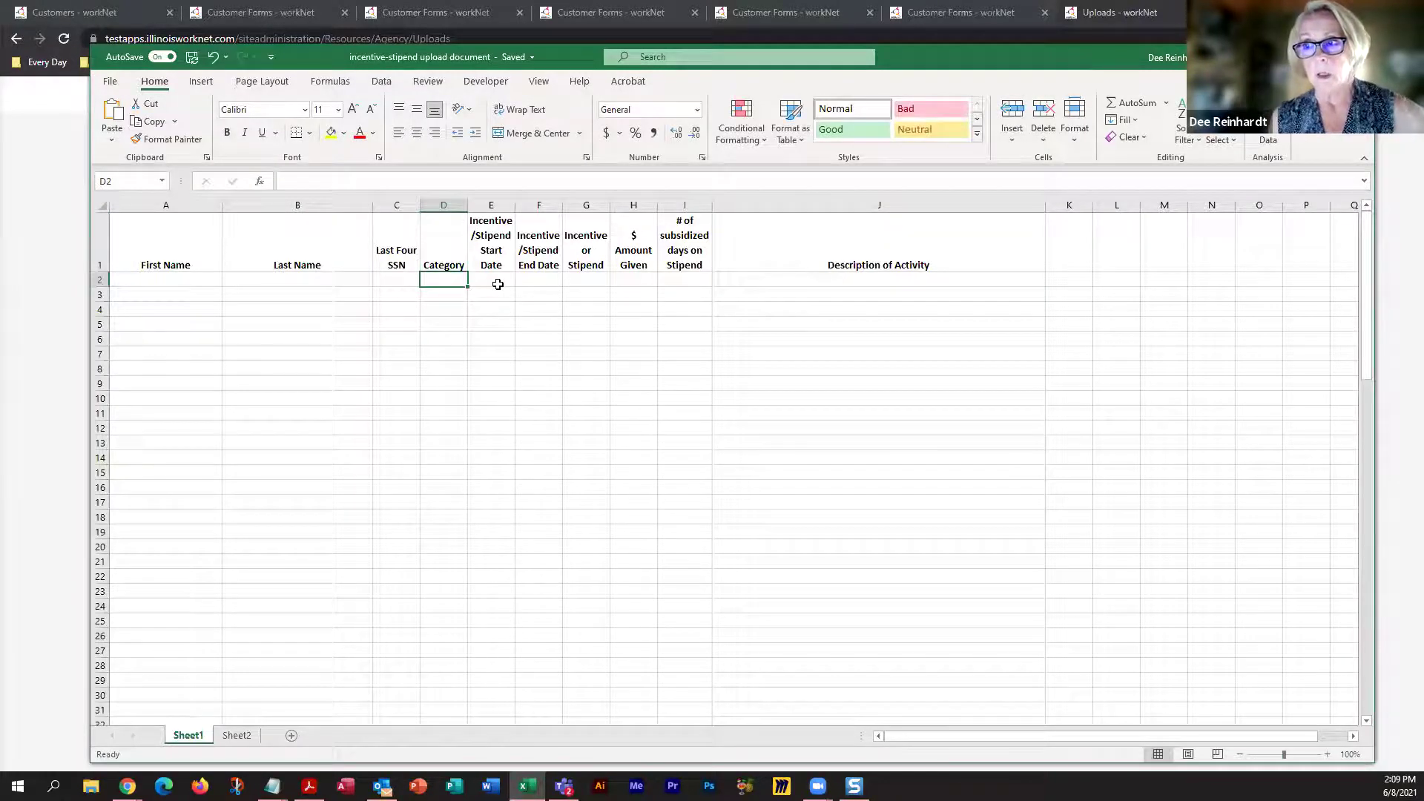
Check G2's Incentive/Stipend choices without picking one, then return to the browser
click(597, 281)
click(616, 280)
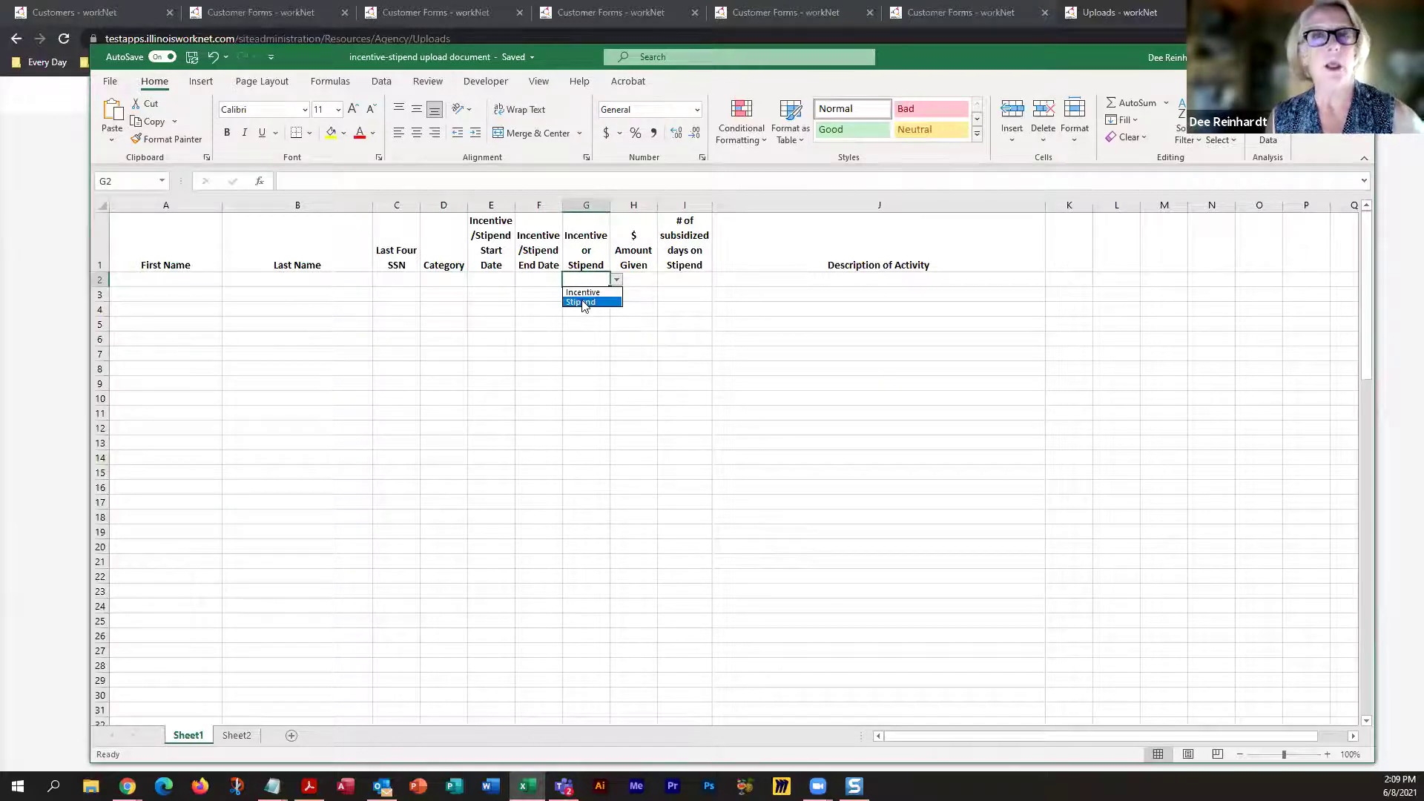
key(Escape)
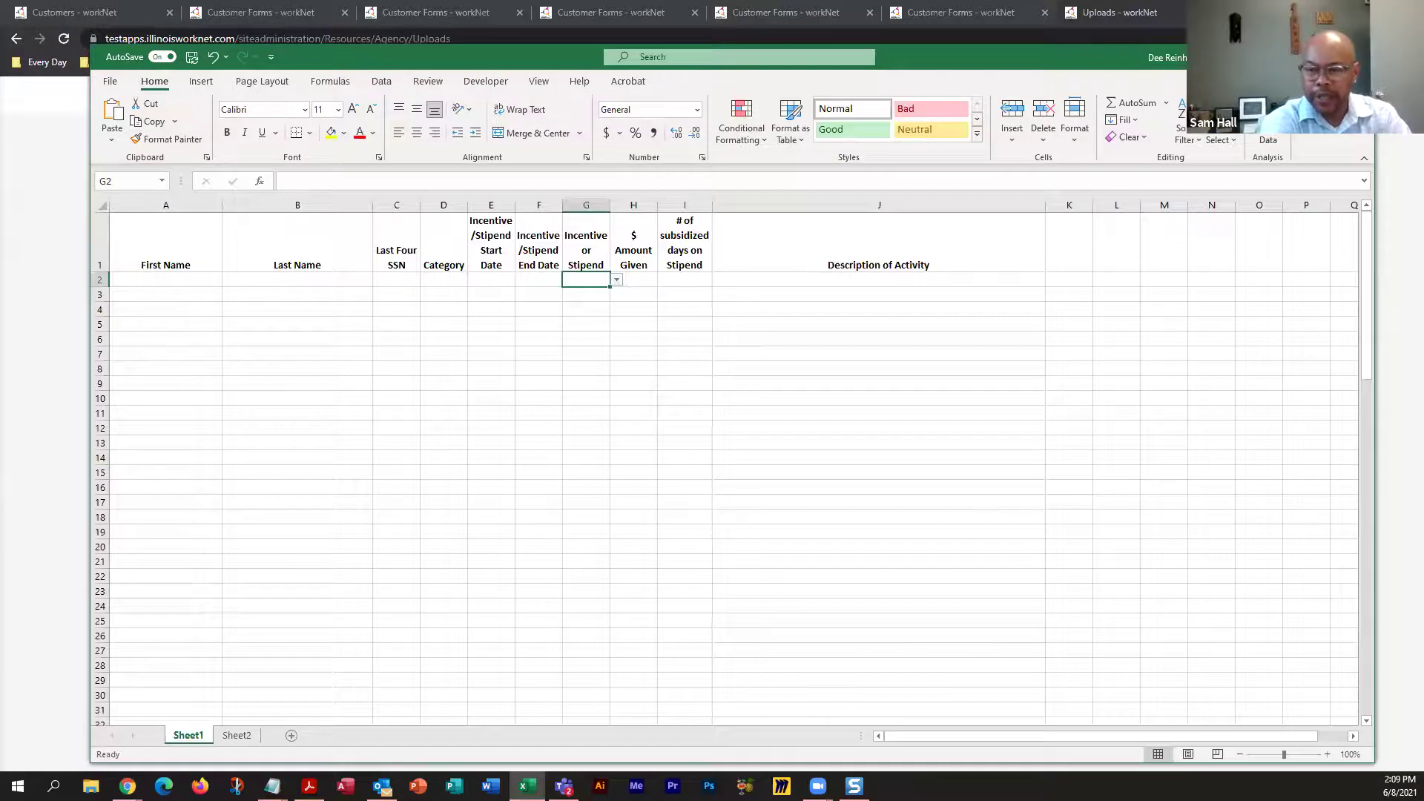
key(alt+Tab)
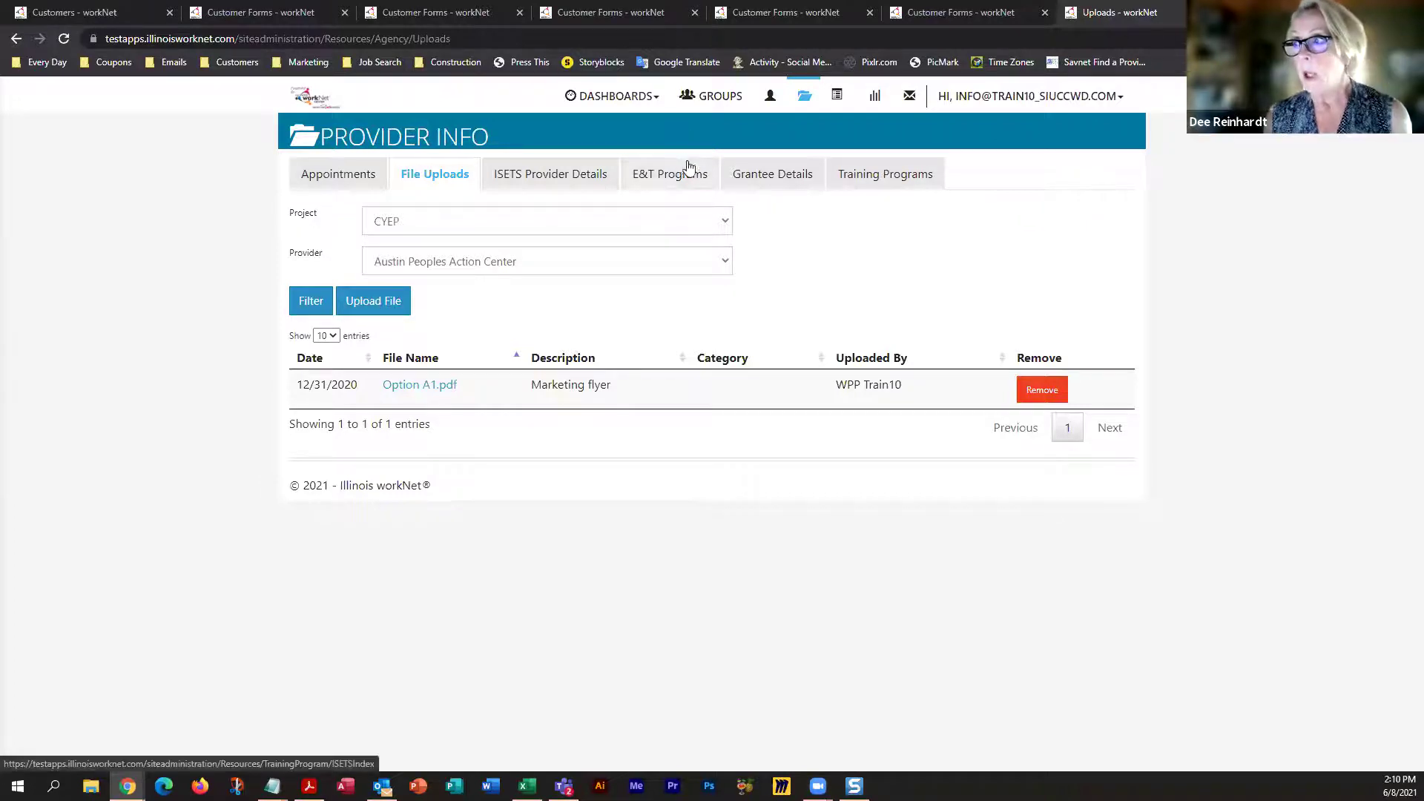
Filter Worksite Placement Payroll by project CYEP and agency Austin Peoples Action Center
click(837, 108)
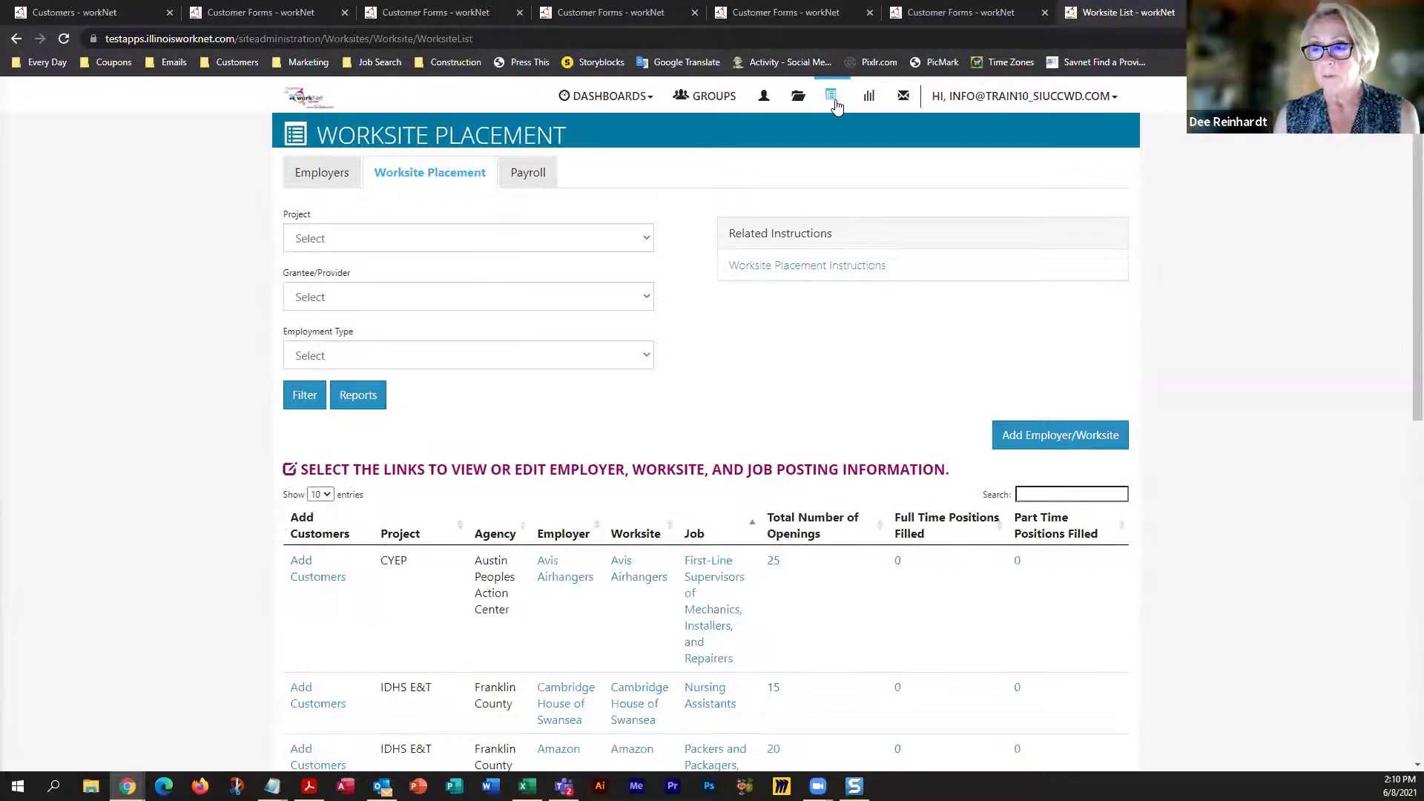
click(528, 174)
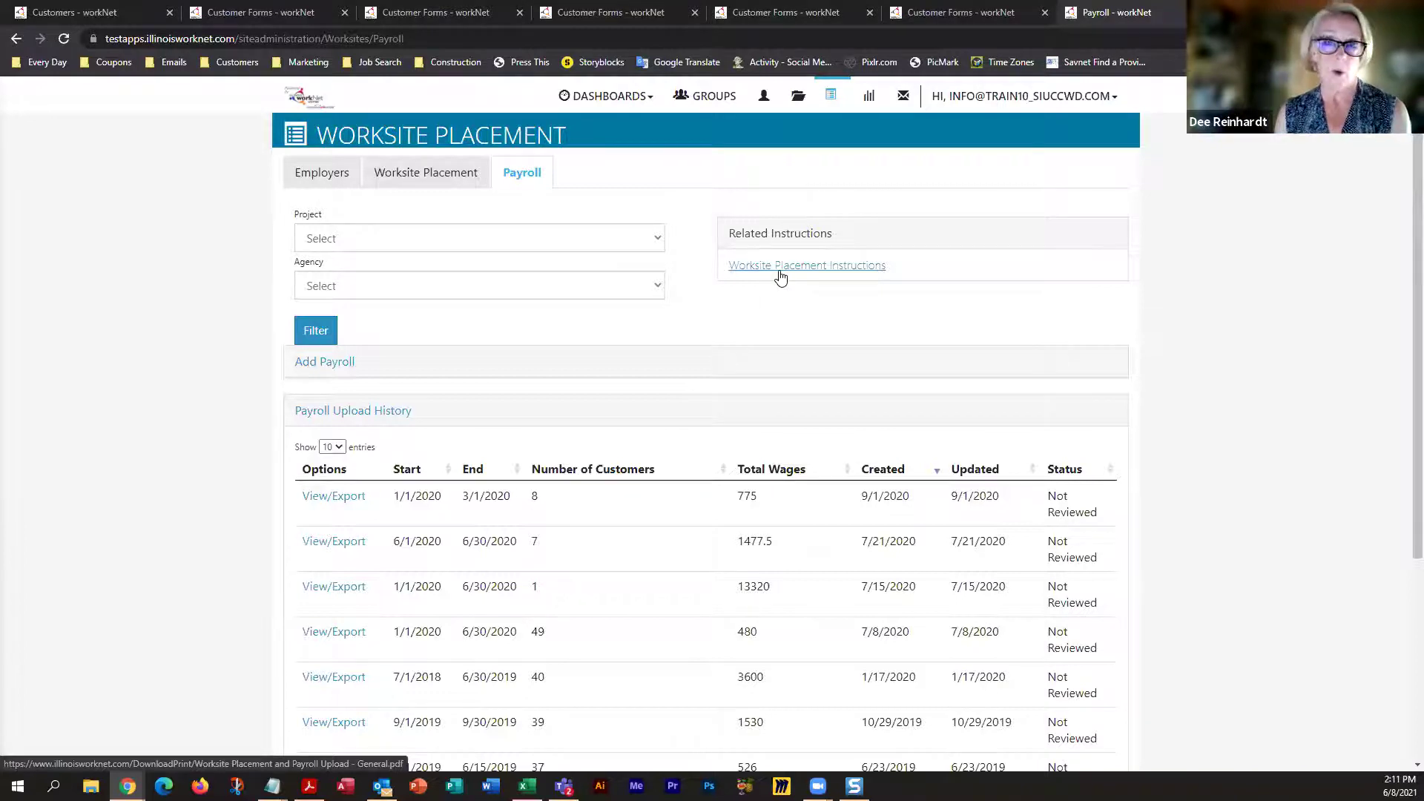
click(333, 238)
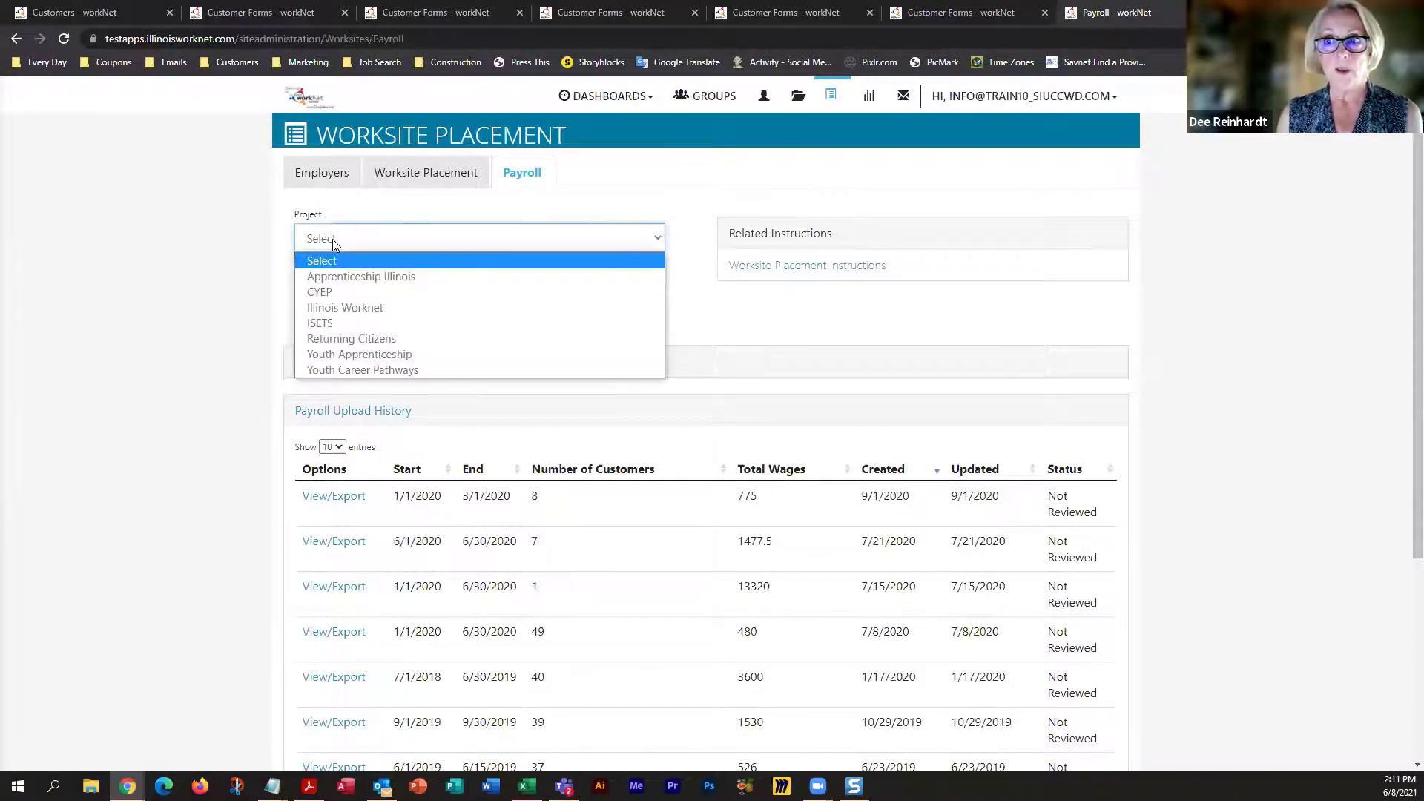
click(326, 295)
click(335, 286)
click(335, 286)
key(Down)
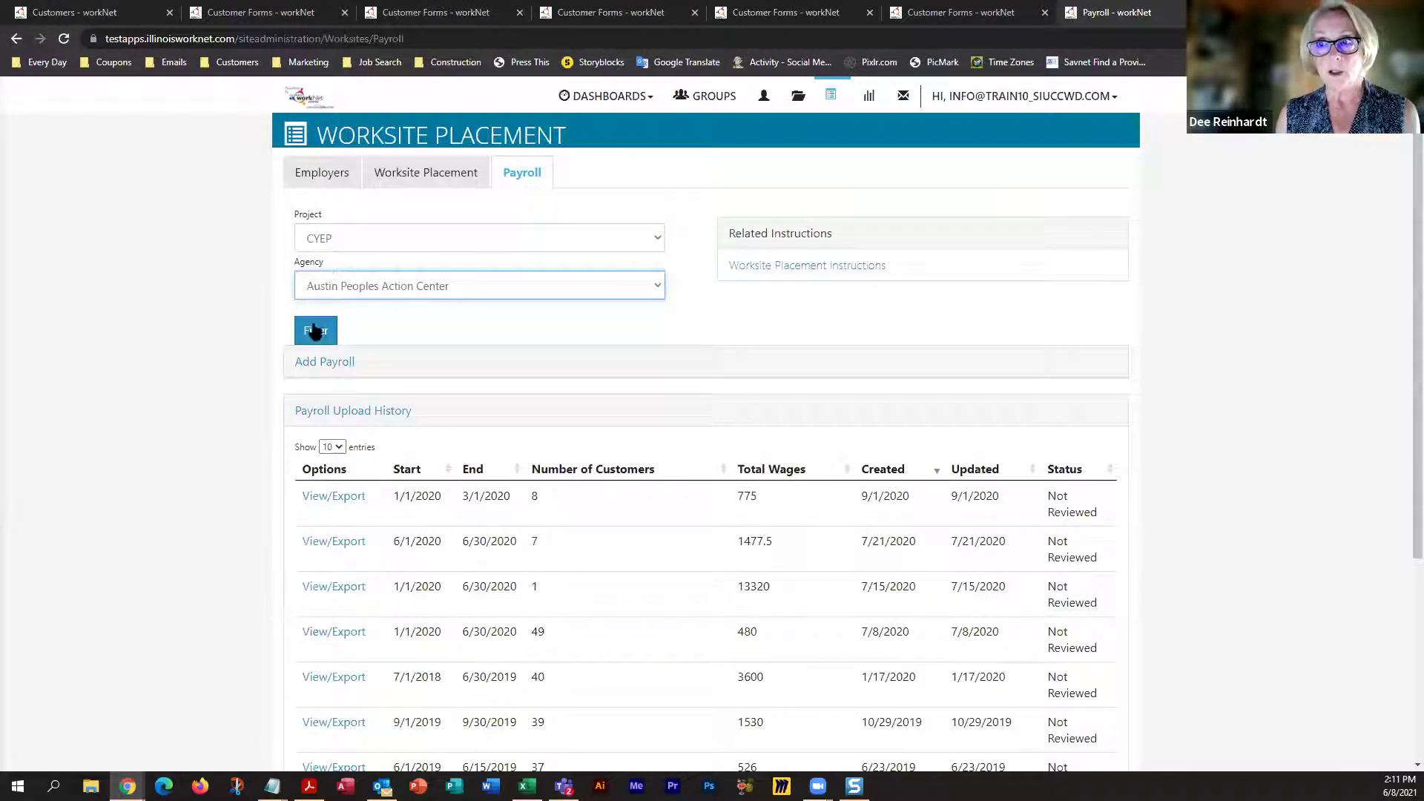
click(315, 334)
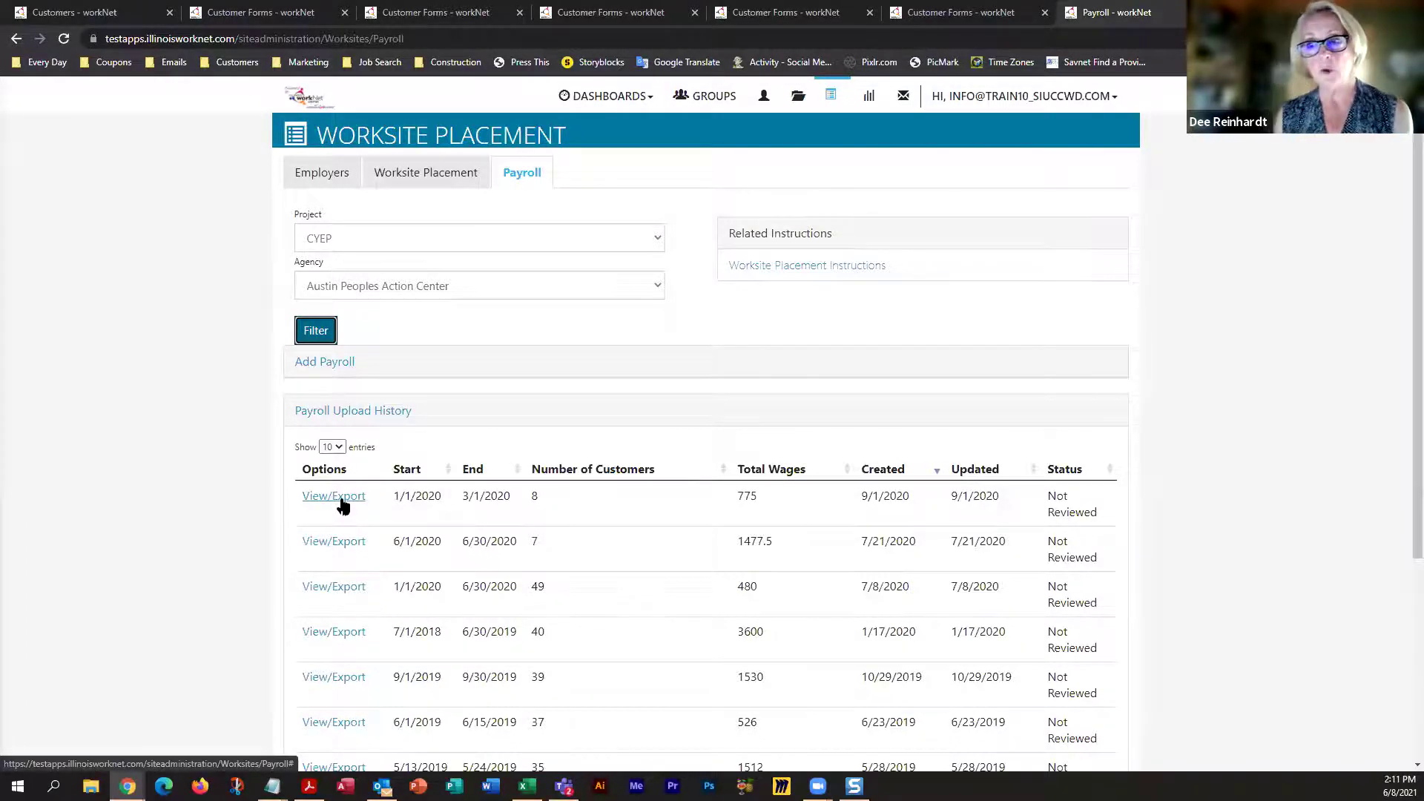
Review the first payroll upload's details, then close them
click(341, 504)
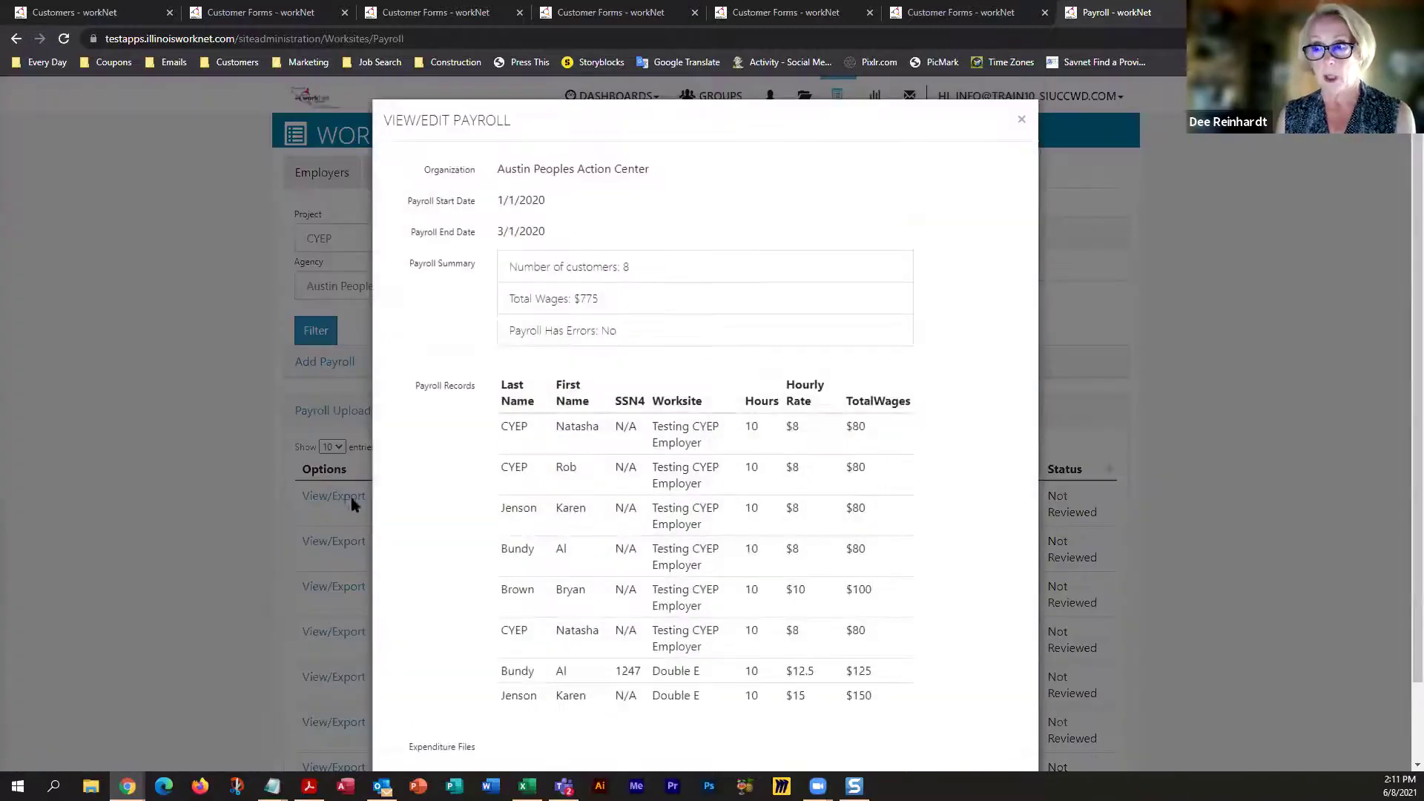
scroll(431, 498, down, 1)
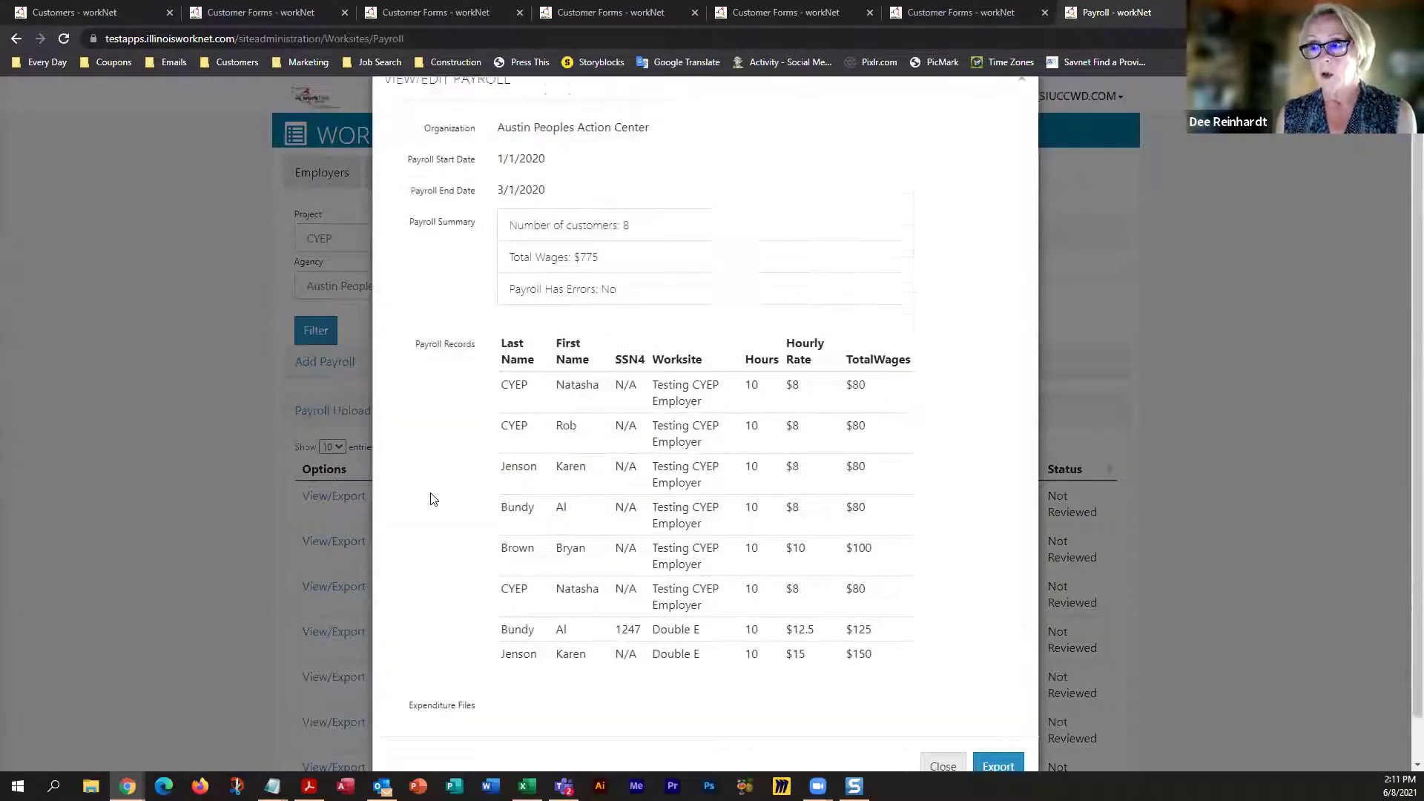
scroll(434, 499, up, 1)
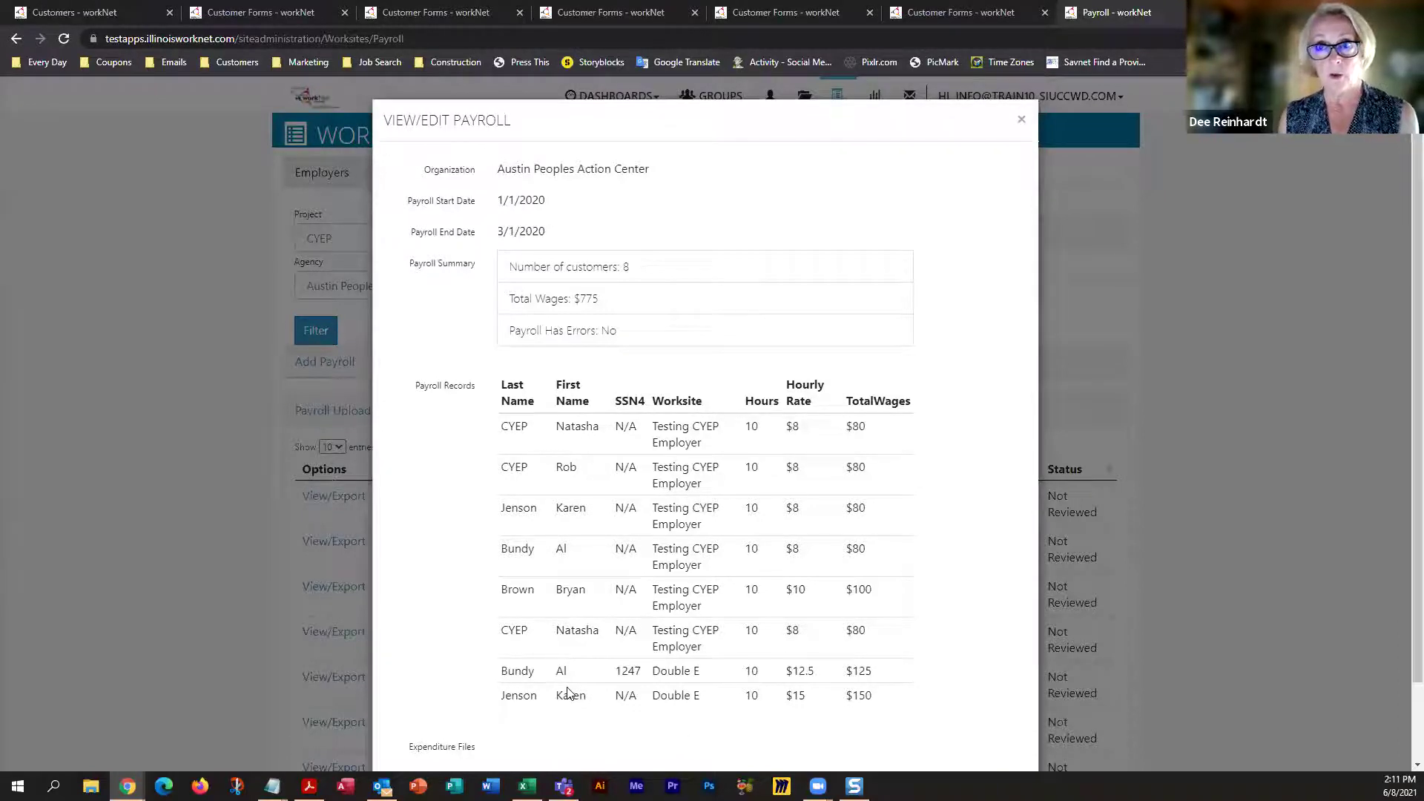
click(1020, 121)
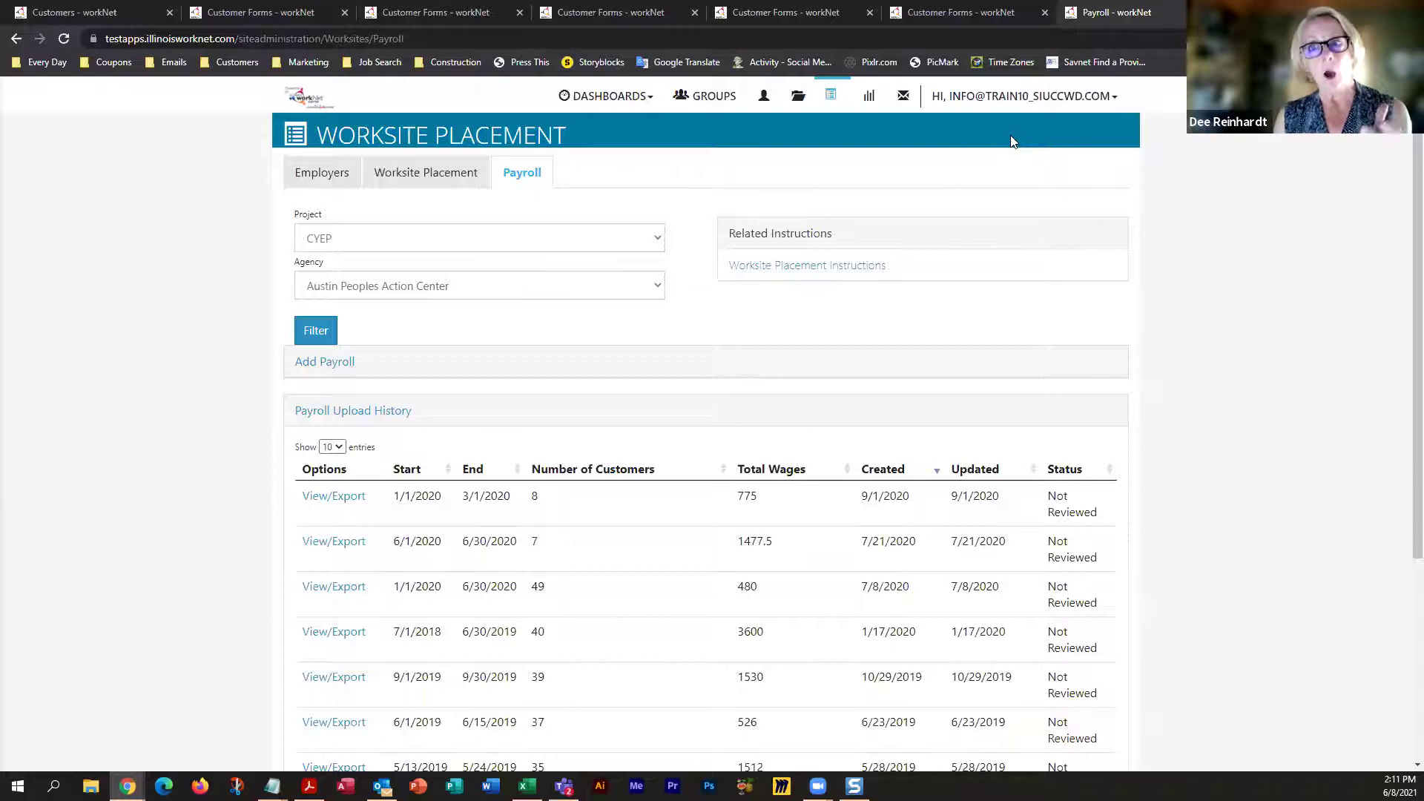
Add a new payroll with pay period 01/01/2021 to 01/31/2021
click(335, 368)
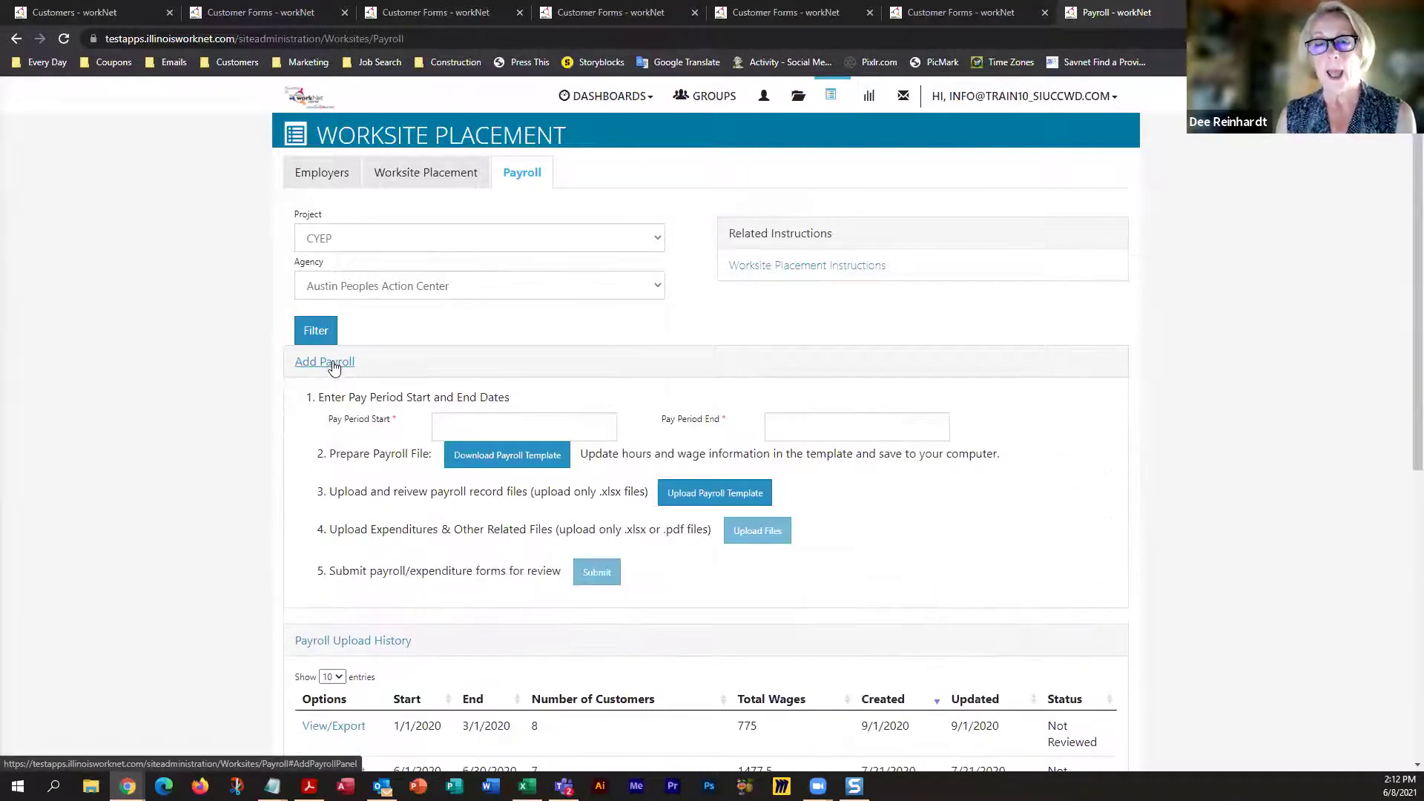
click(465, 423)
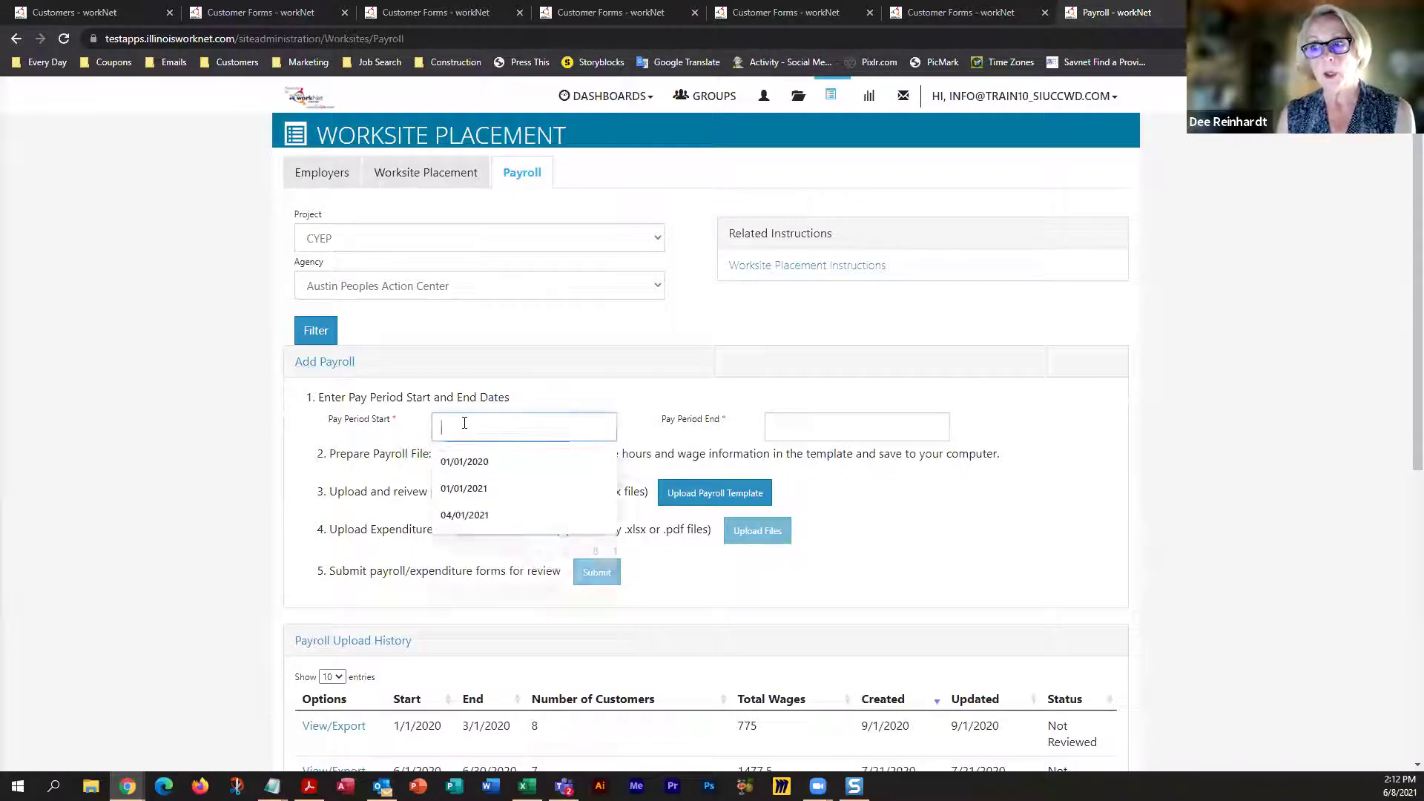
click(463, 488)
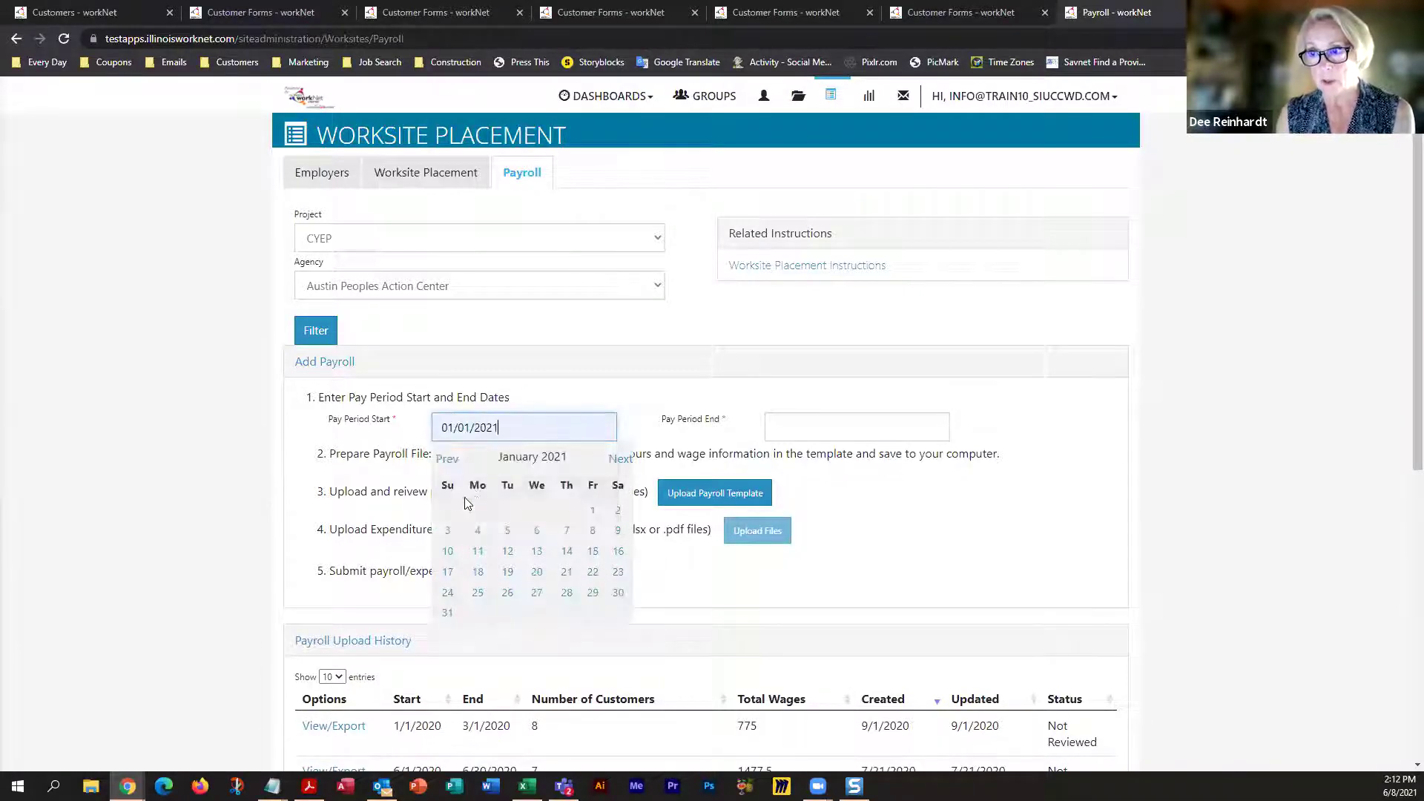
click(789, 425)
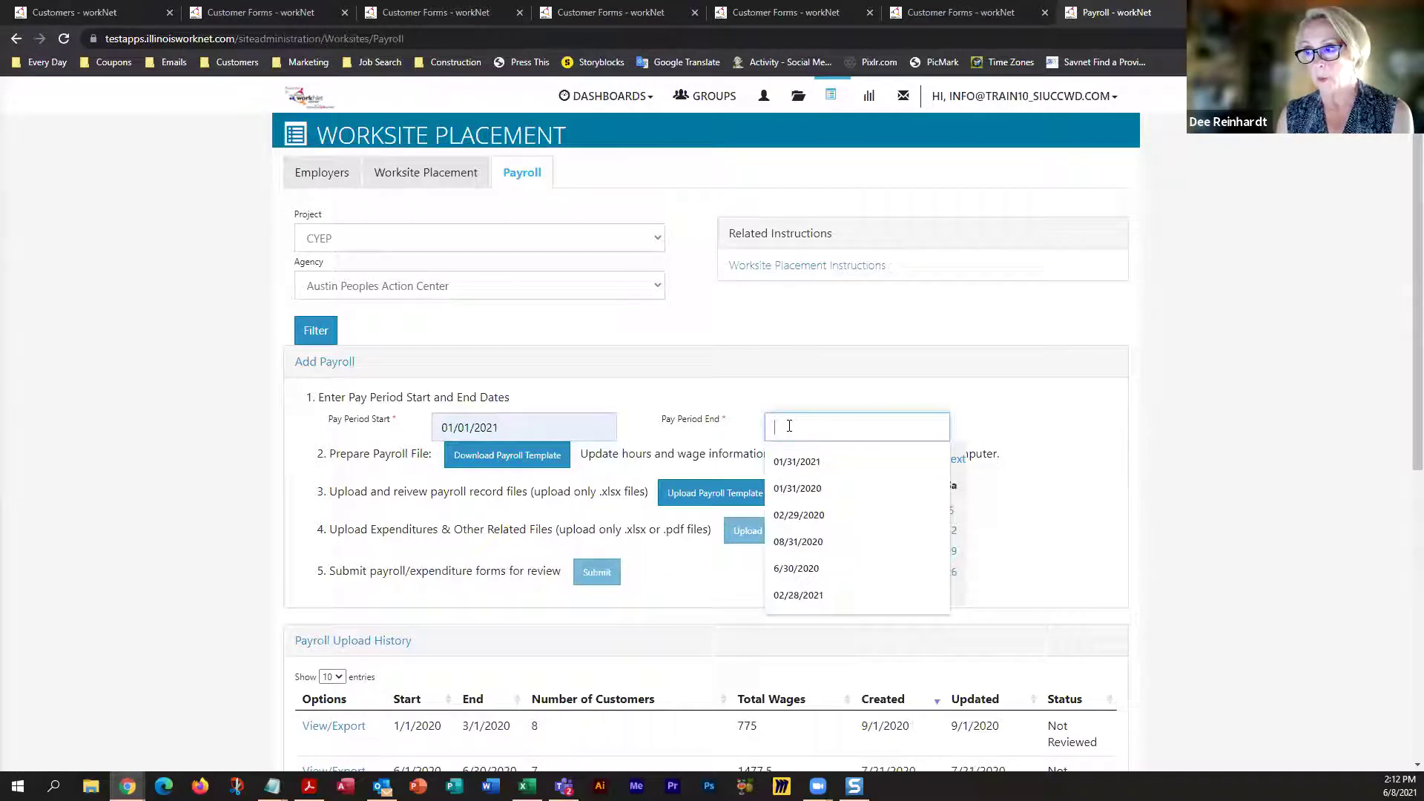
click(790, 466)
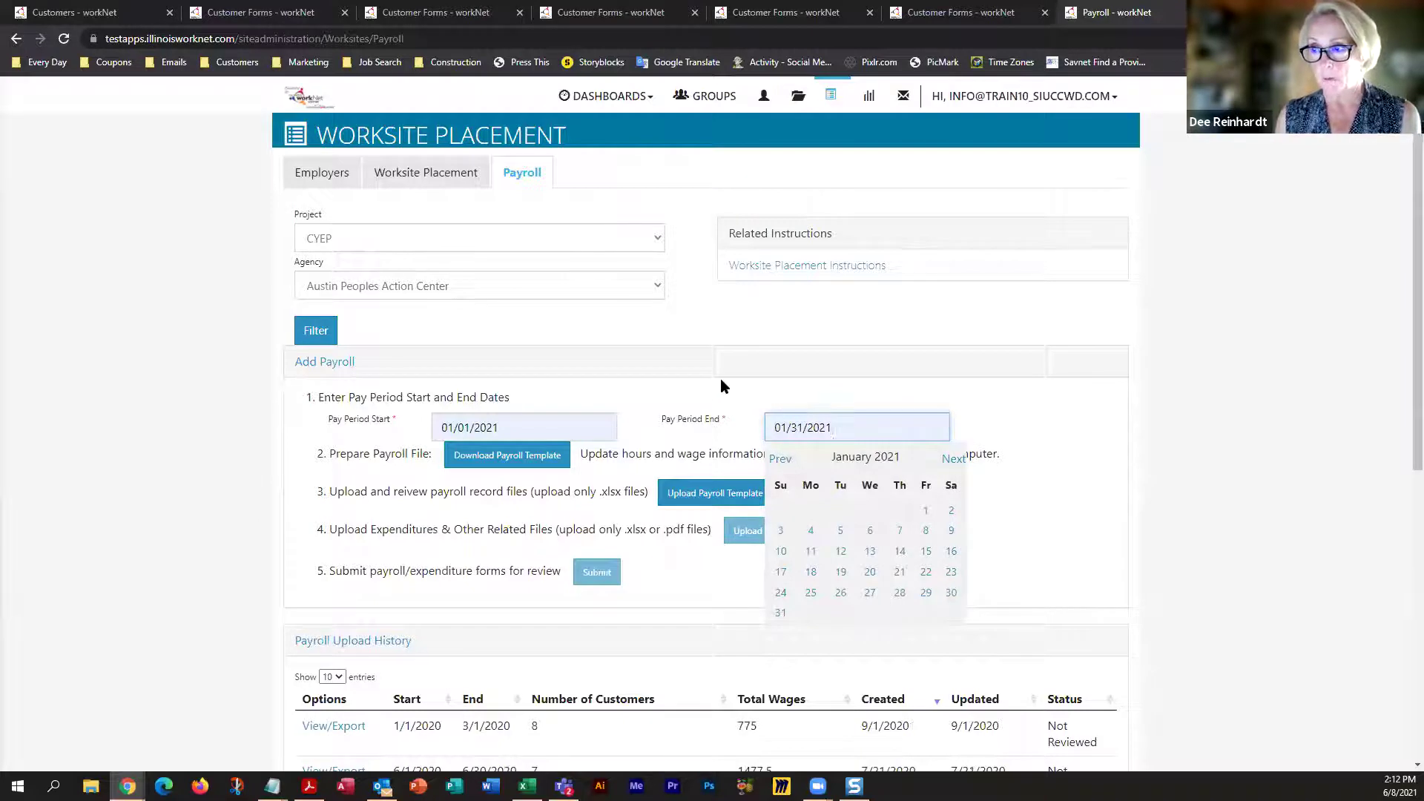
click(724, 385)
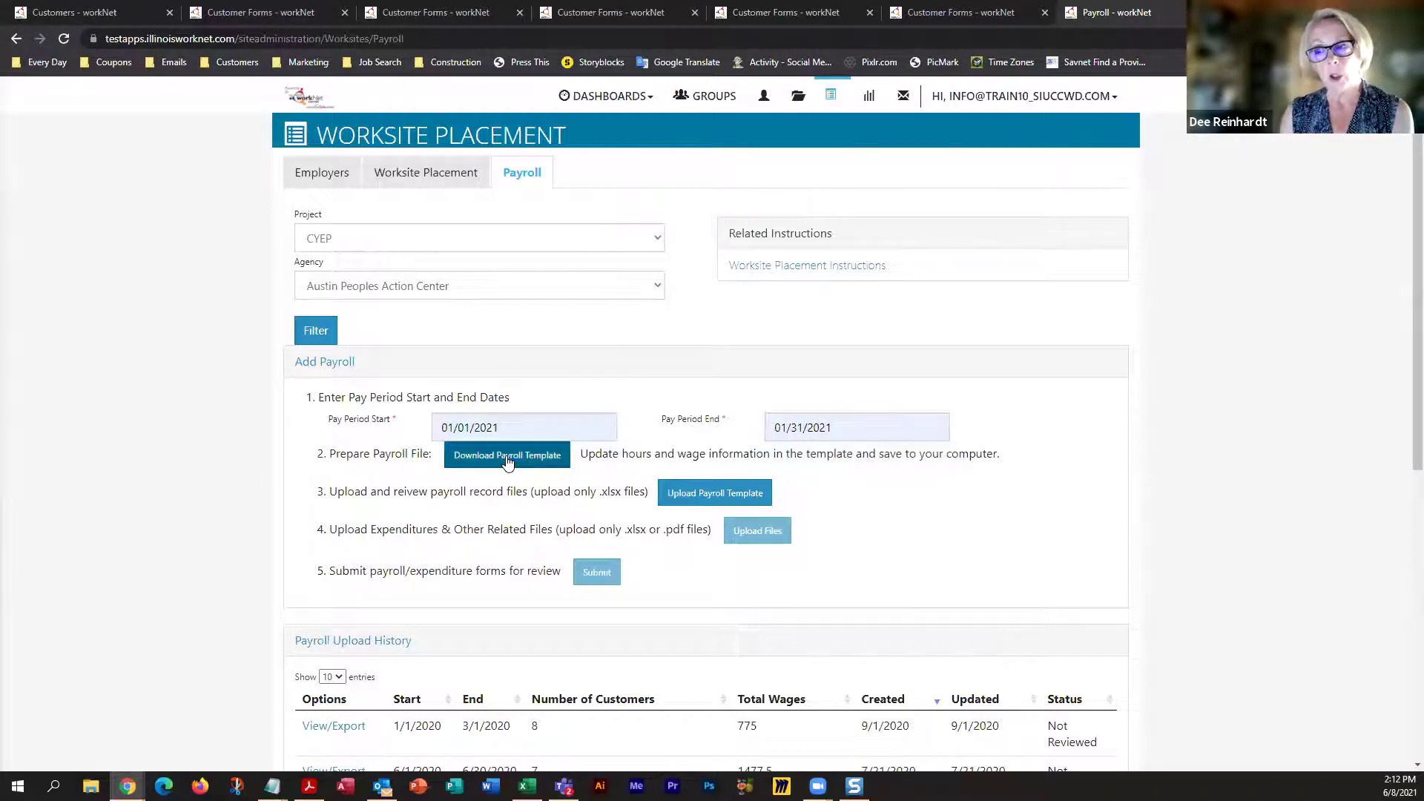
Download and save the payroll template, then open the spreadsheet
click(508, 456)
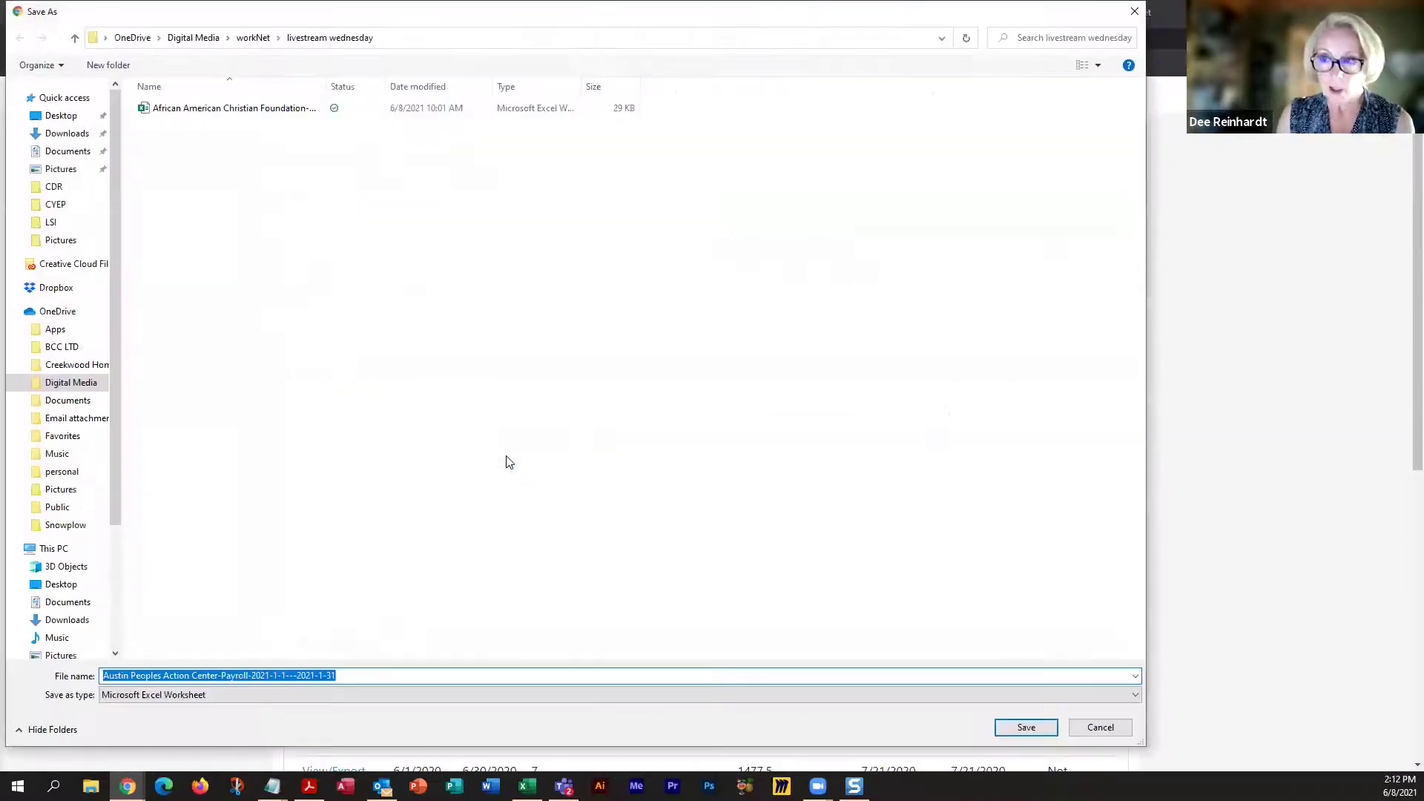
click(1026, 728)
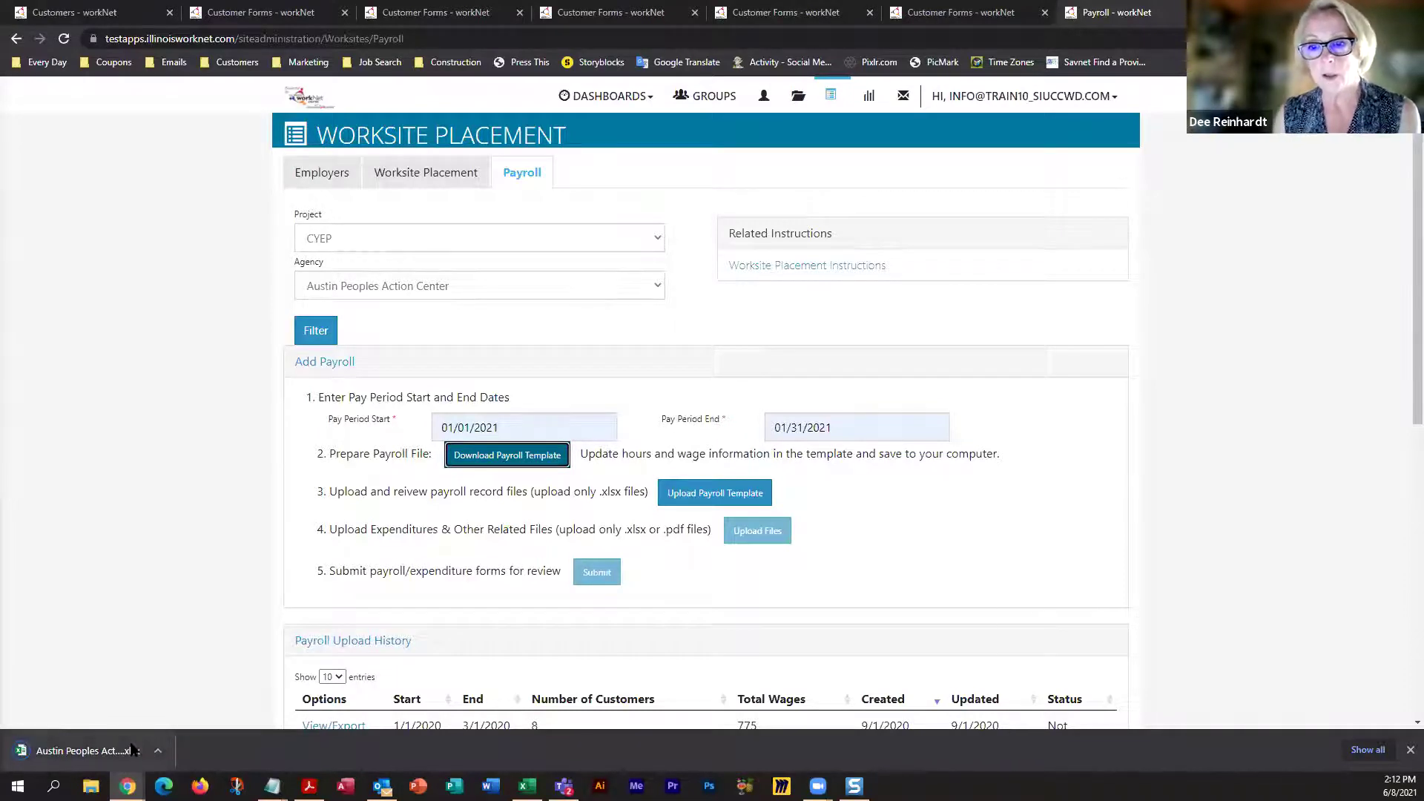
click(94, 754)
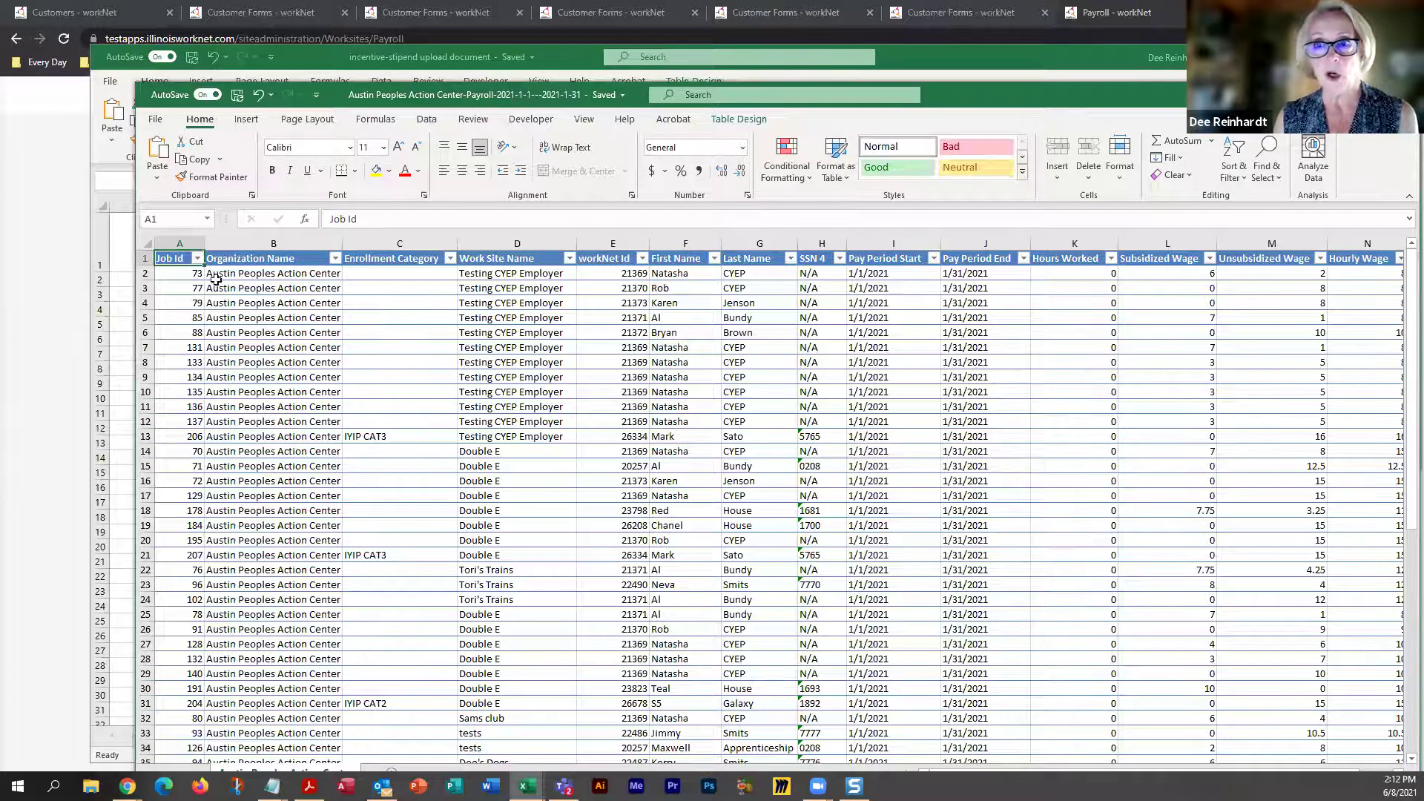
Delete rows 2 through 12 from the payroll data
drag(142, 272, 138, 420)
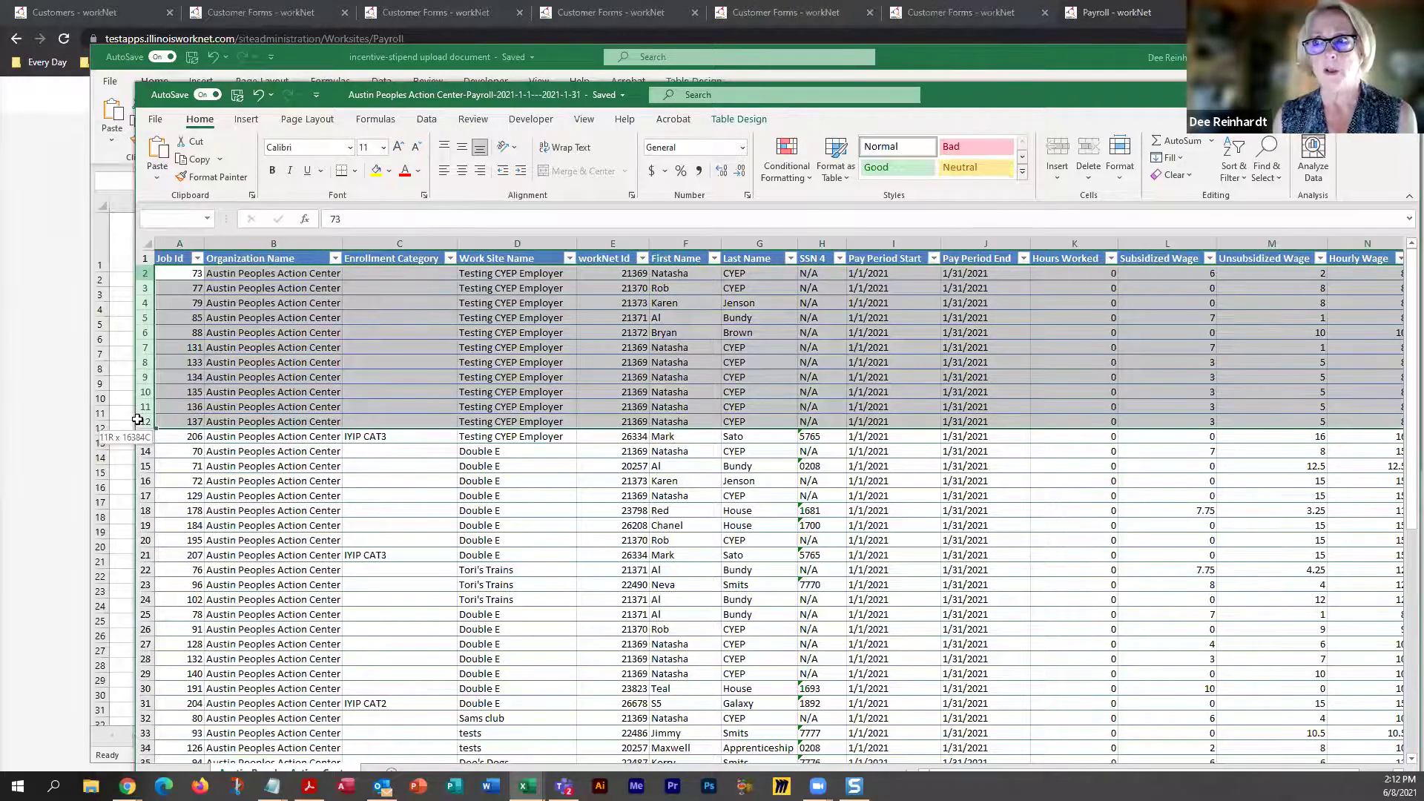
right_click(147, 423)
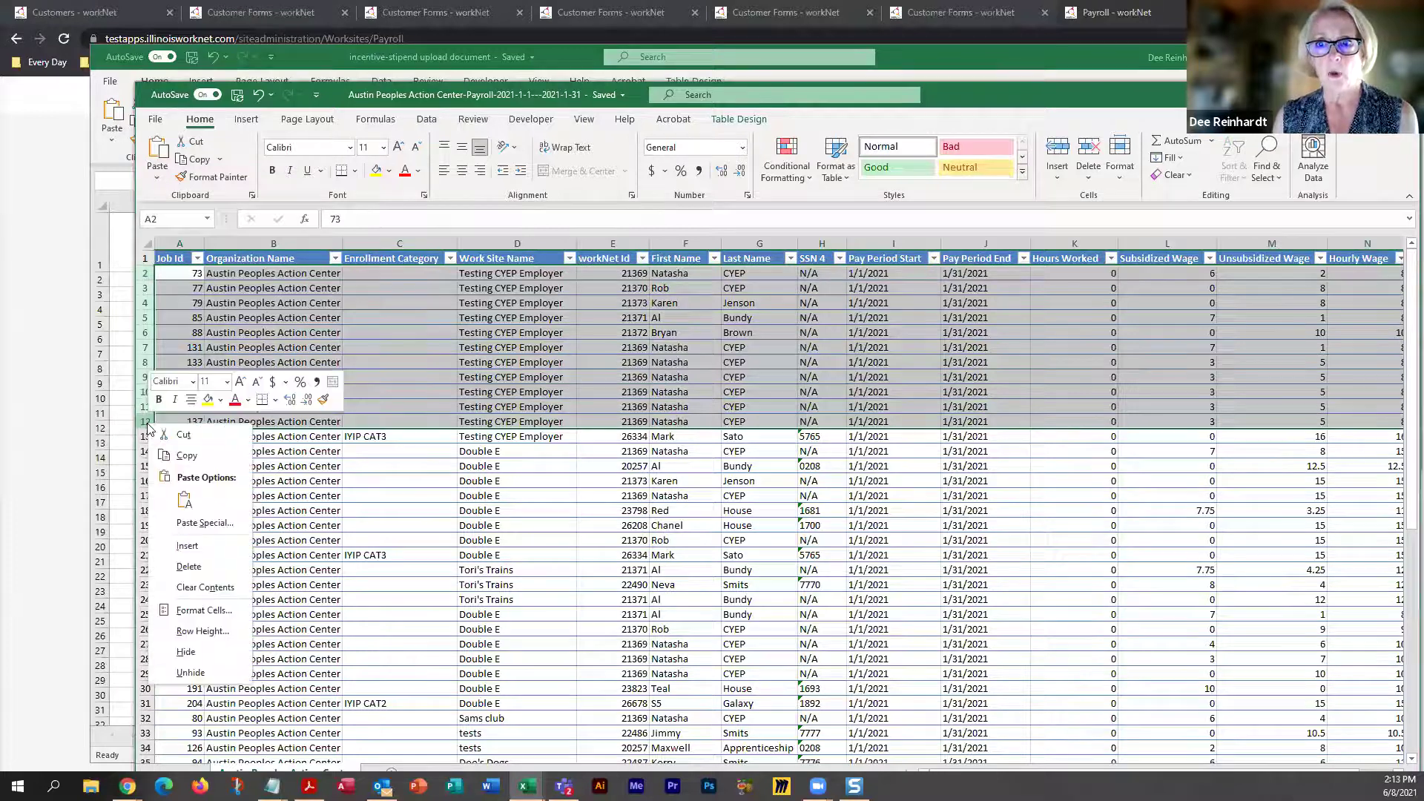
click(188, 566)
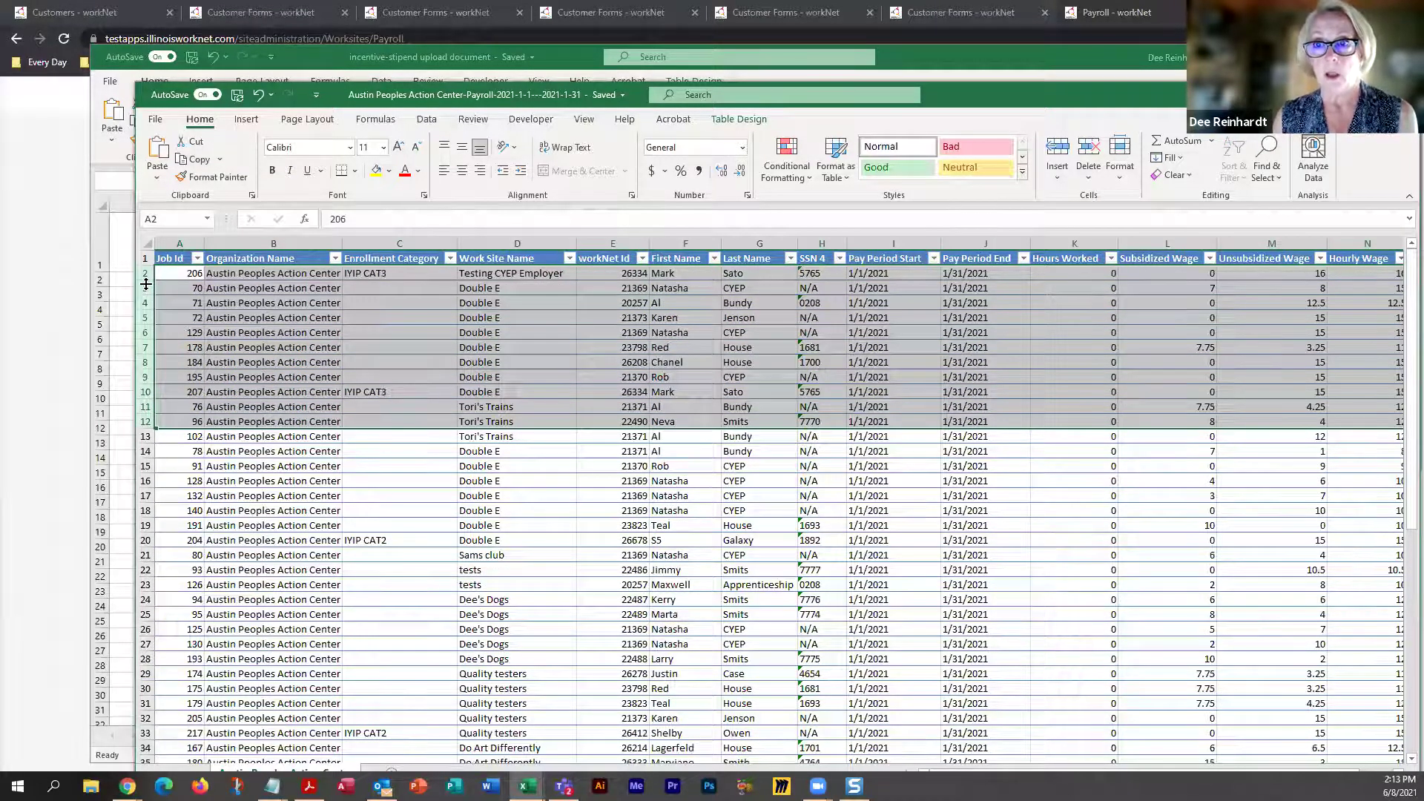
Delete the seven Double E rows 3–9 and select the Enrollment Category column
drag(146, 288, 145, 378)
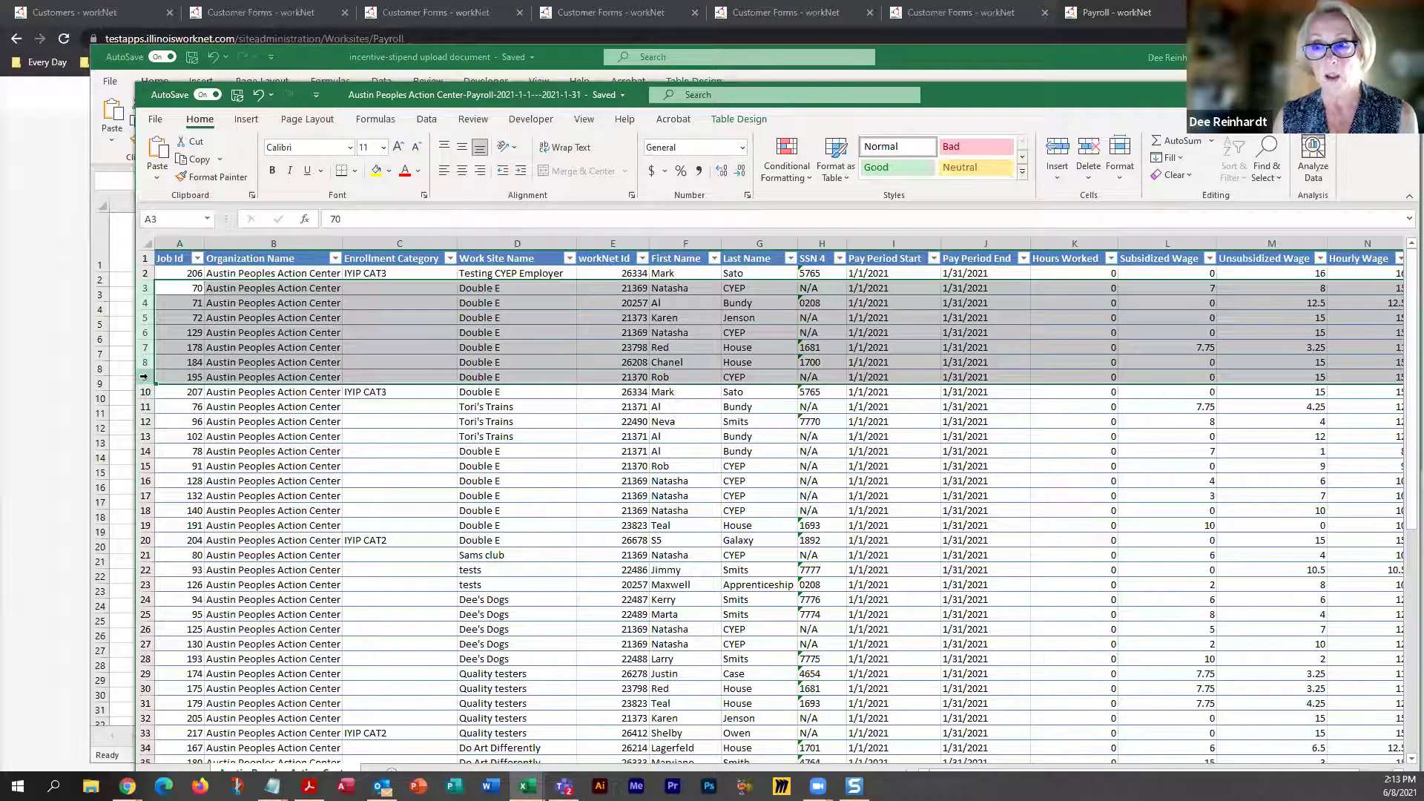
right_click(145, 377)
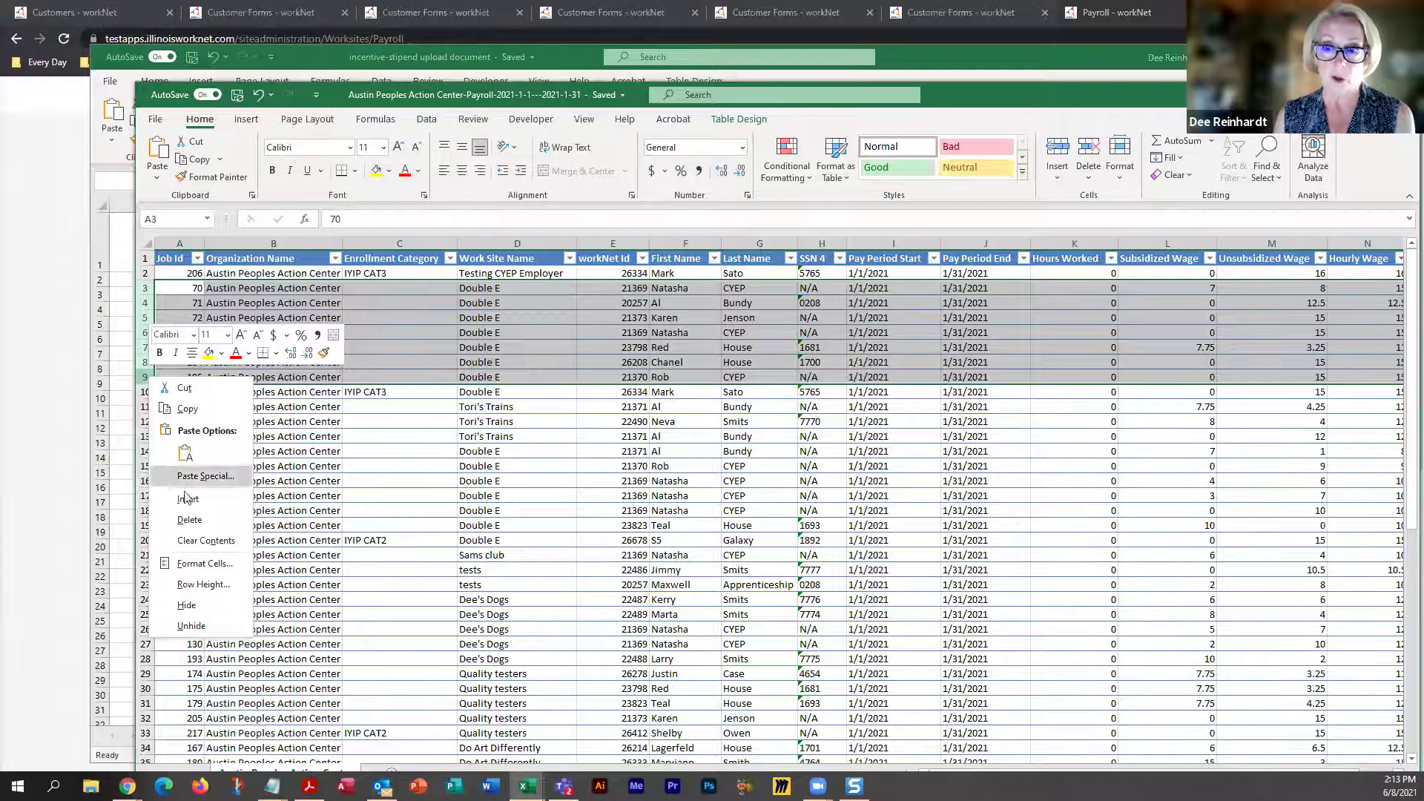
click(185, 521)
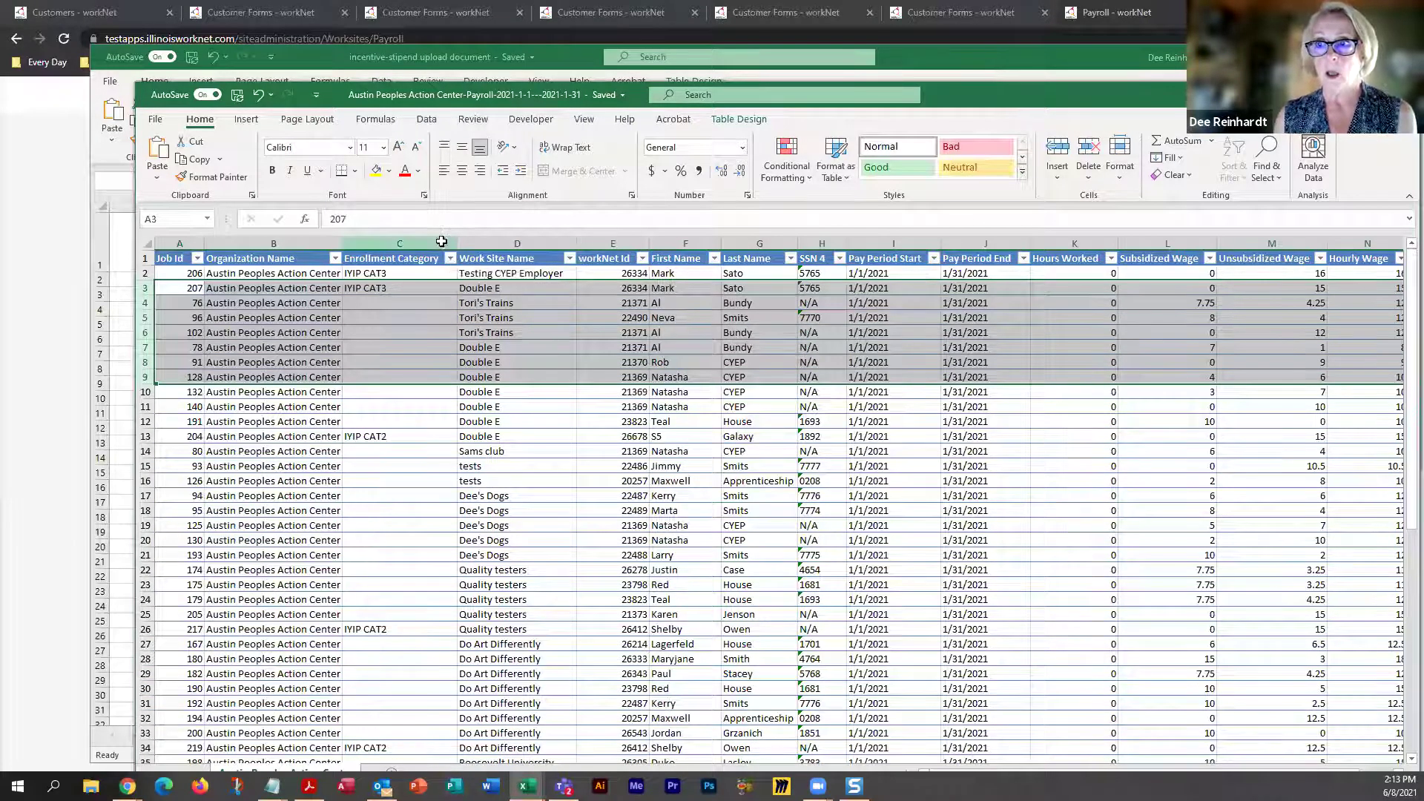
click(438, 244)
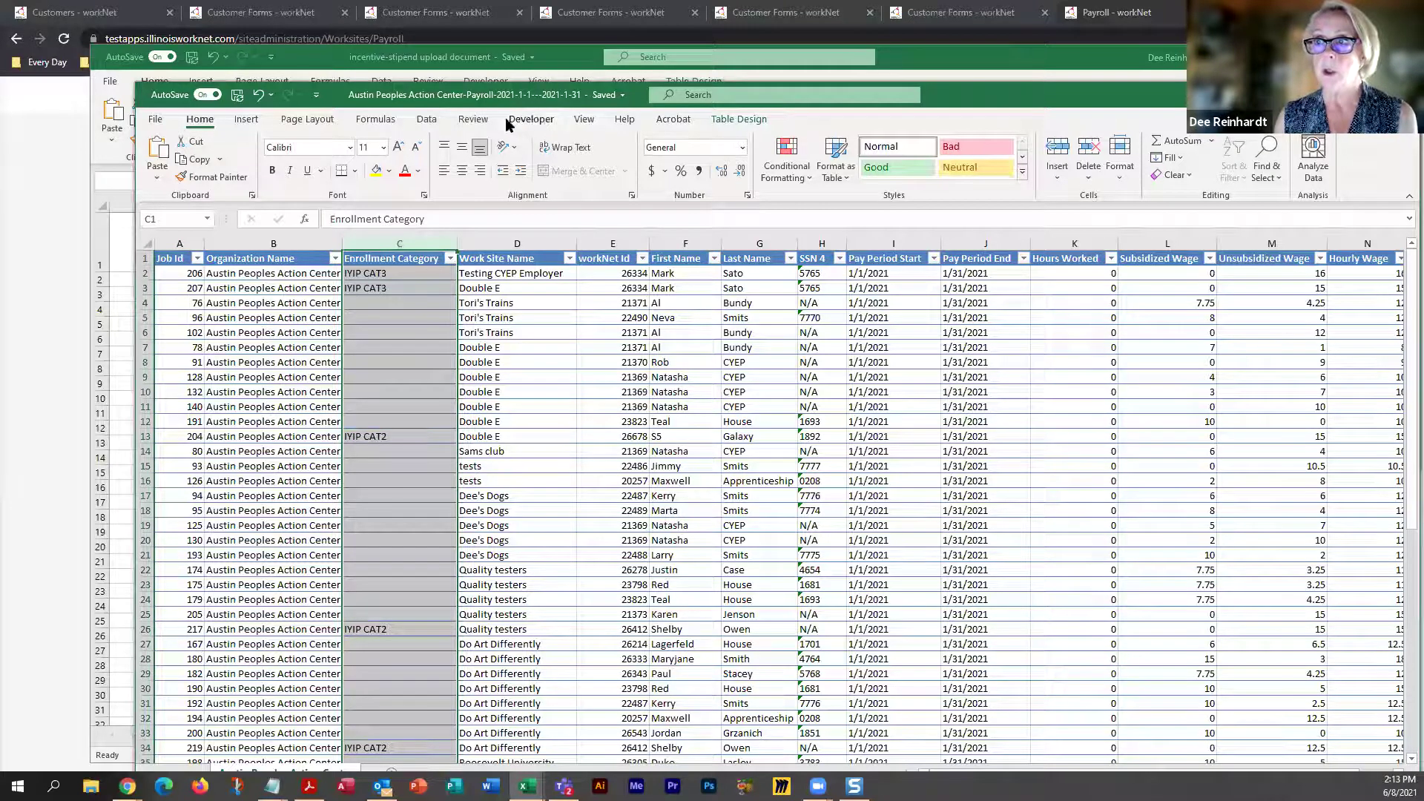
On the Data tab, select the whole payroll table with Ctrl+A
click(429, 120)
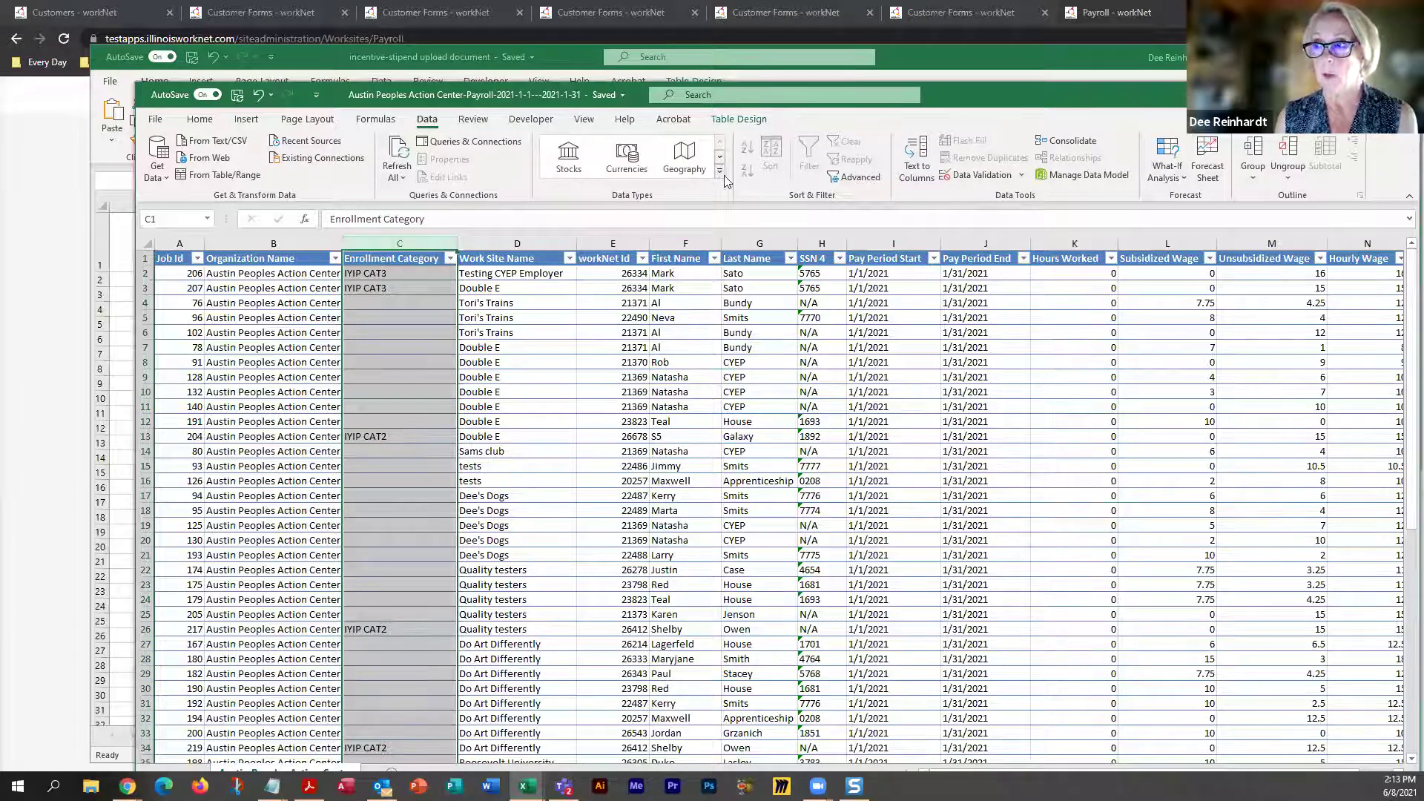
click(397, 276)
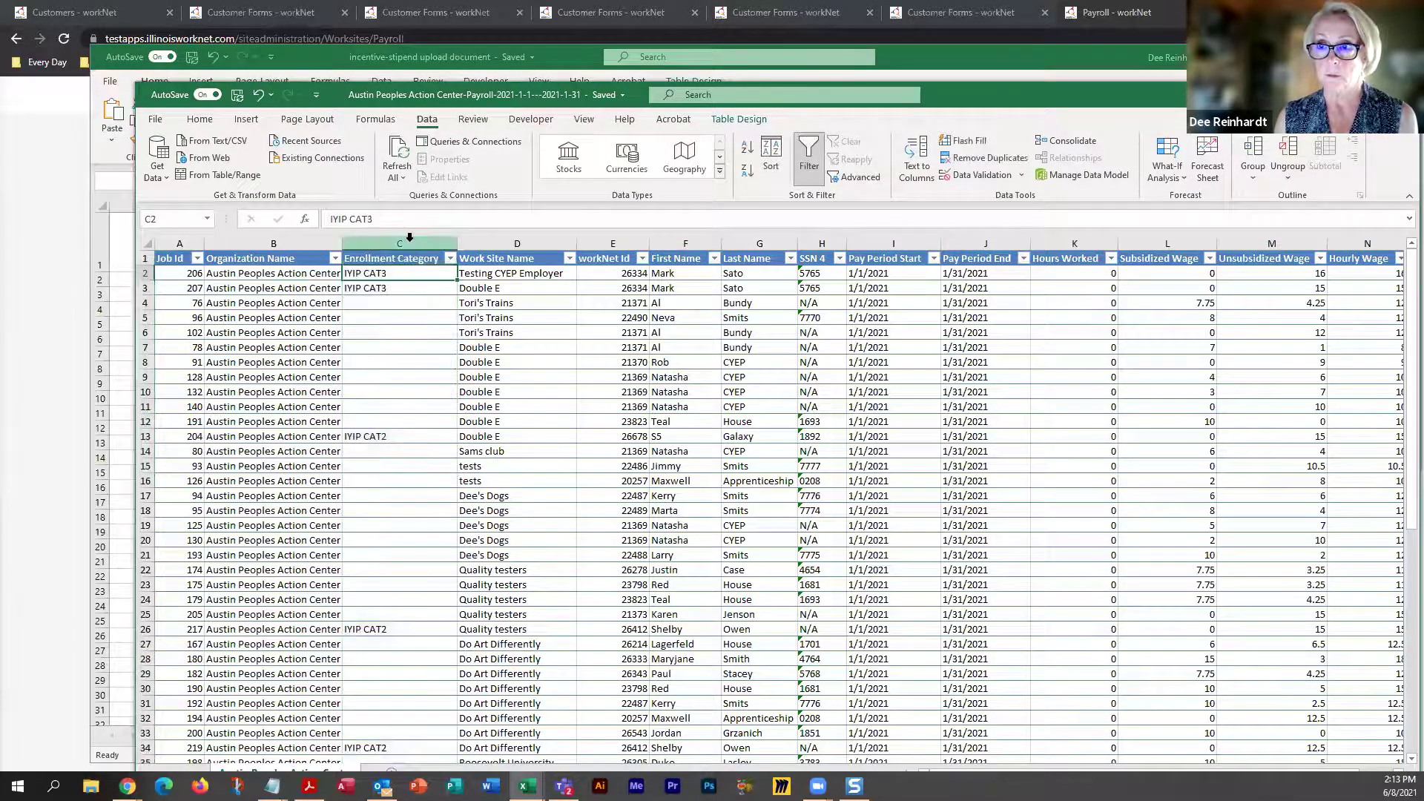
click(401, 243)
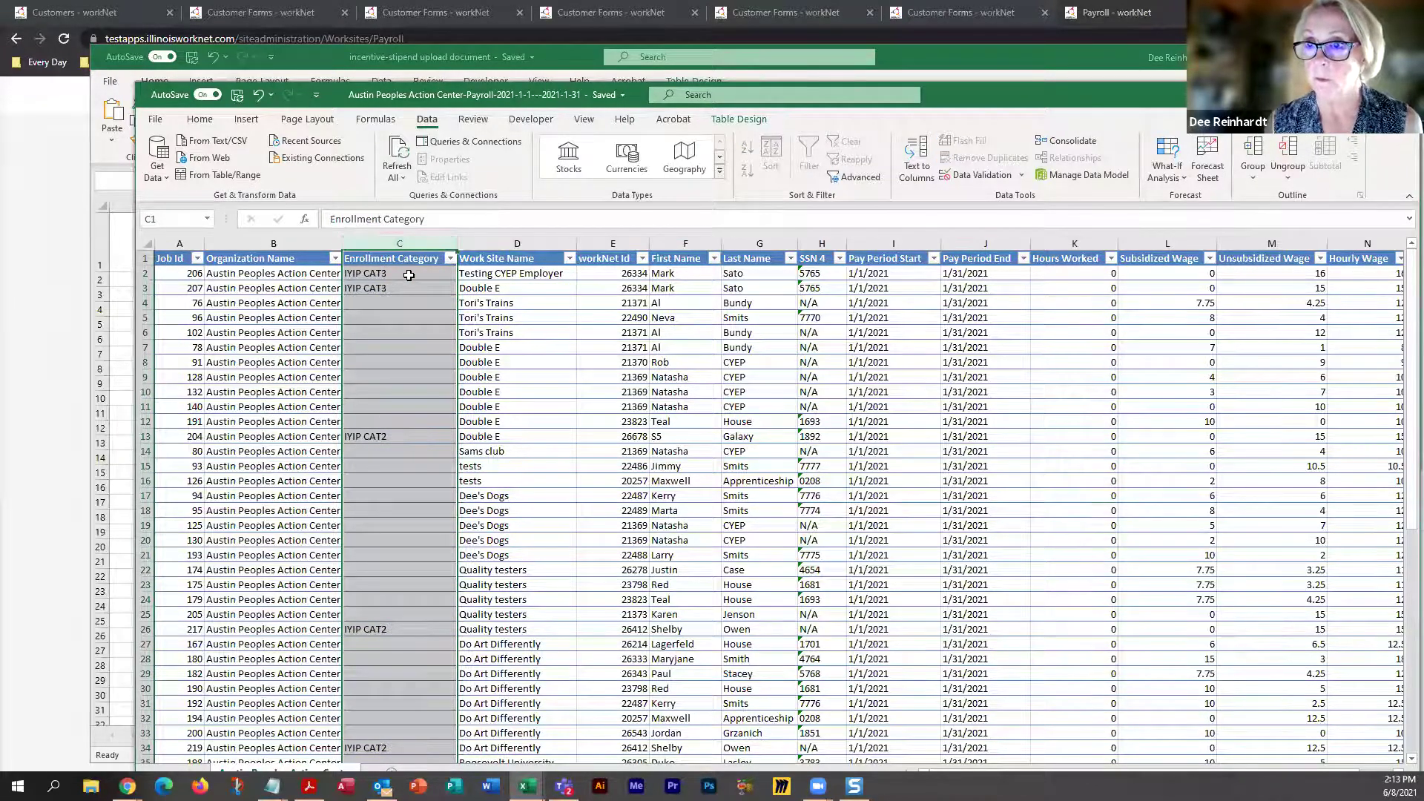
click(200, 245)
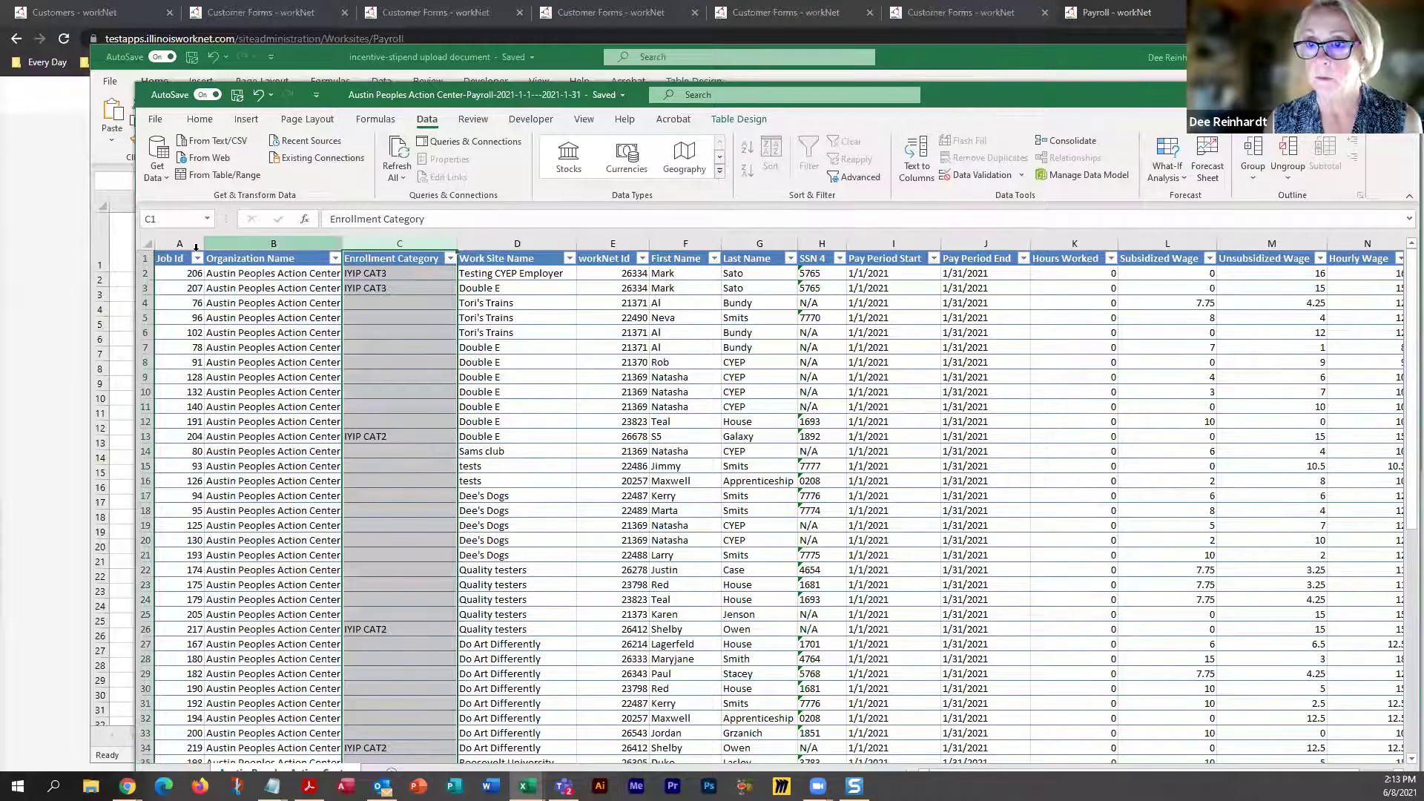
click(146, 246)
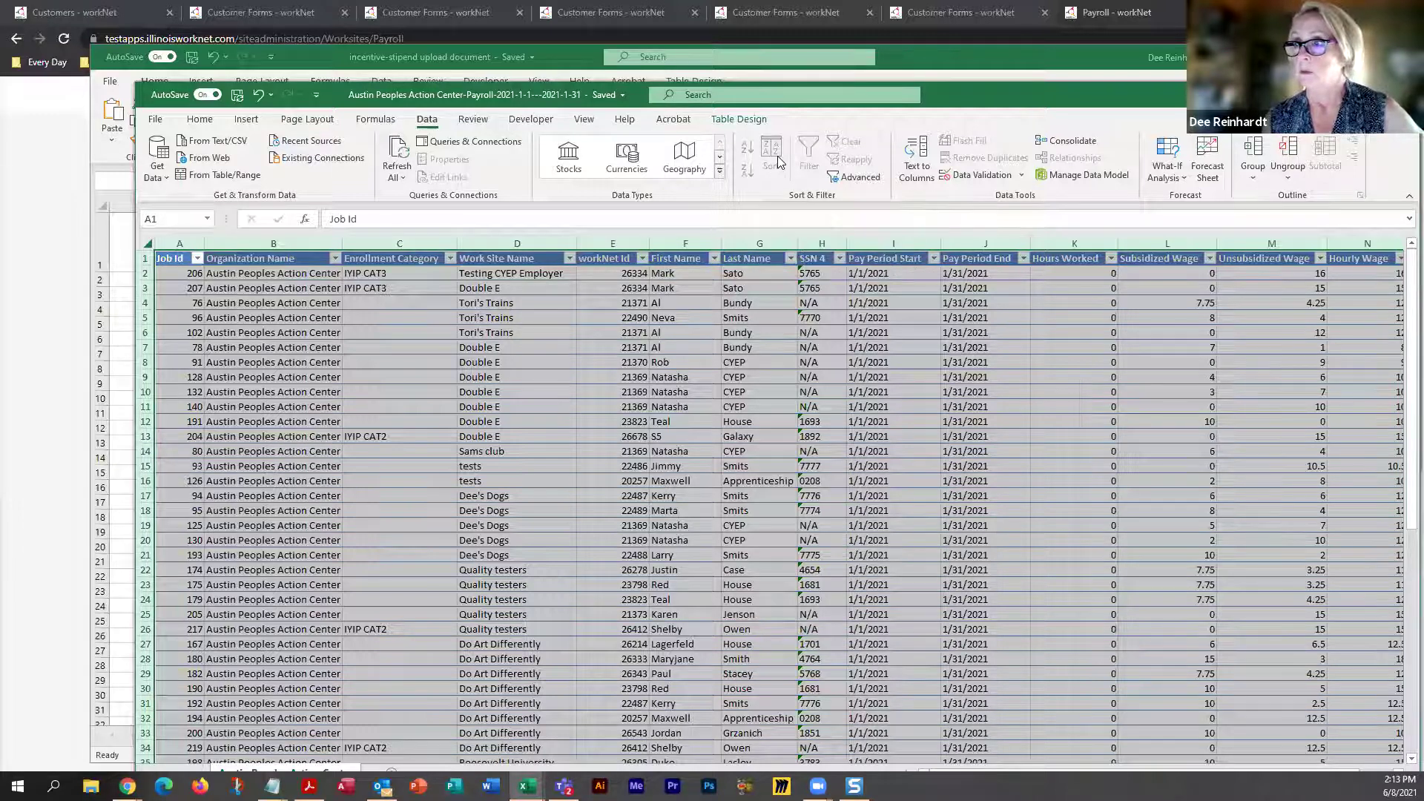
click(171, 258)
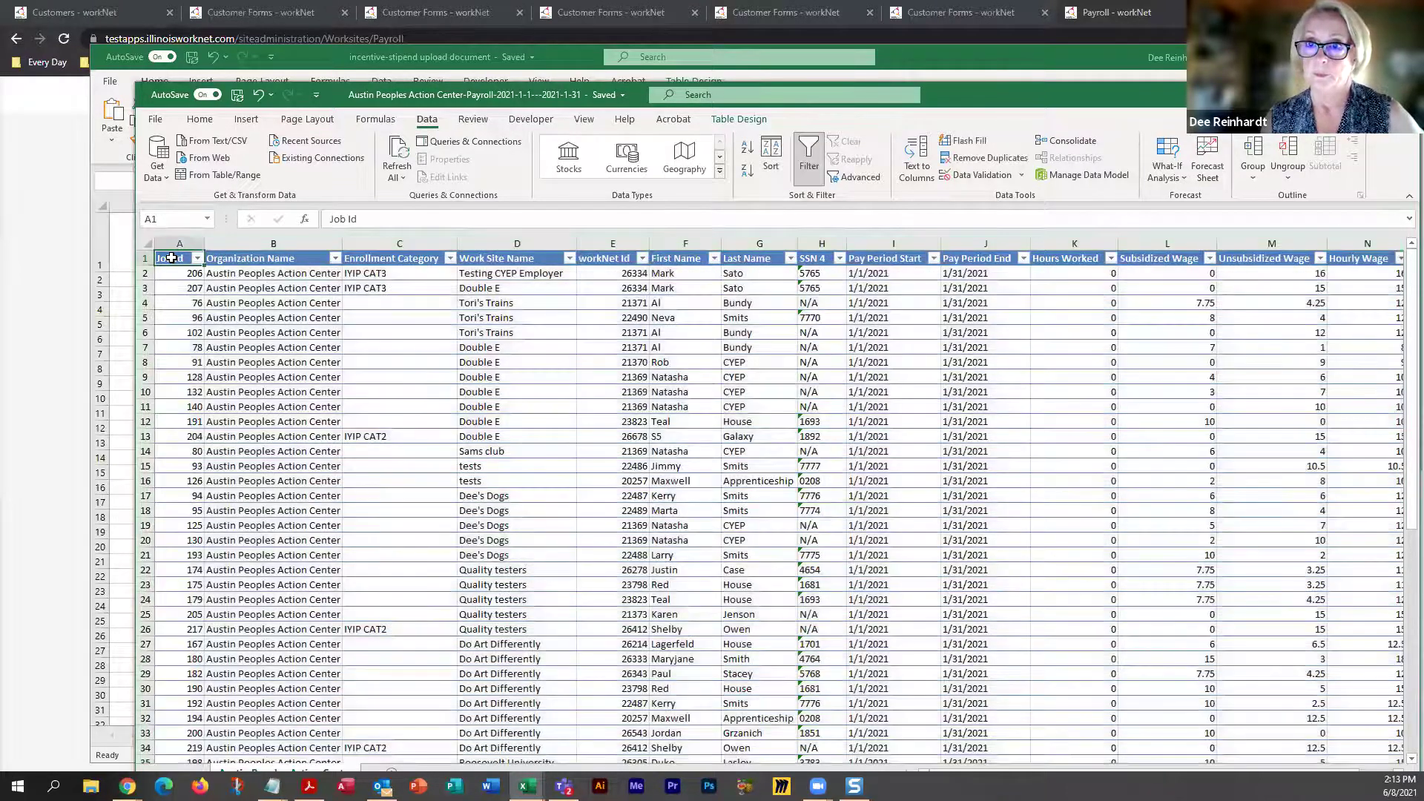
scroll(172, 258, down, 6)
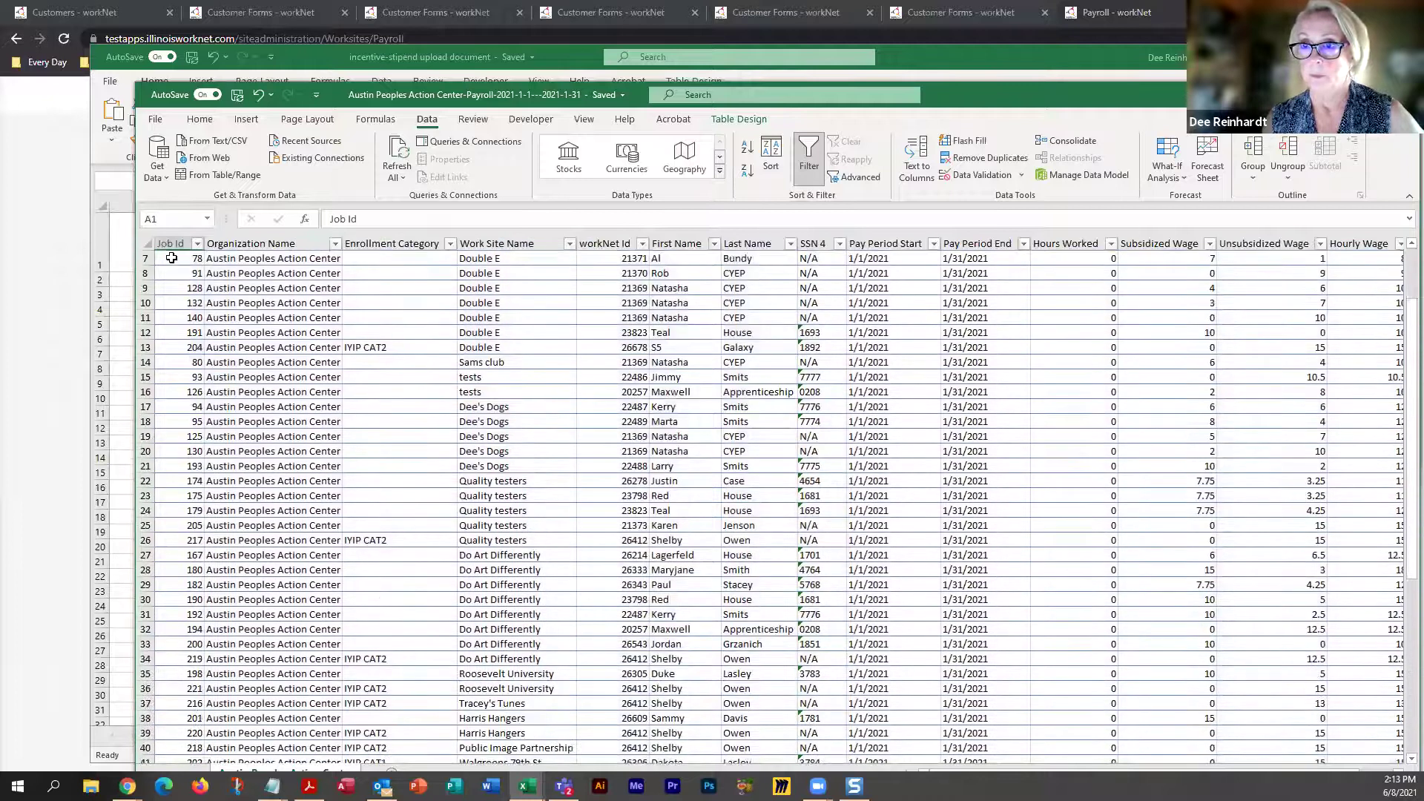
scroll(171, 258, up, 6)
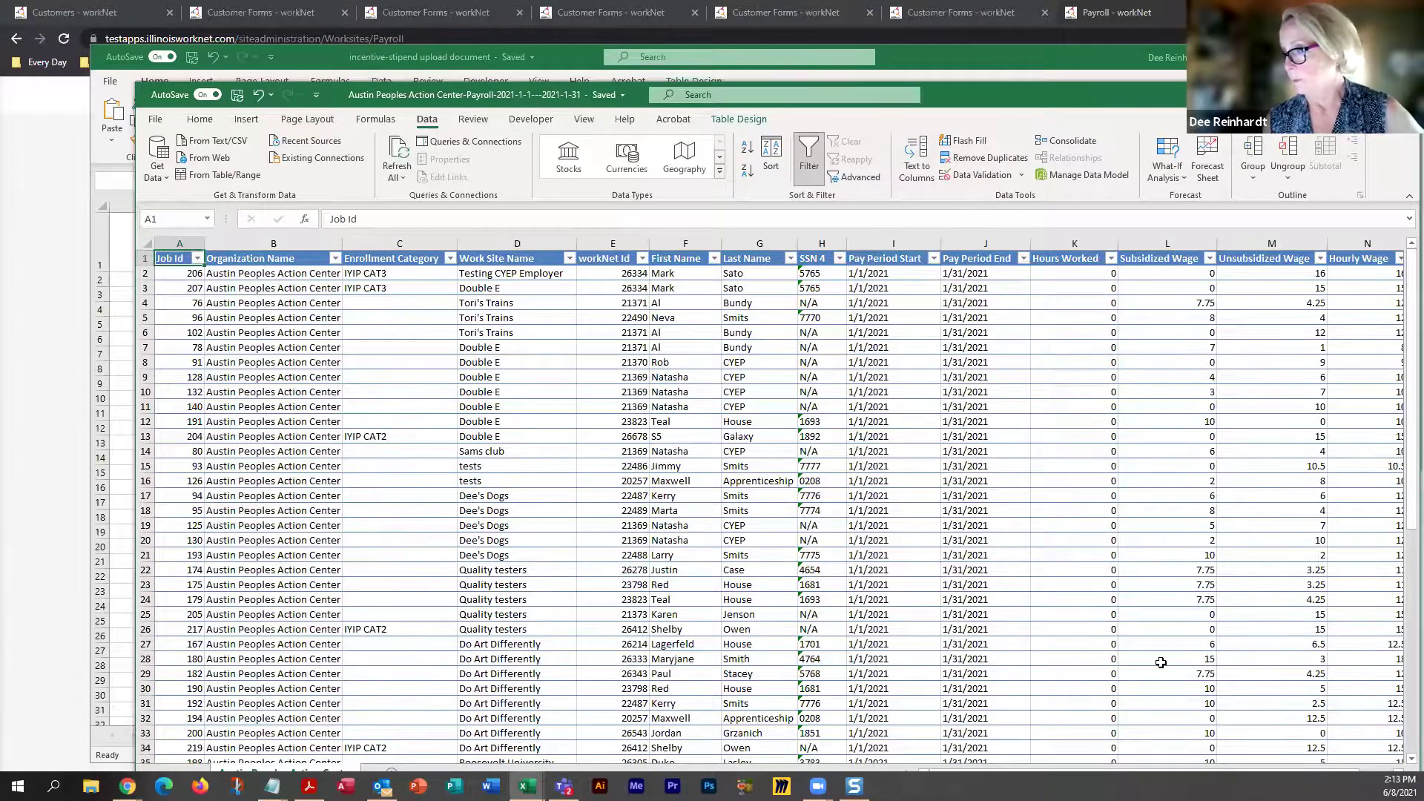
scroll(1161, 662, down, 6)
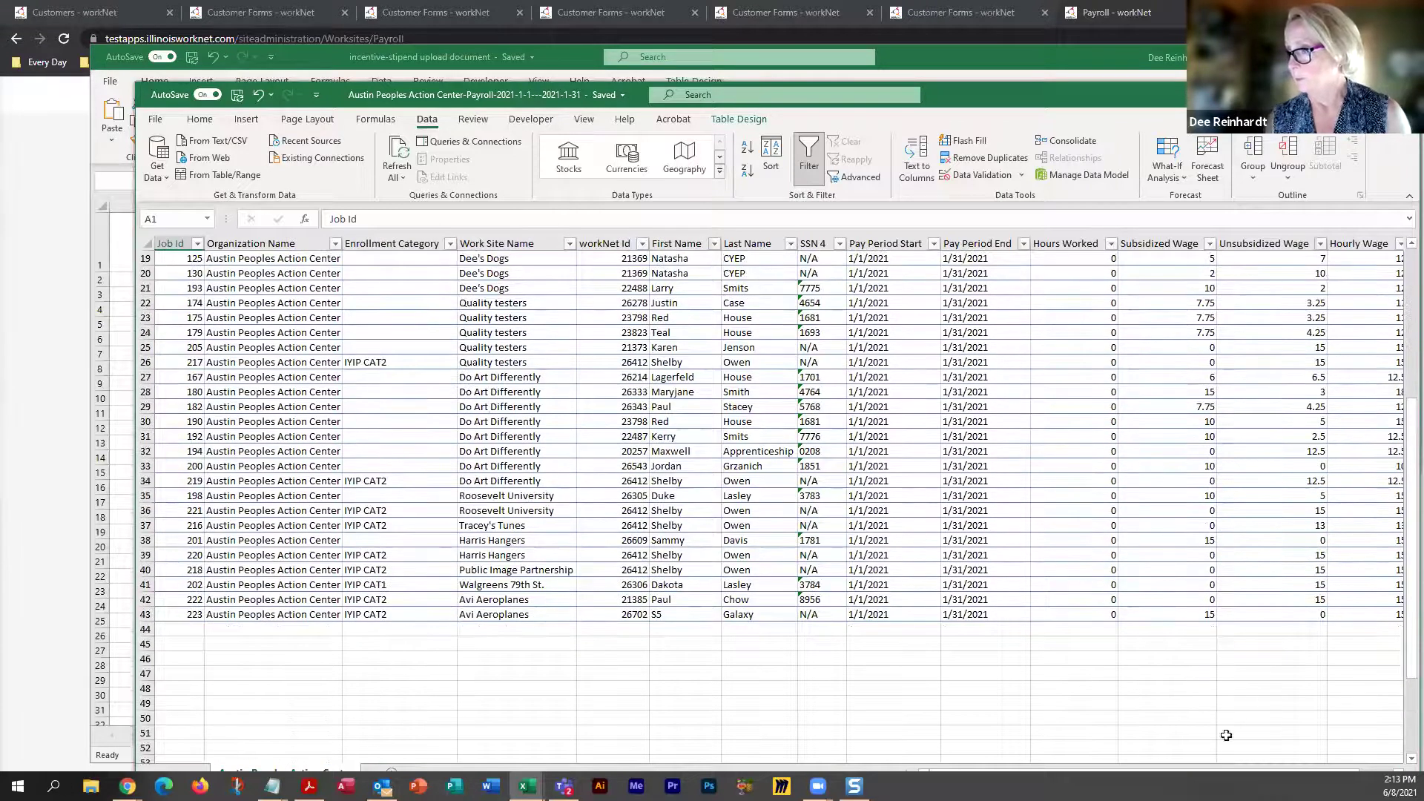
drag(973, 773, 1003, 776)
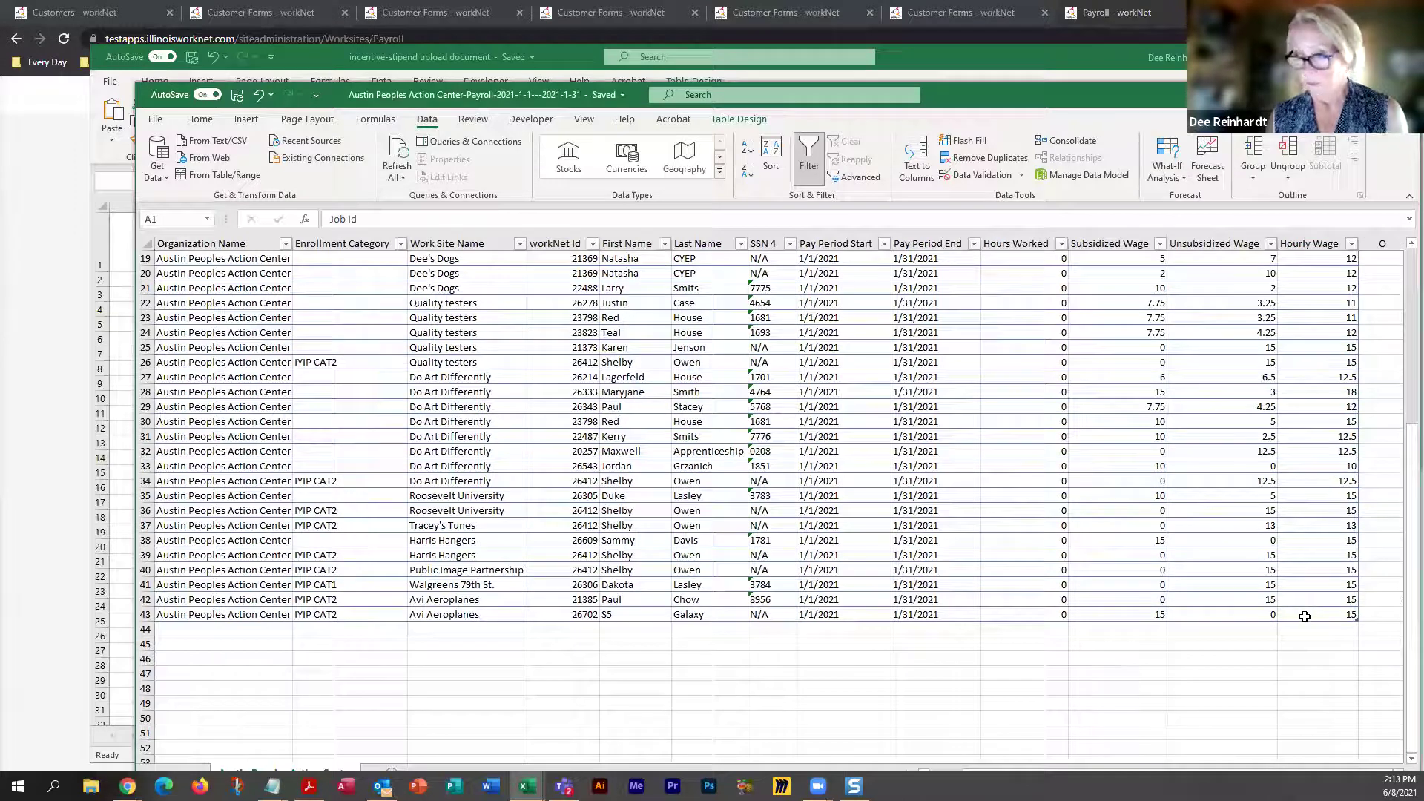
key(ctrl+a)
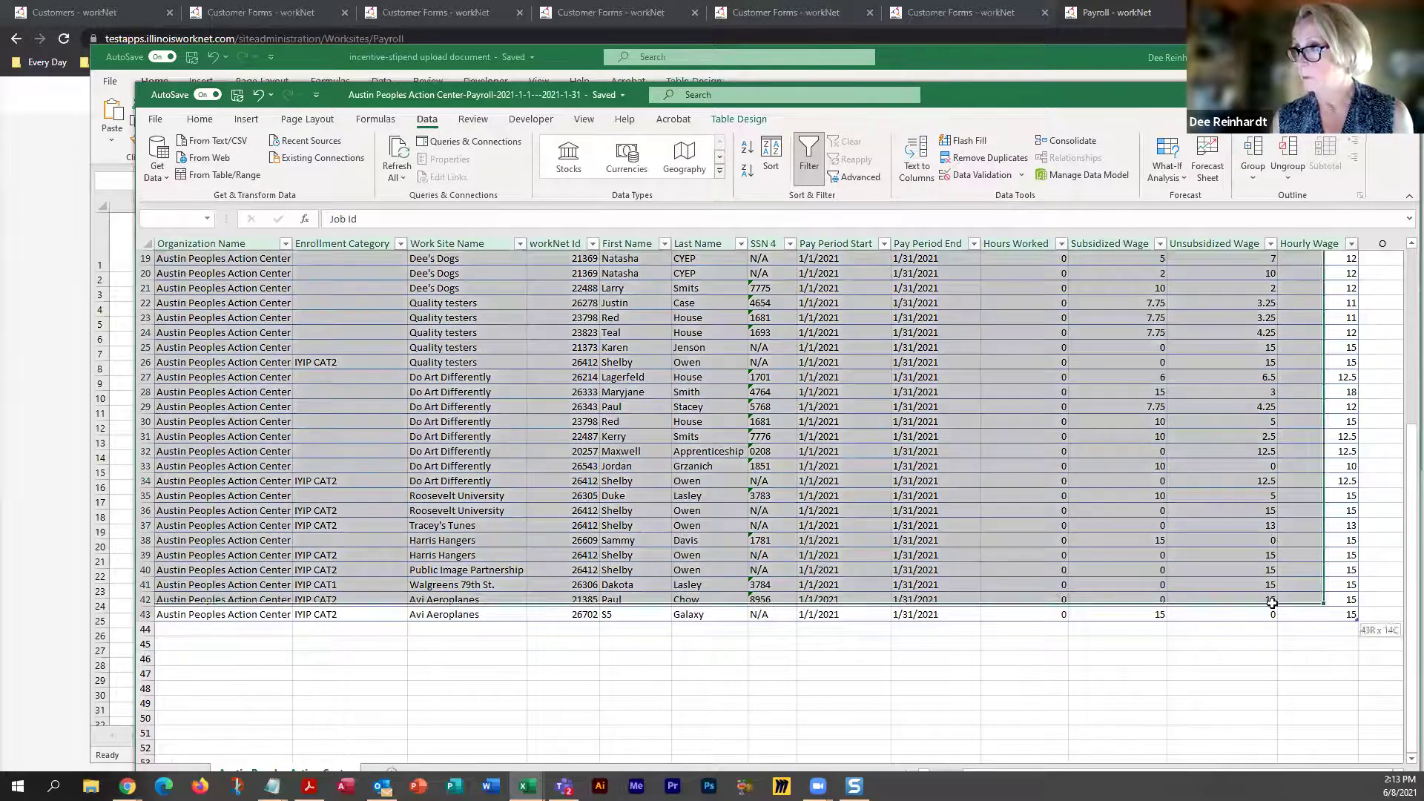
Sort the payroll table by Enrollment Category
click(771, 148)
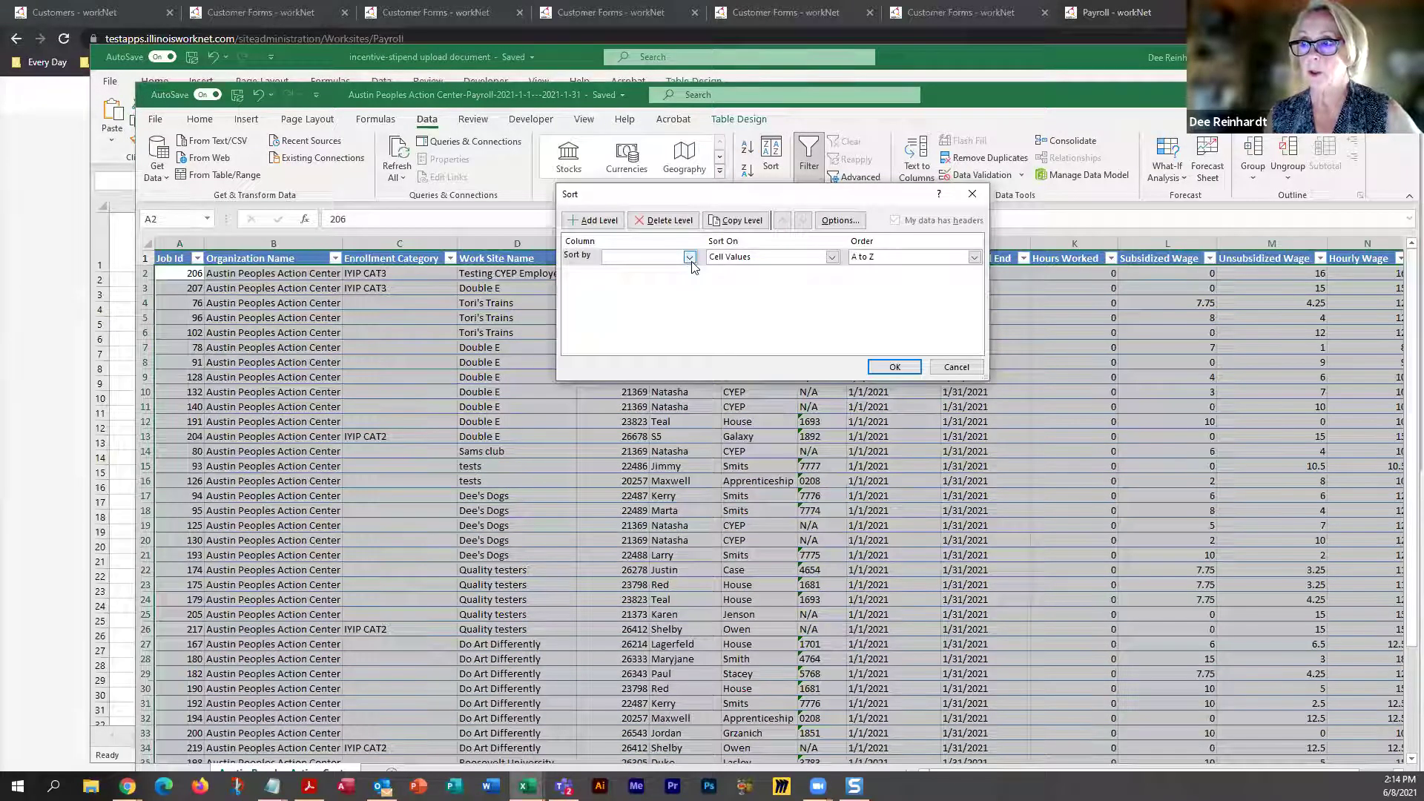
click(690, 258)
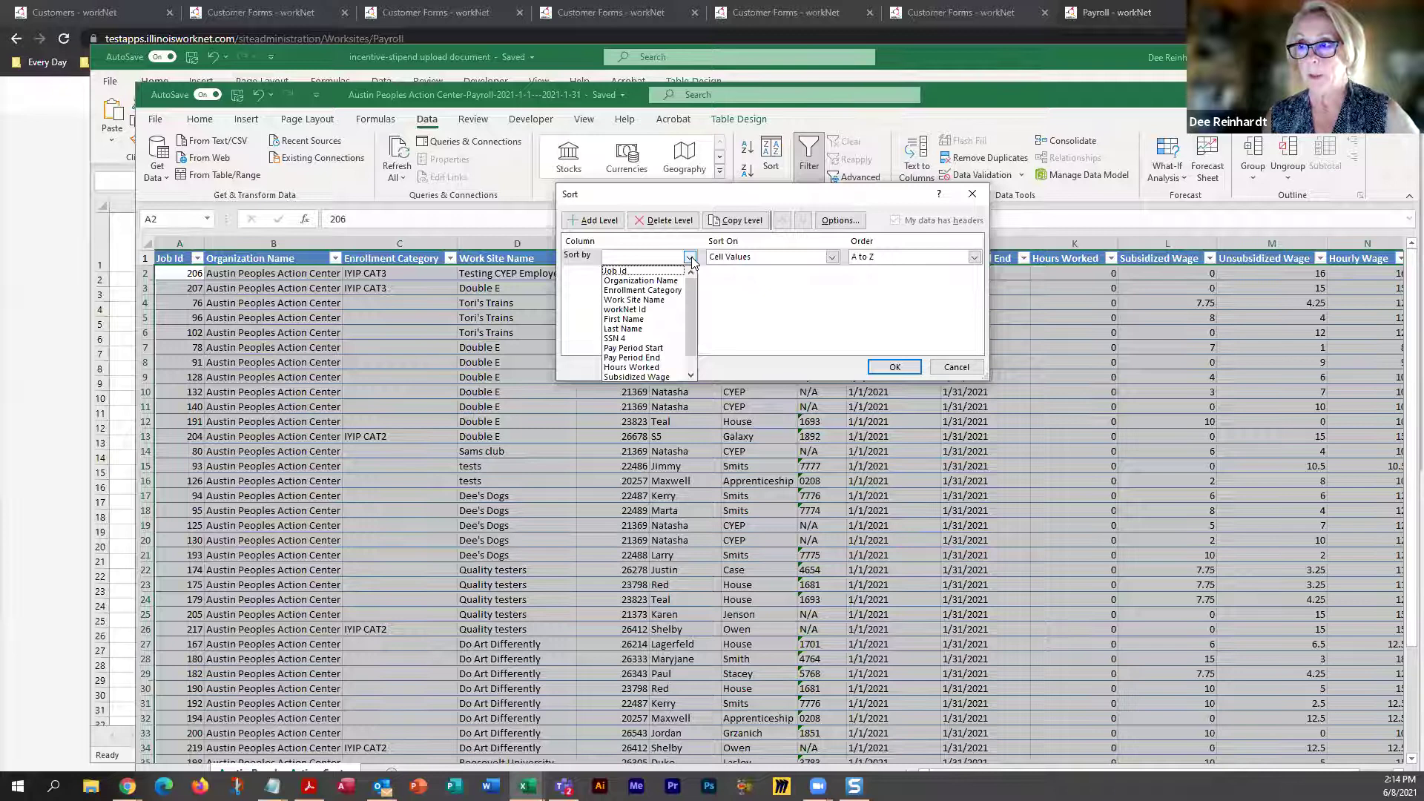
click(642, 290)
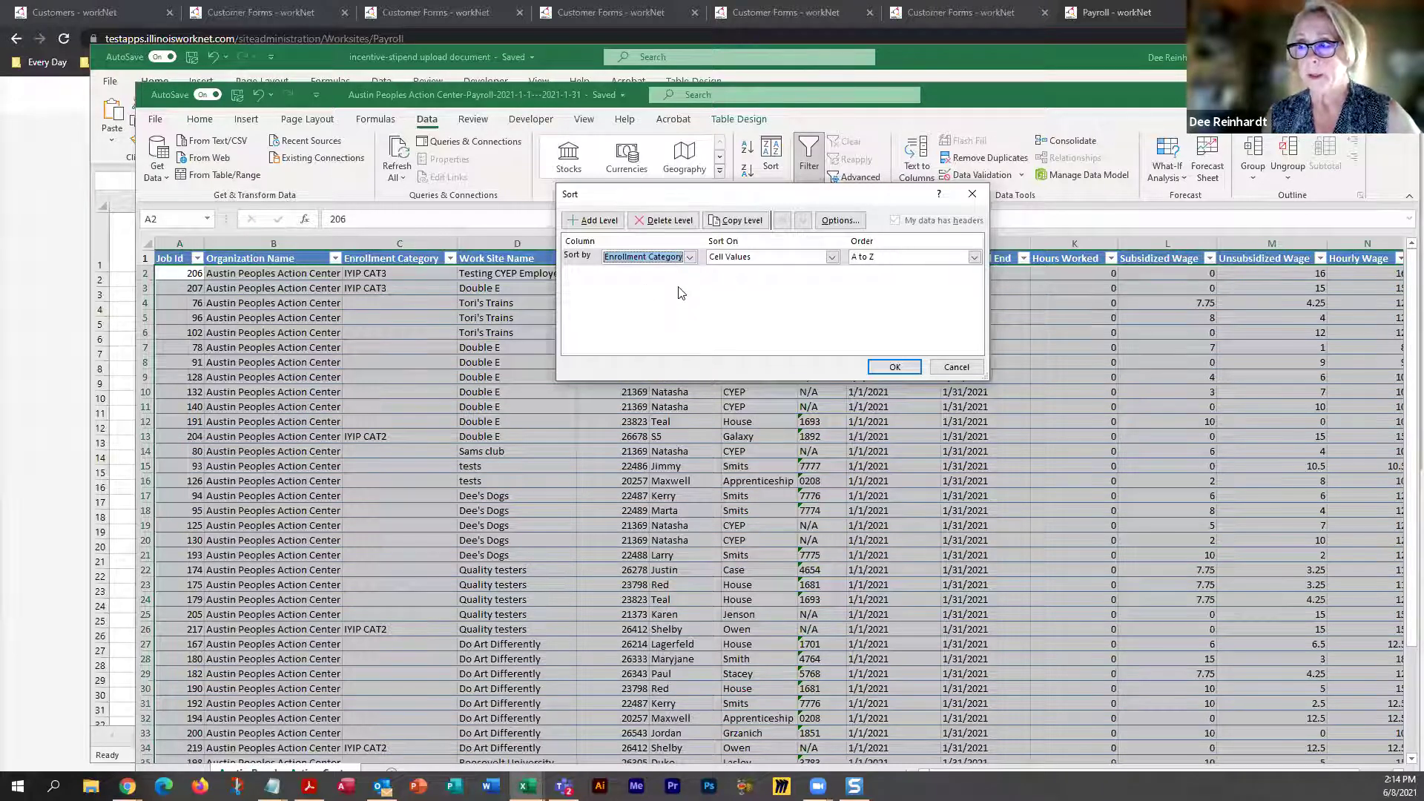
click(893, 367)
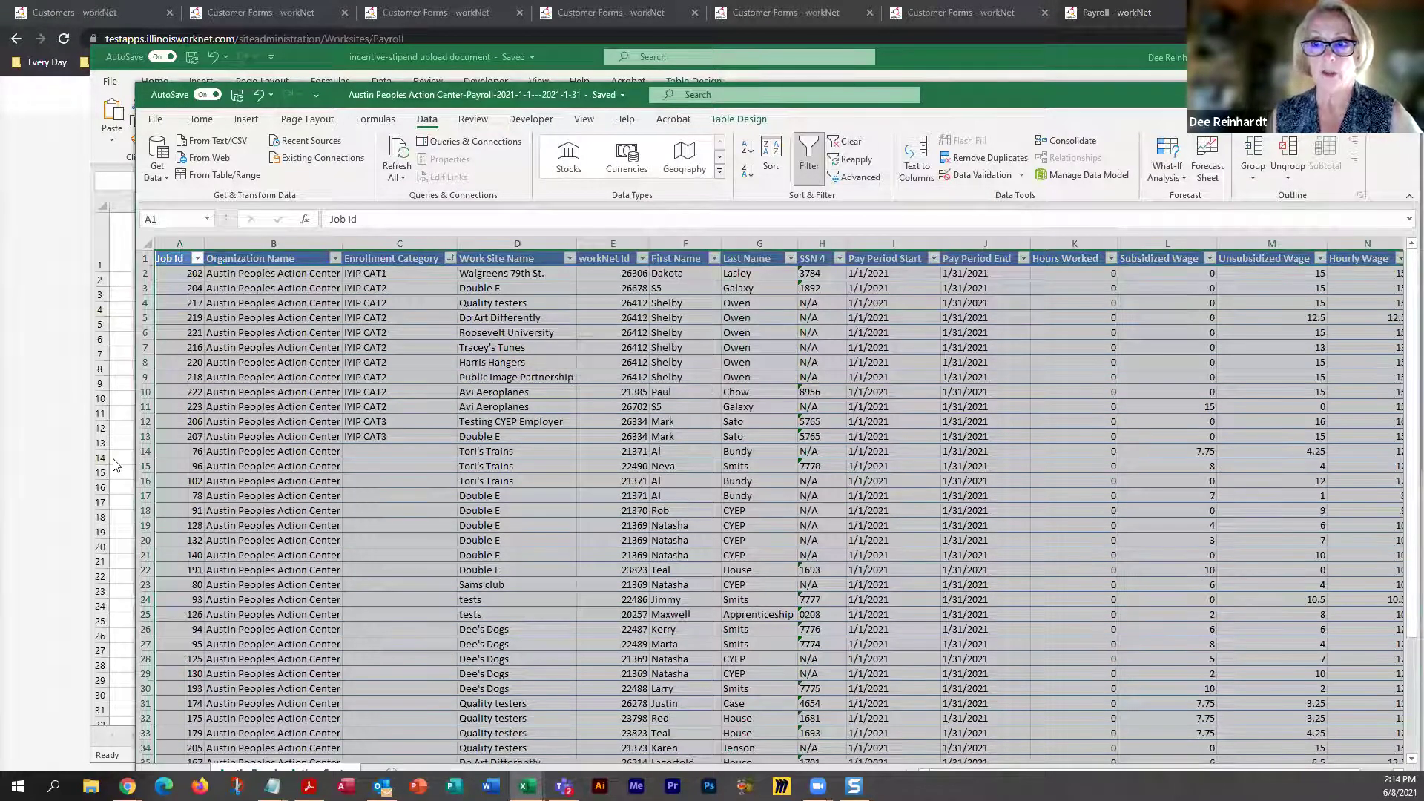
Delete table rows 14–43
click(146, 451)
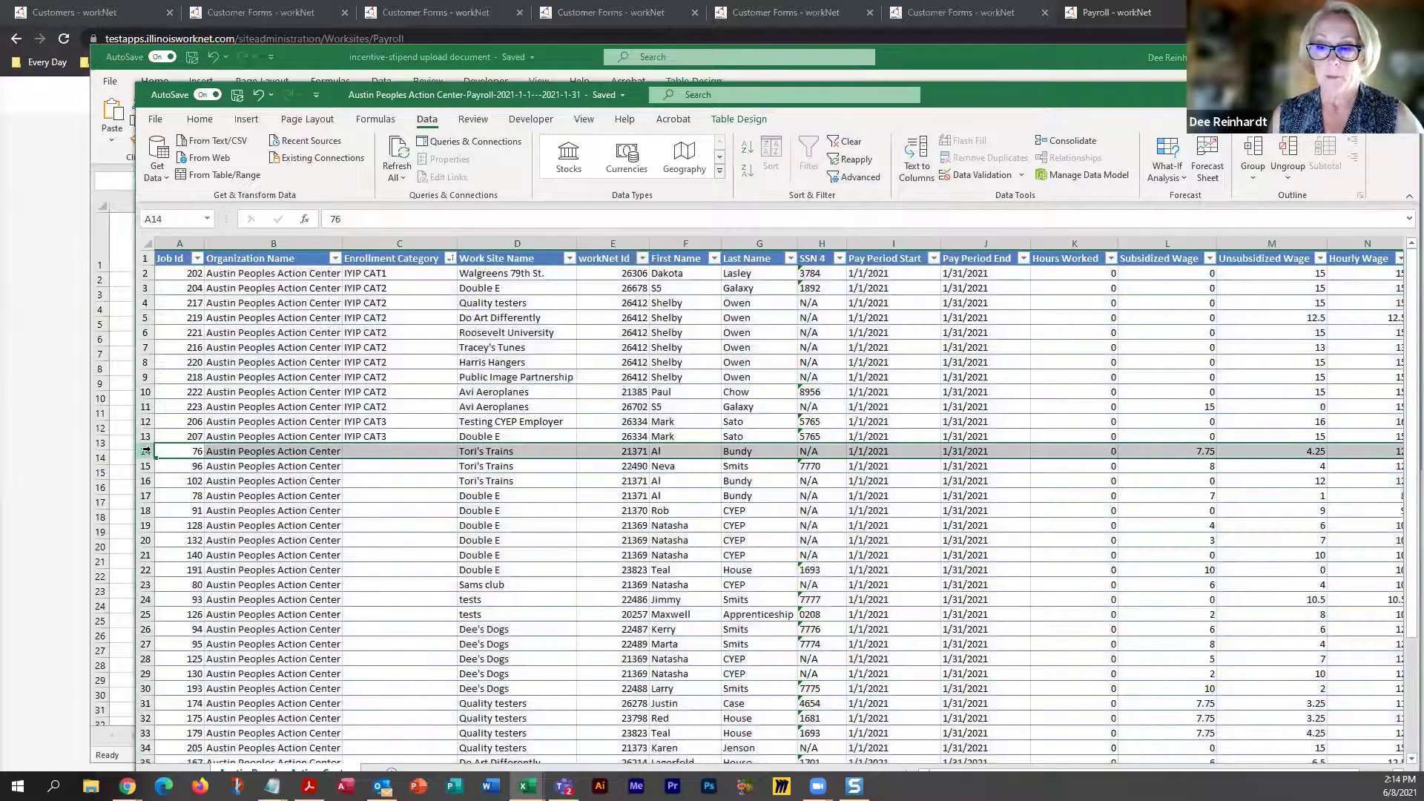
scroll(183, 528, down, 7)
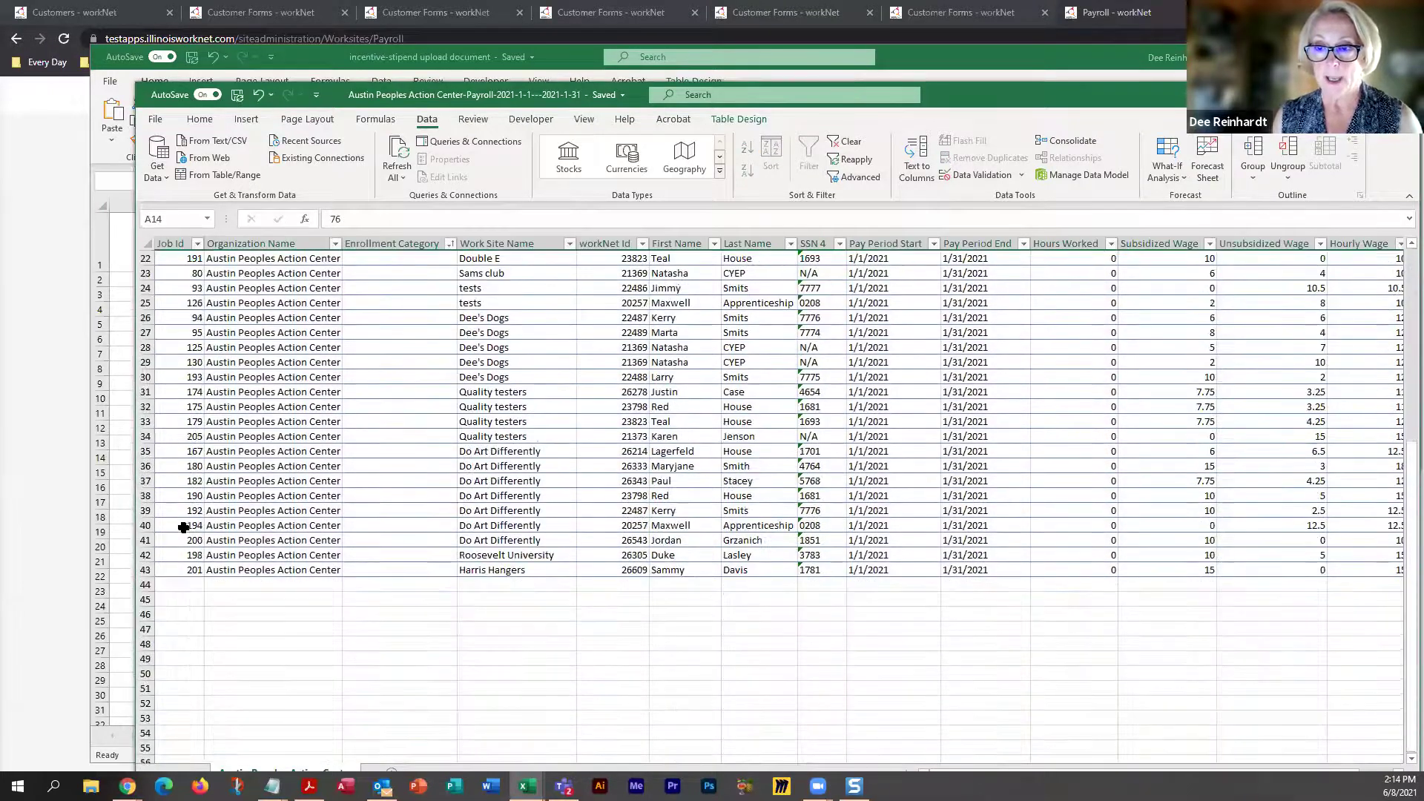
shift+click(145, 570)
right_click(146, 571)
click(192, 458)
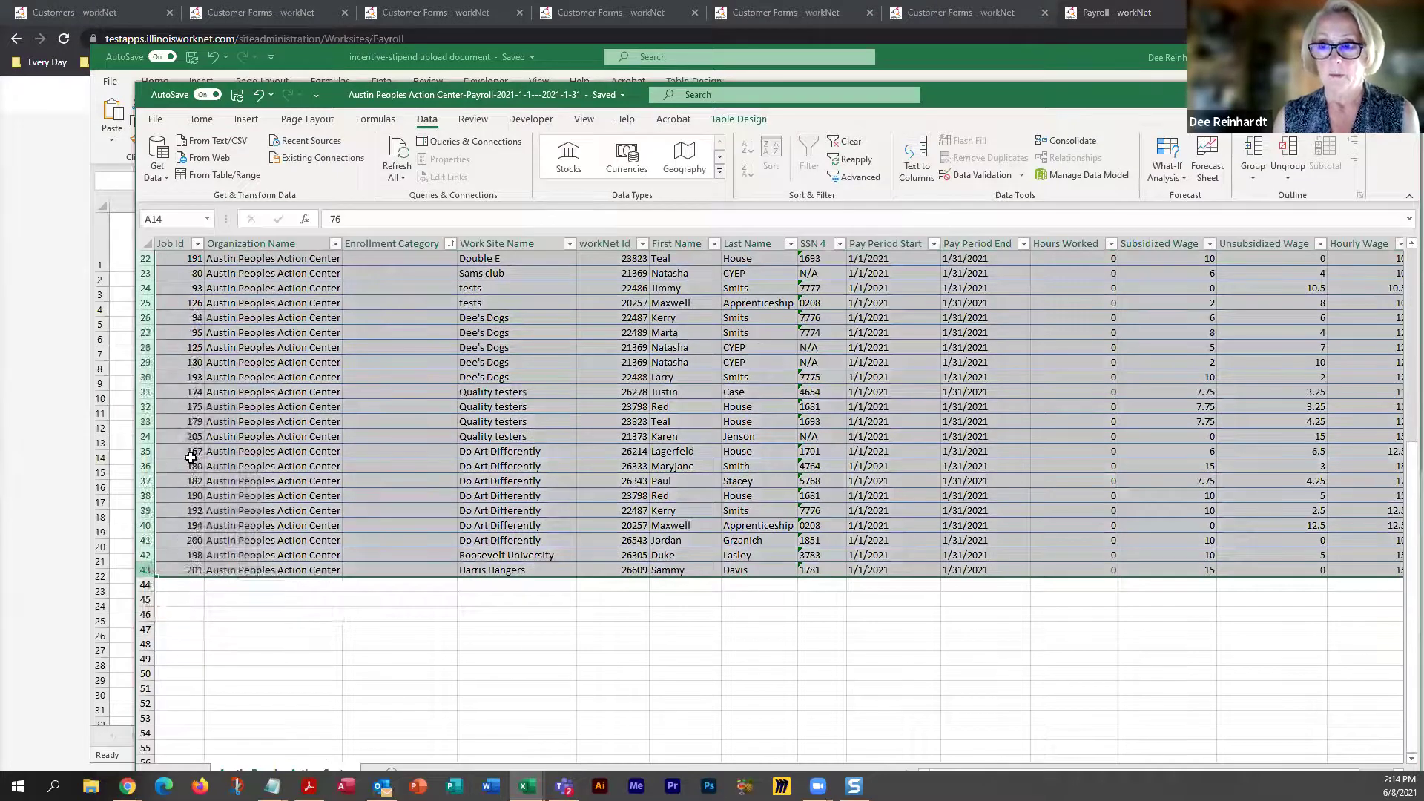
click(408, 437)
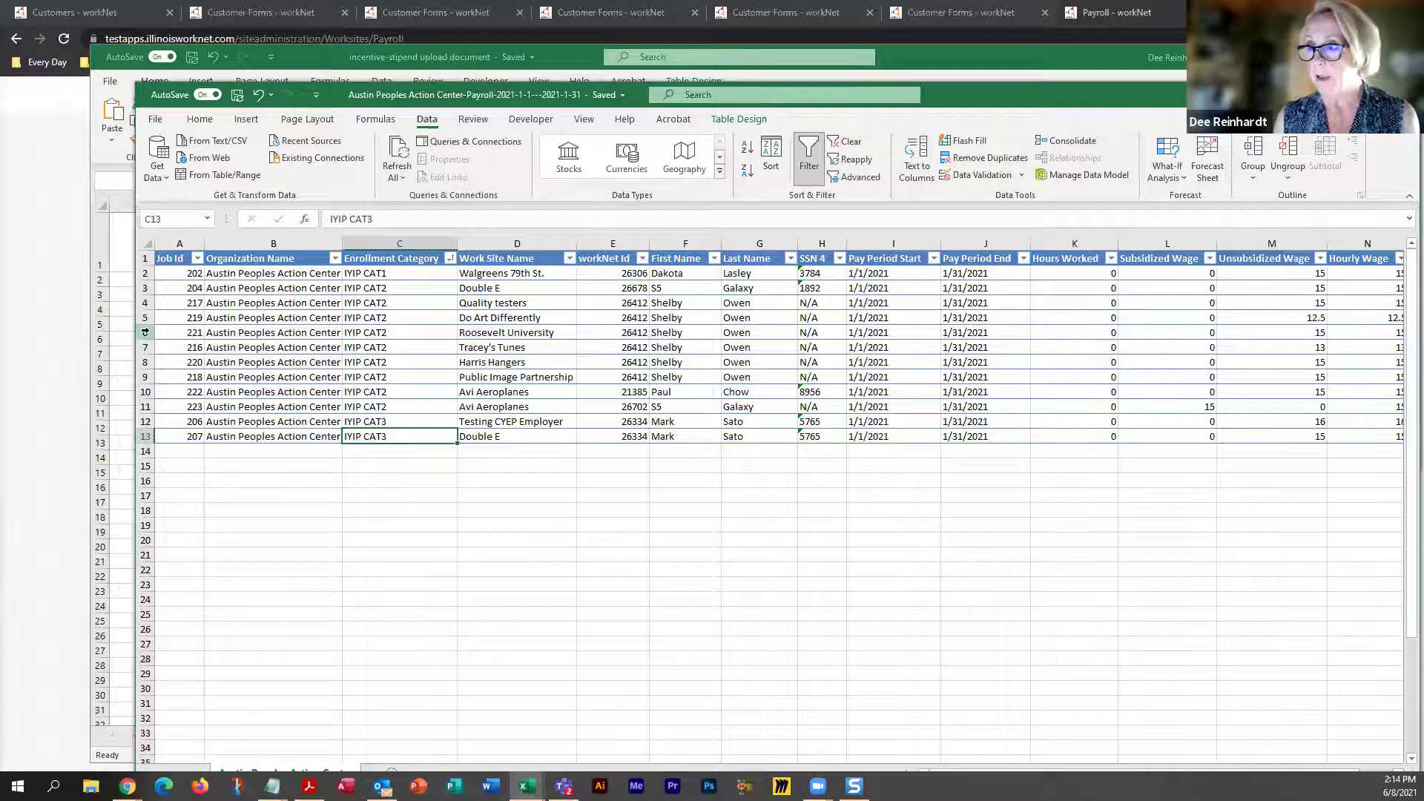
Delete rows 6 to 9 from the table
drag(145, 332, 148, 376)
right_click(147, 375)
click(186, 518)
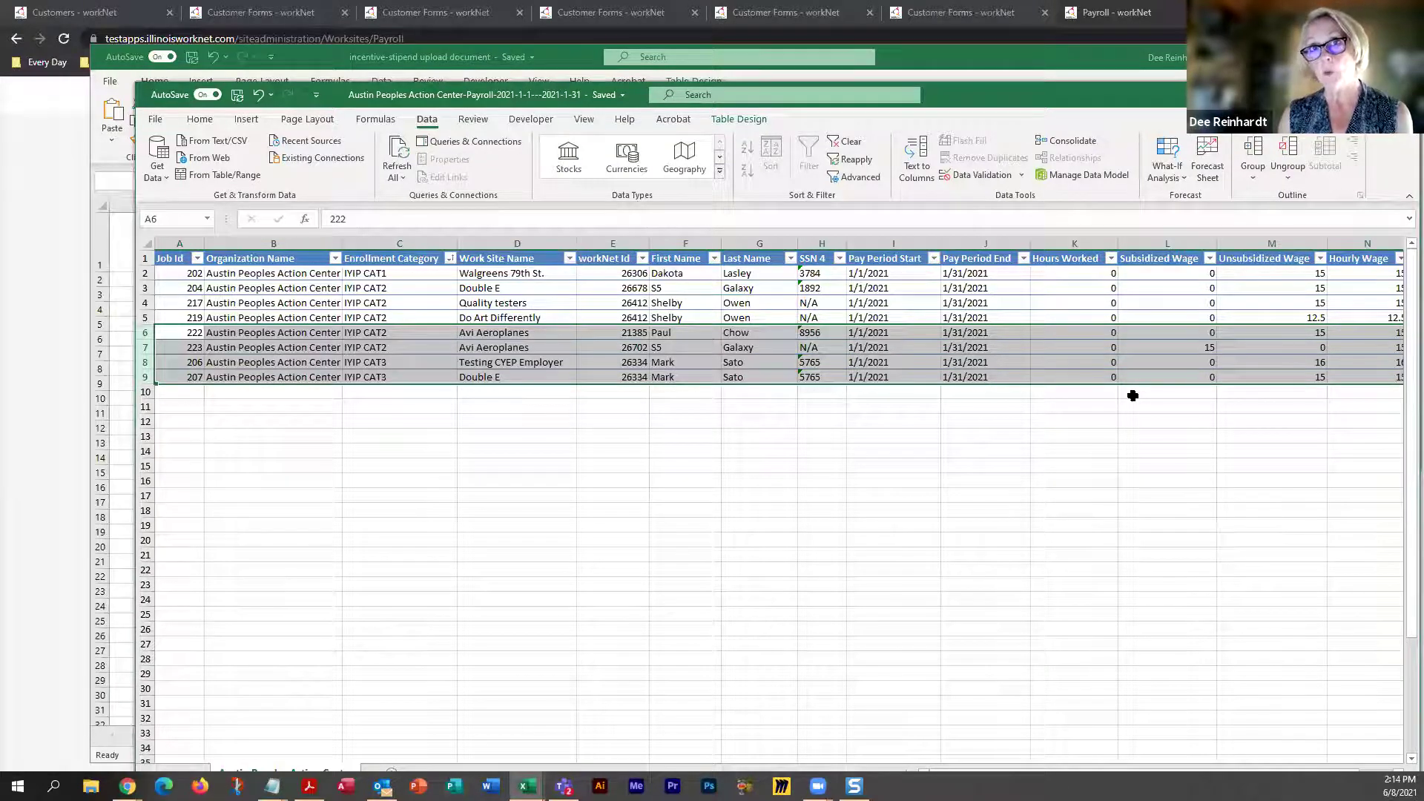
Enter Hours Worked 10, 15, 30, 36 and 22 in K2 through K6
click(1103, 276)
text(10)
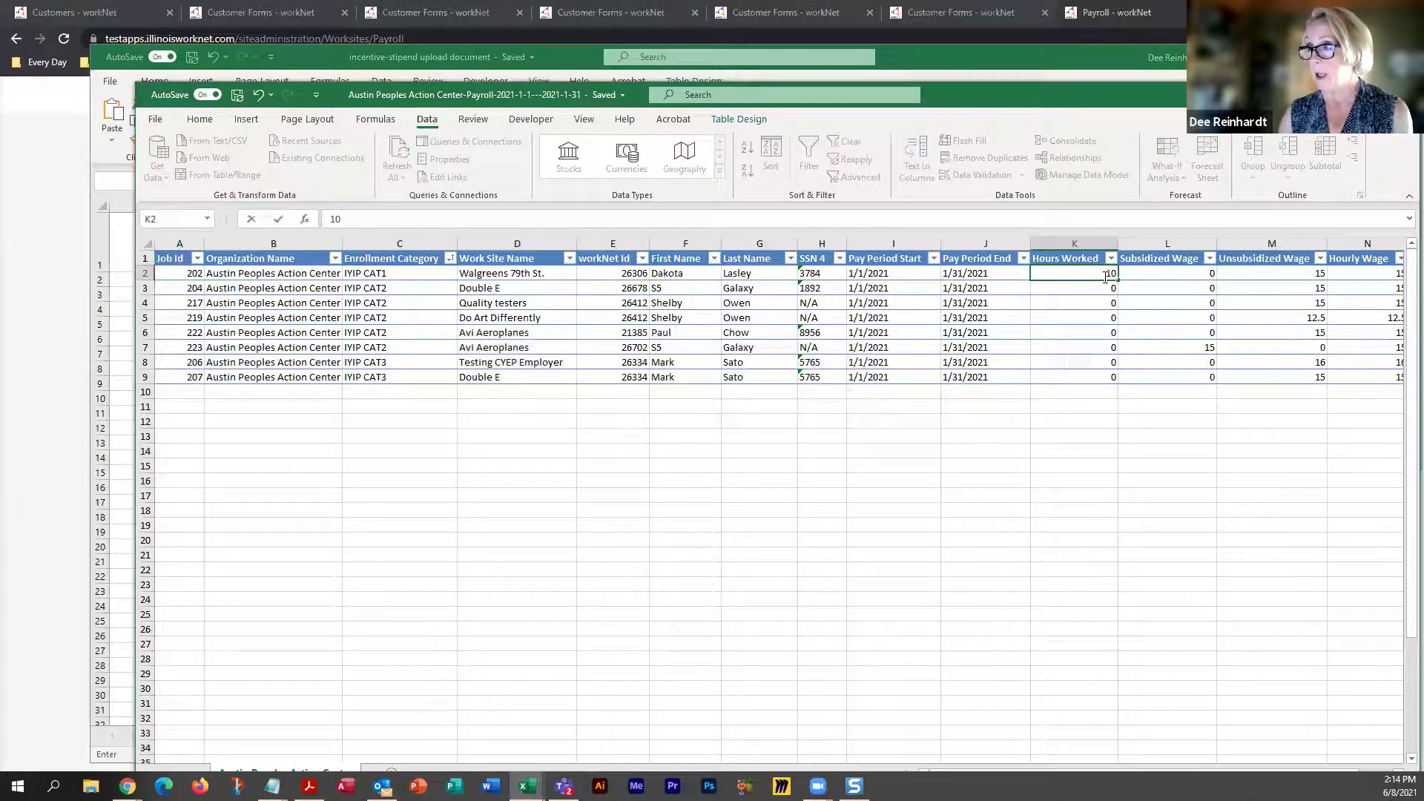
key(Return)
text(15)
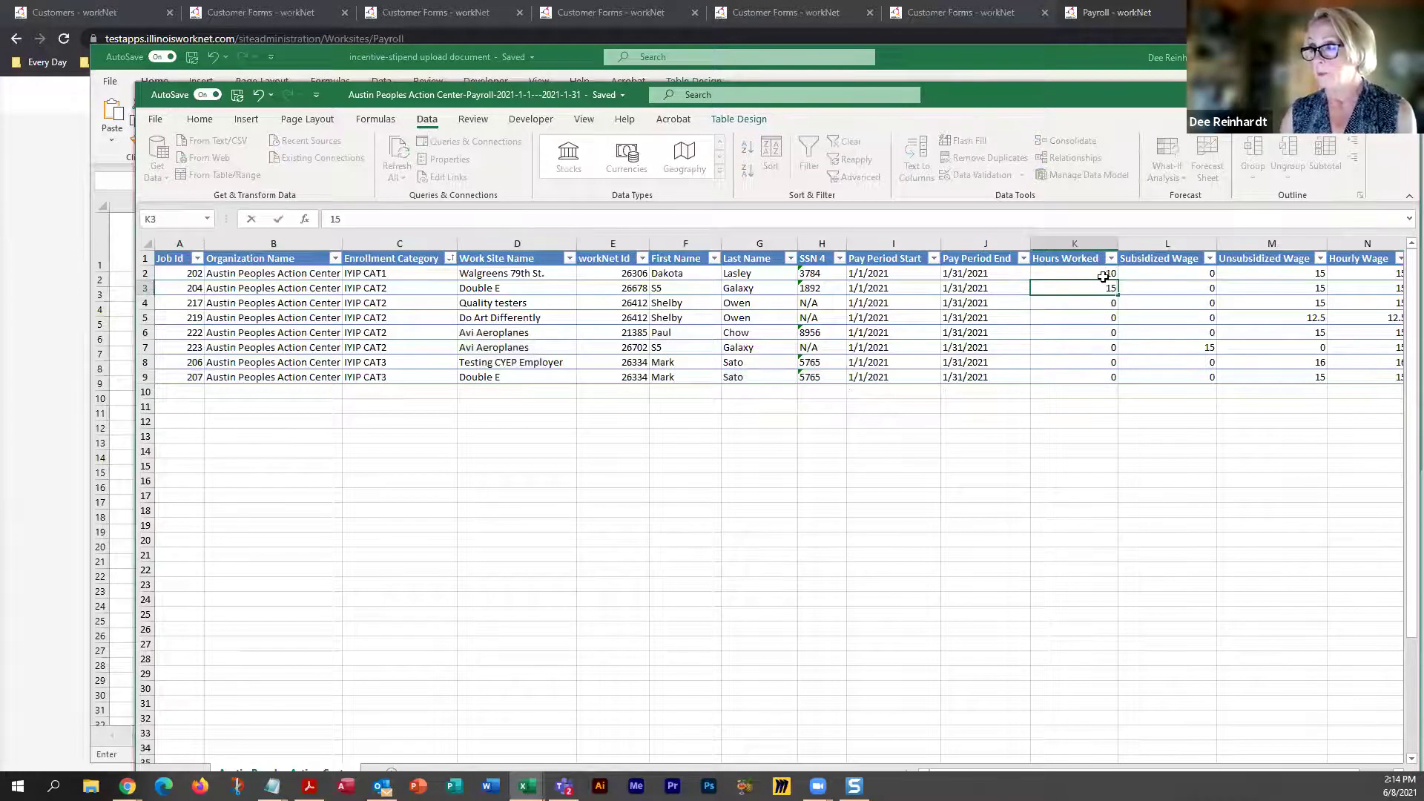
key(Return)
text(3)
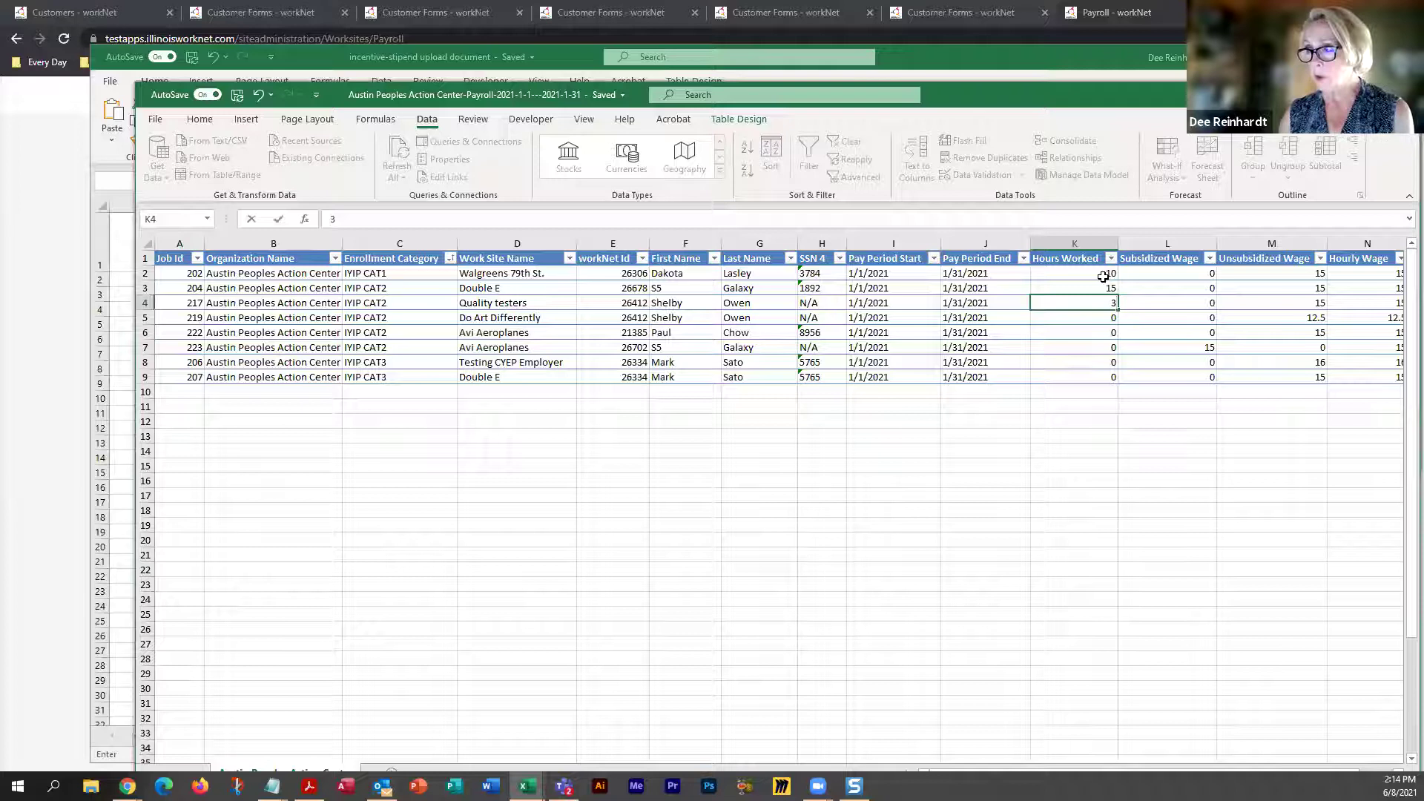
key(Return)
text(36)
key(Return)
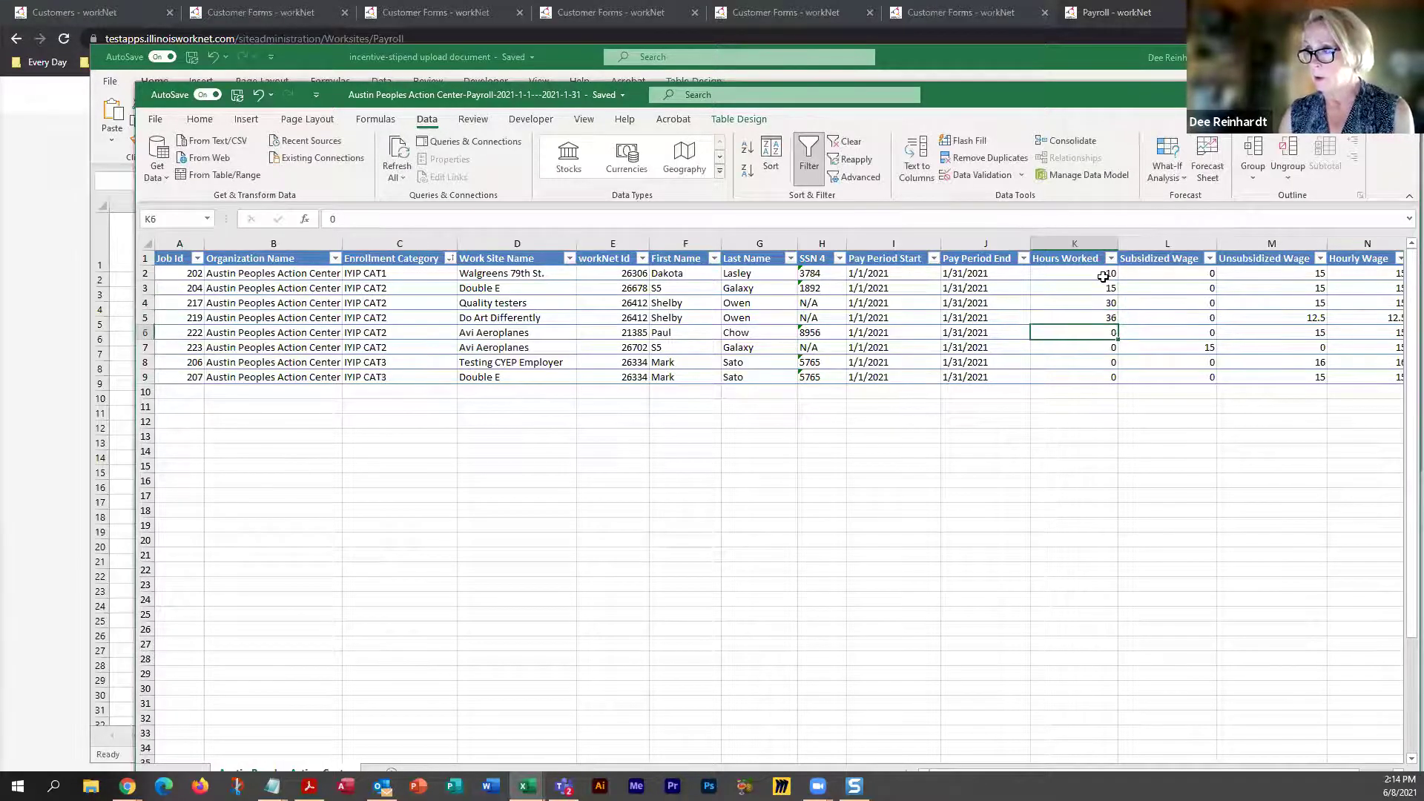
text(22)
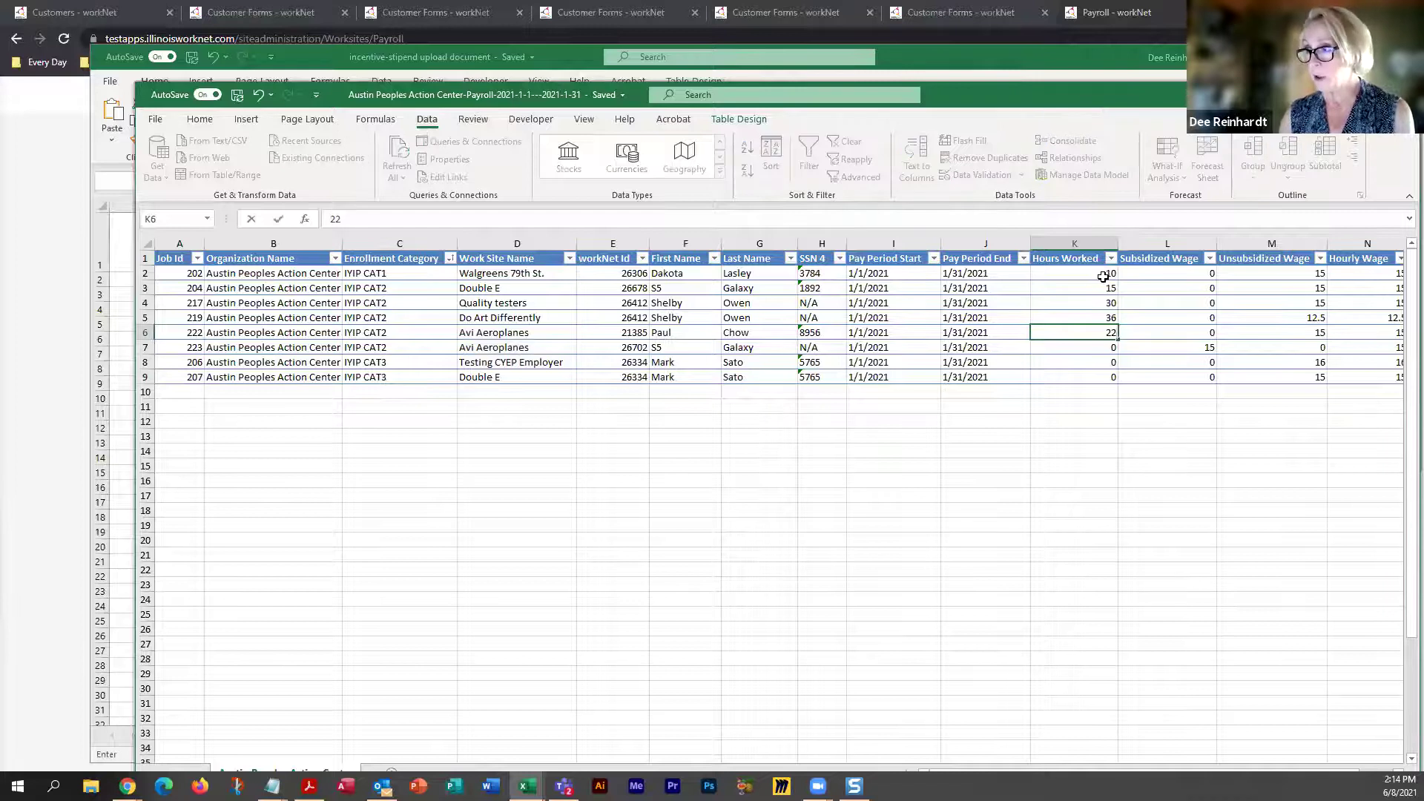
key(Return)
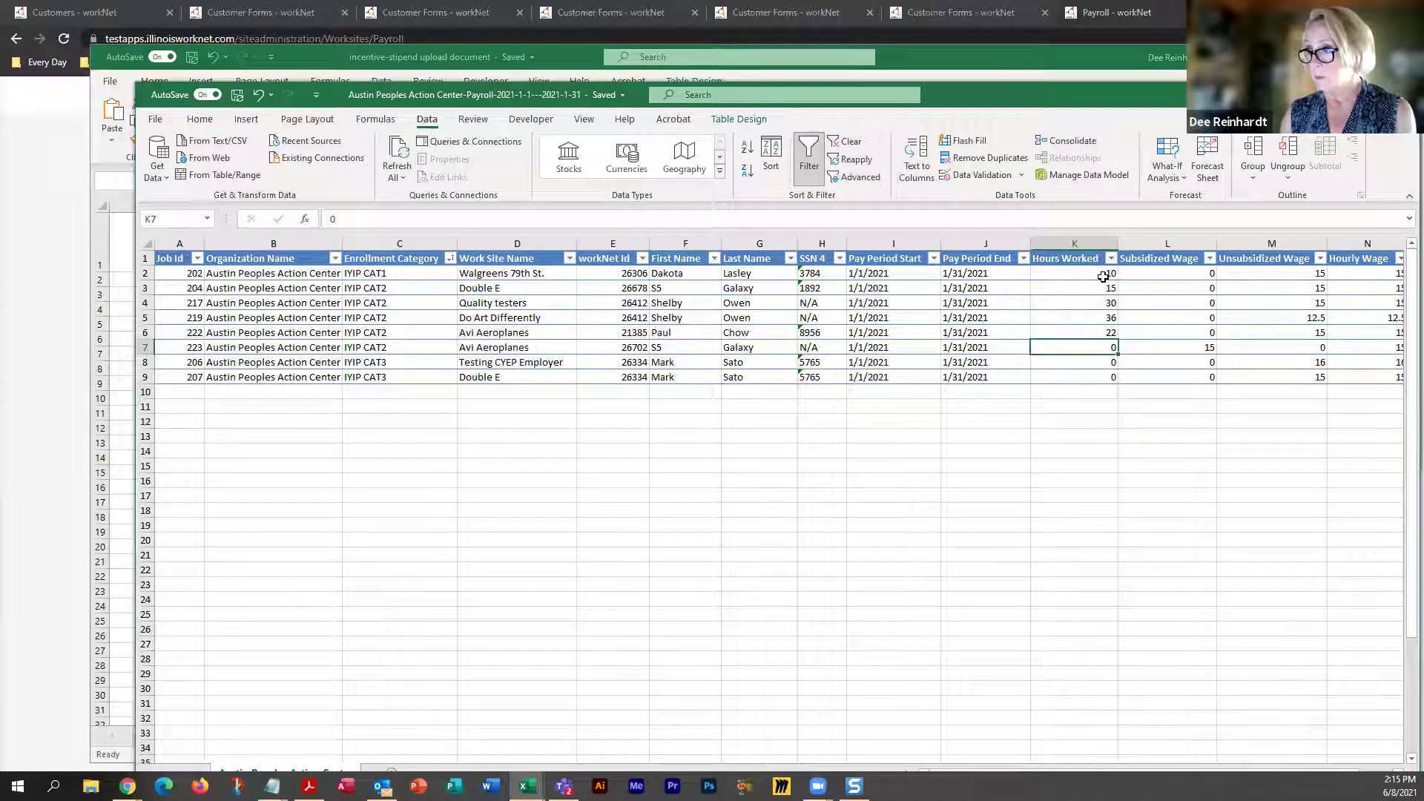
Enter Hours Worked 45, 72 and 18 in K7 through K9
text(45)
key(Left)
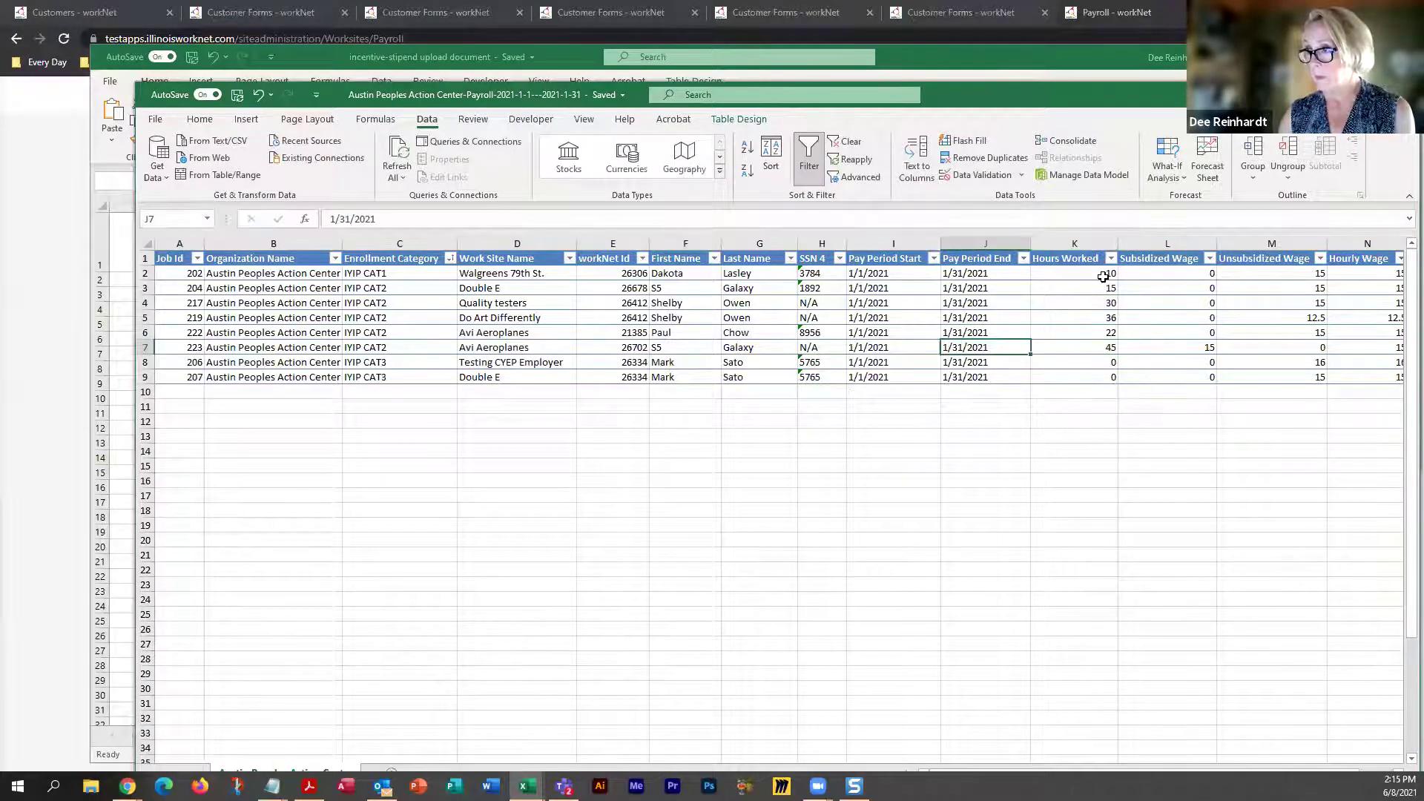
click(1099, 360)
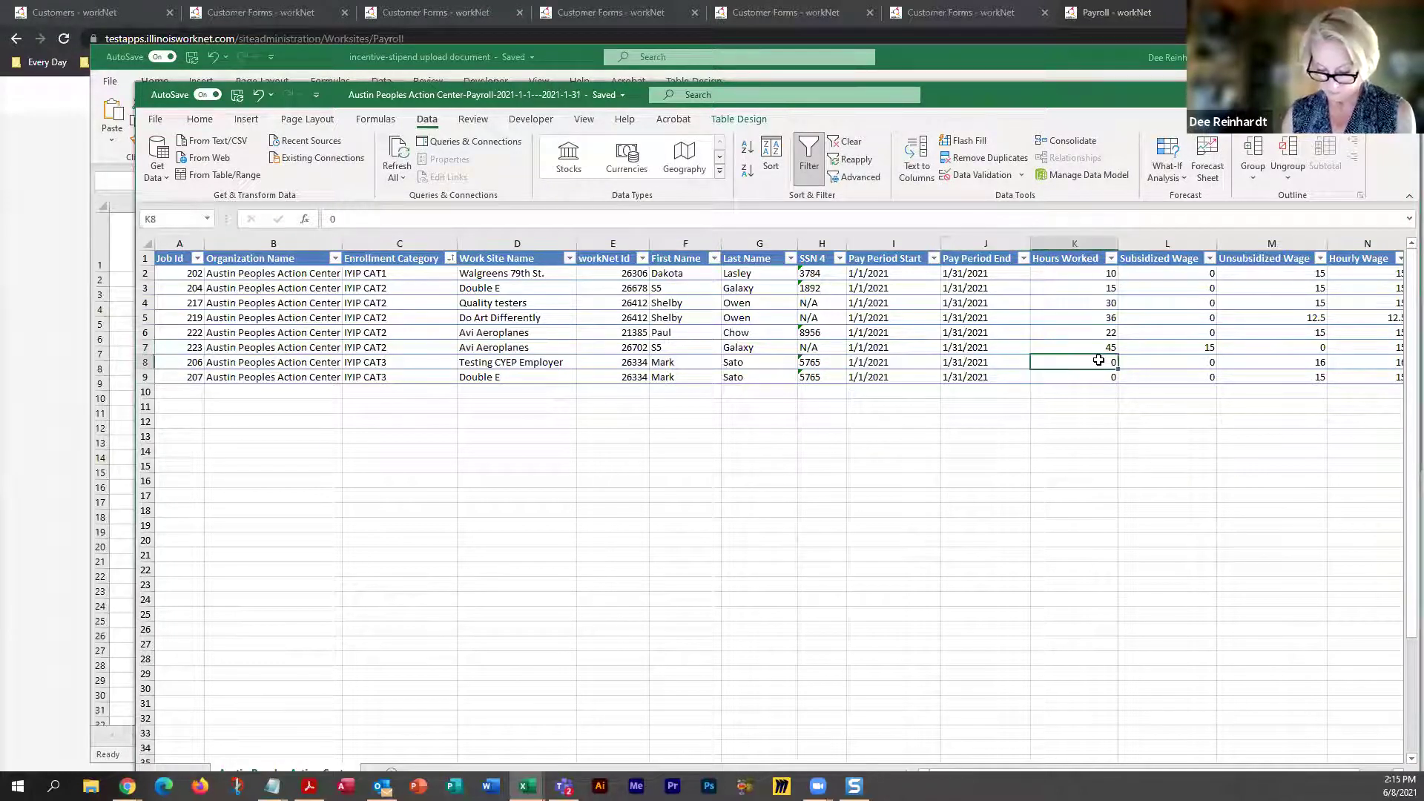
text(72)
click(1097, 377)
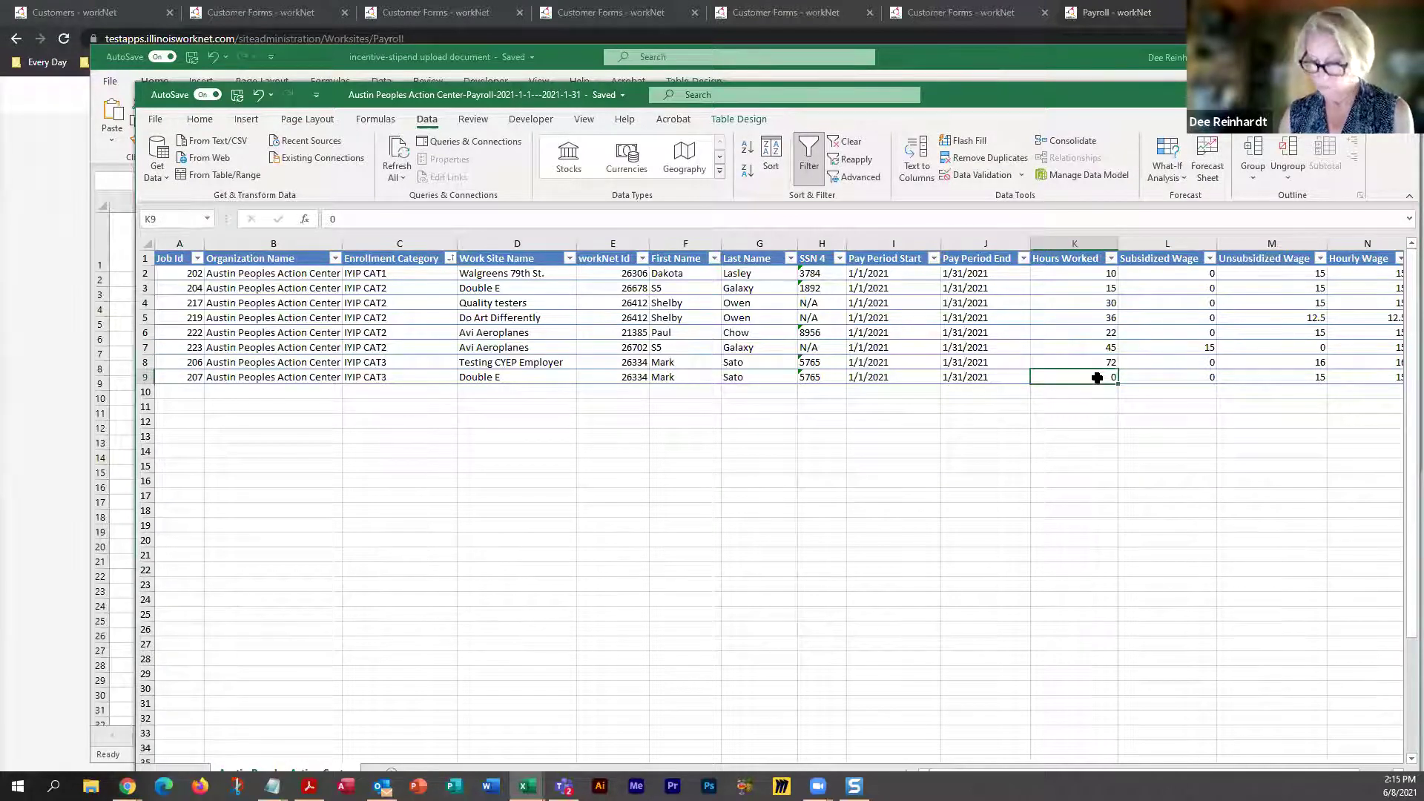
text(18)
click(1097, 394)
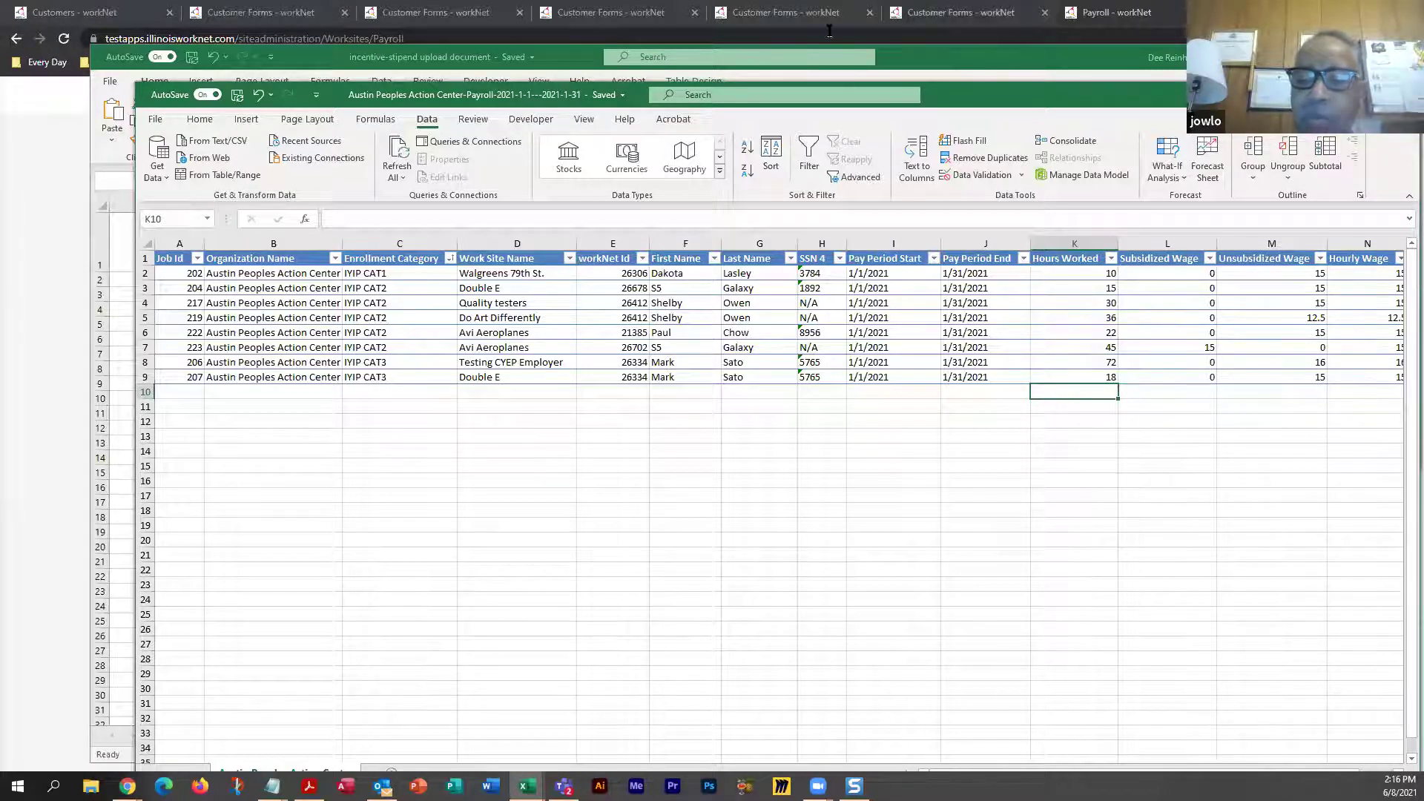
Bring the Illinois workNet Payroll page back in front of Excel
click(1119, 19)
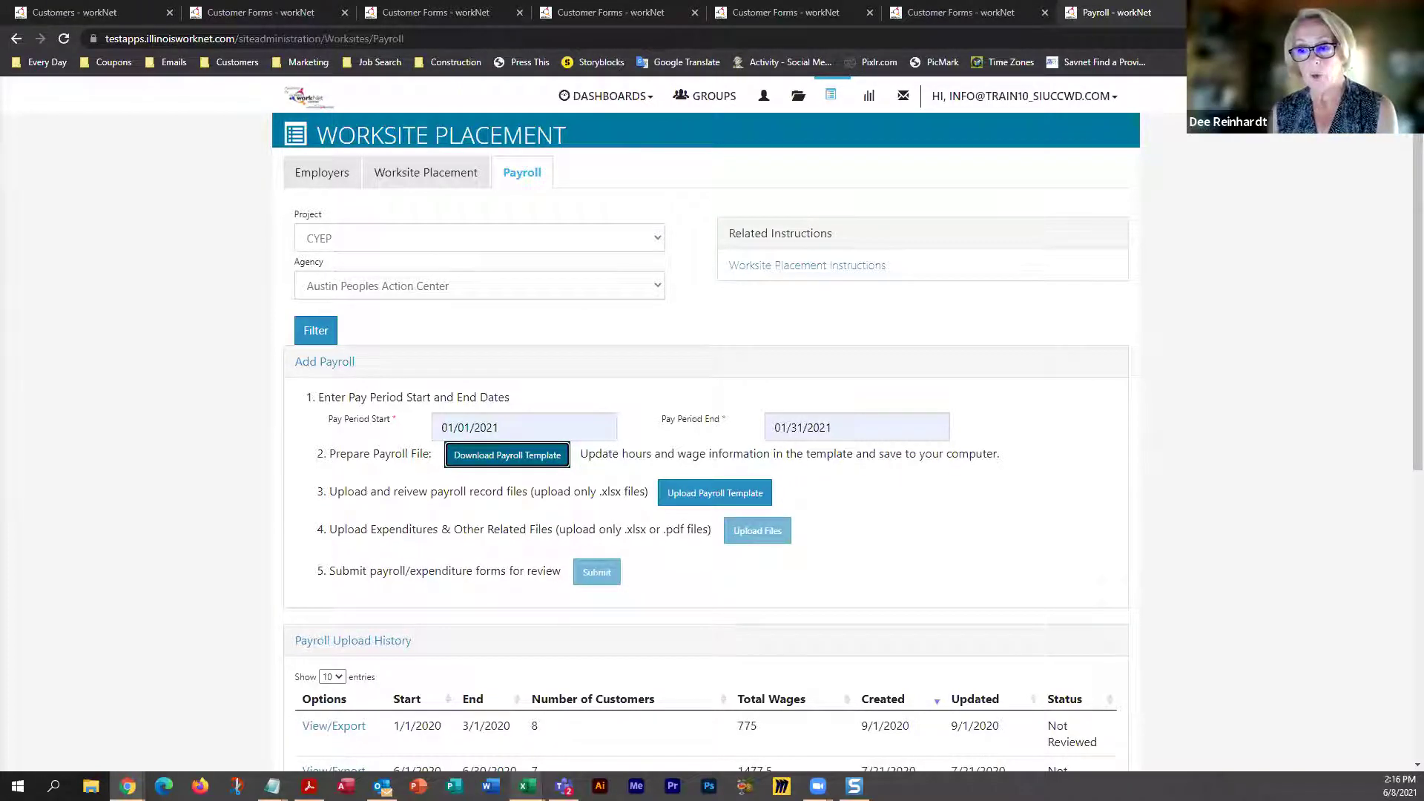
Look over the open Excel workbooks: the Austin Peoples payroll and the incentive-stipend upload
click(526, 785)
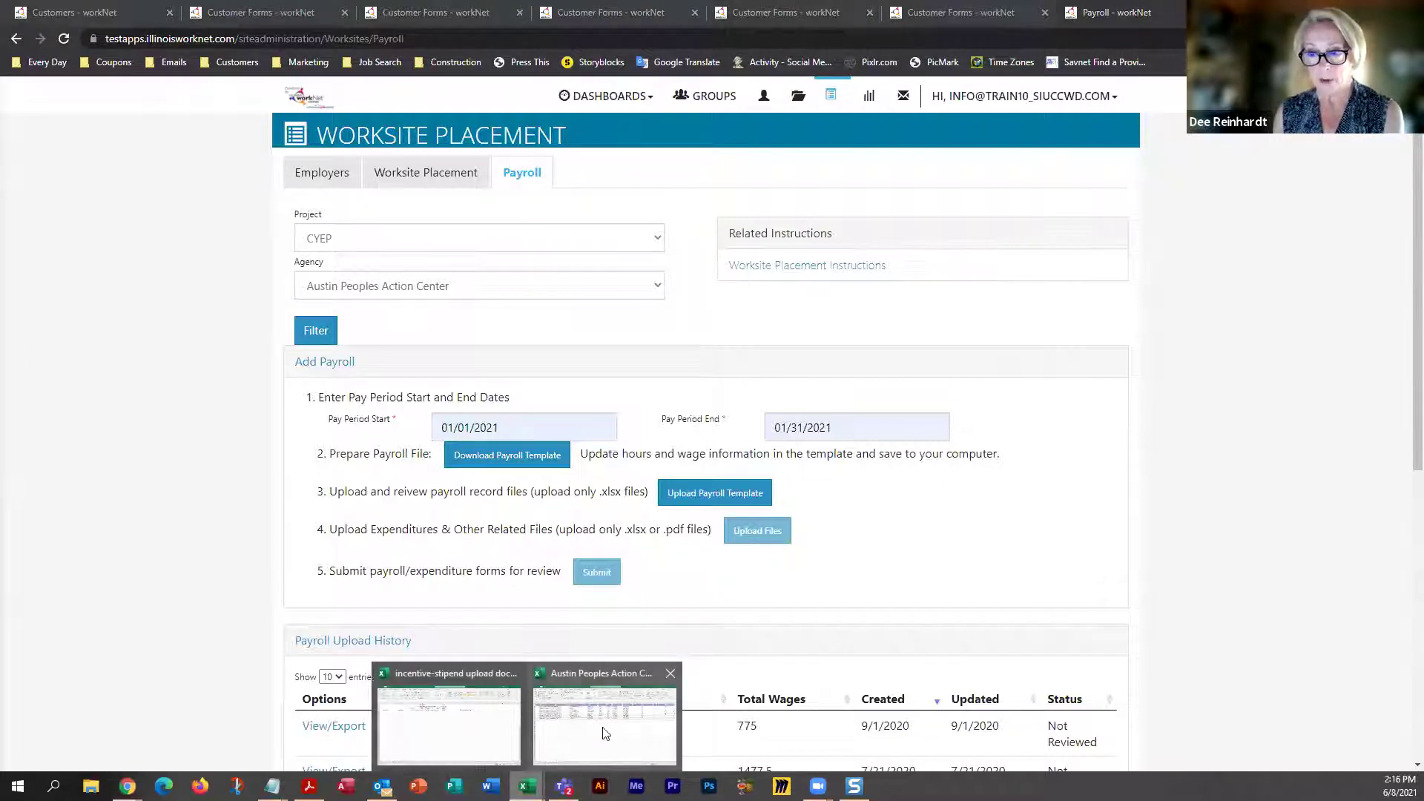
click(605, 732)
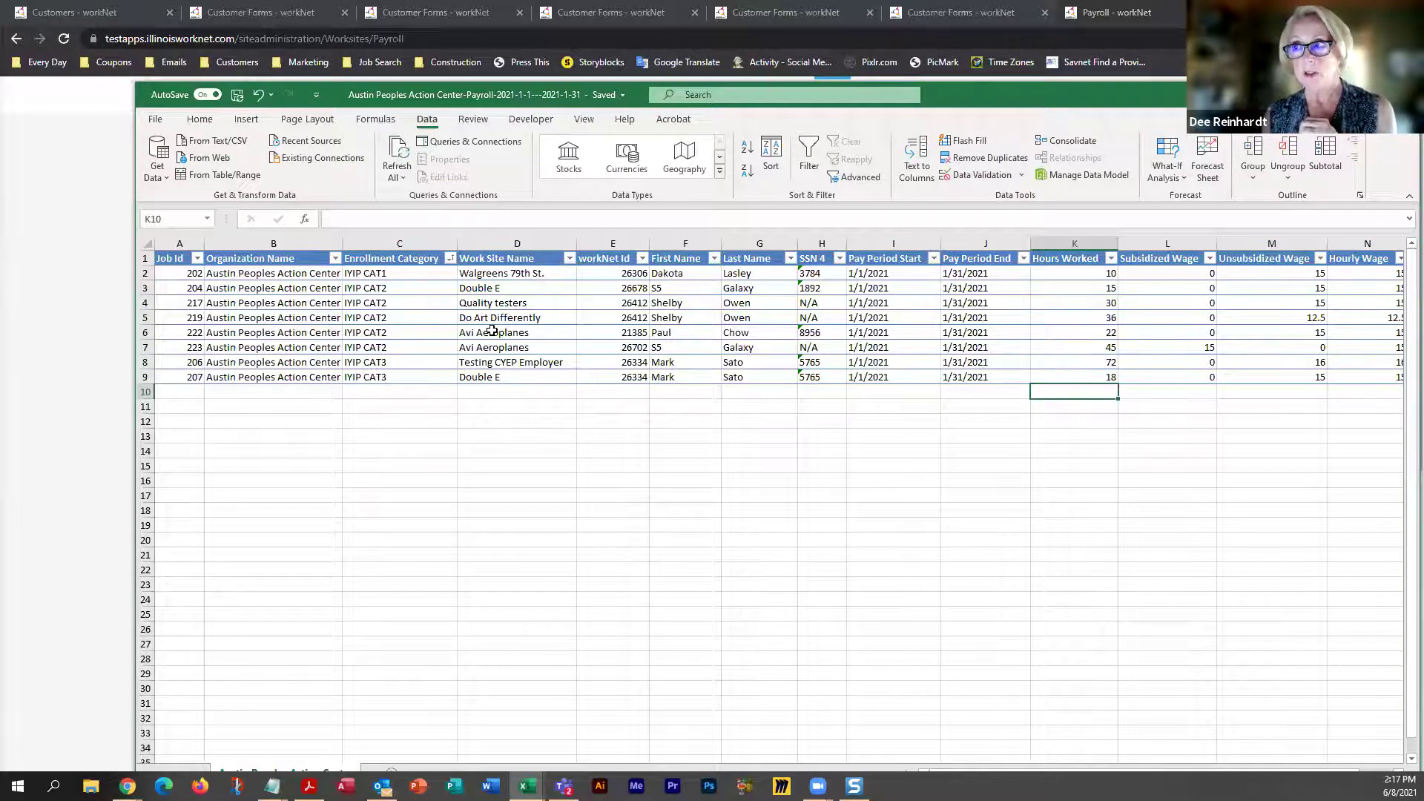
key(alt+Tab)
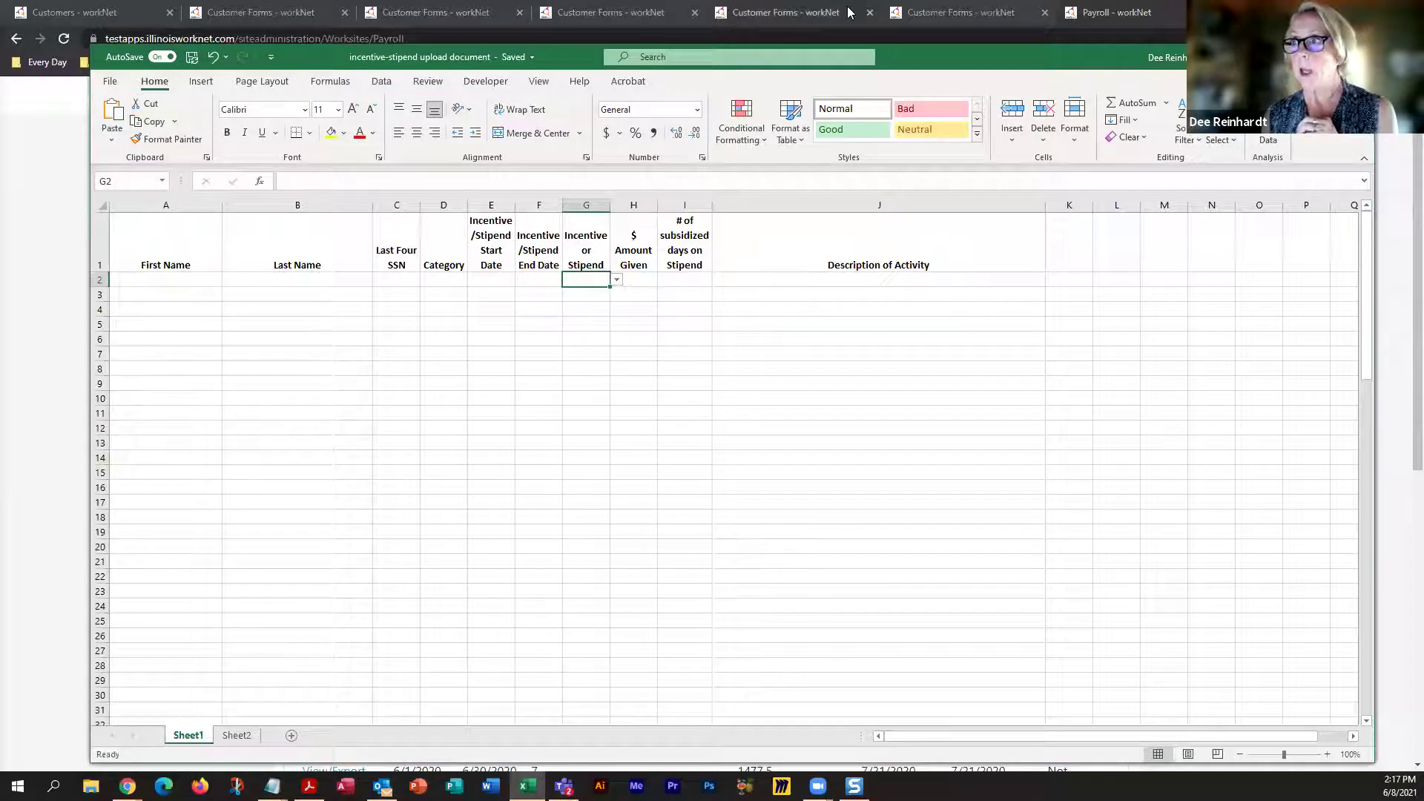
click(1113, 12)
click(724, 492)
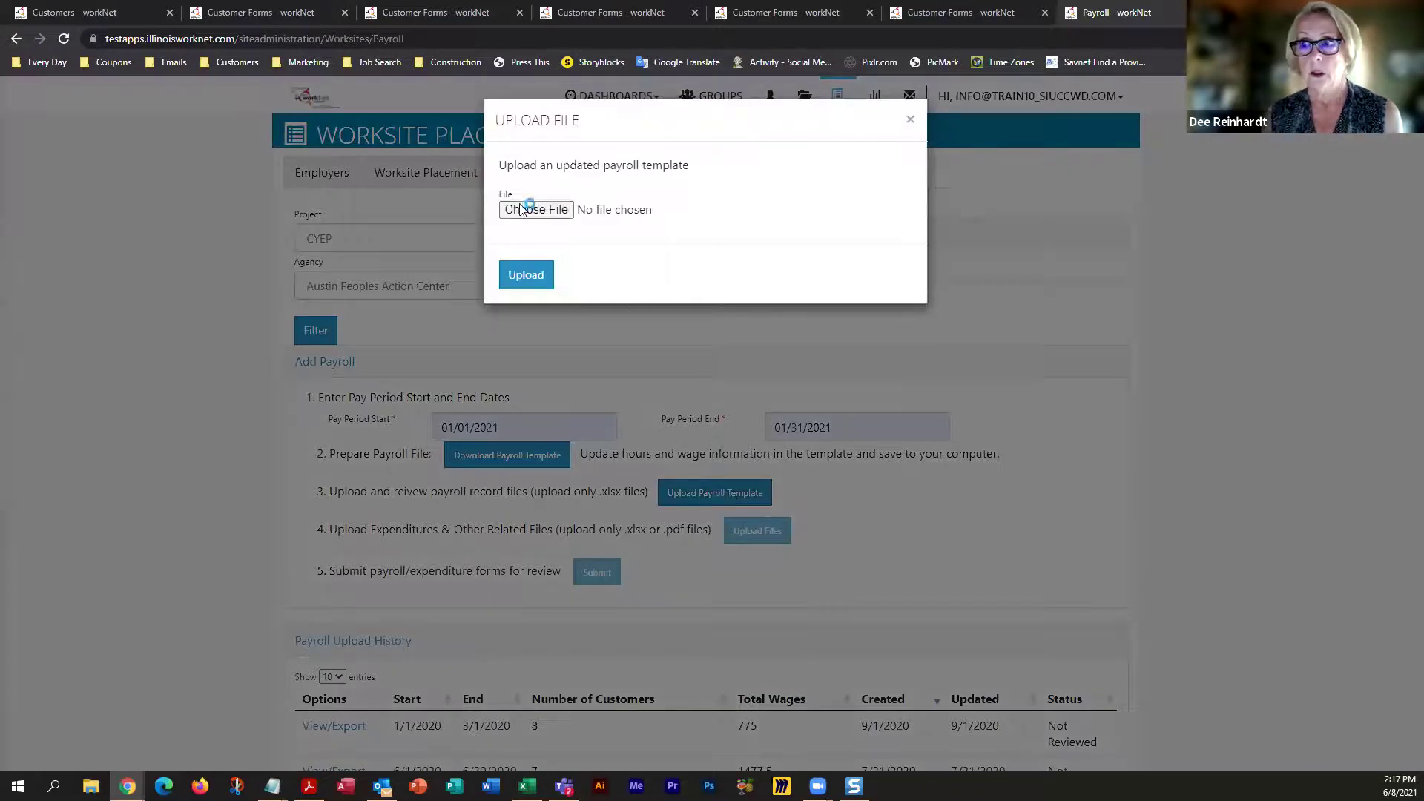
click(535, 211)
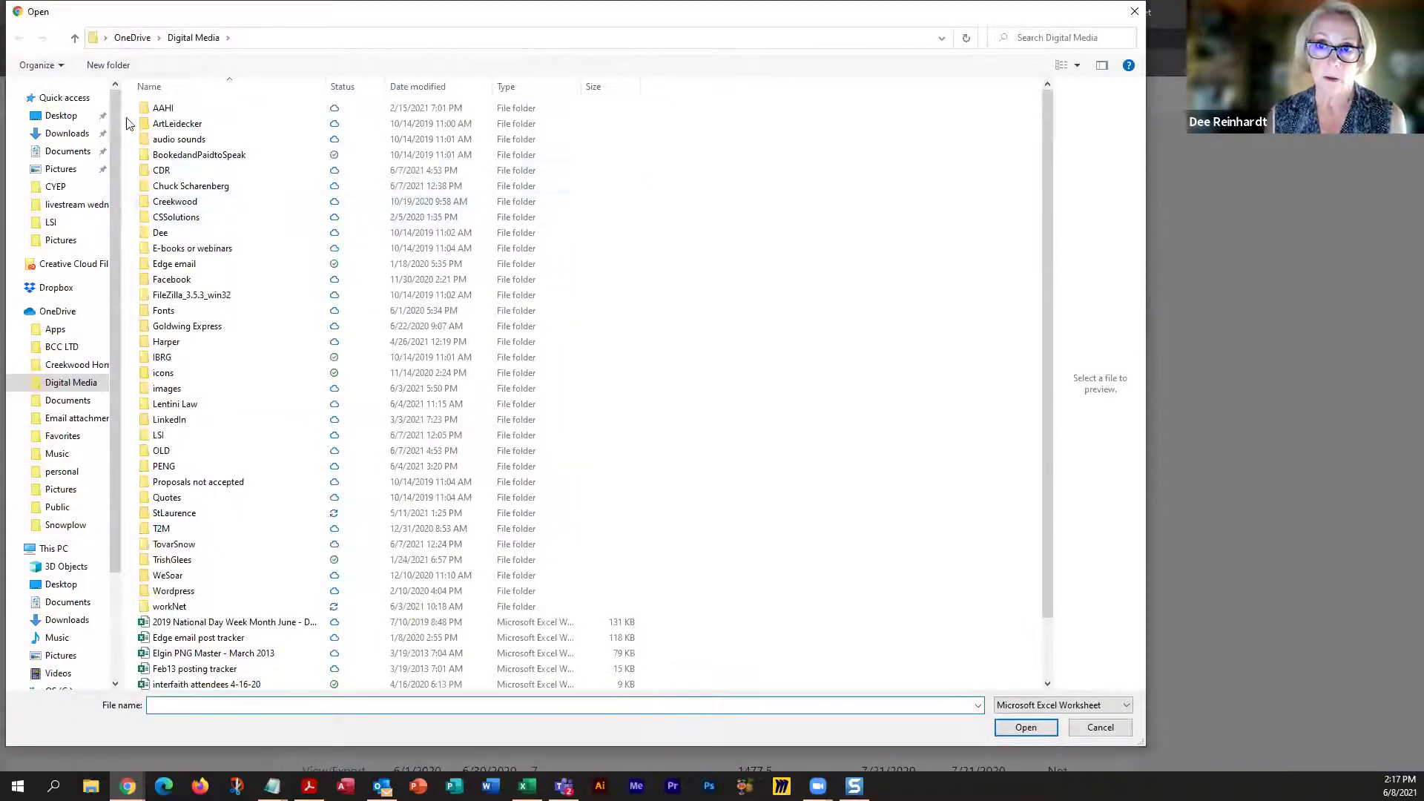
click(67, 98)
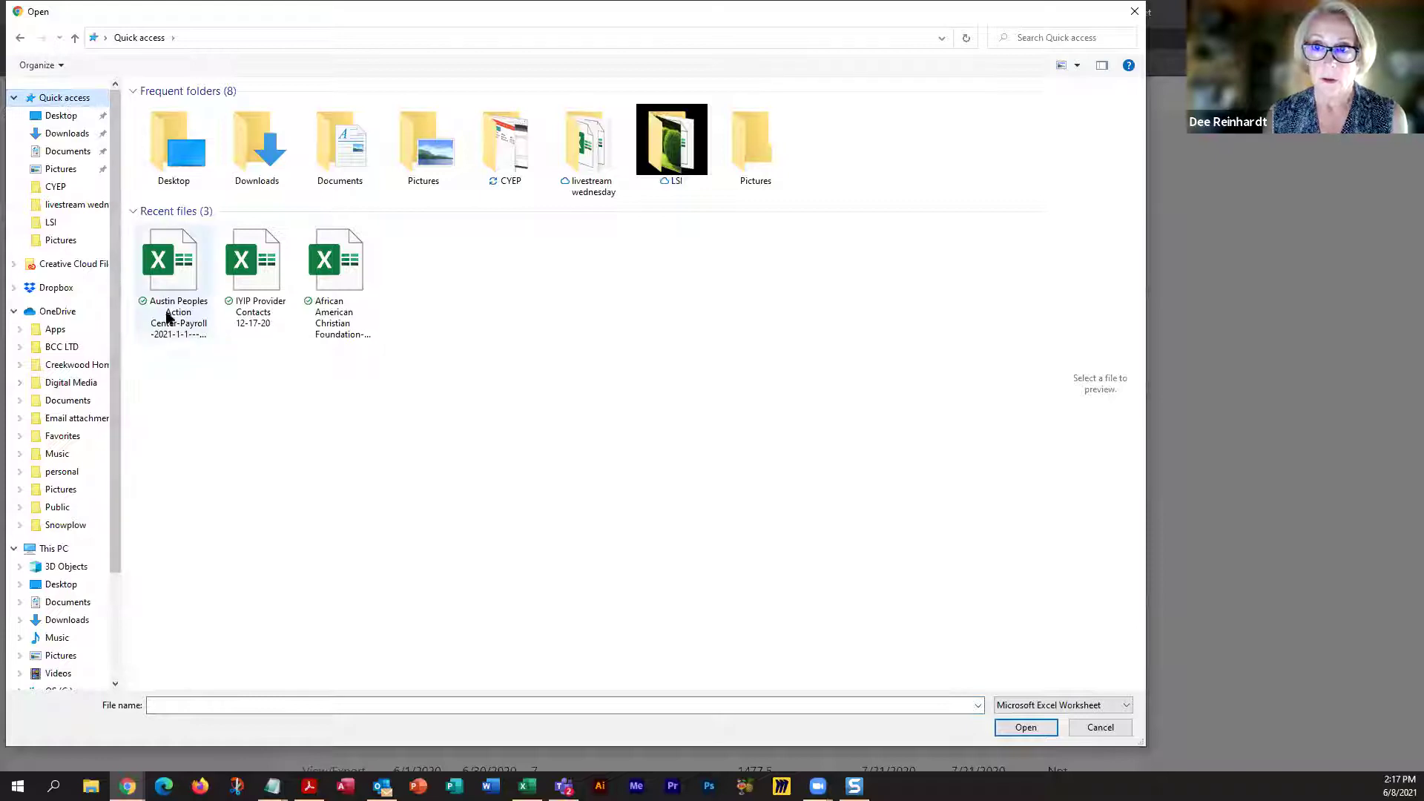
click(169, 315)
key(Return)
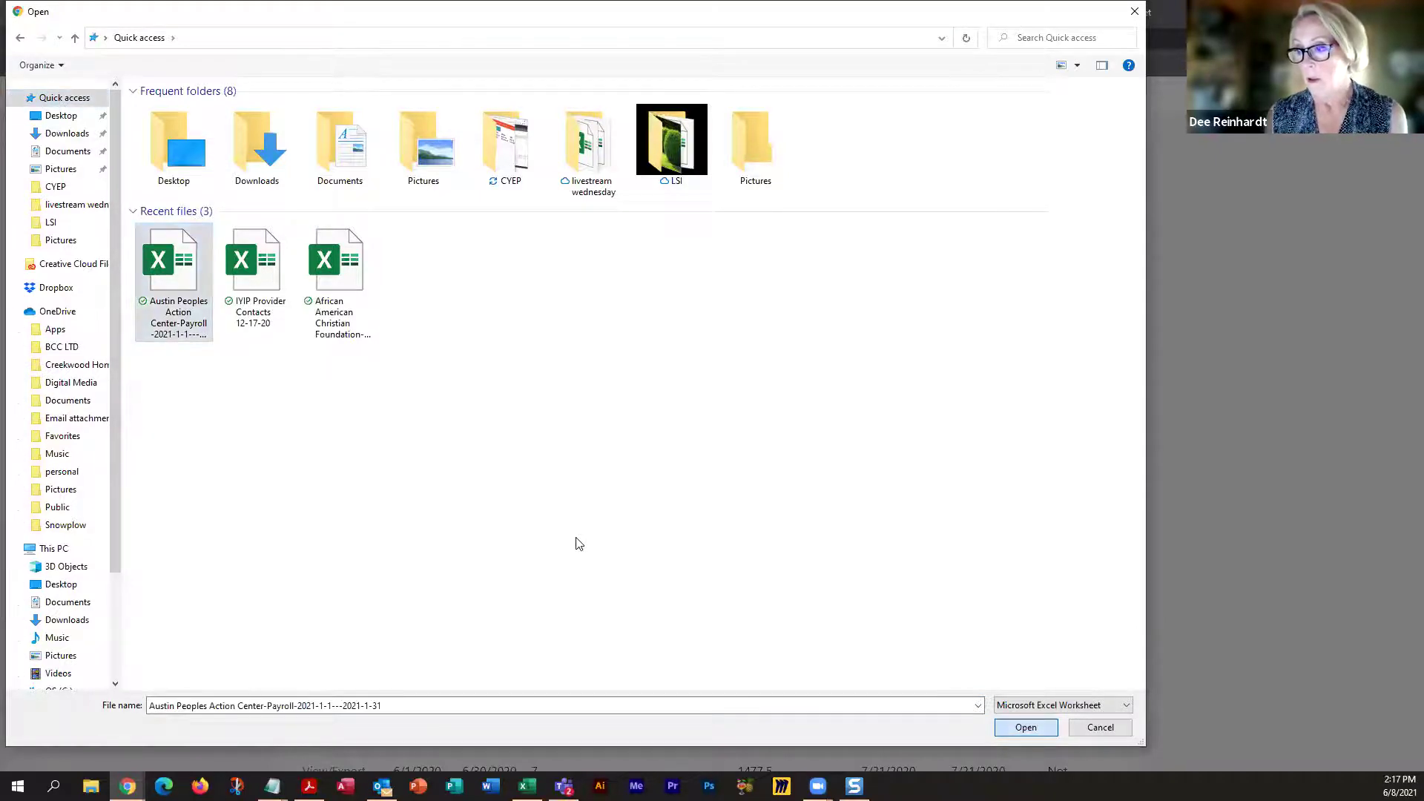
click(523, 276)
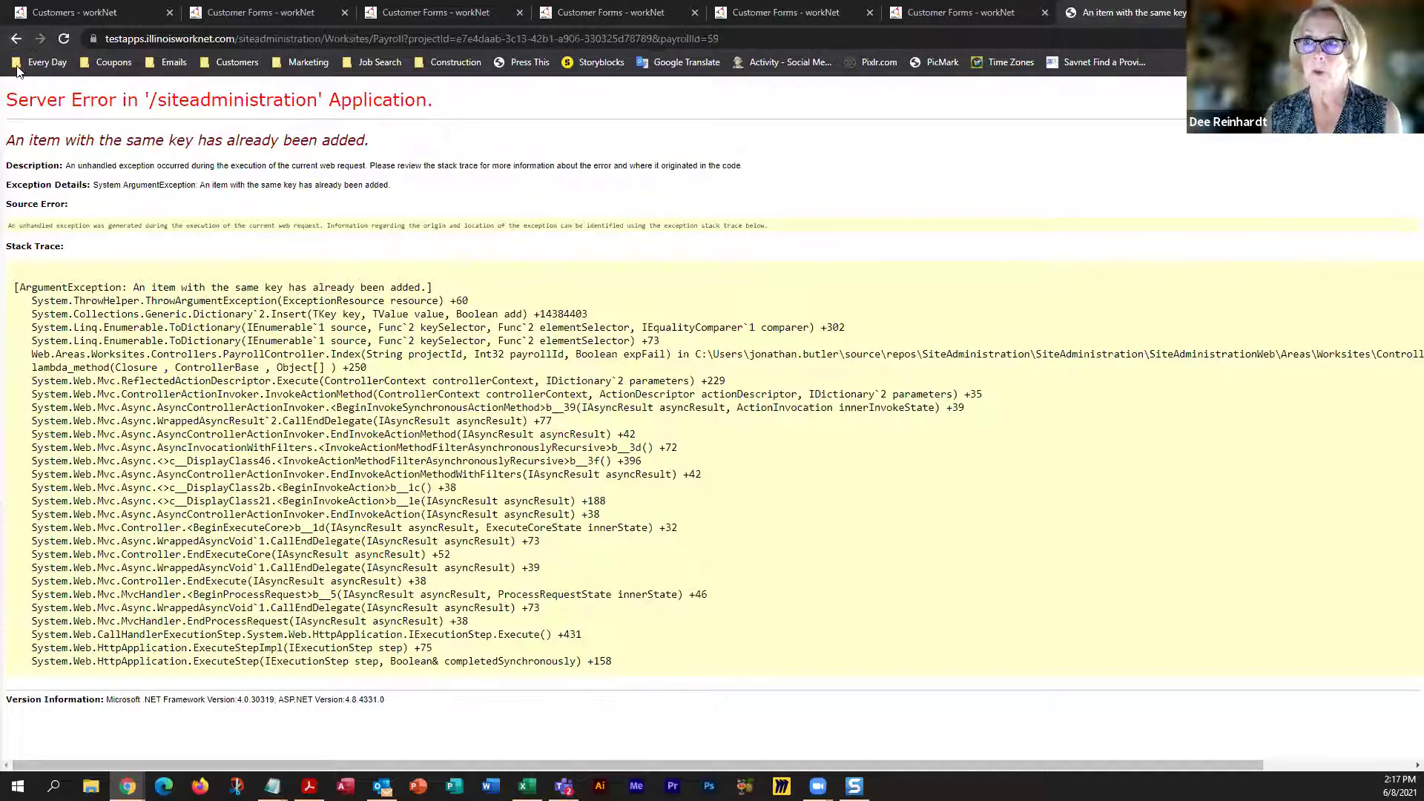
click(332, 43)
click(332, 40)
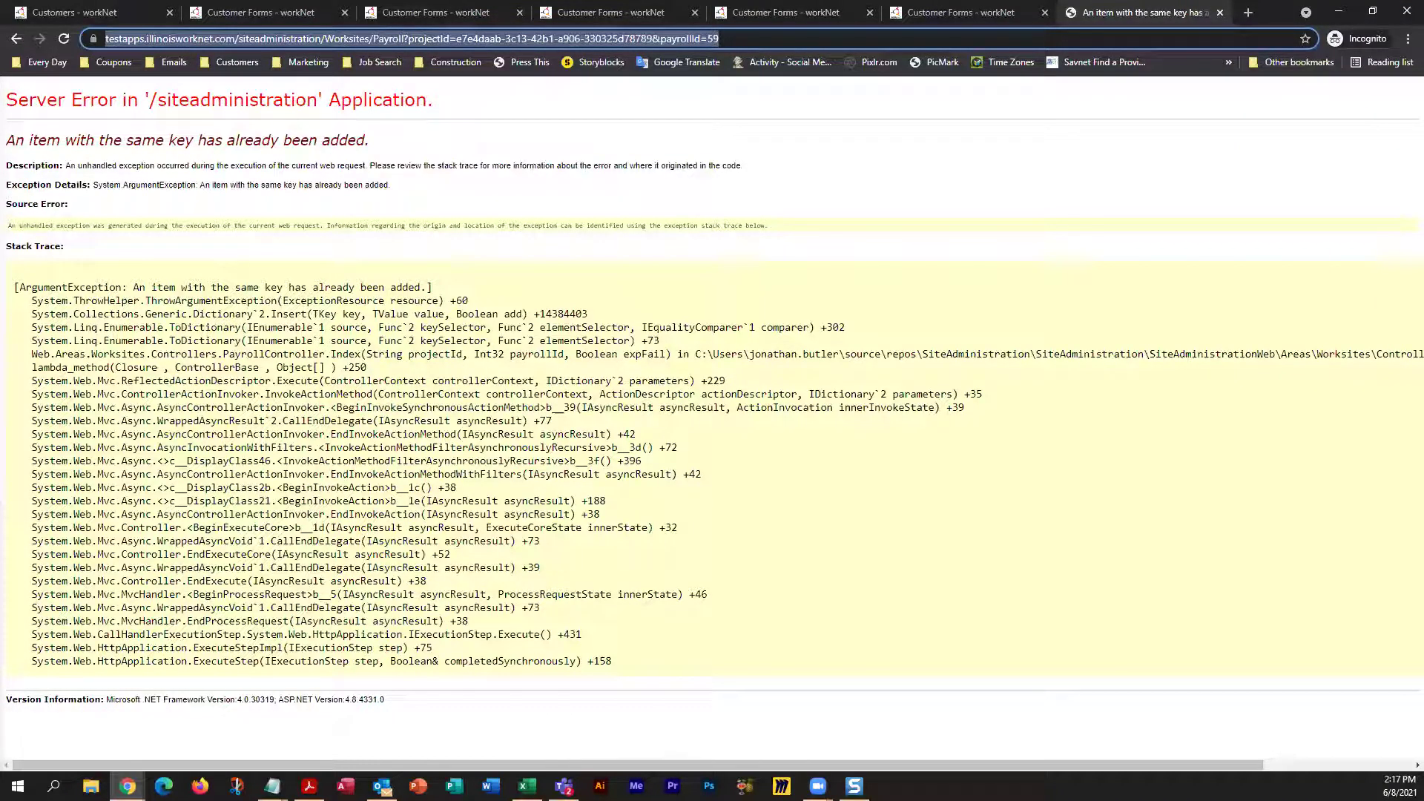
key(alt+Tab)
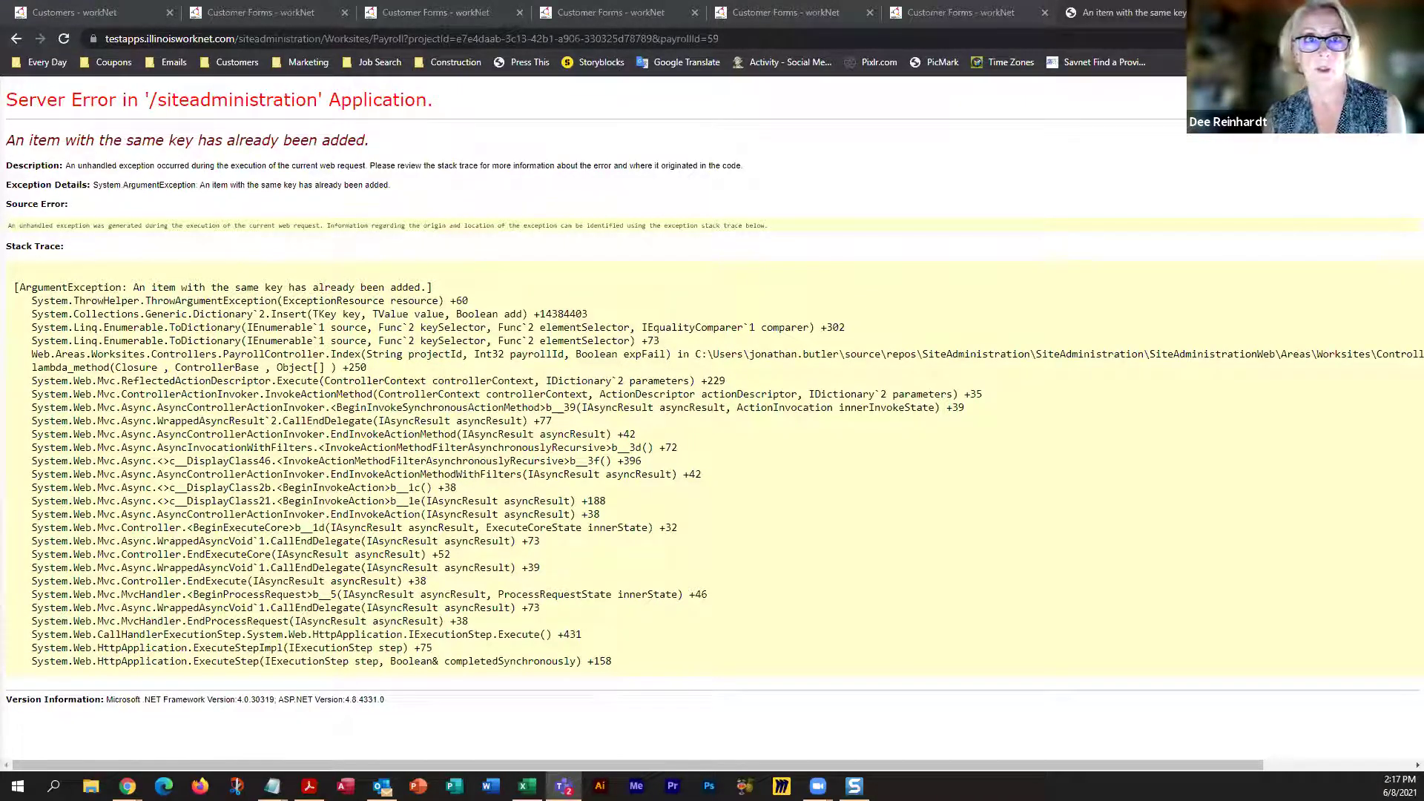
click(178, 39)
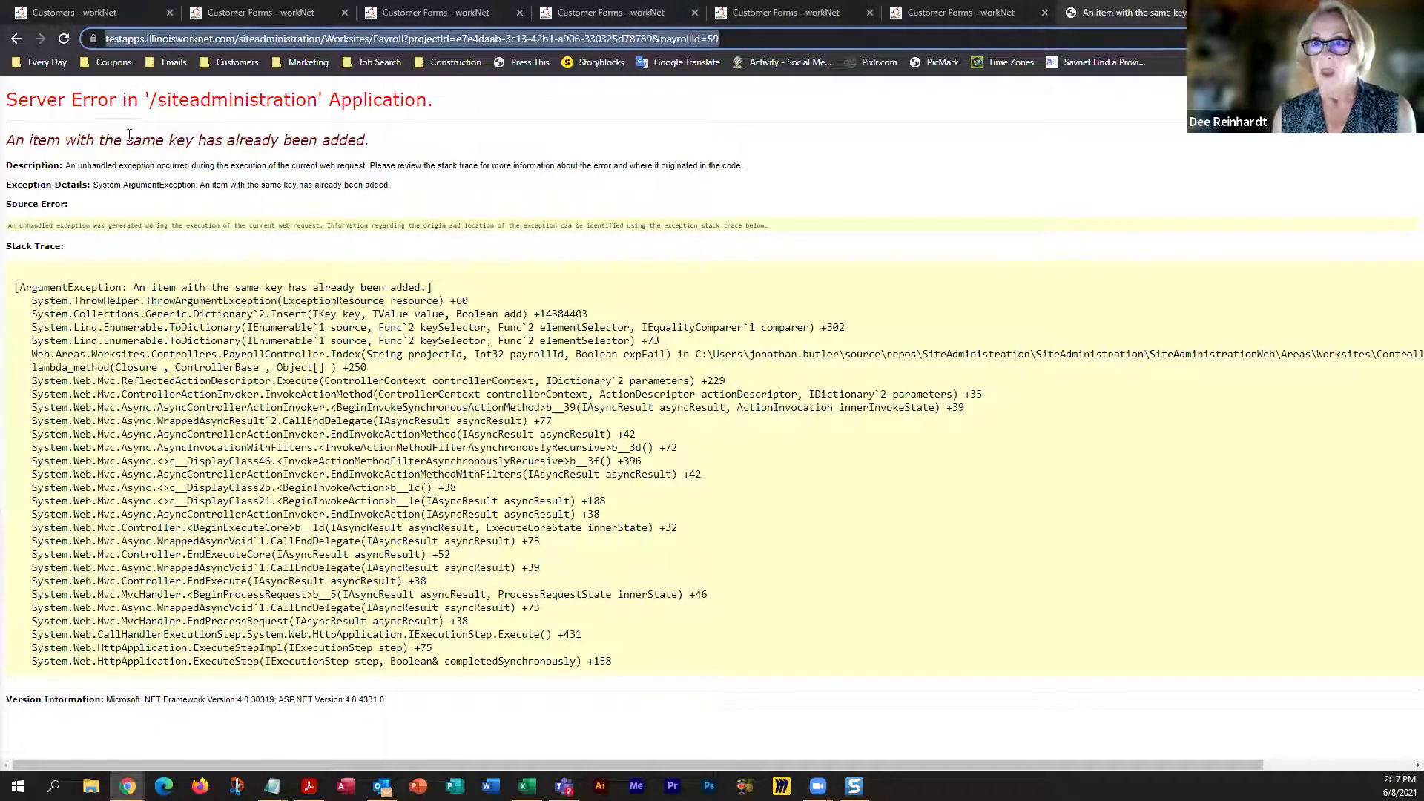
Go back from the Server Error to the Payroll page showing the 1/1/2021–1/31/2021 upload
click(14, 39)
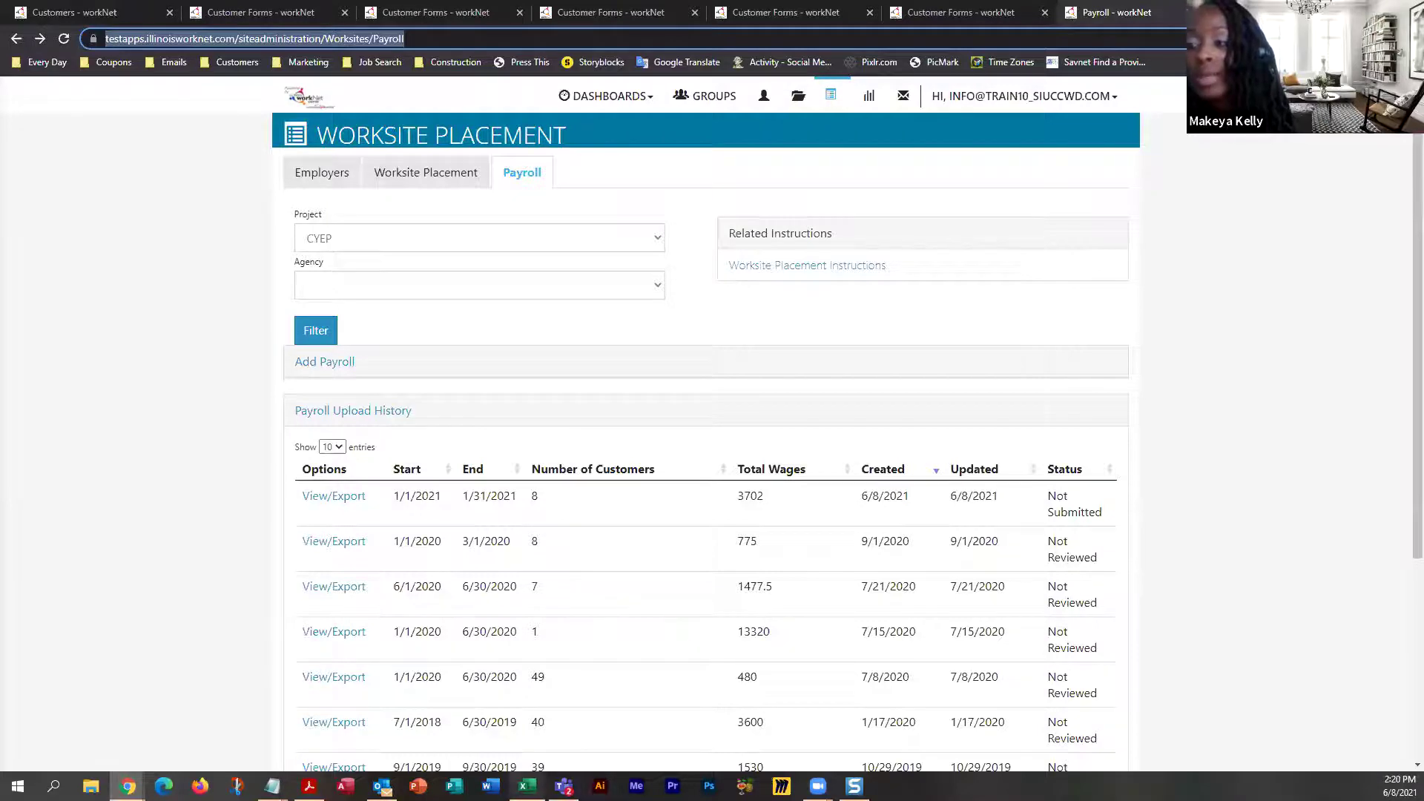
Open the Austin Peoples Action Center January 2021 payroll workbook from Excel's Recent files
click(527, 787)
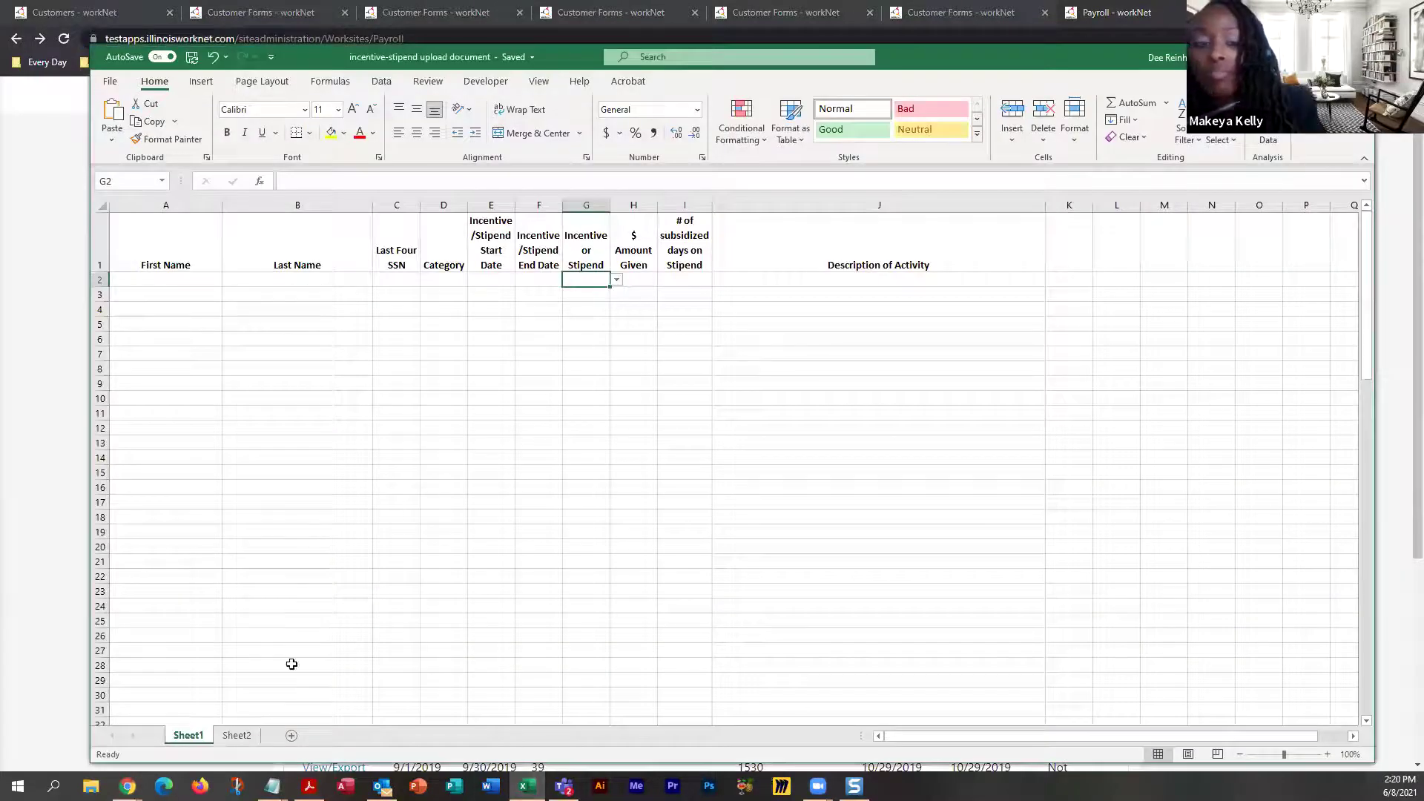
click(109, 82)
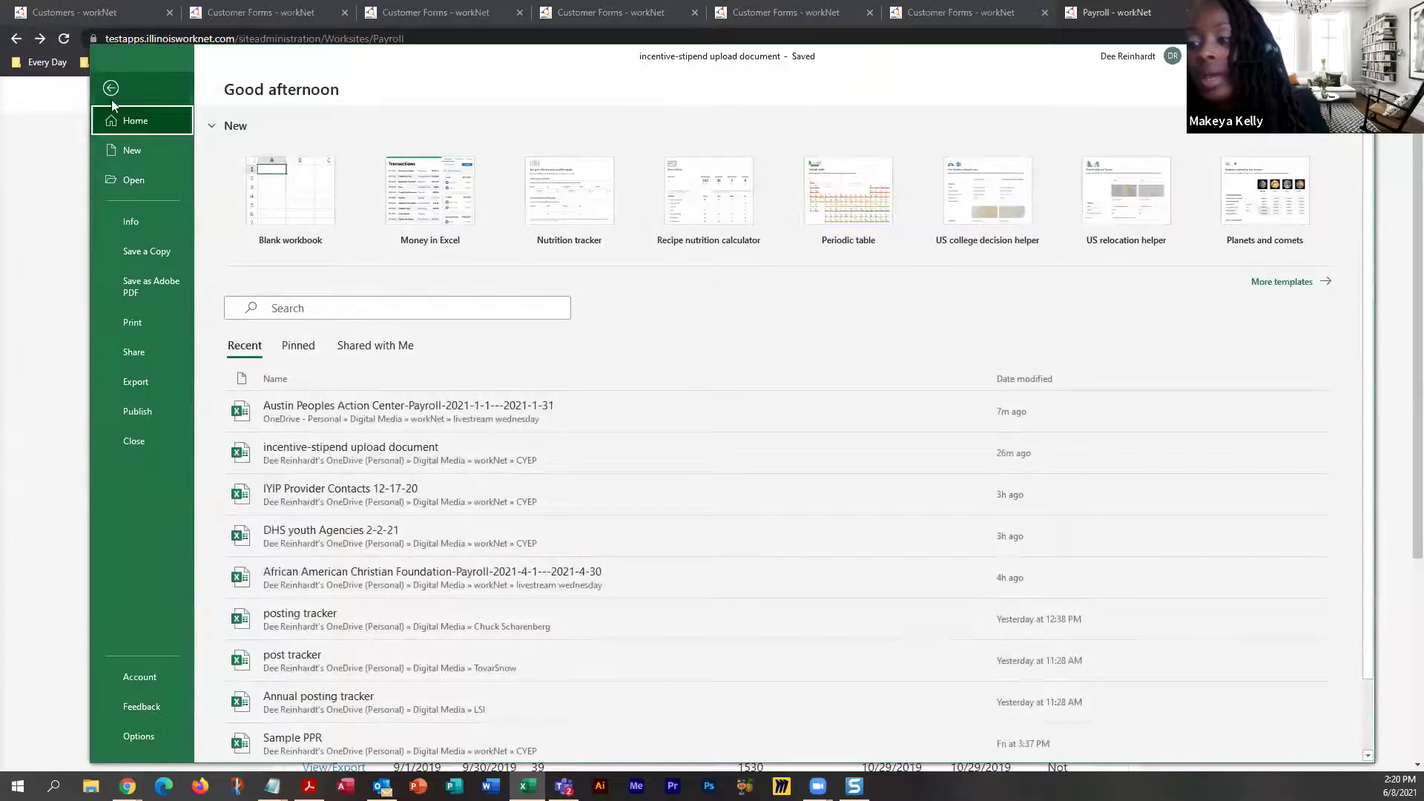
click(385, 411)
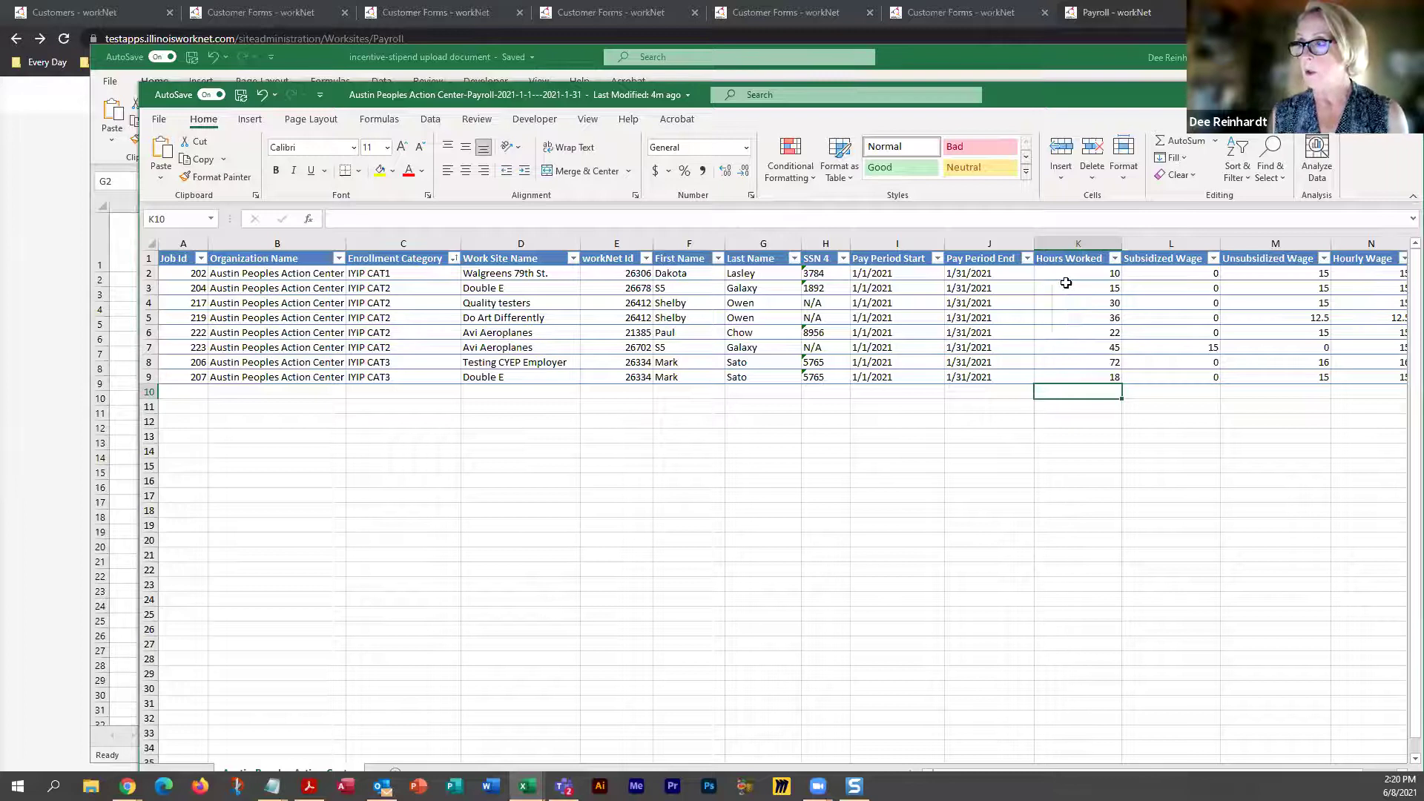
Enter 0 hours in K2 and K3, then delete rows 2 and 3 for Walgreens 79th St. and Double E
click(1102, 275)
text(0)
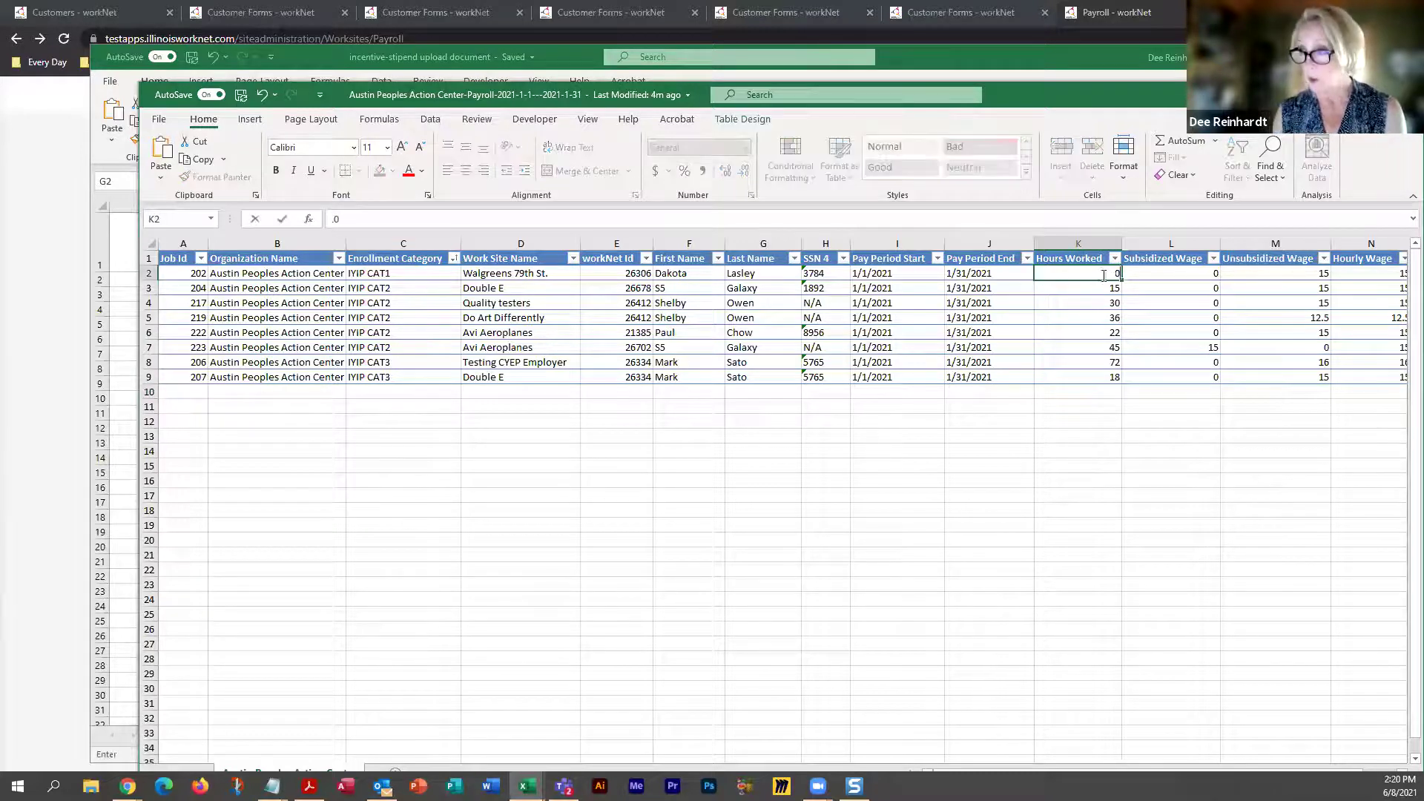
click(1104, 290)
text(0)
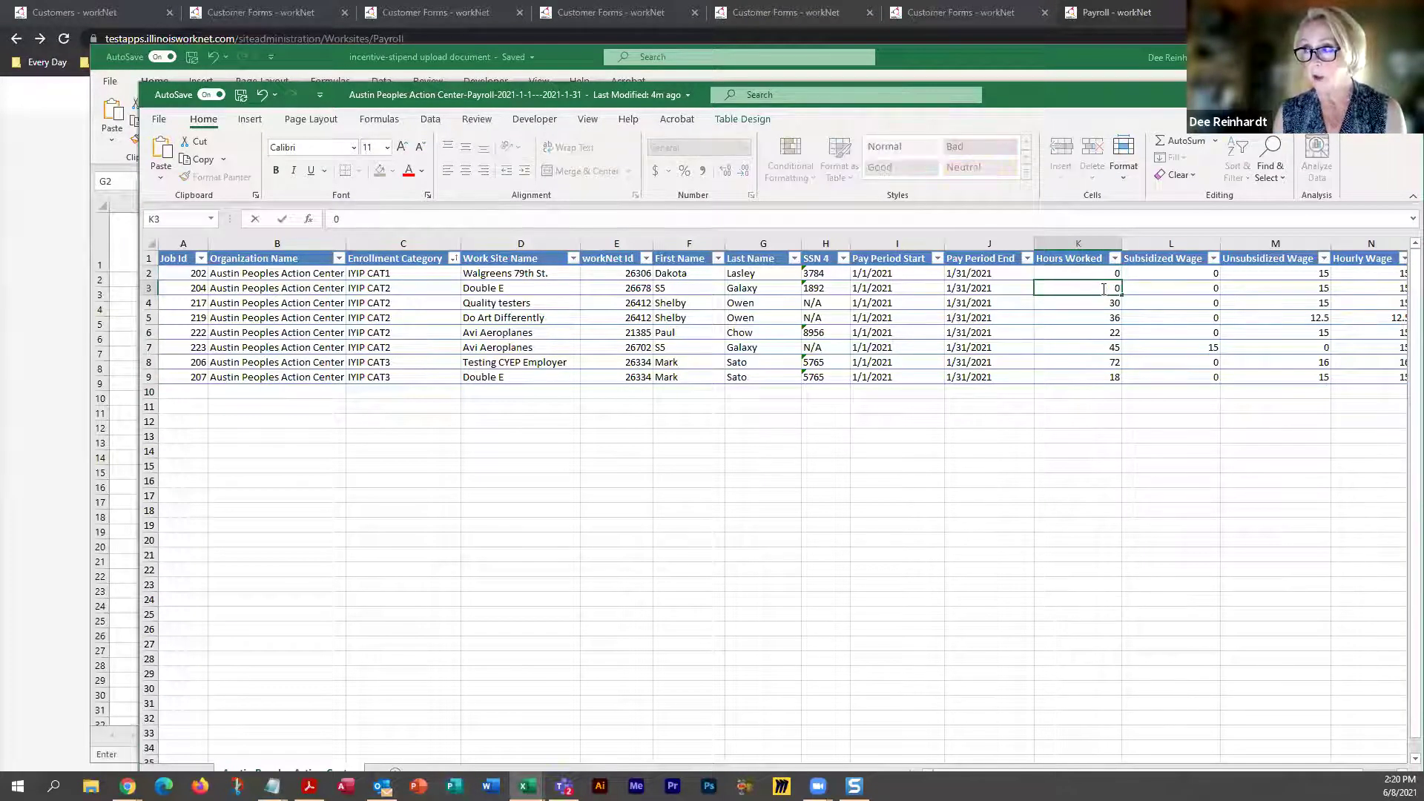
drag(155, 273, 153, 288)
right_click(153, 289)
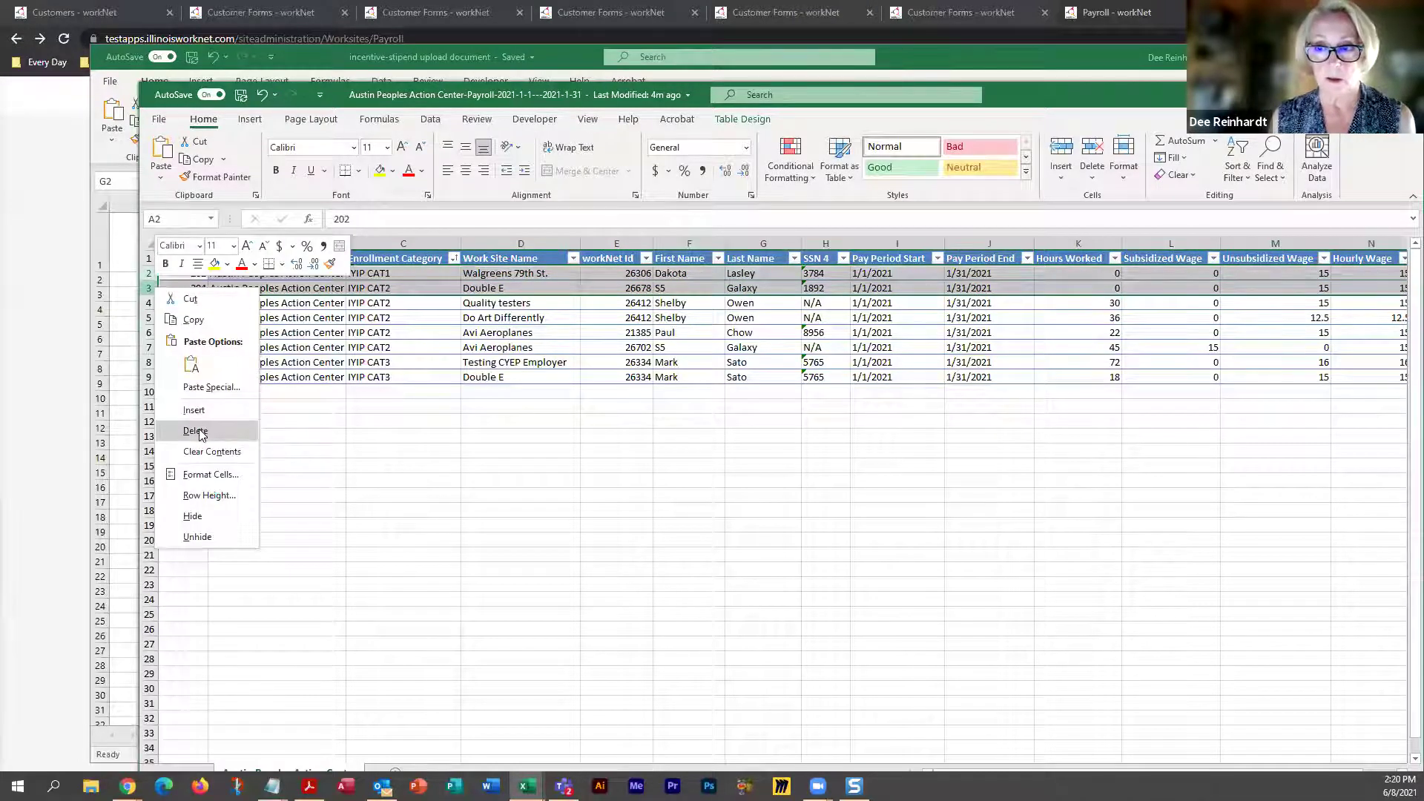
click(200, 432)
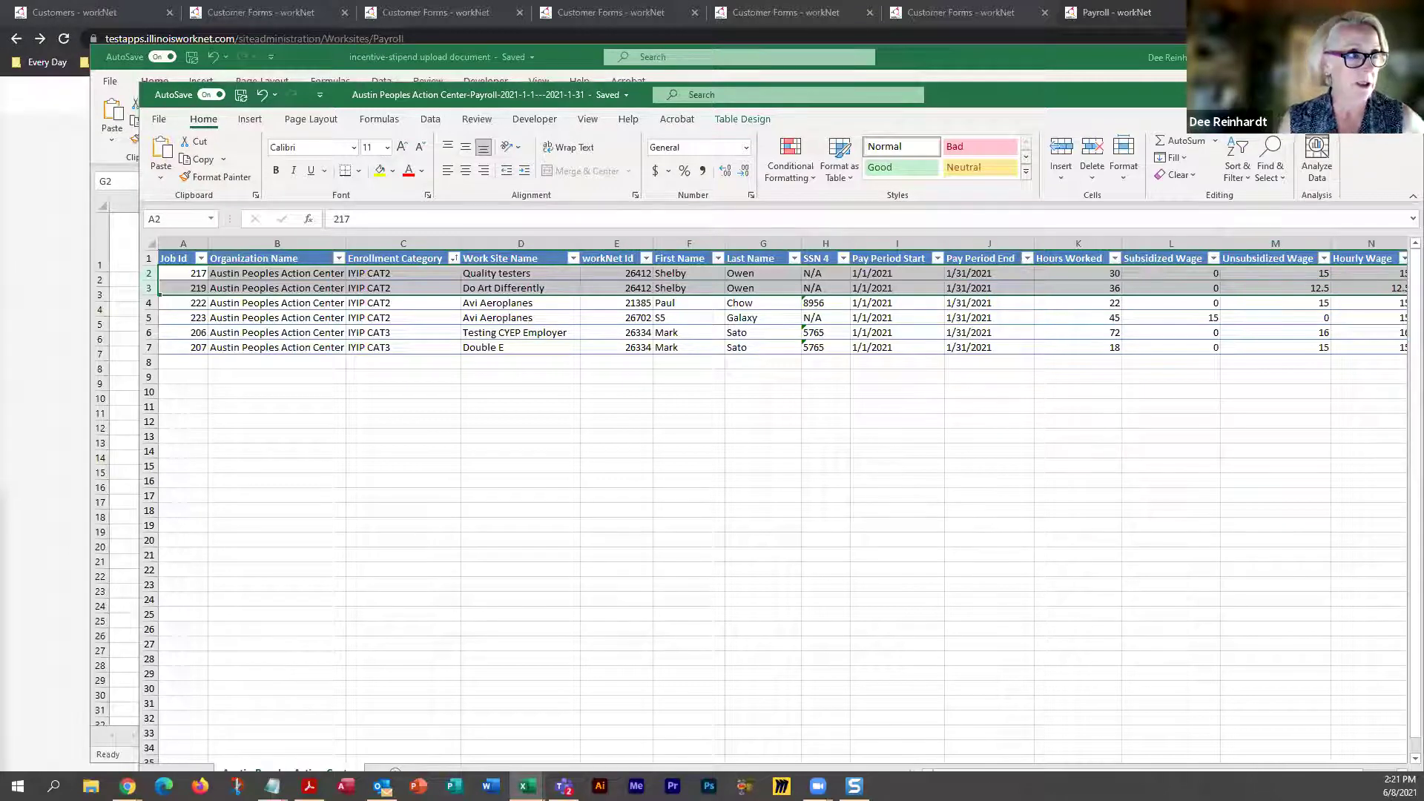
Clear the row selection, leaving six jobs, 217 through 207, in the payroll table
click(183, 273)
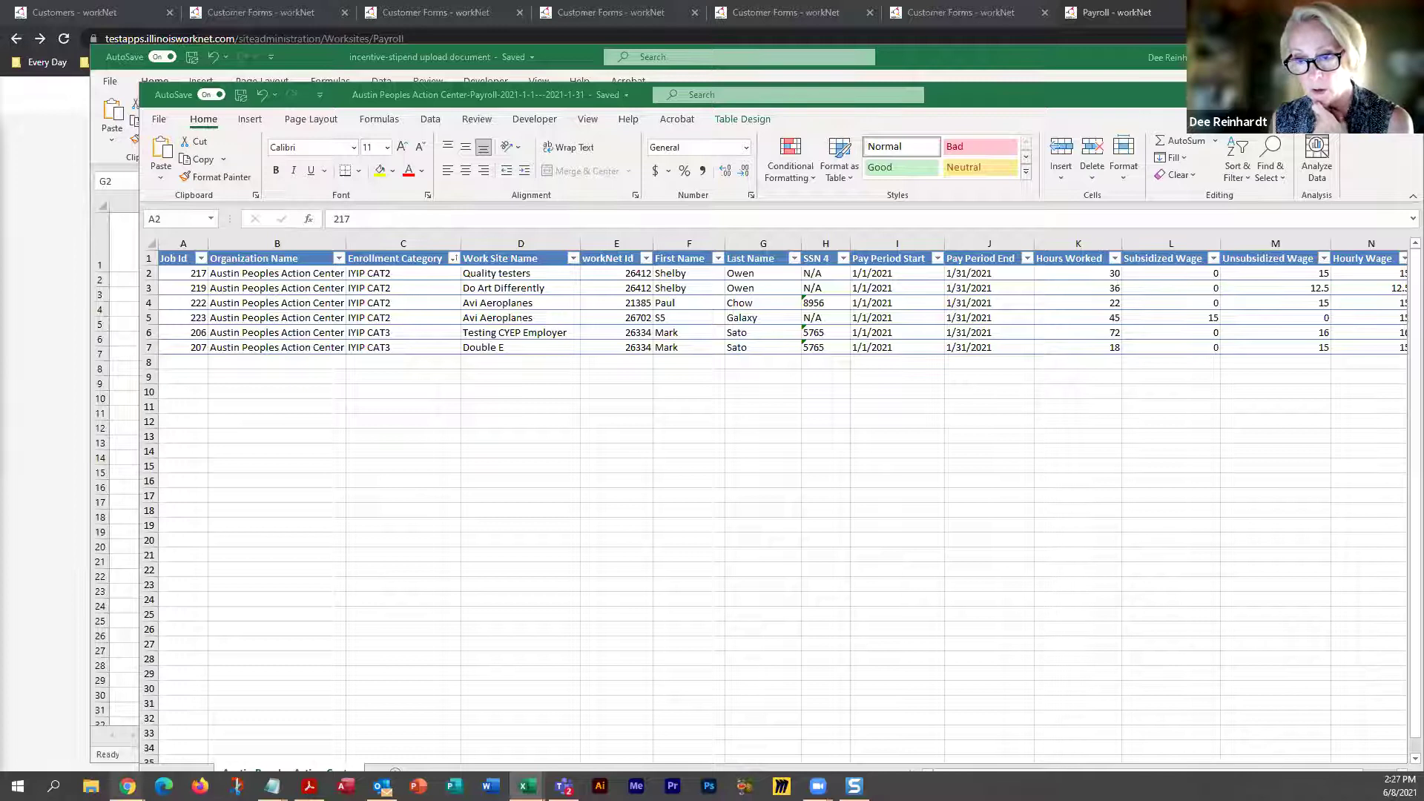
mouse_move(127, 786)
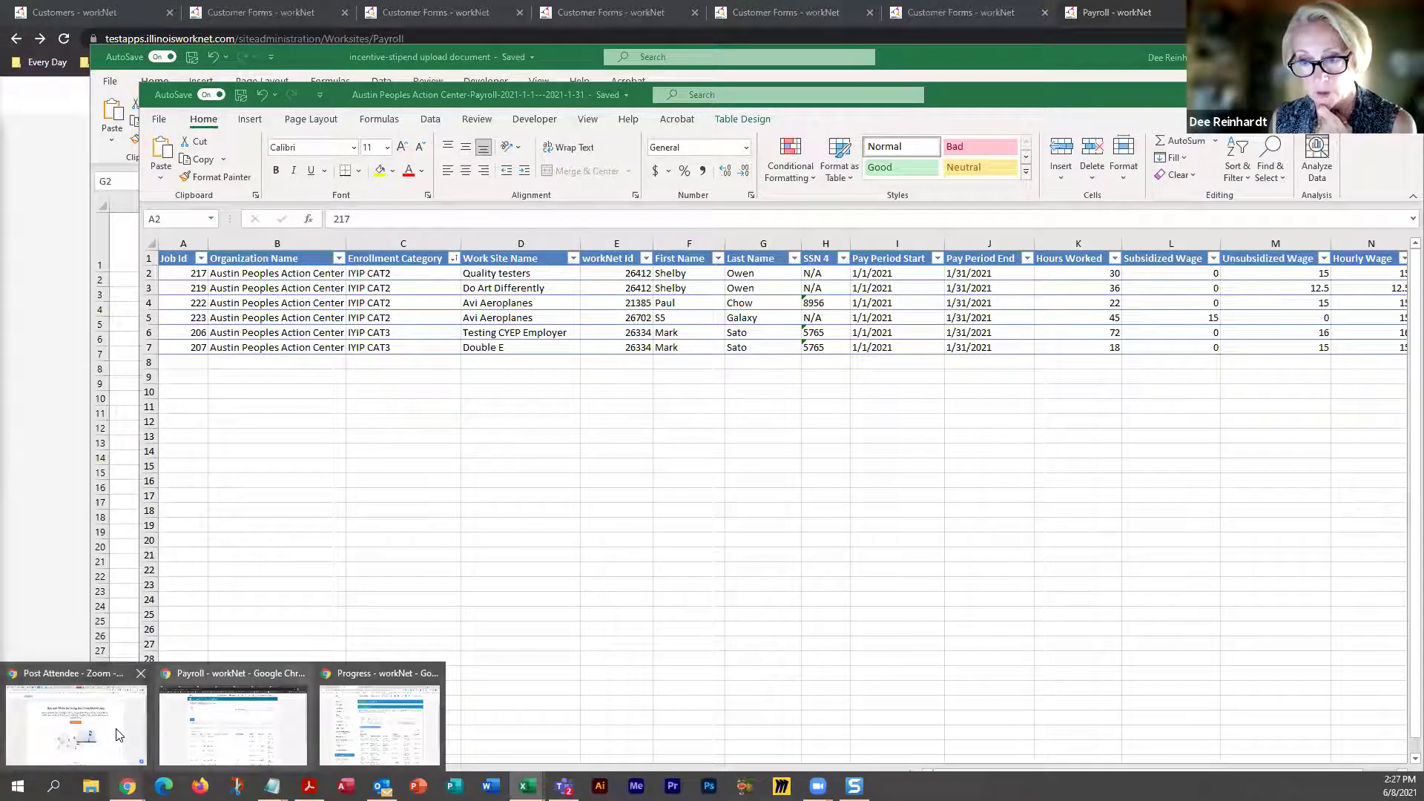
Bring Chrome forward and move through the tabs to the DHS Youth Partners page
click(367, 734)
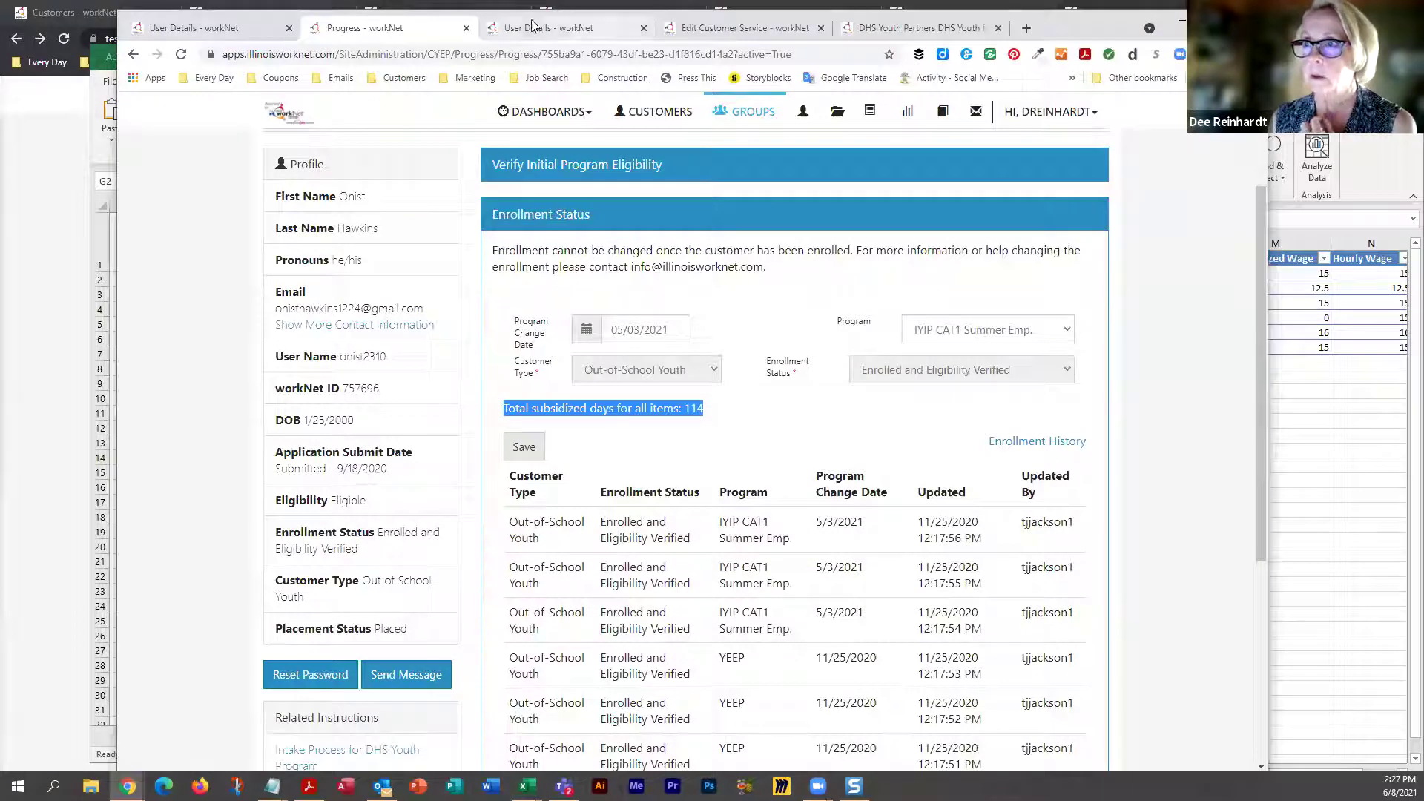
click(526, 30)
click(740, 30)
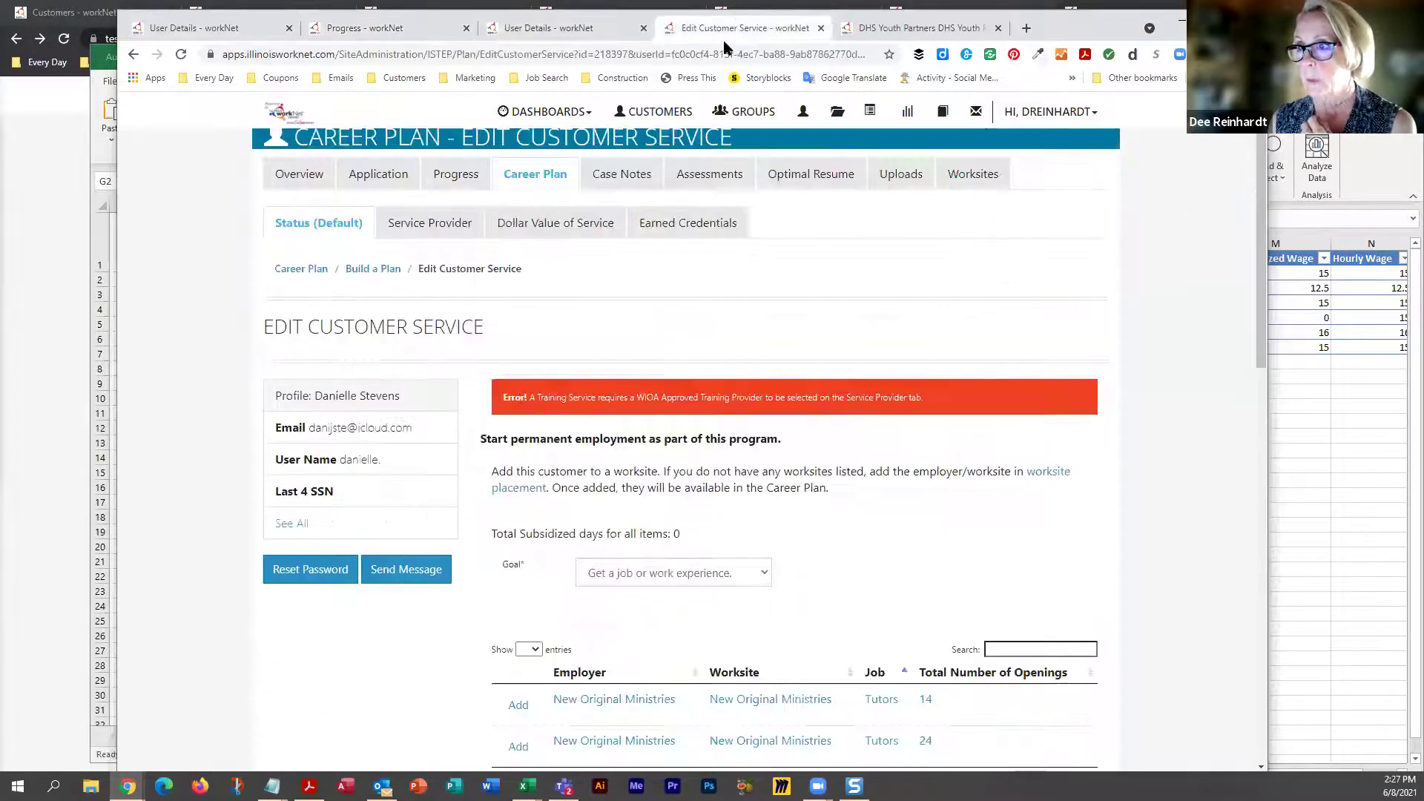
click(938, 27)
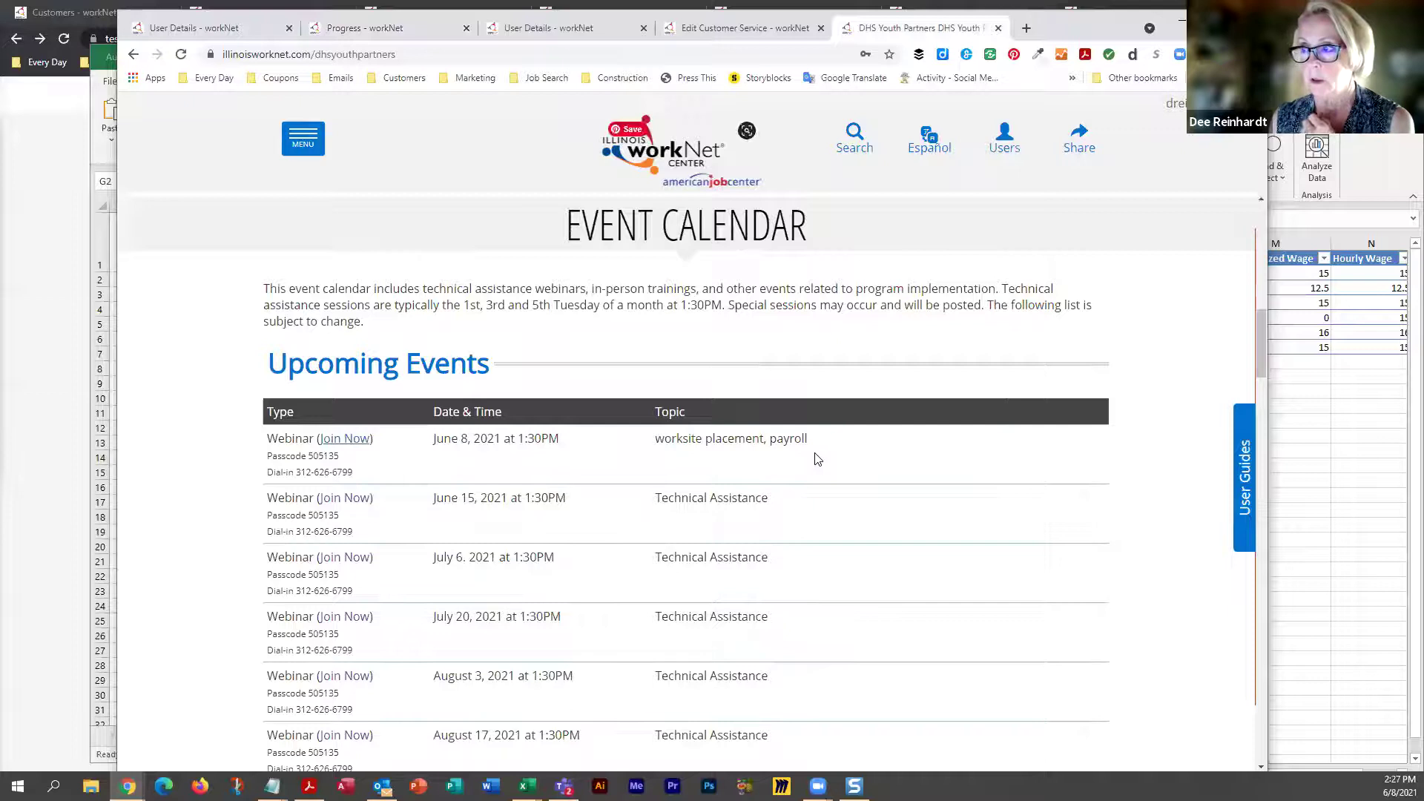
Open the Full List of Resources and browse its guidance, instructions and tutorials
scroll(814, 454, up, 7)
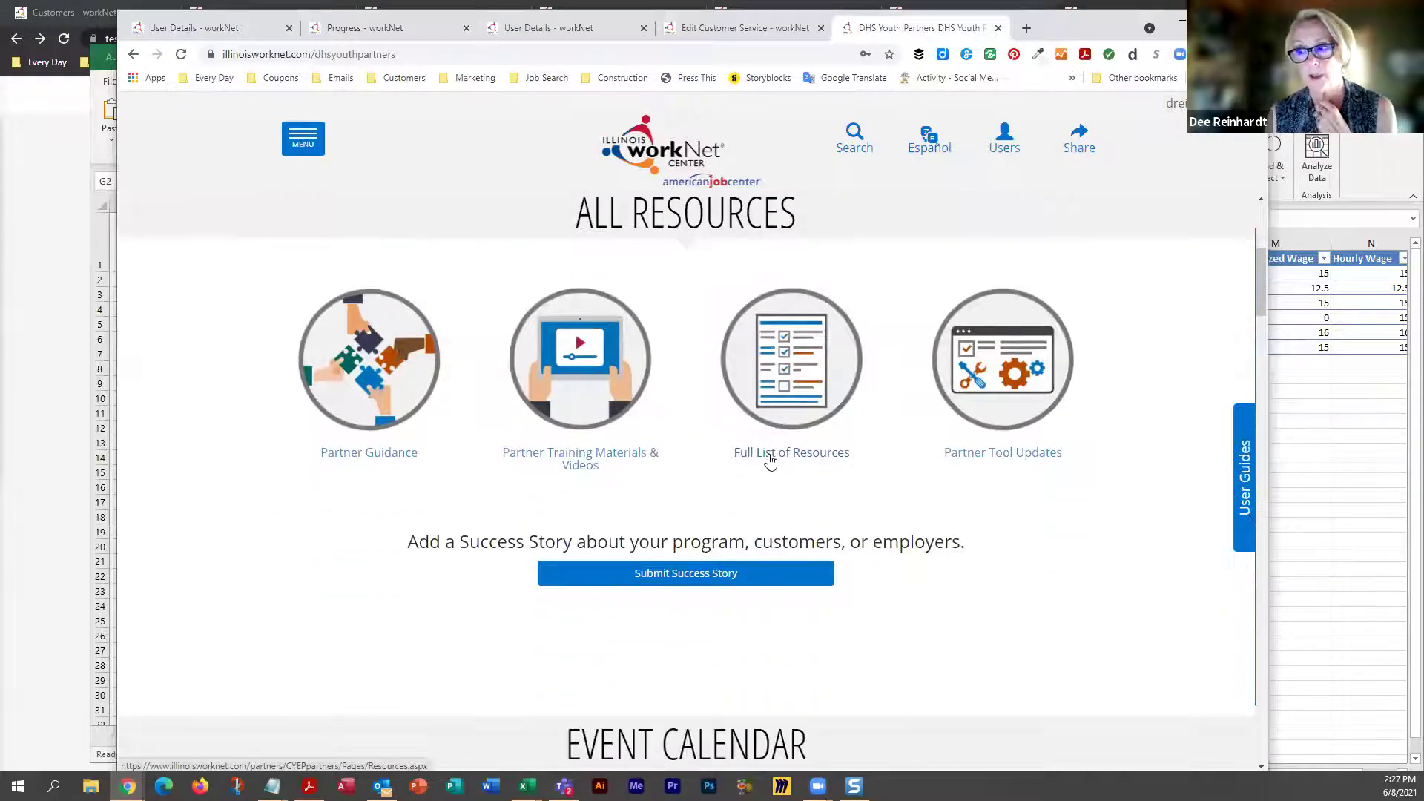
click(769, 463)
scroll(769, 461, down, 2)
scroll(769, 461, down, 4)
scroll(769, 460, down, 1)
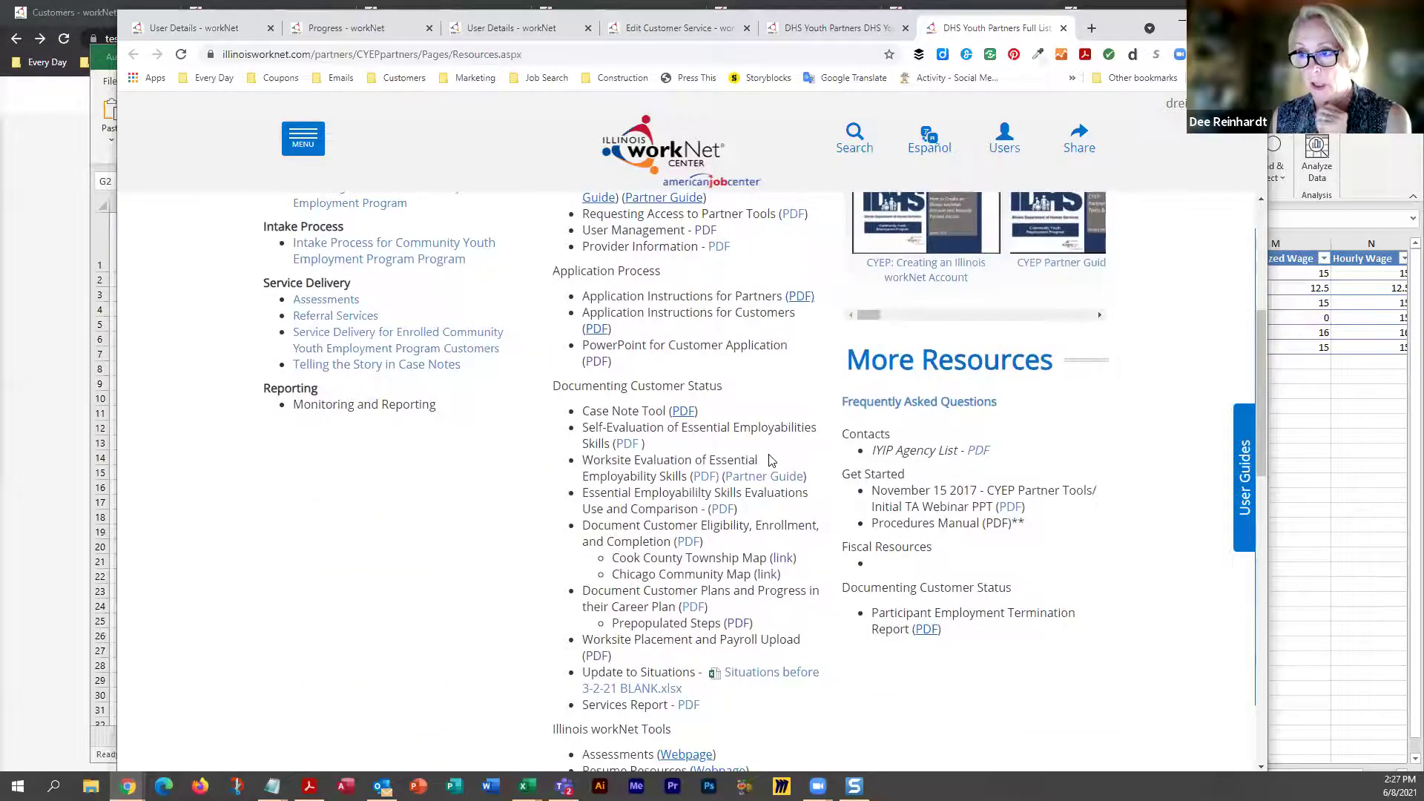
scroll(769, 460, down, 1)
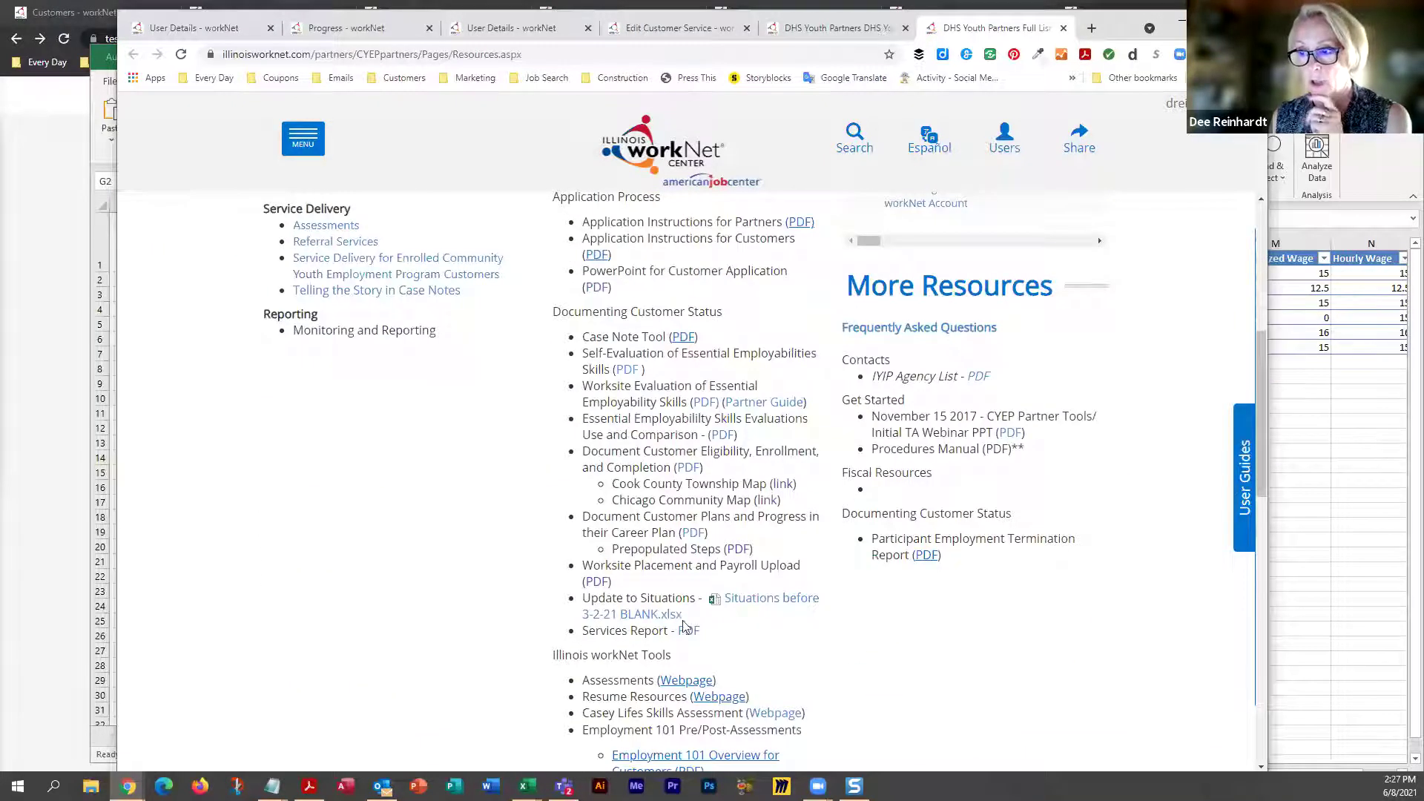
scroll(668, 586, down, 2)
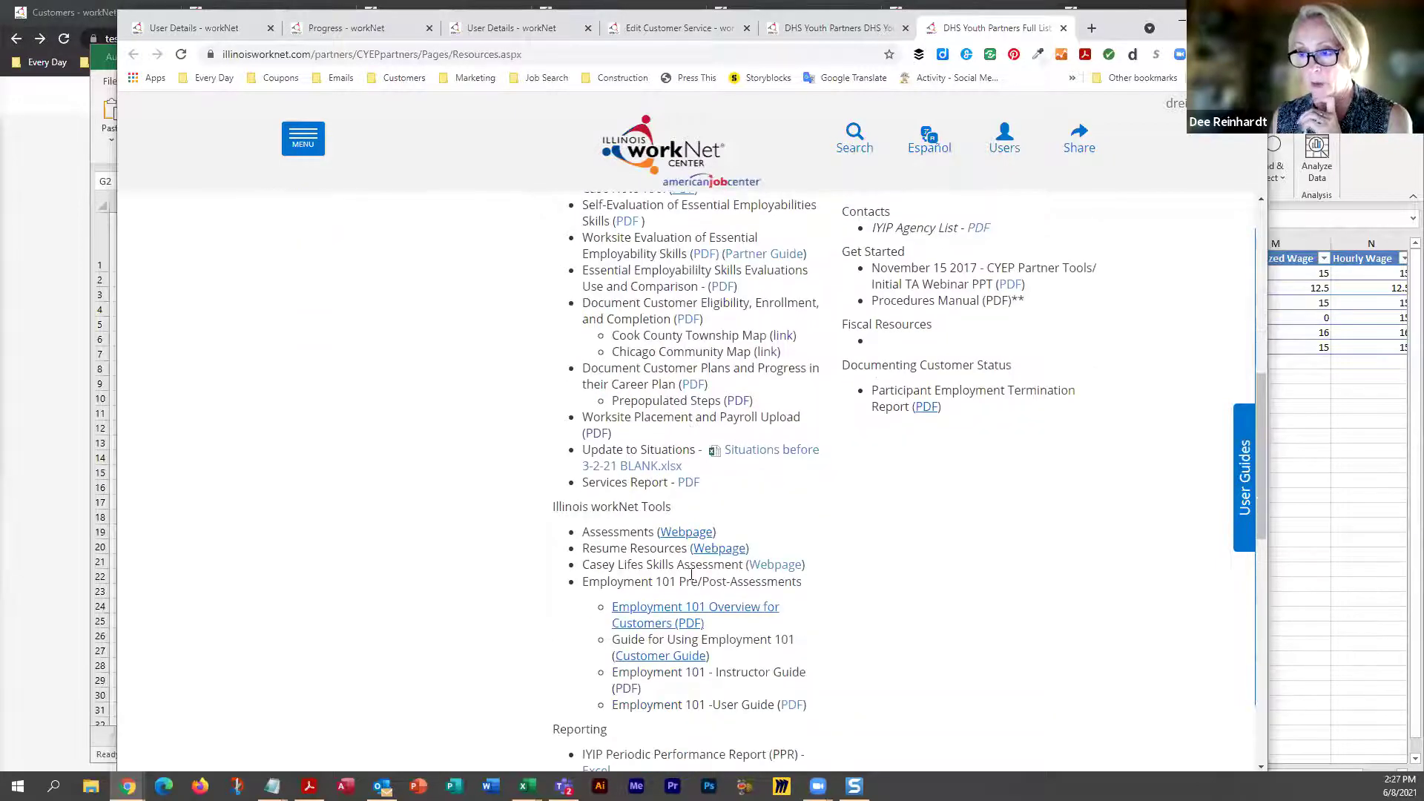
scroll(701, 488, up, 2)
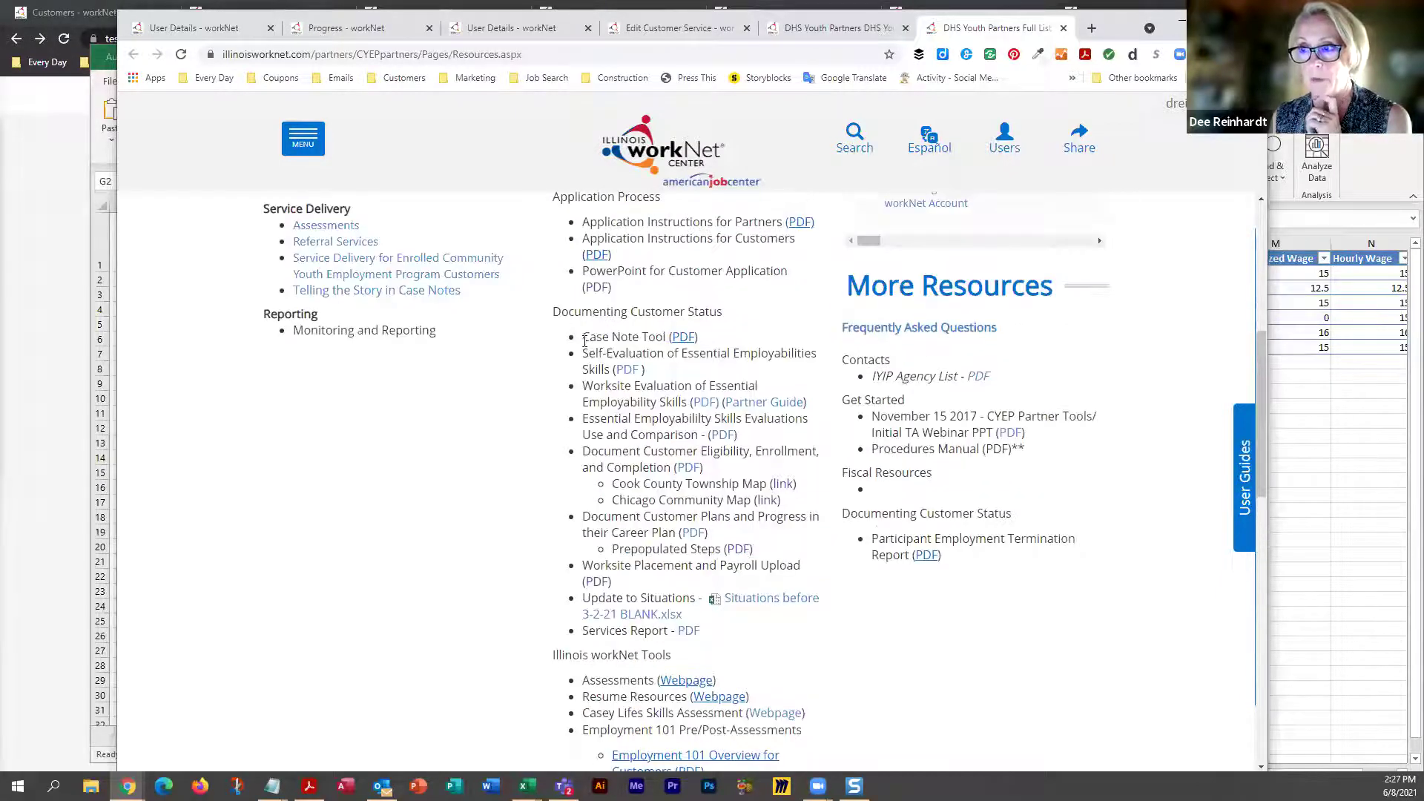